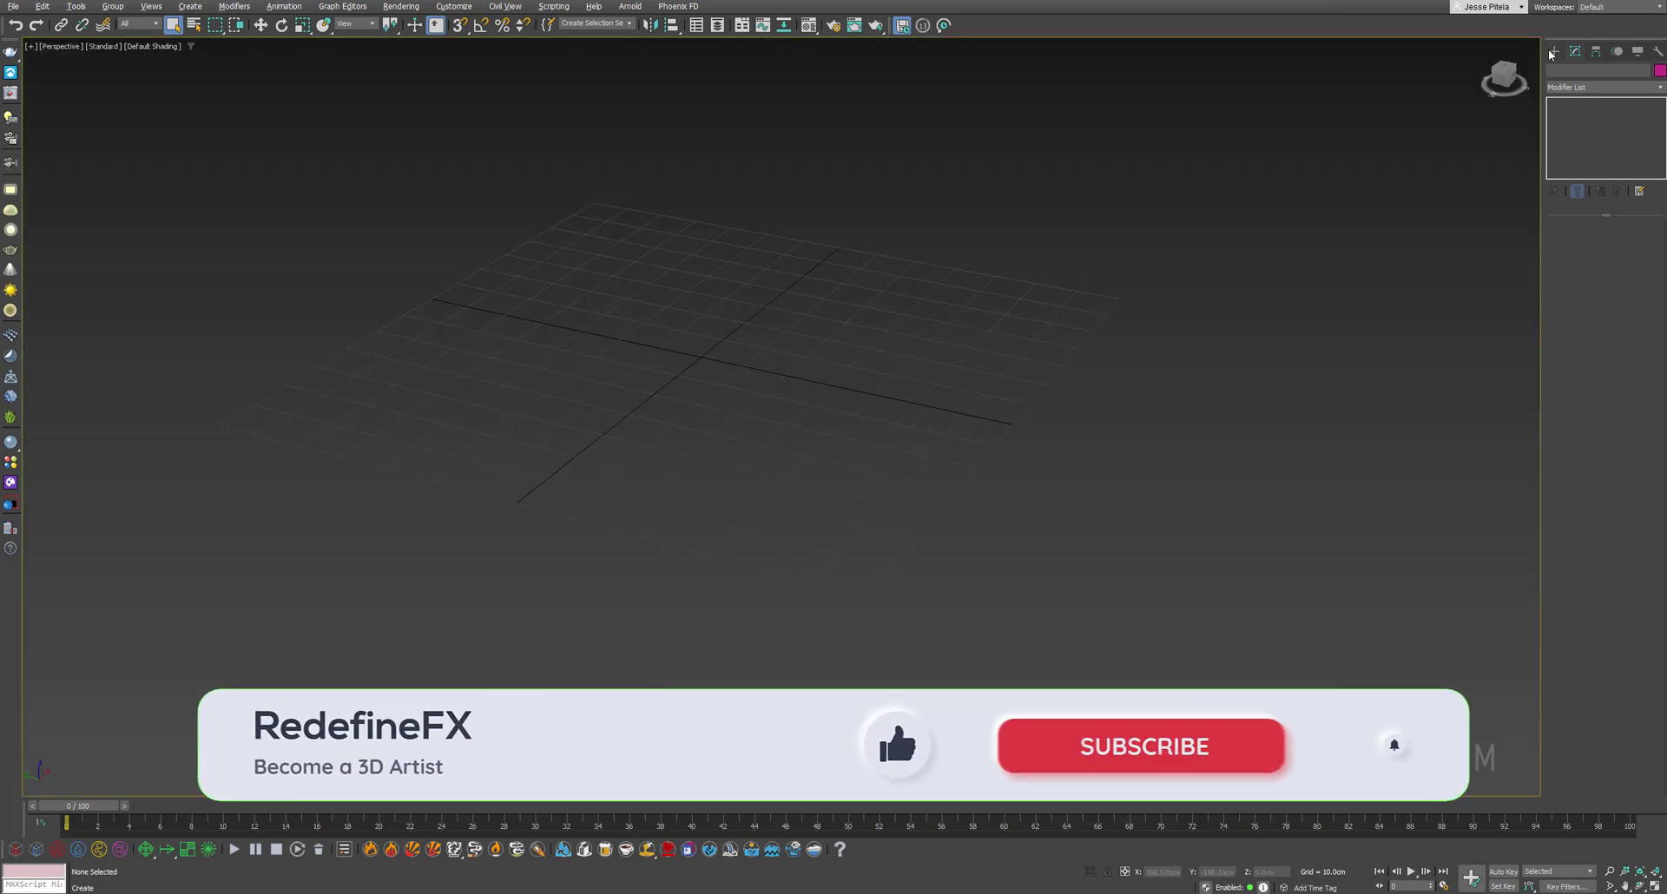
- Draw a five-point star spline from the grid centre
left_click(1553, 52)
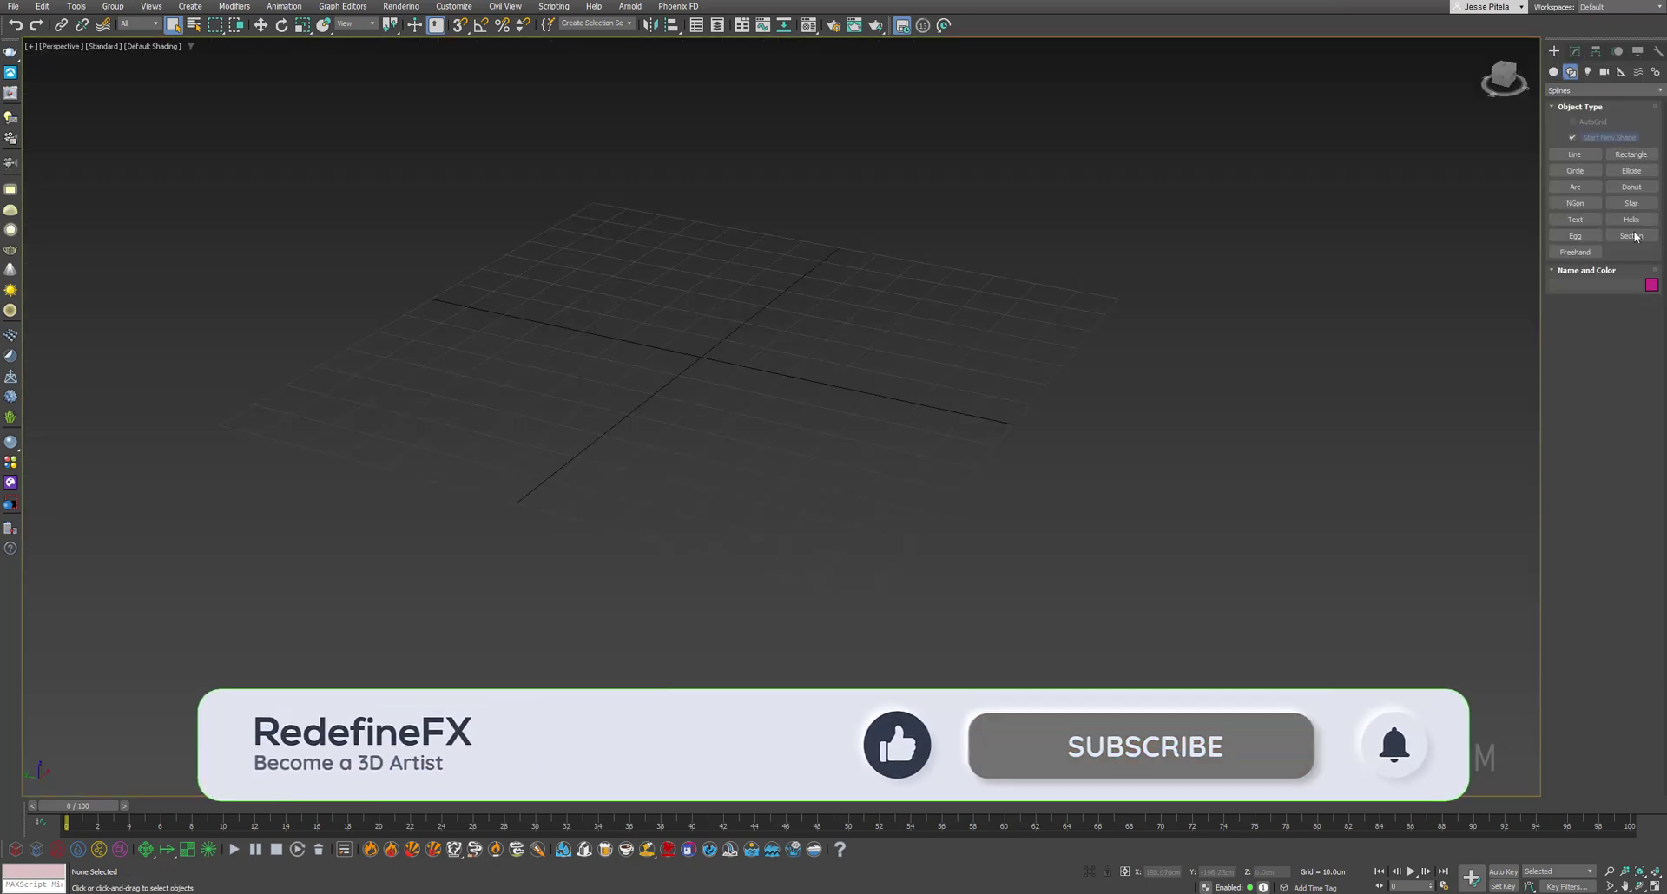
left_click(1631, 203)
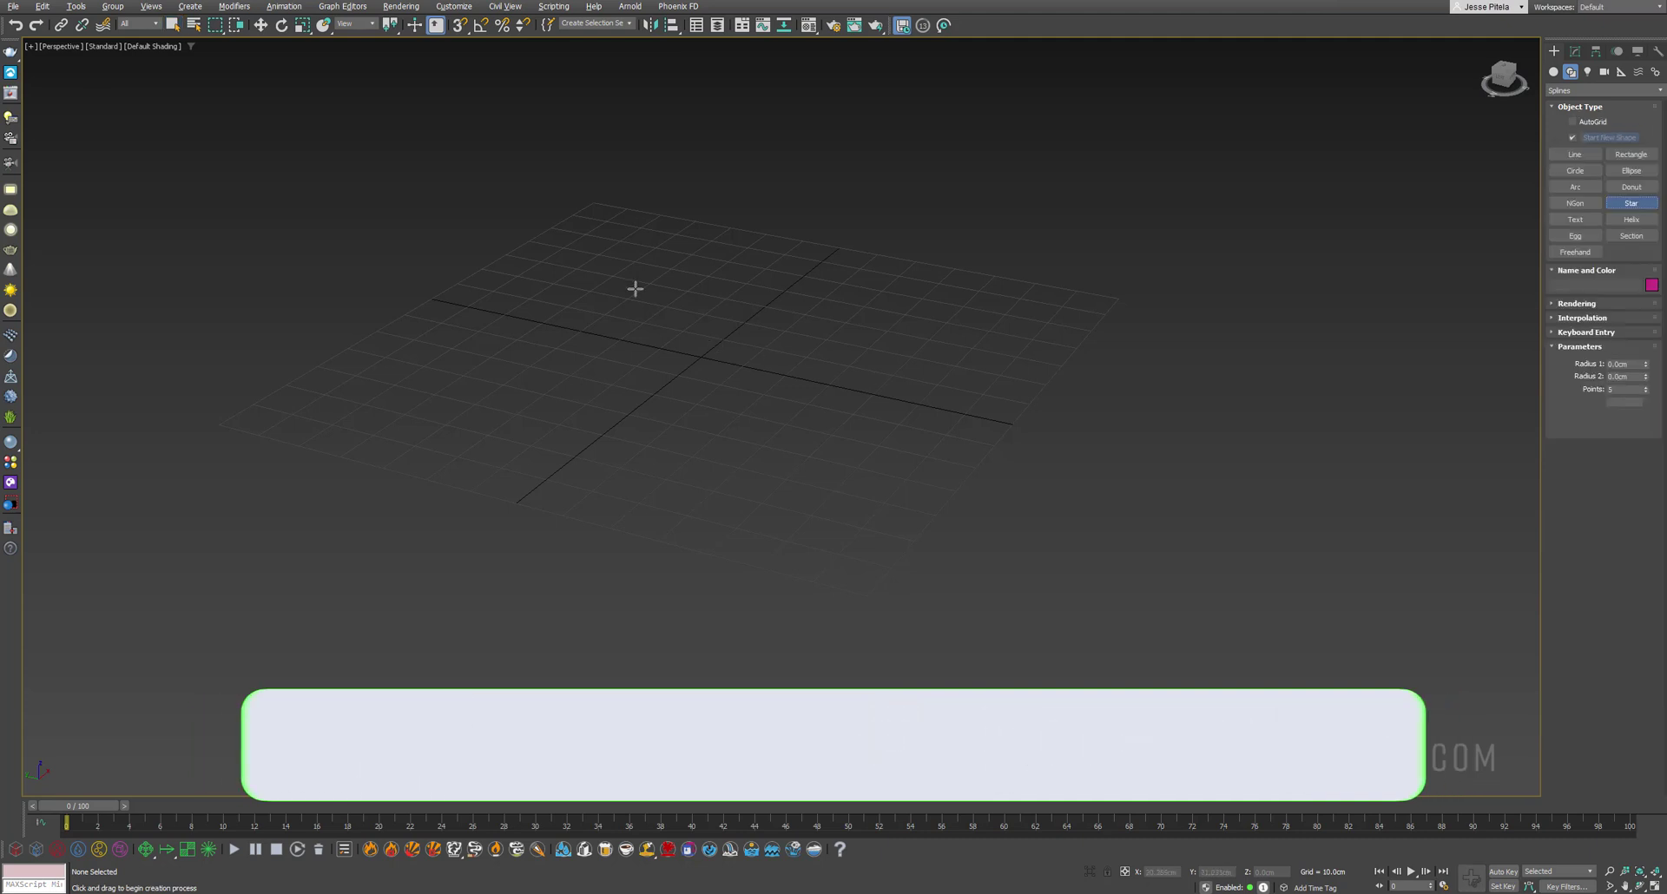
left_click_drag(699, 356, 815, 487)
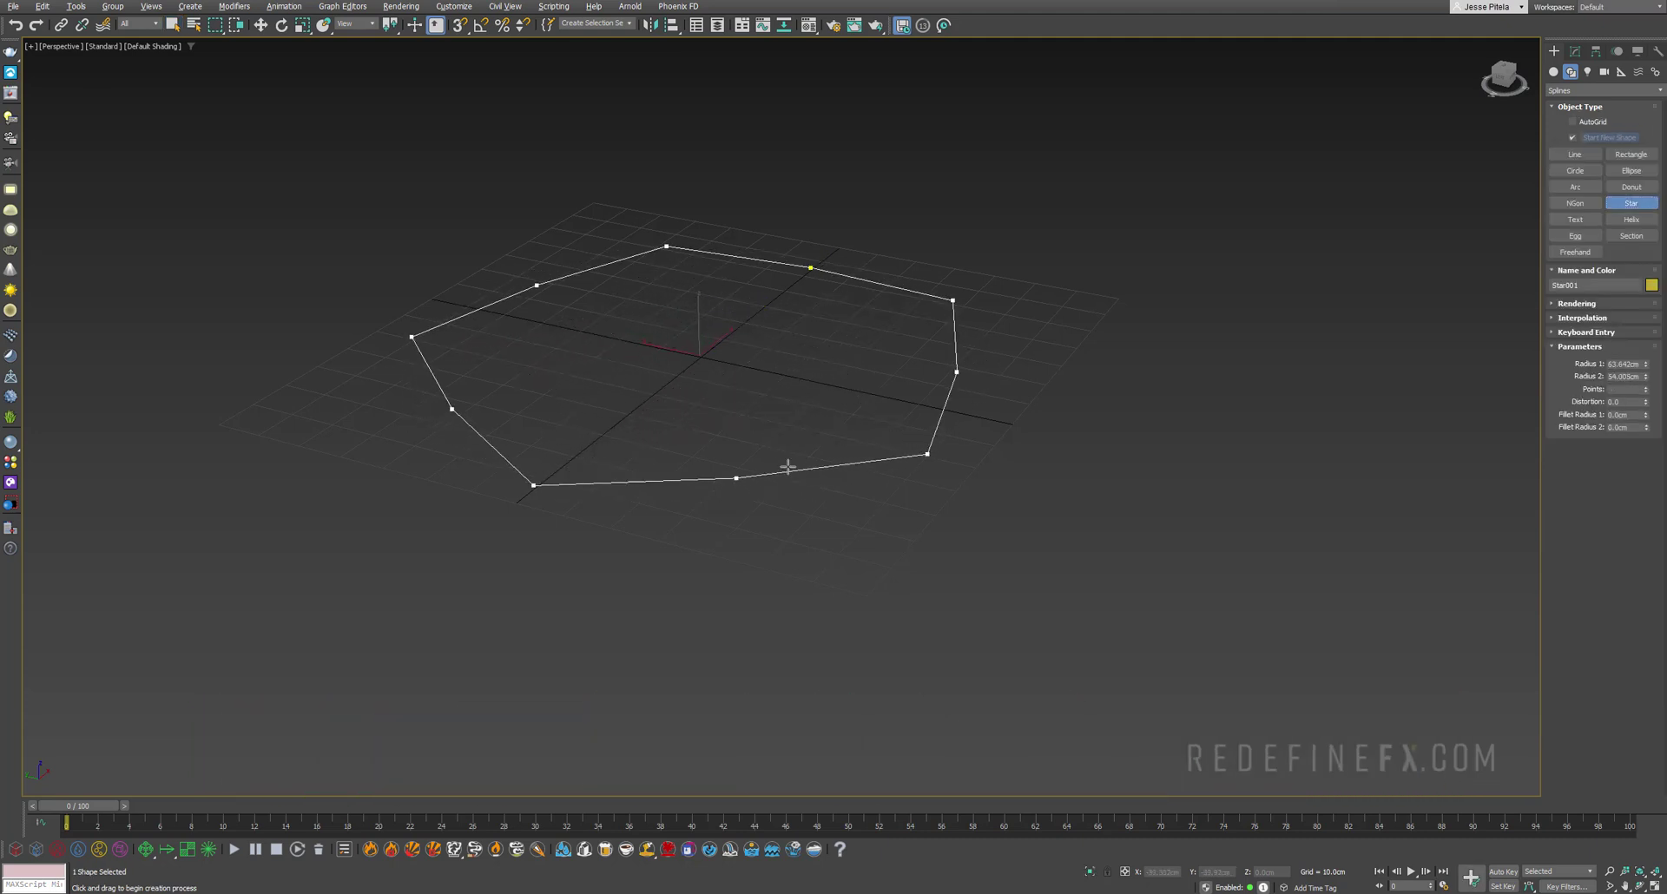
left_click(729, 405)
right_click(1275, 235)
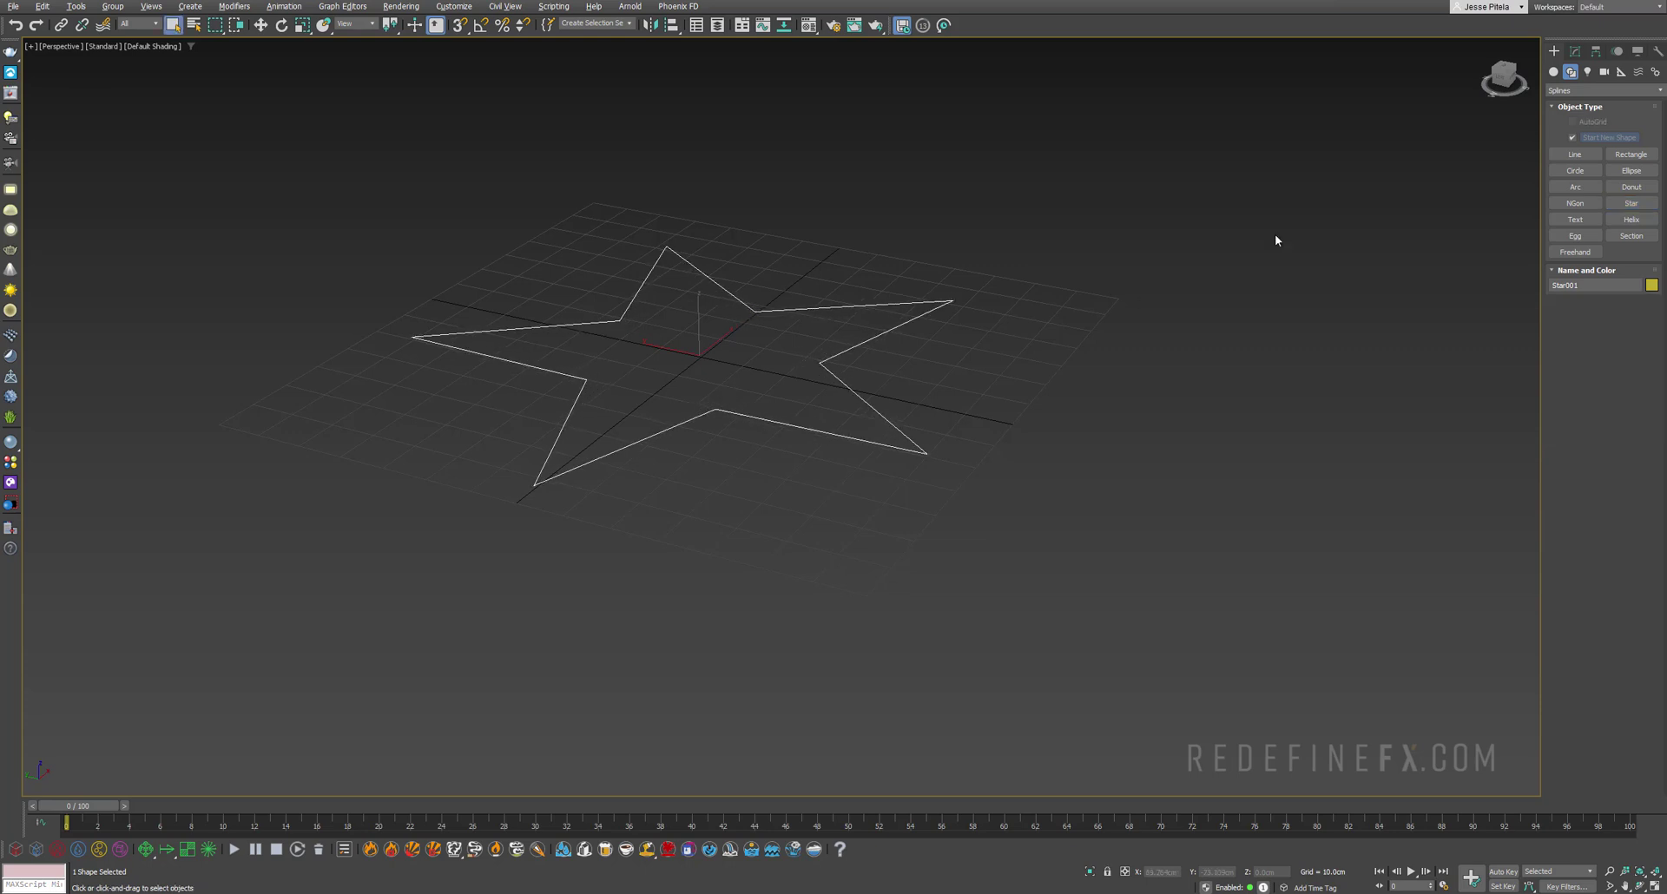
left_click(1574, 52)
left_click_drag(1622, 299, 1576, 299)
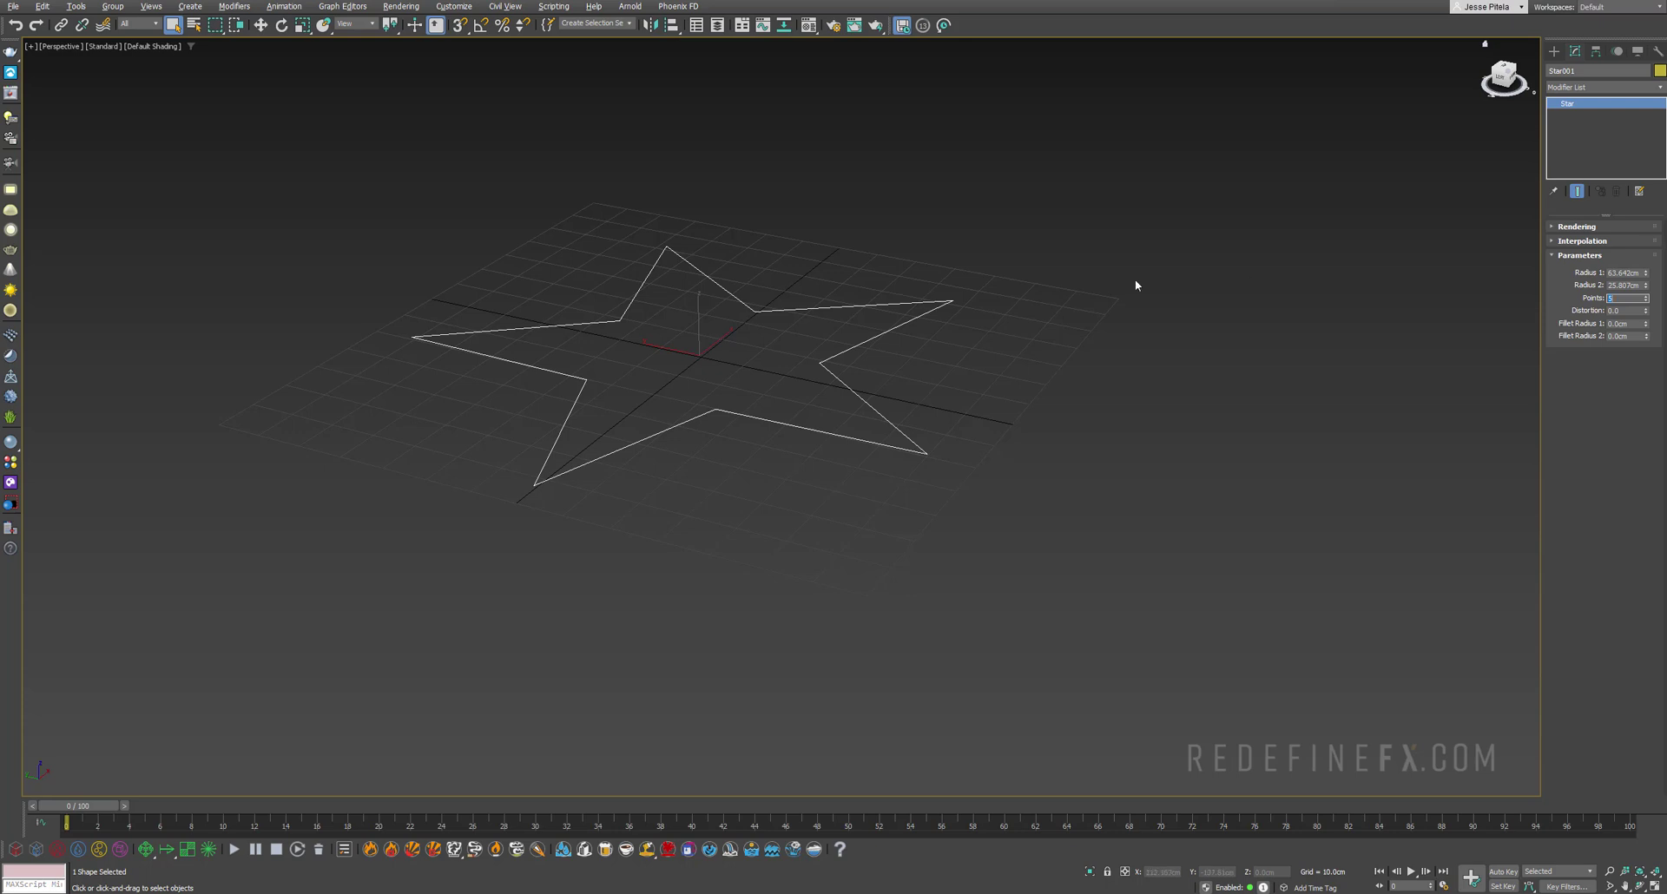
- Rotate the star upright using angle snap and raise it above the grid
middle_click_drag(1134, 279, 806, 314, "alt")
key("e")
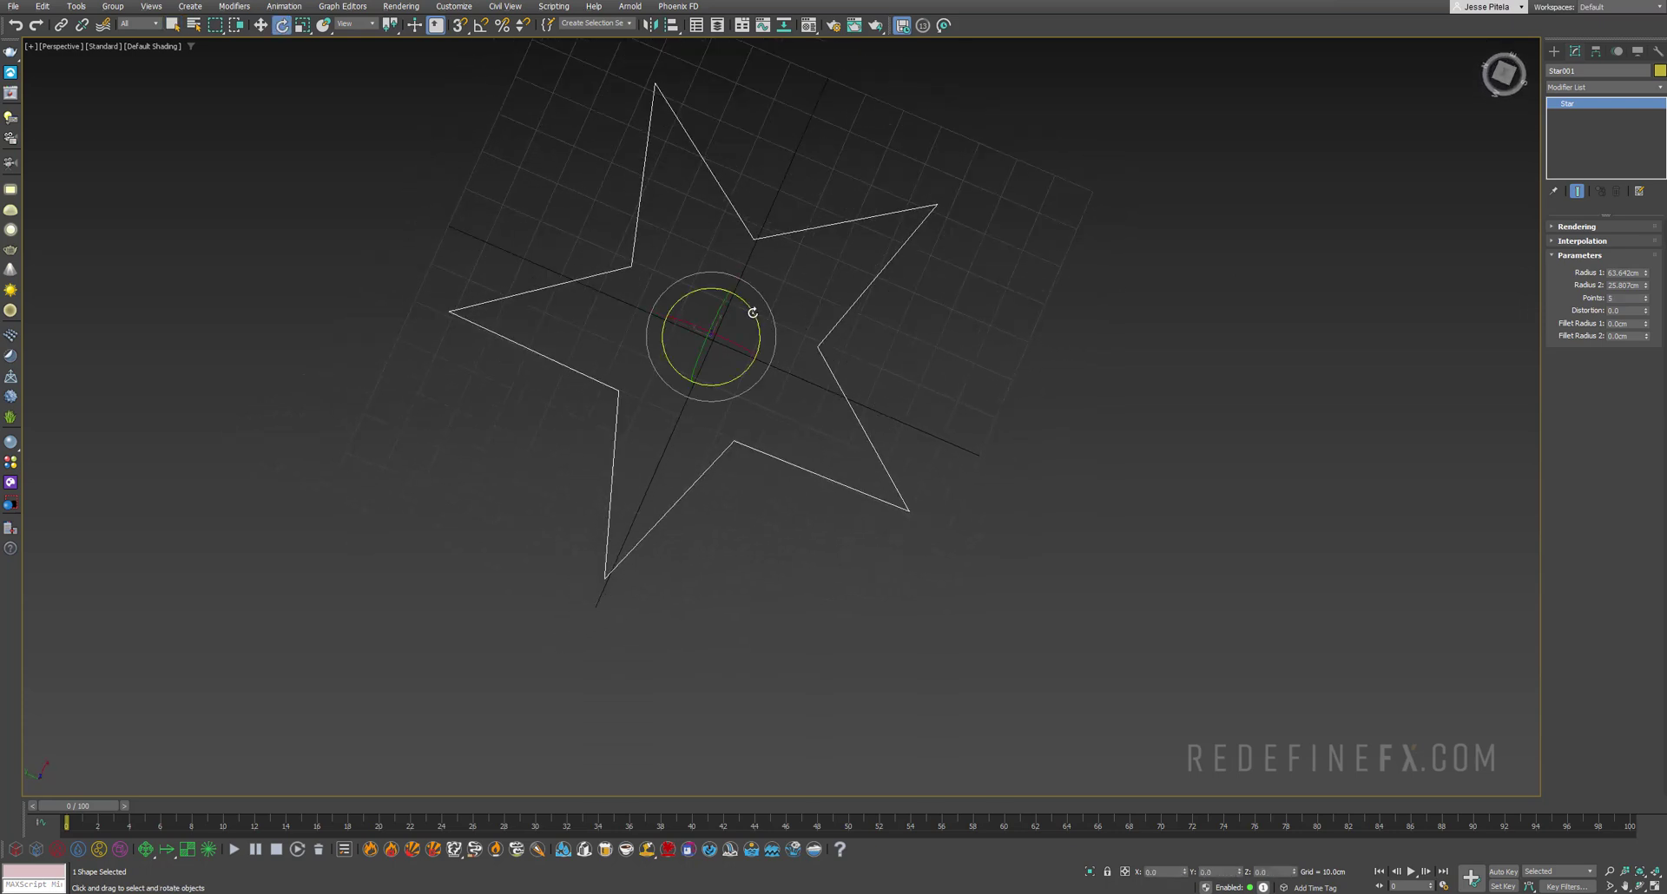
left_click_drag(753, 313, 774, 357)
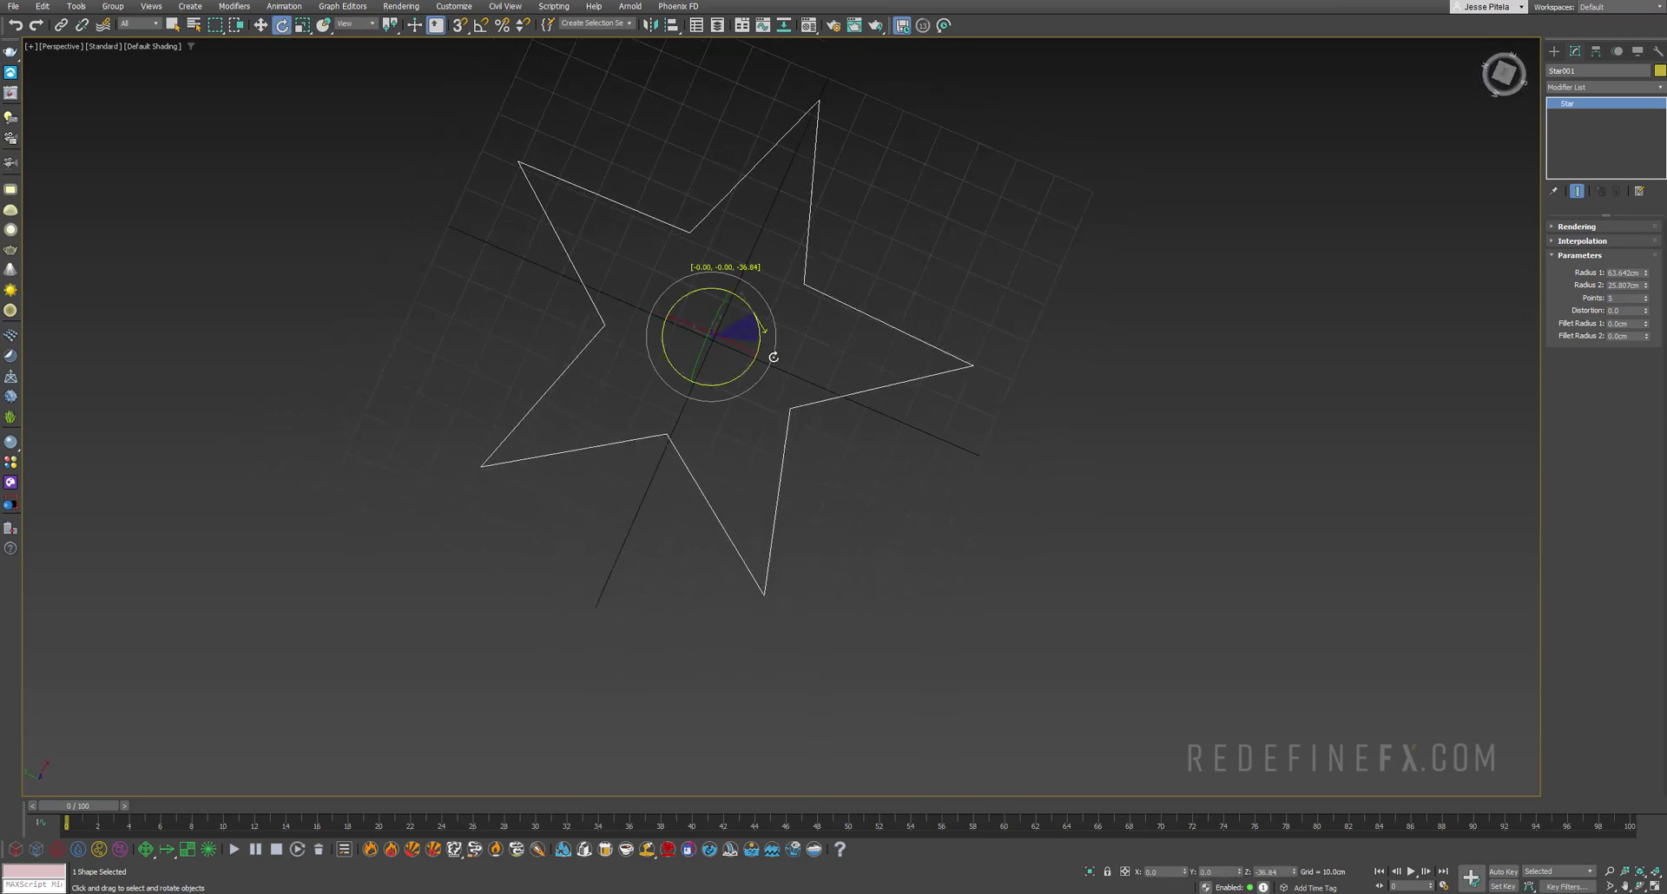
middle_click_drag(774, 357, 726, 316, "alt")
key("a")
left_click_drag(734, 317, 674, 321)
middle_click_drag(674, 321, 726, 257, "alt")
key("w")
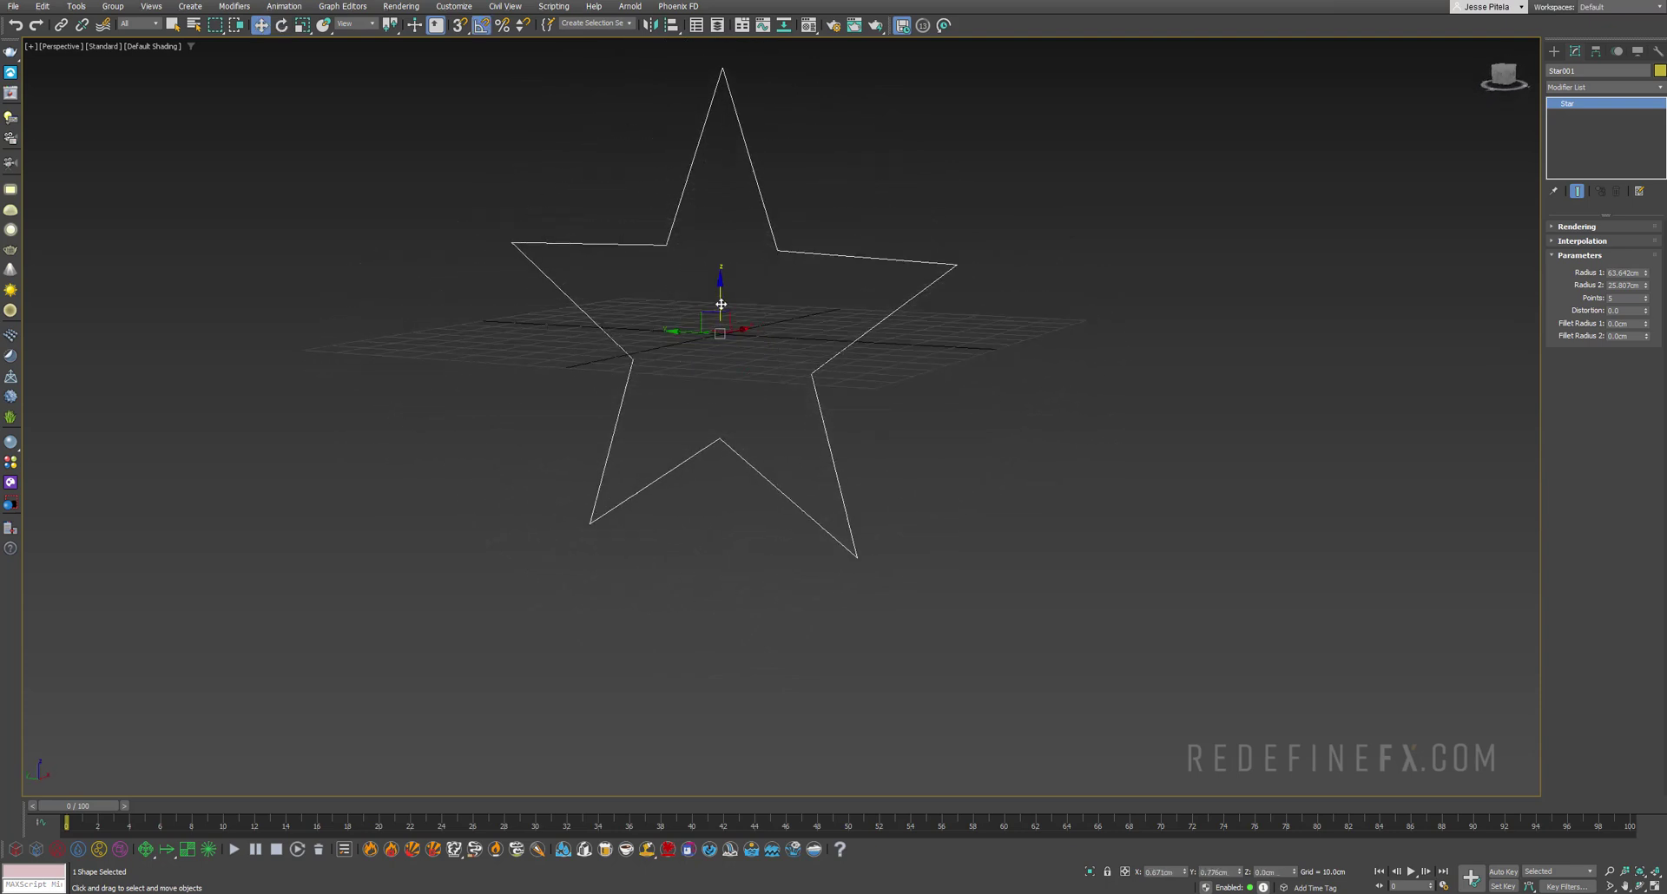
left_click_drag(720, 305, 717, 77)
middle_click_drag(737, 227, 748, 396)
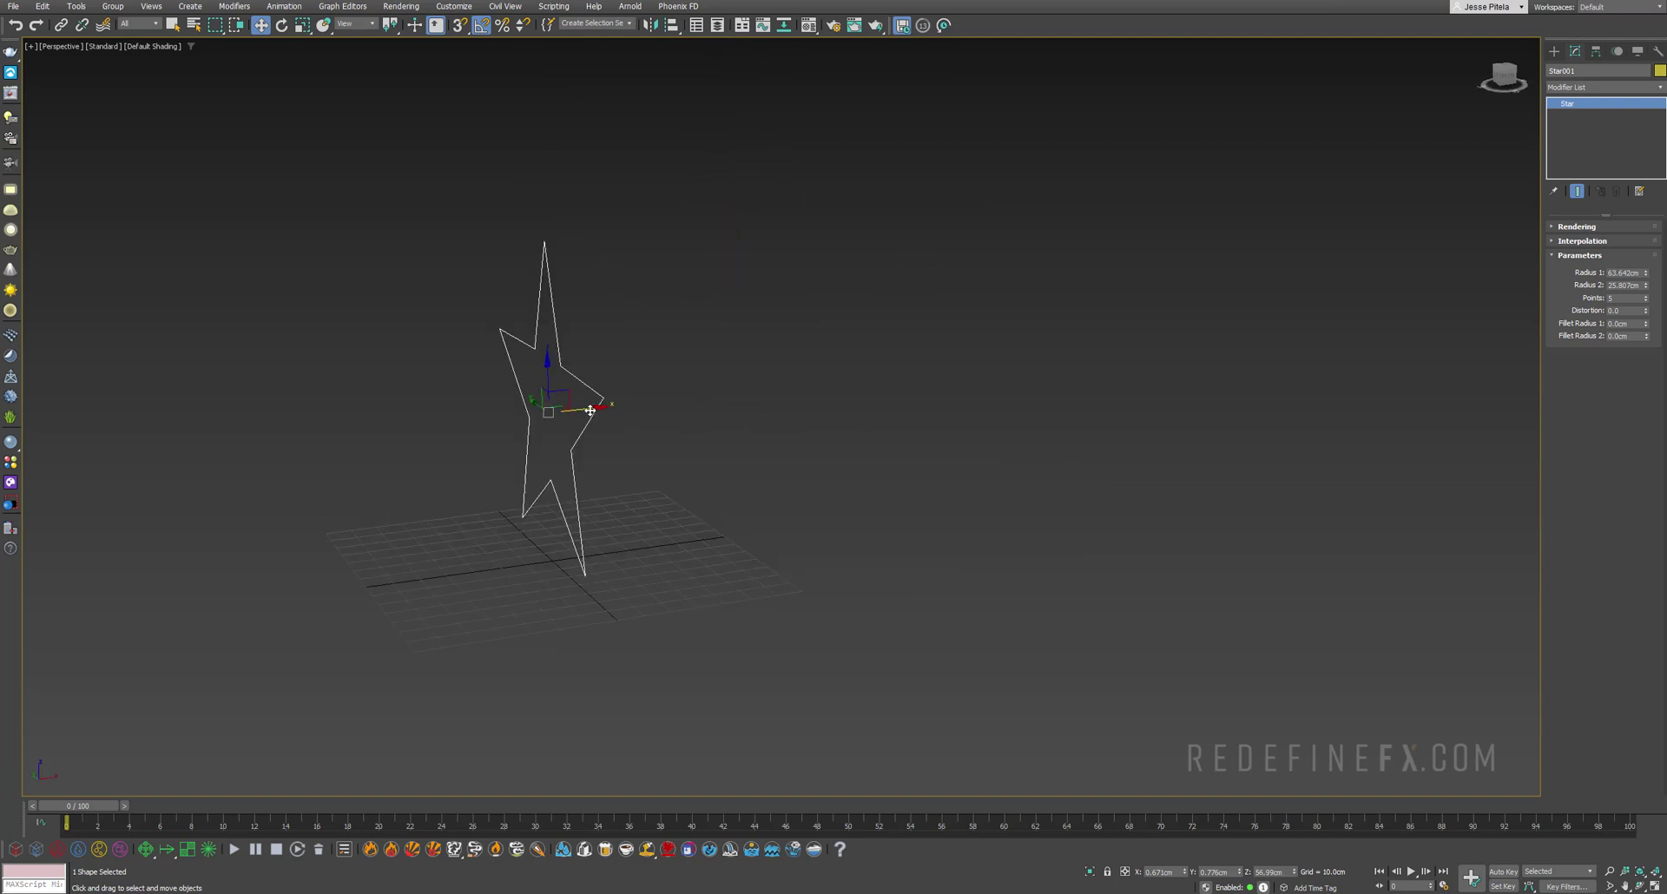
- Shift-drag a smaller copy, Star002, and move it off to the right
mouse_move(581, 409)
left_mouse_down("shift")
mouse_move(640, 383)
mouse_move(960, 364)
mouse_move(963, 435)
mouse_move(1009, 532)
left_mouse_up("shift")
left_click(834, 502)
key("r")
middle_click_drag(1008, 532, 945, 396, "alt")
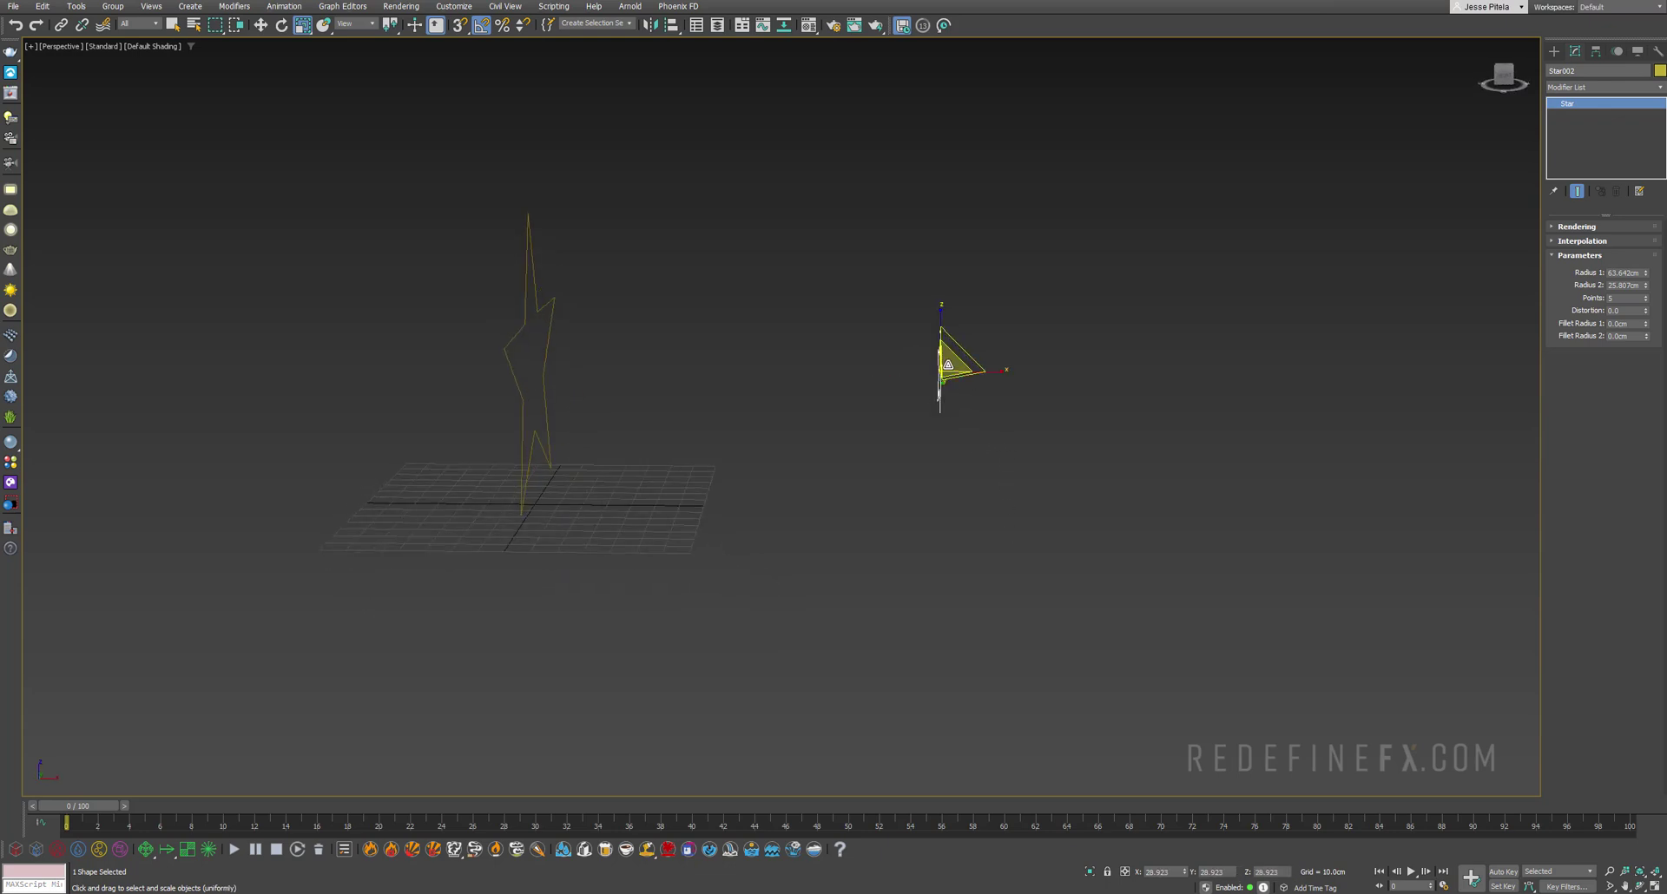
key("w")
left_click_drag(959, 372, 1046, 371)
- Add a Birth operator at 125 particles per frame plus a Position Object operator to the tyFlow
middle_click_drag(559, 369, 655, 369, "alt")
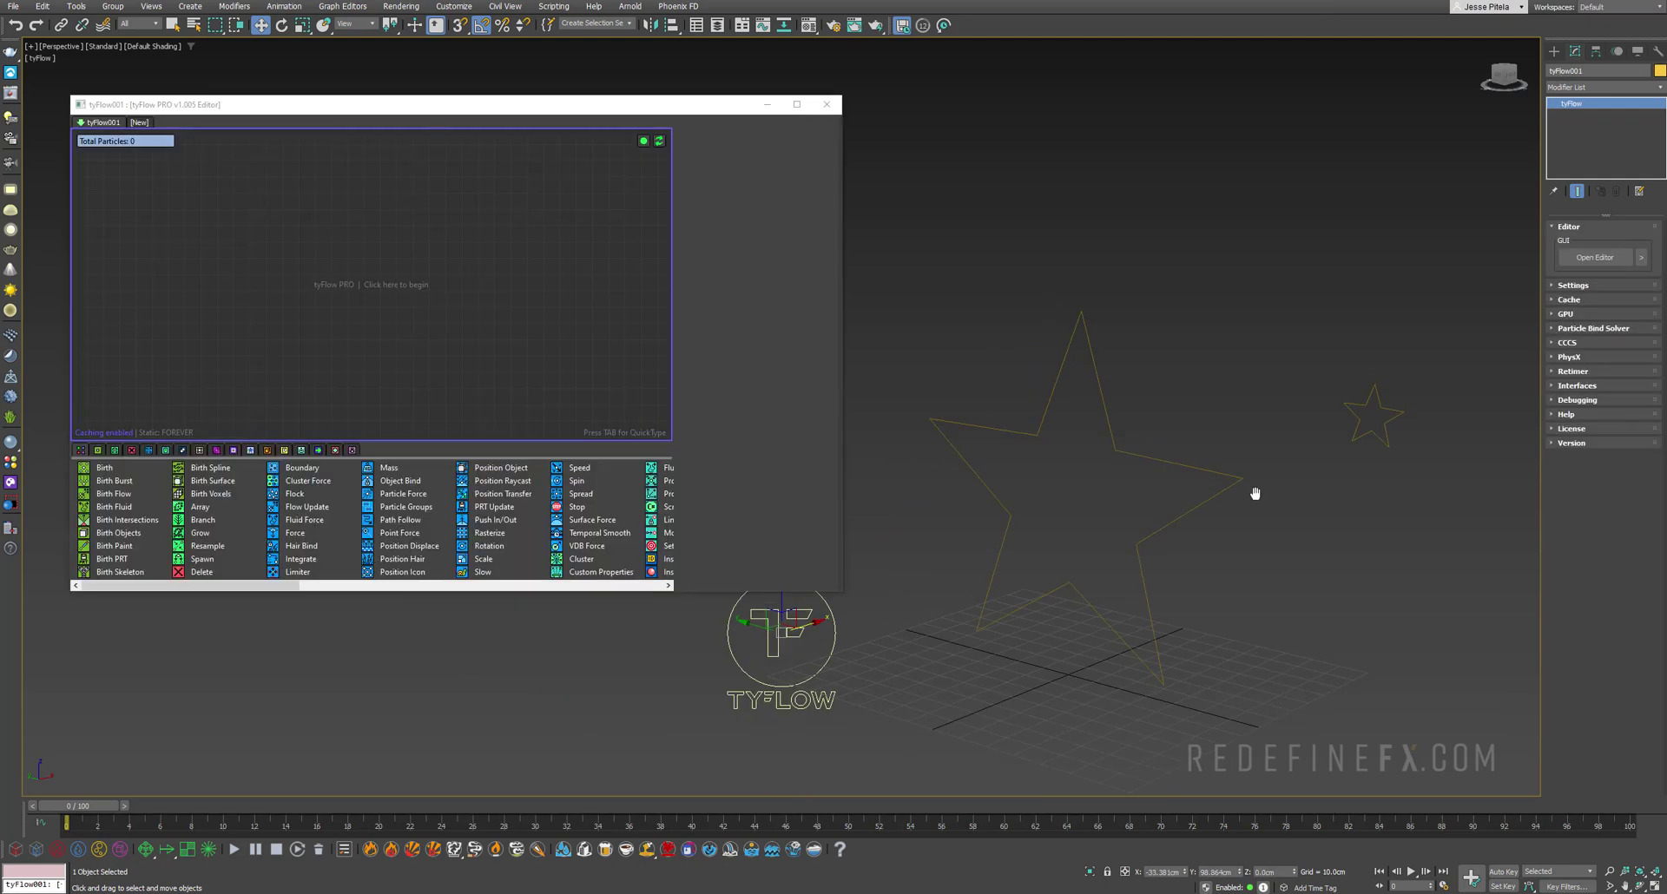
left_click_drag(843, 590, 800, 729)
left_click_drag(106, 607, 144, 249)
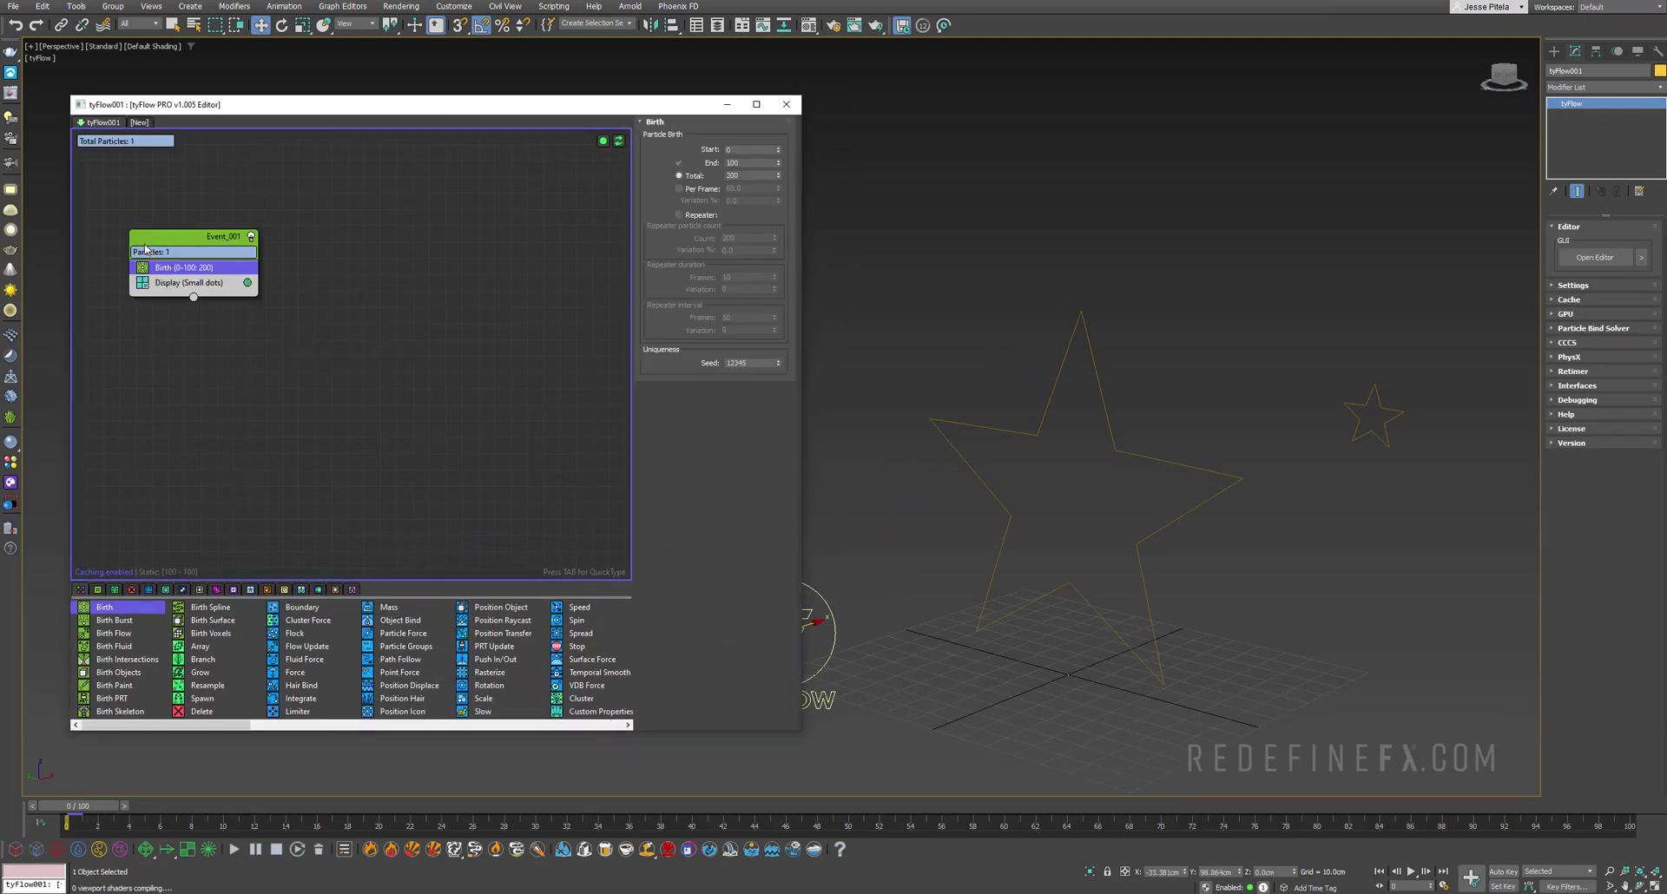
left_click(681, 189)
left_click_drag(744, 188, 708, 198)
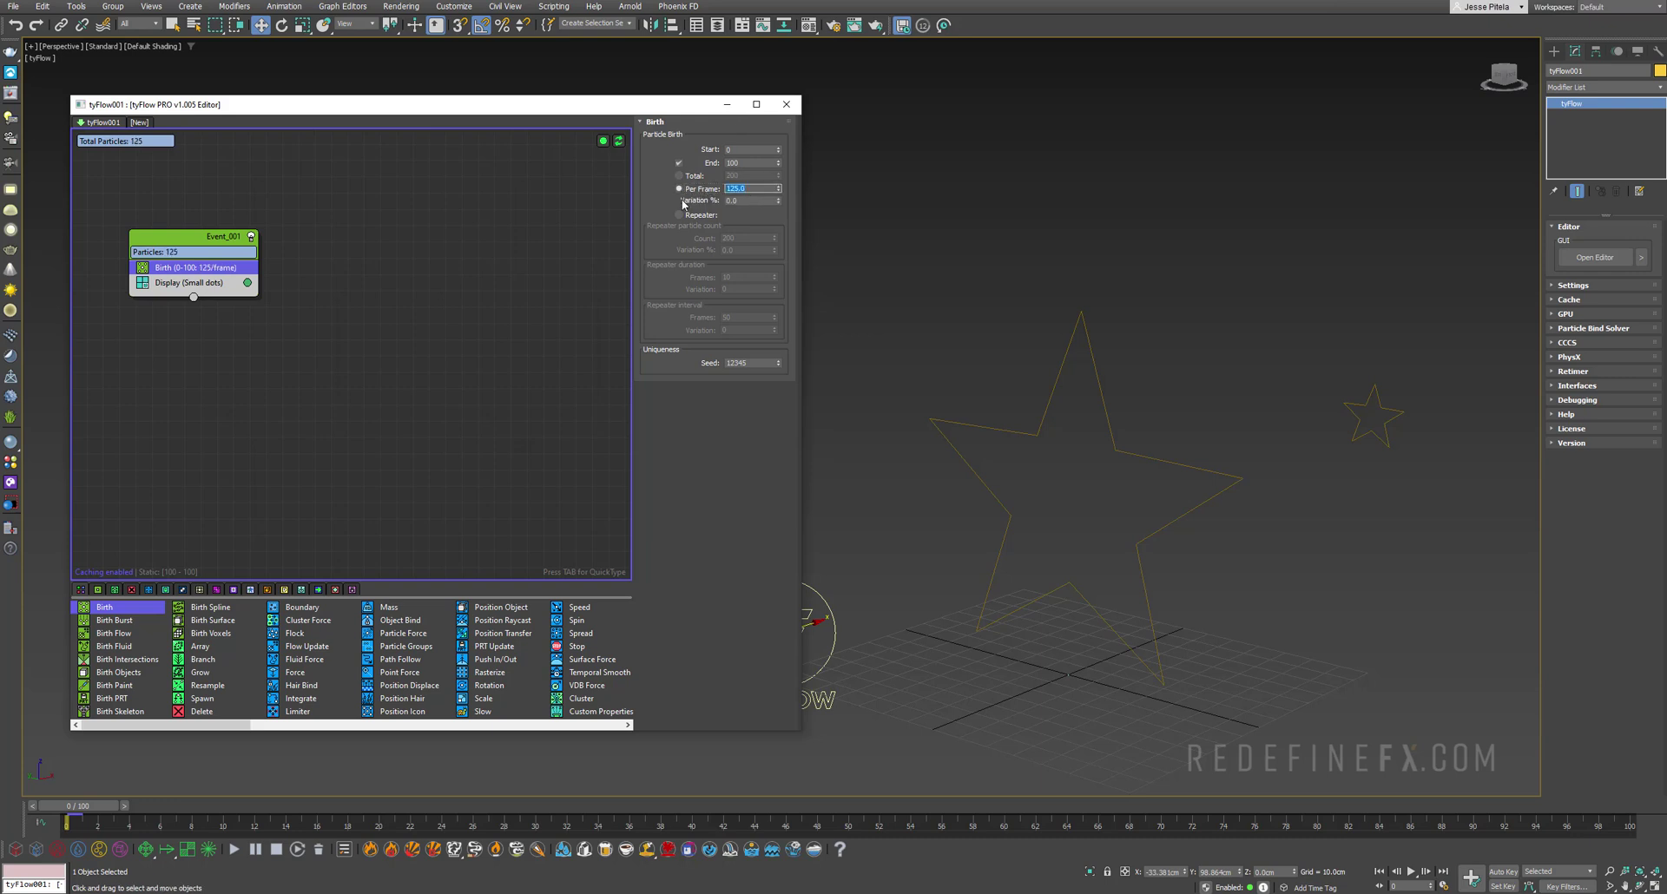
left_click_drag(501, 607, 199, 276)
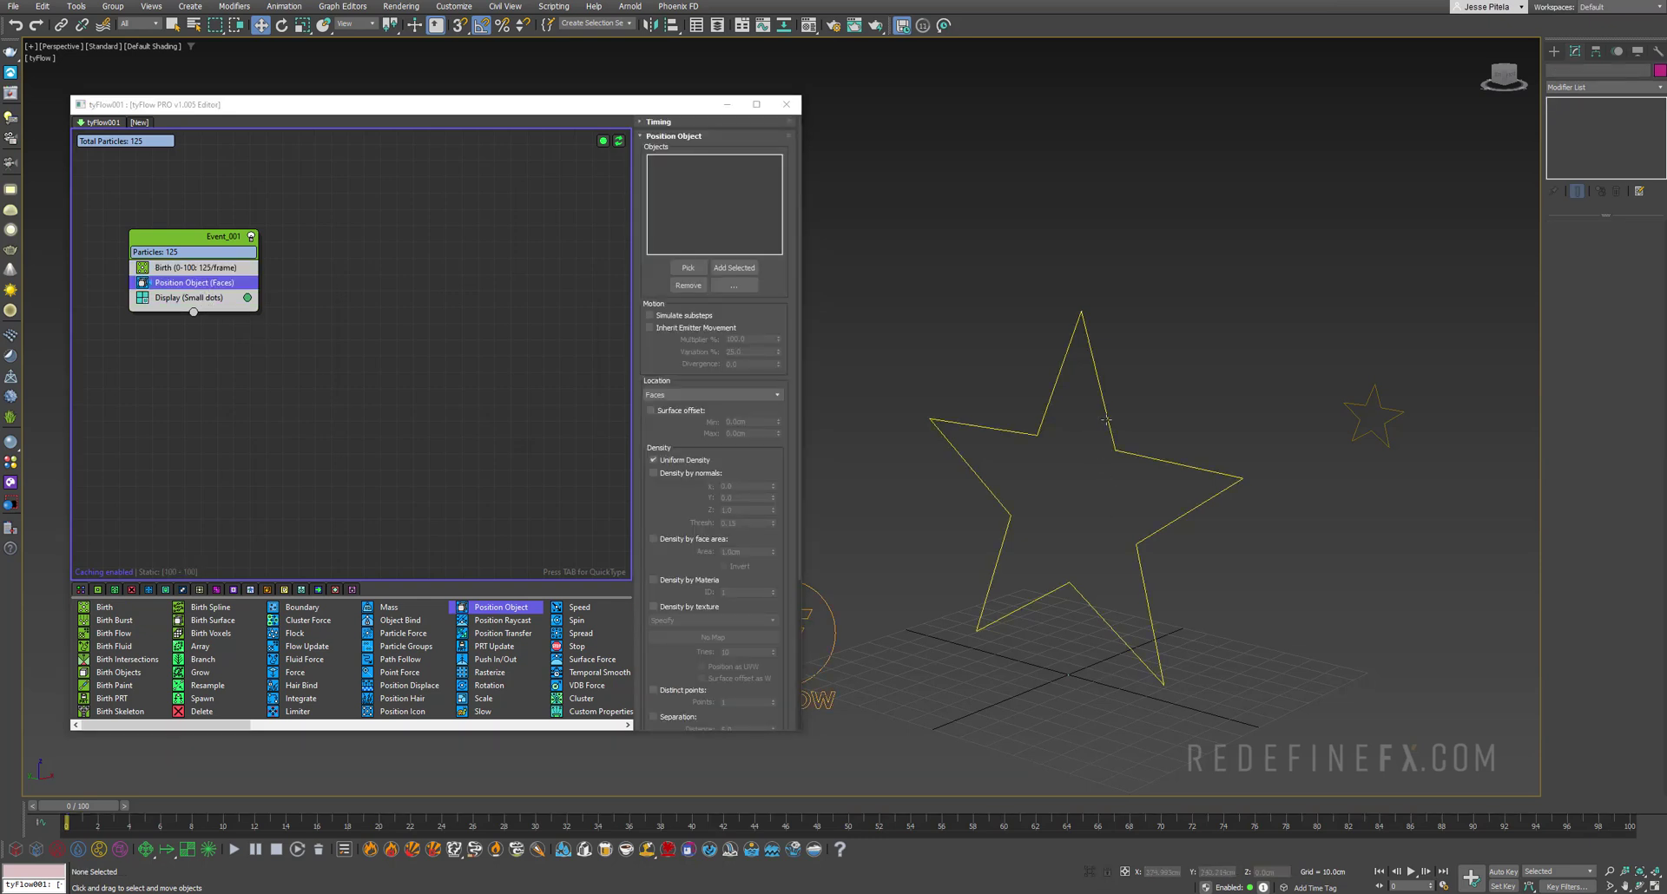
- Show the large star in the viewport at 3.3cm thickness and convert it to Editable Poly
left_click(1119, 450)
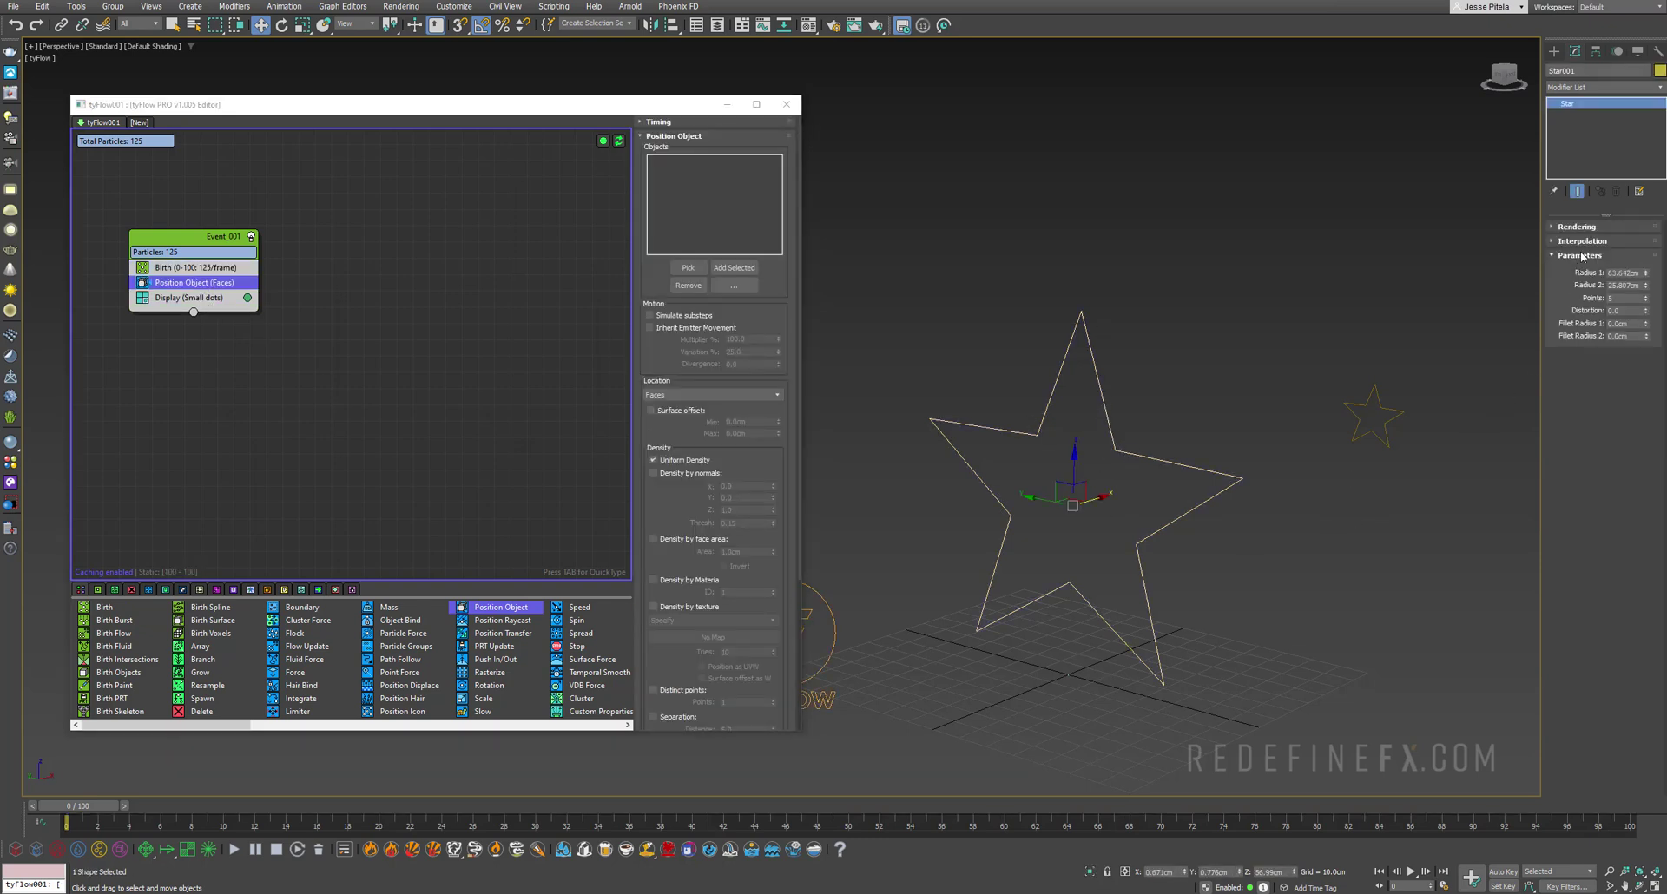
left_click(1578, 226)
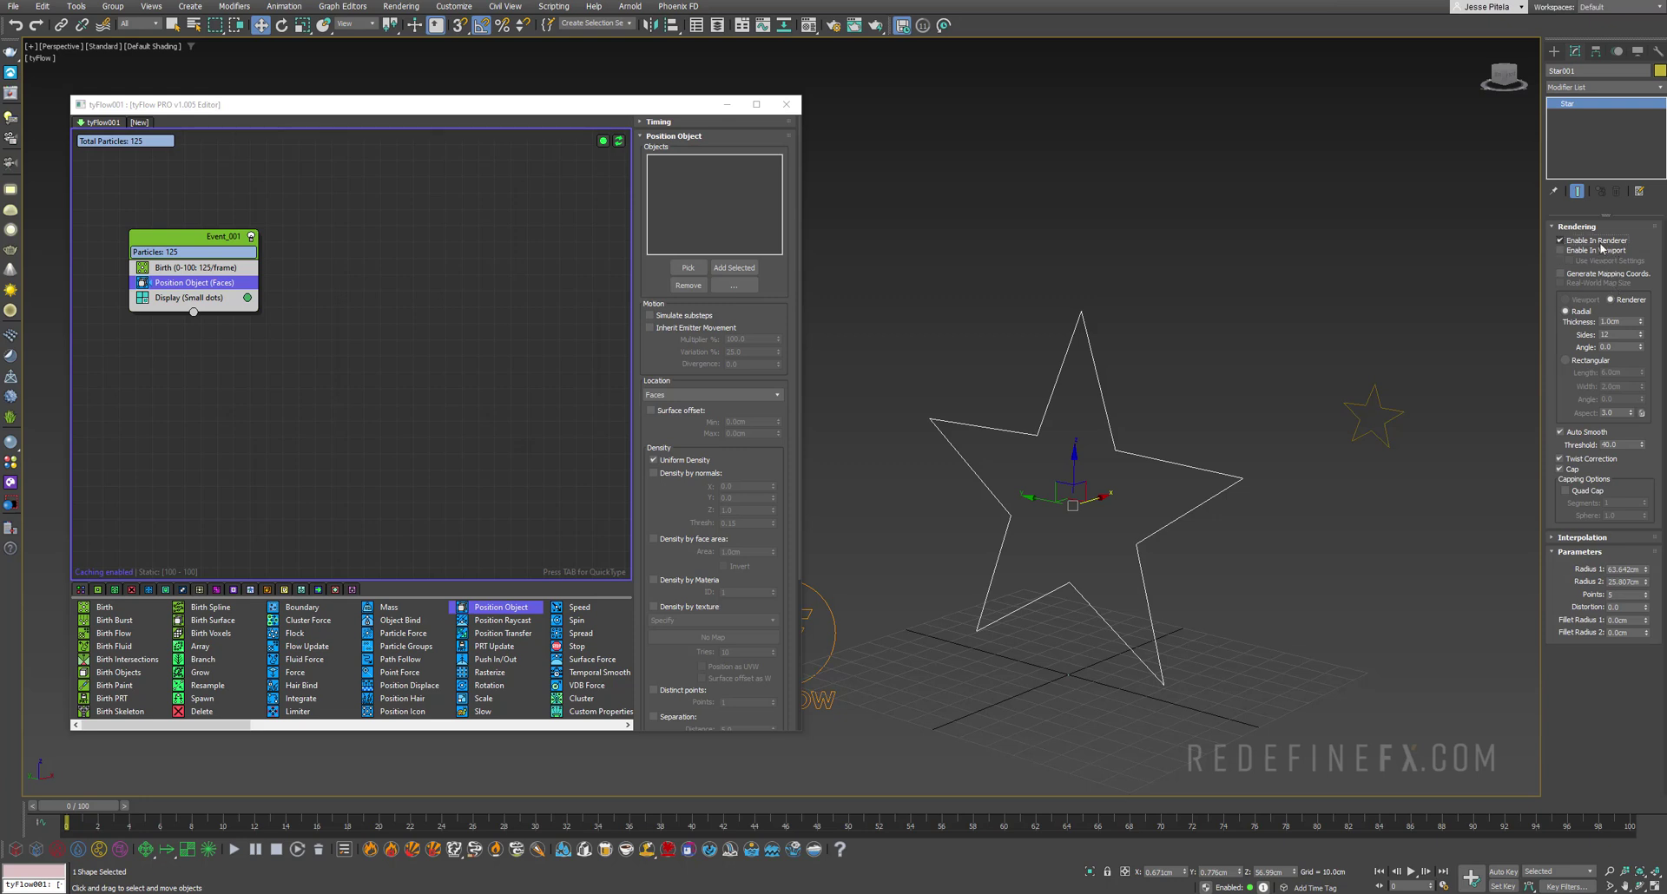
left_click(1560, 250)
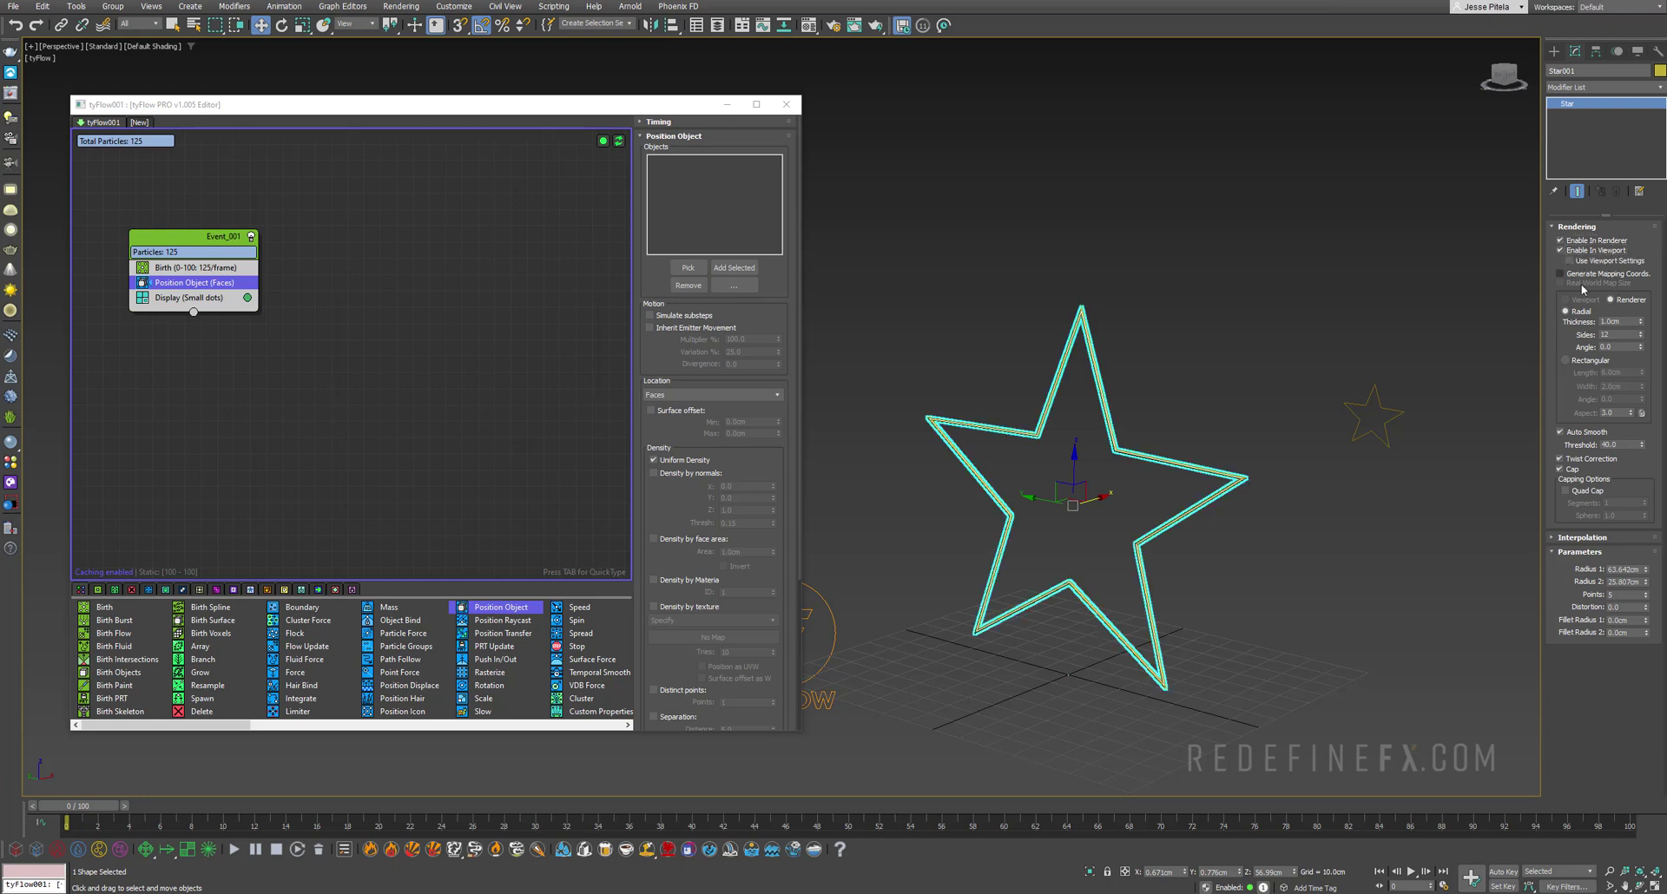
left_click_drag(1641, 326, 1629, 185)
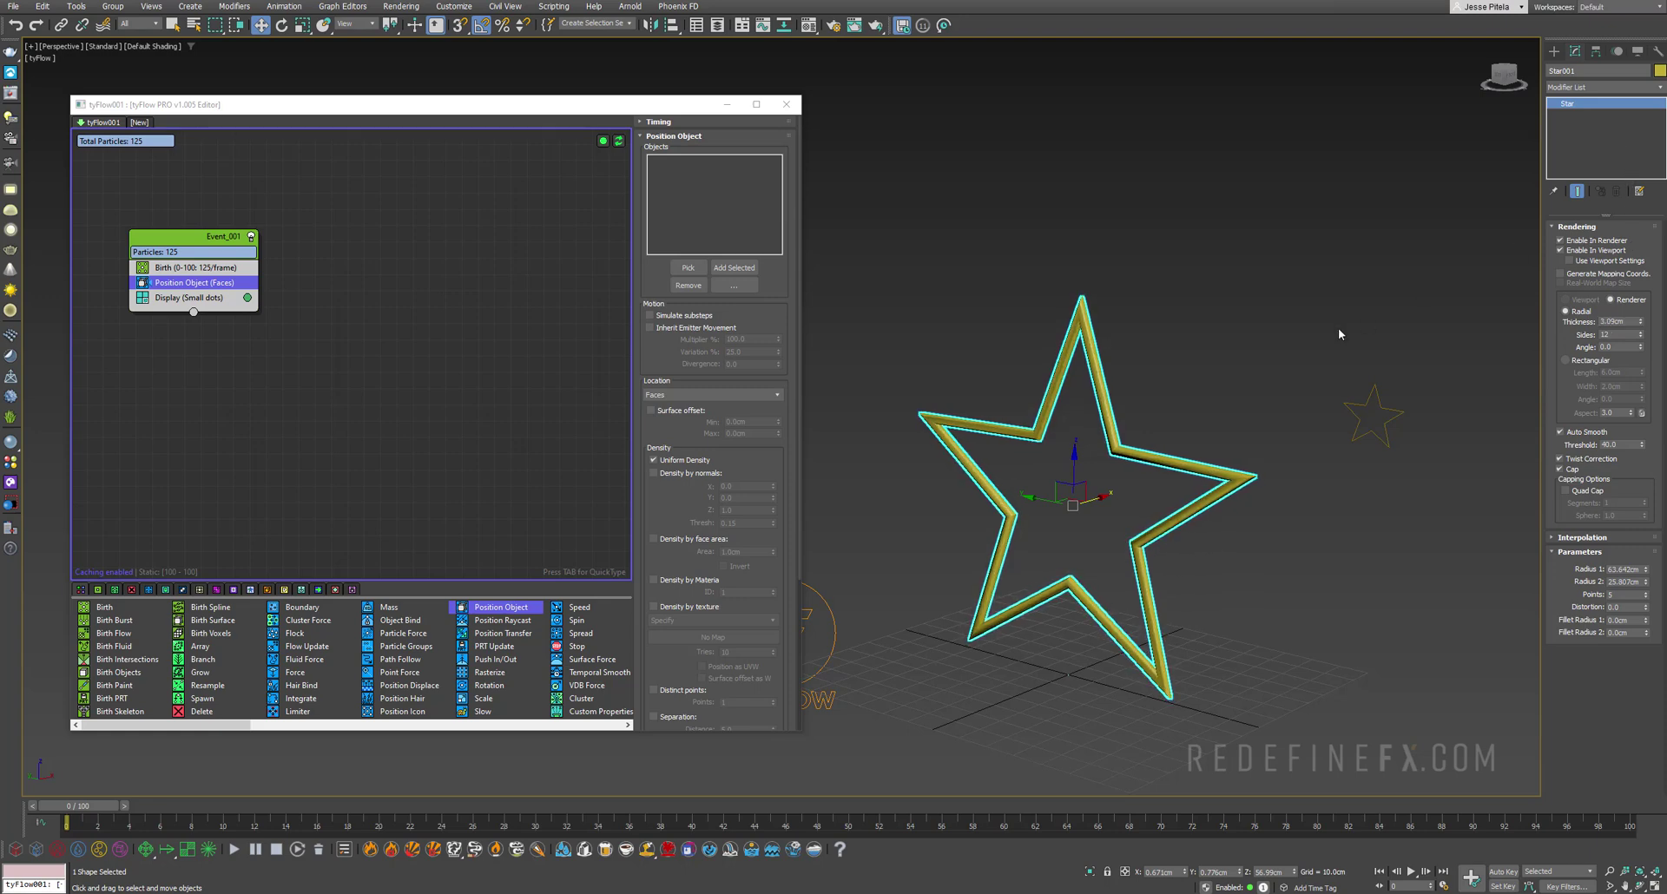
right_click(1560, 105)
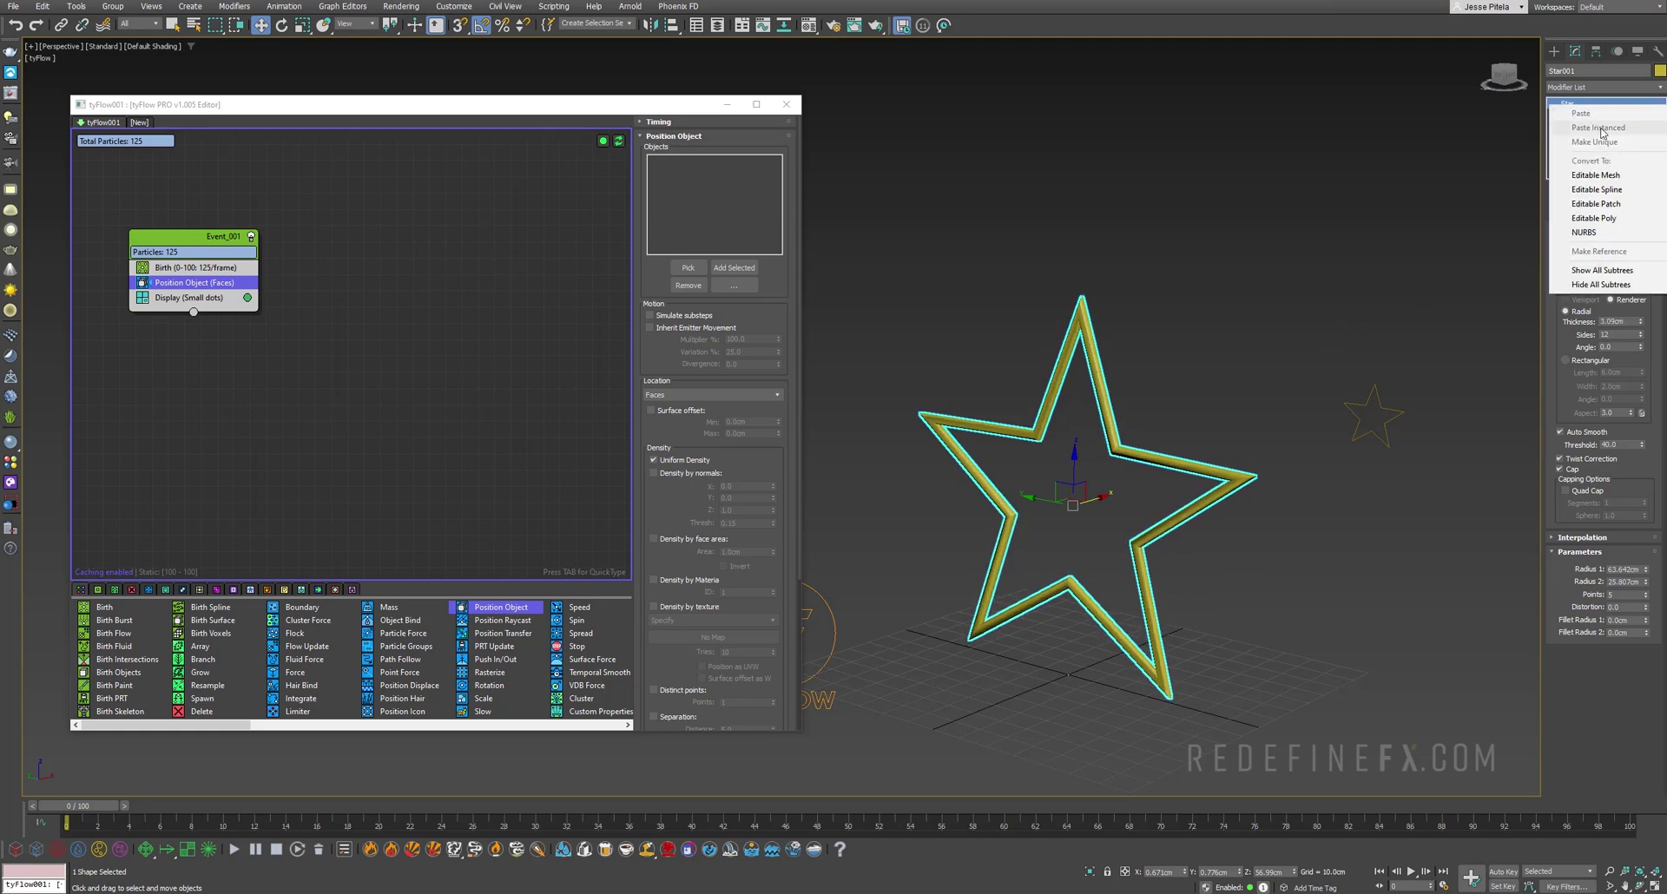
left_click(1594, 218)
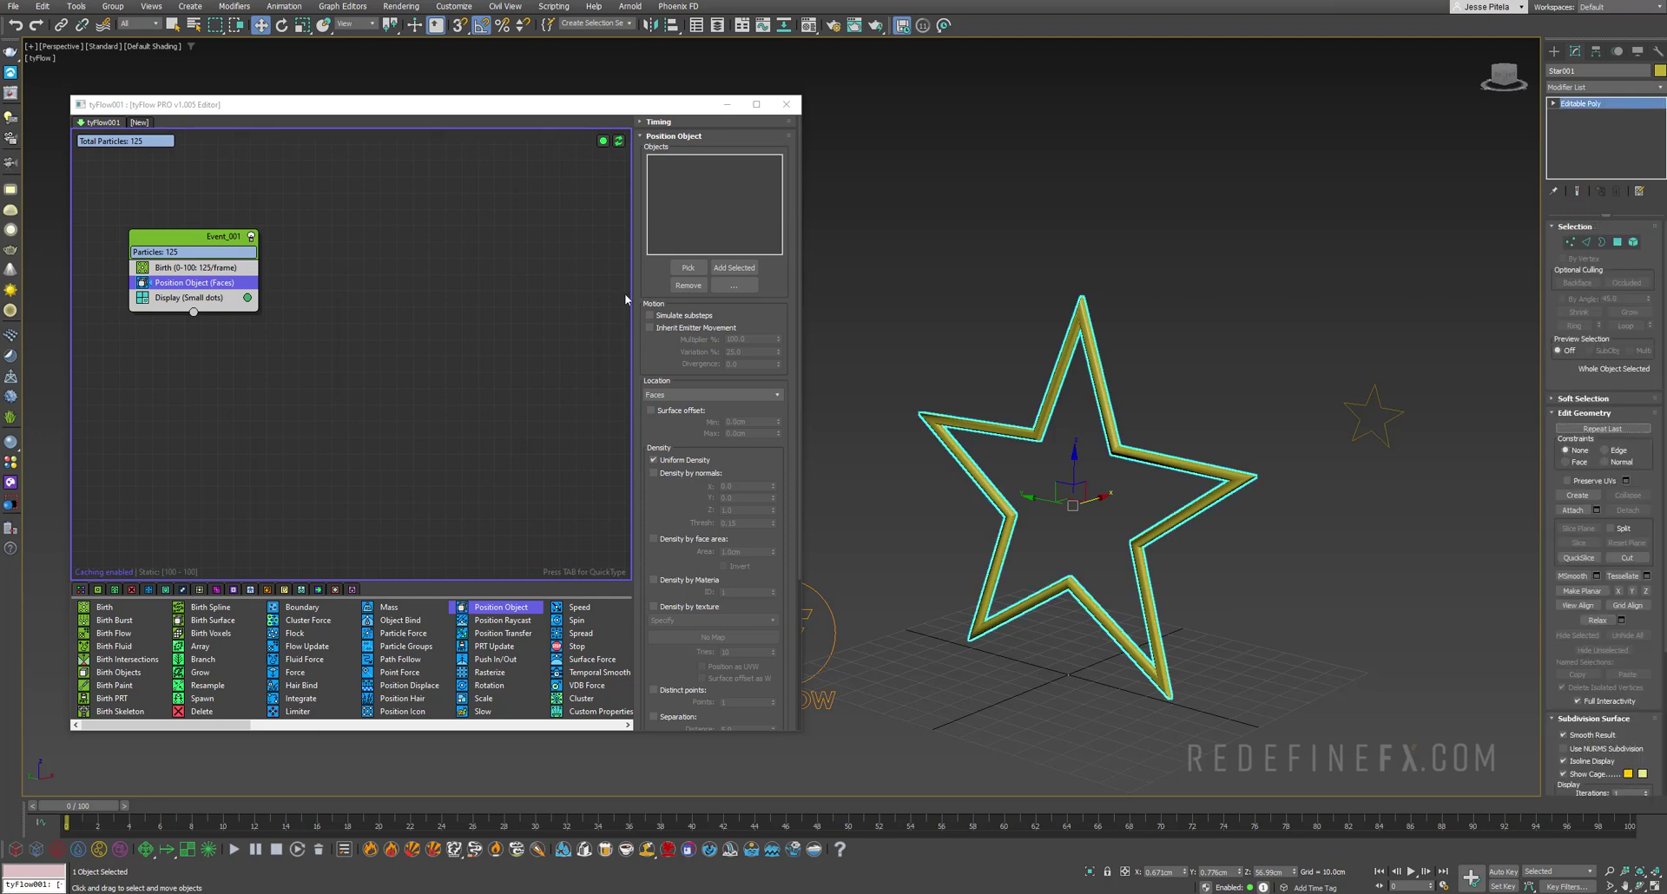
- Pick the star as the emitter and display particles as yellow Large Dots
left_click(688, 268)
left_click(685, 148)
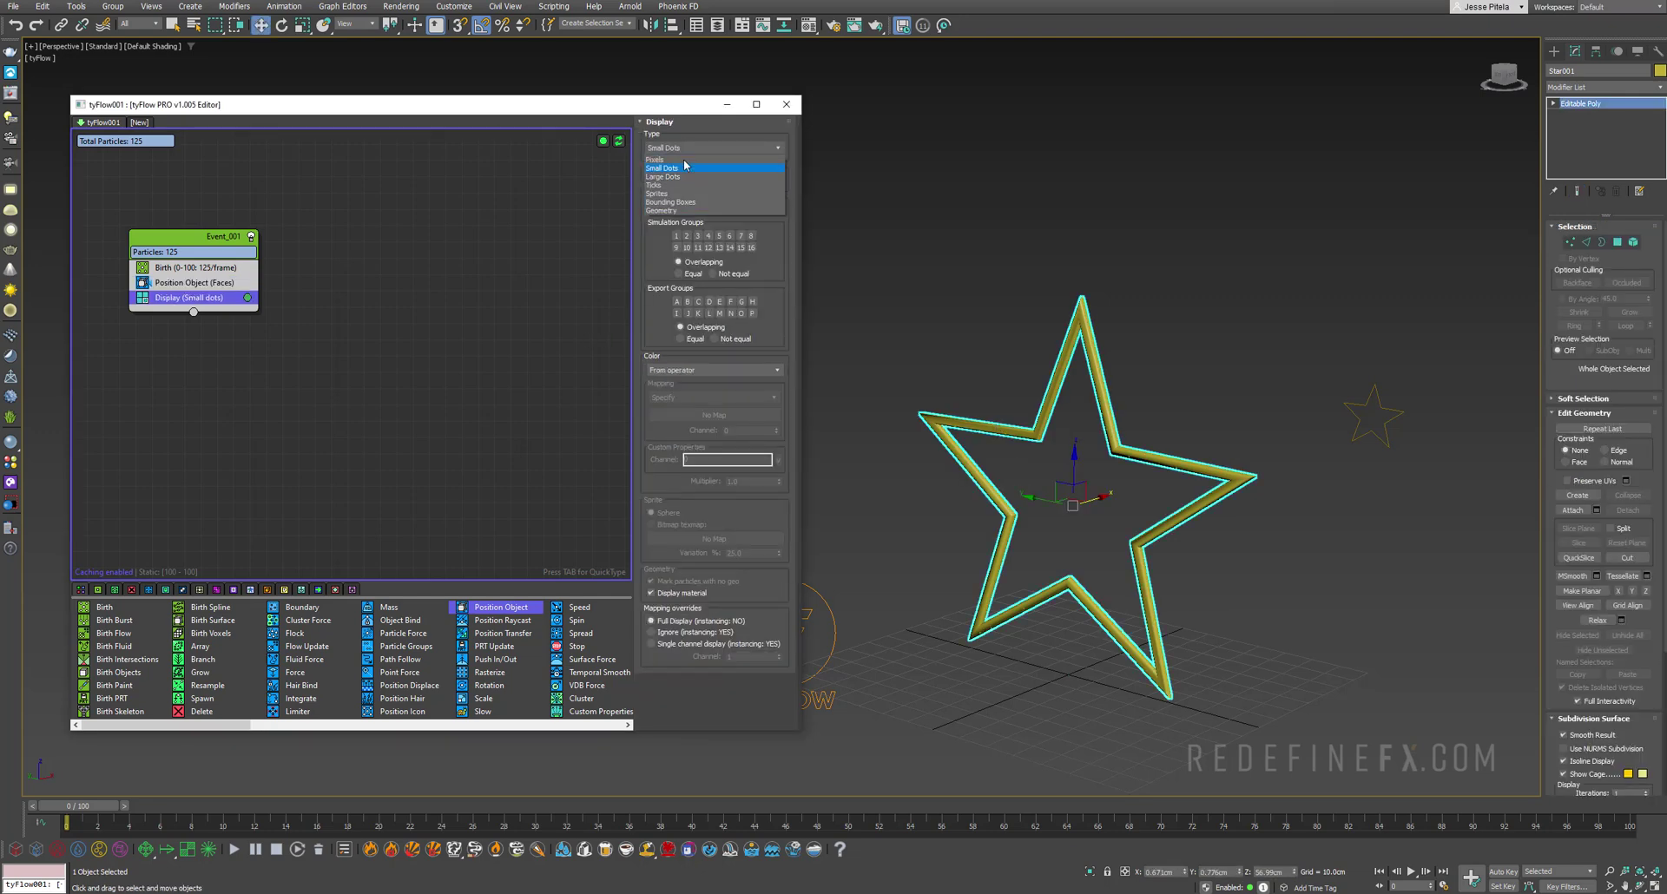
left_click(669, 177)
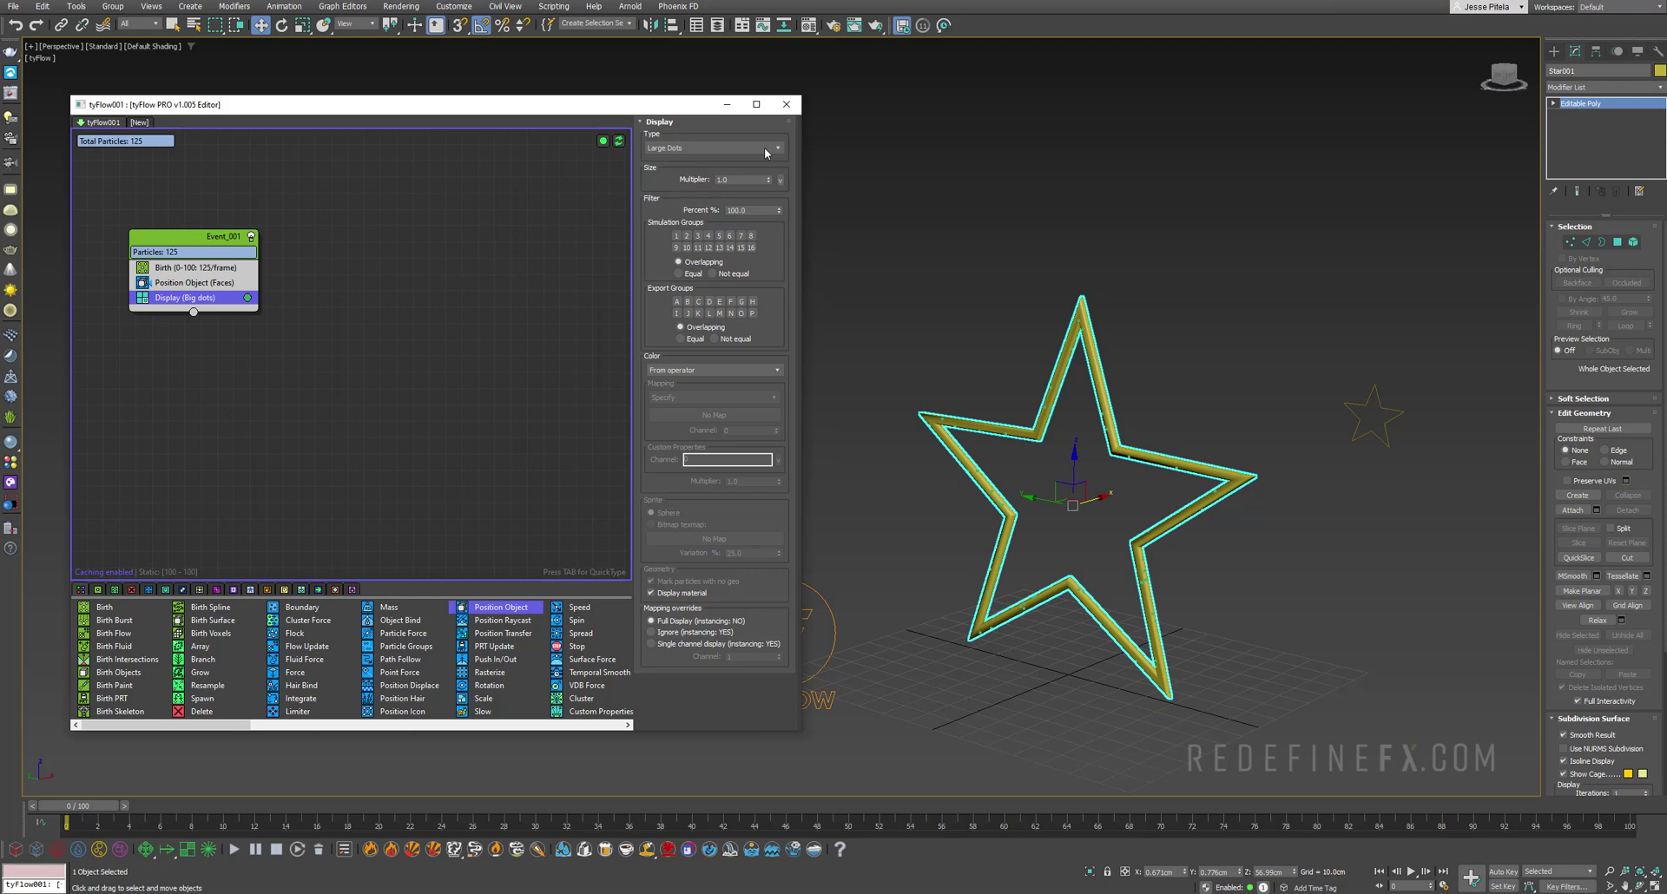
left_click(248, 300)
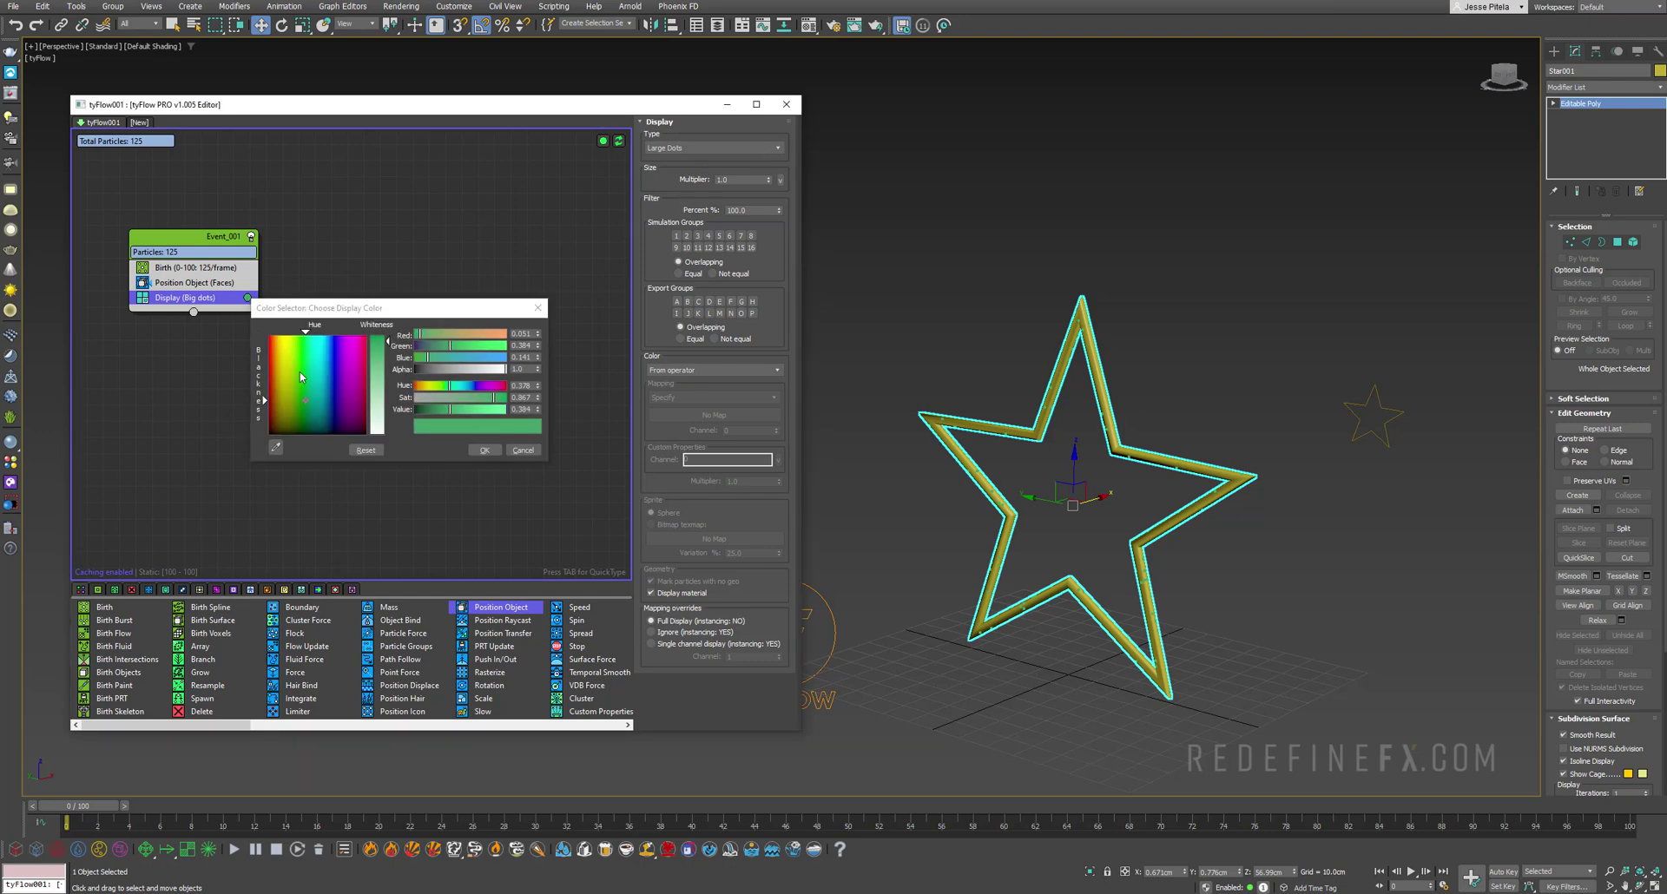
left_click_drag(296, 371, 377, 335)
left_click(484, 450)
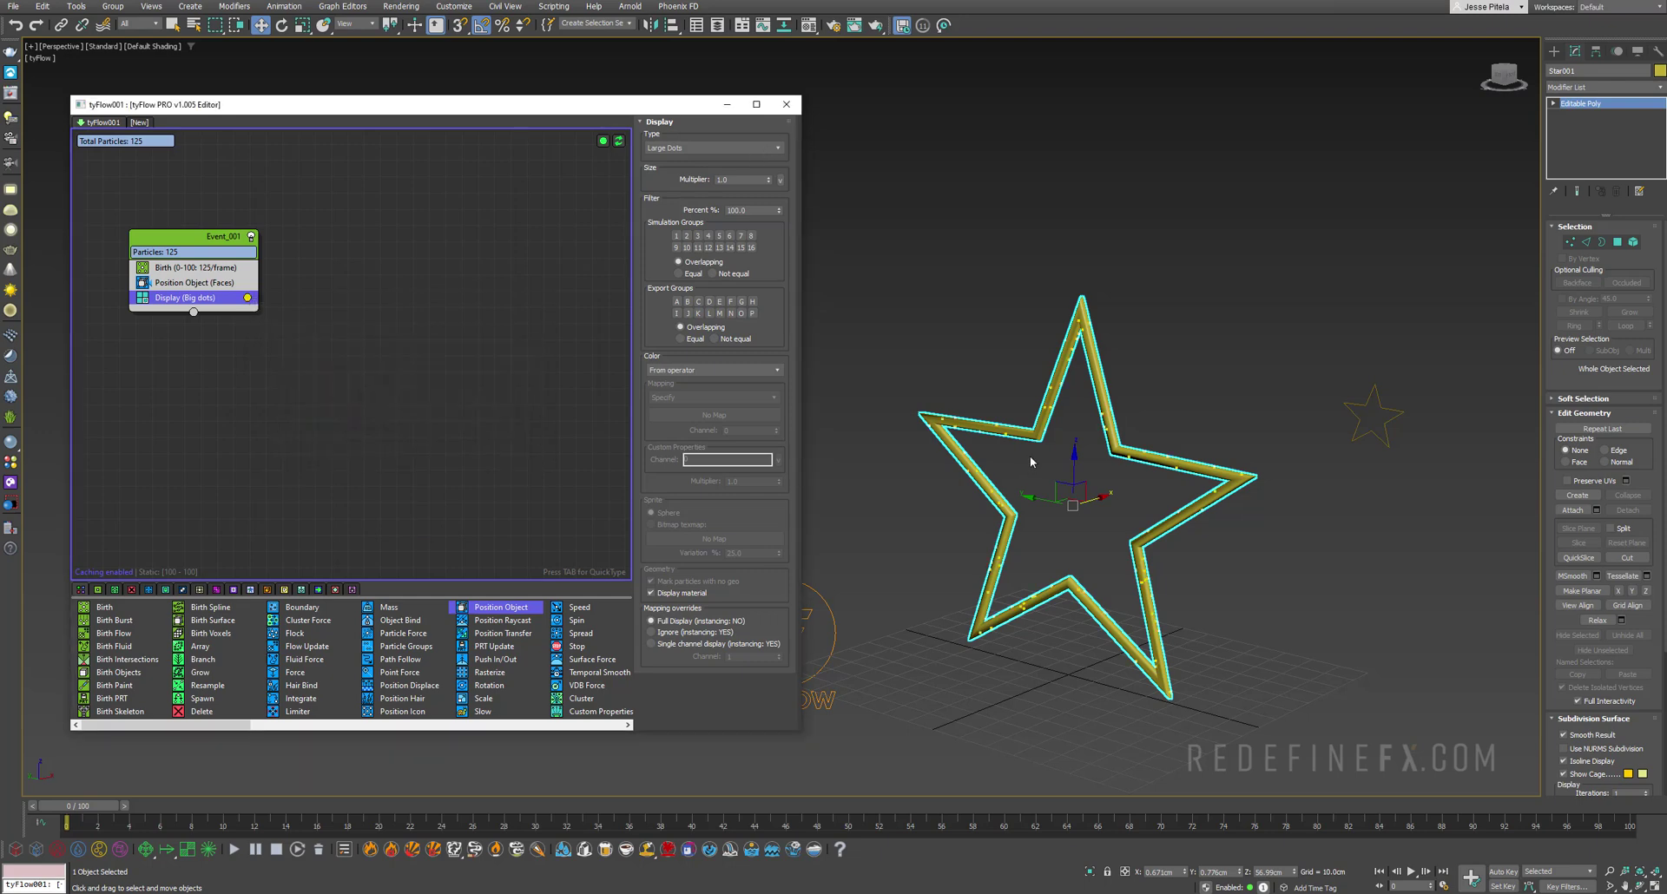
- Scrub the timeline to watch particles spawn, then return to frame 0
scroll(1032, 456, "up", 5)
left_click_drag(86, 816, 183, 816)
left_click_drag(314, 853, 82, 855)
key("w")
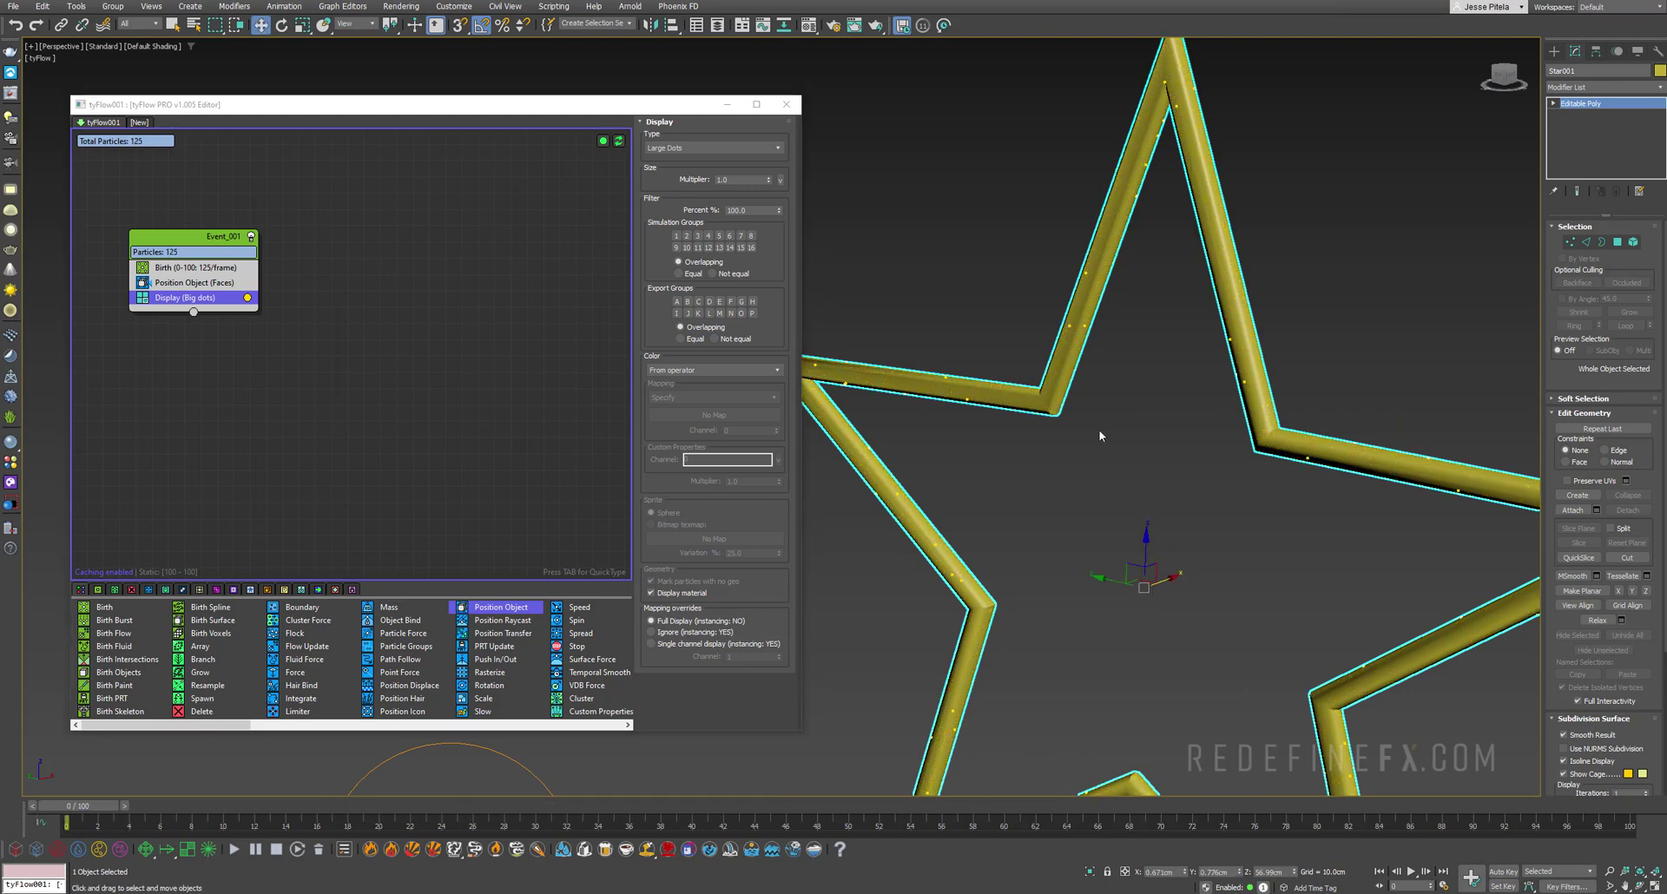
scroll(1101, 433, "down", 5)
middle_click_drag(1102, 409, 959, 415)
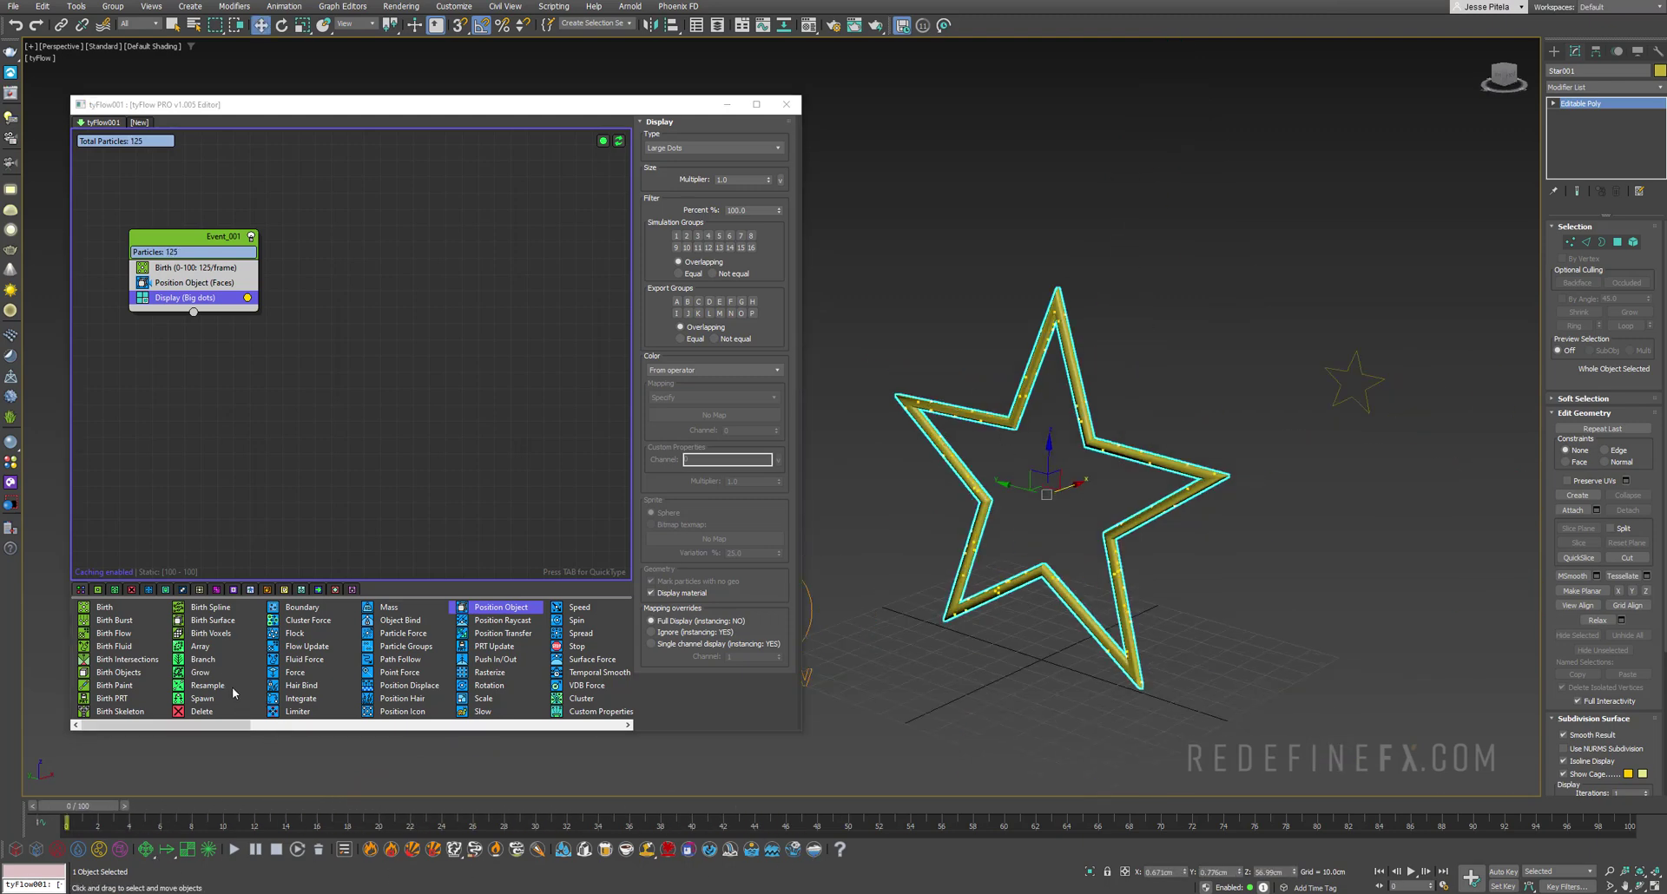
- Play and pause the finished-effect preview video for reference
key("alt+Tab")
left_click(754, 276)
left_click(753, 276)
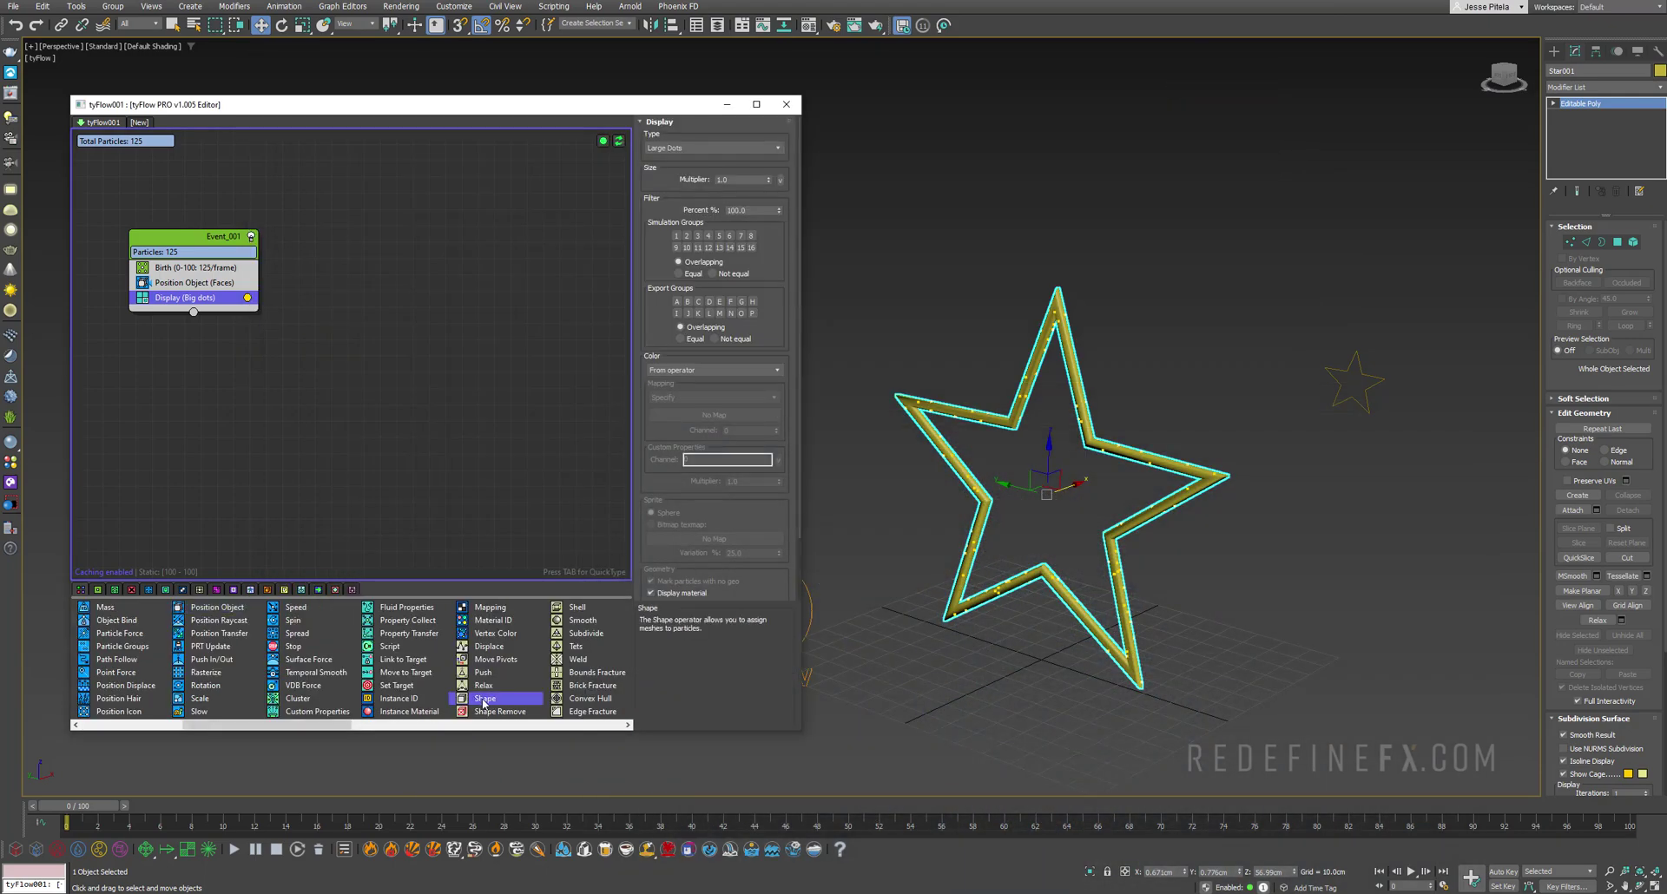
- Add a Shape operator below Position Object using 3D round chunk meshes
left_click_drag(145, 277, 161, 294)
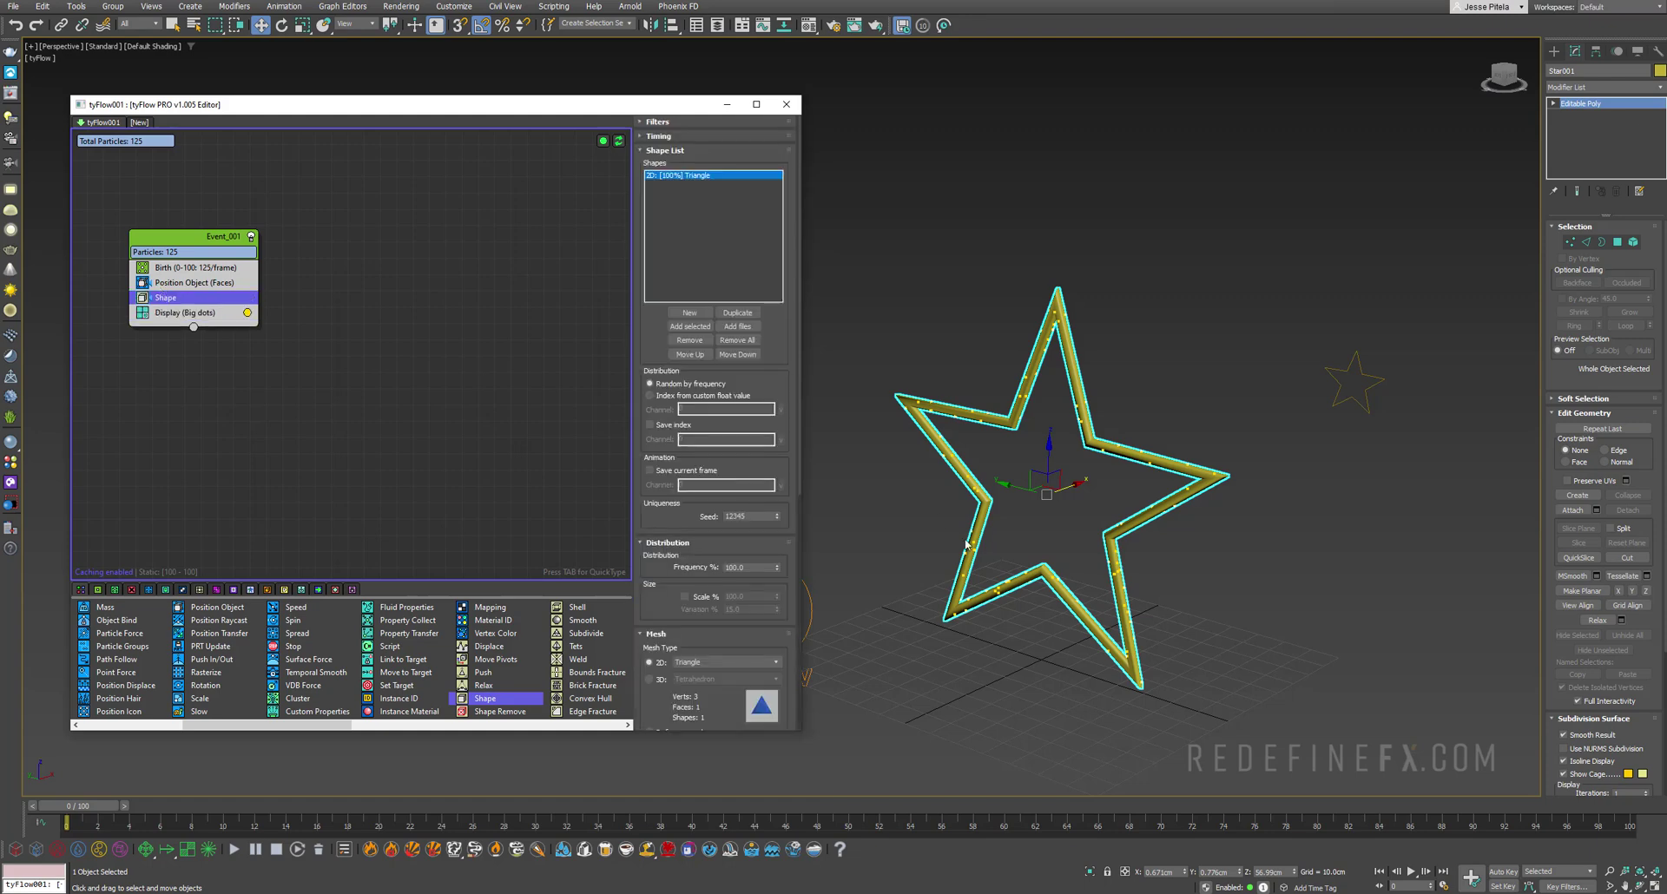
left_click(659, 681)
left_click(691, 680)
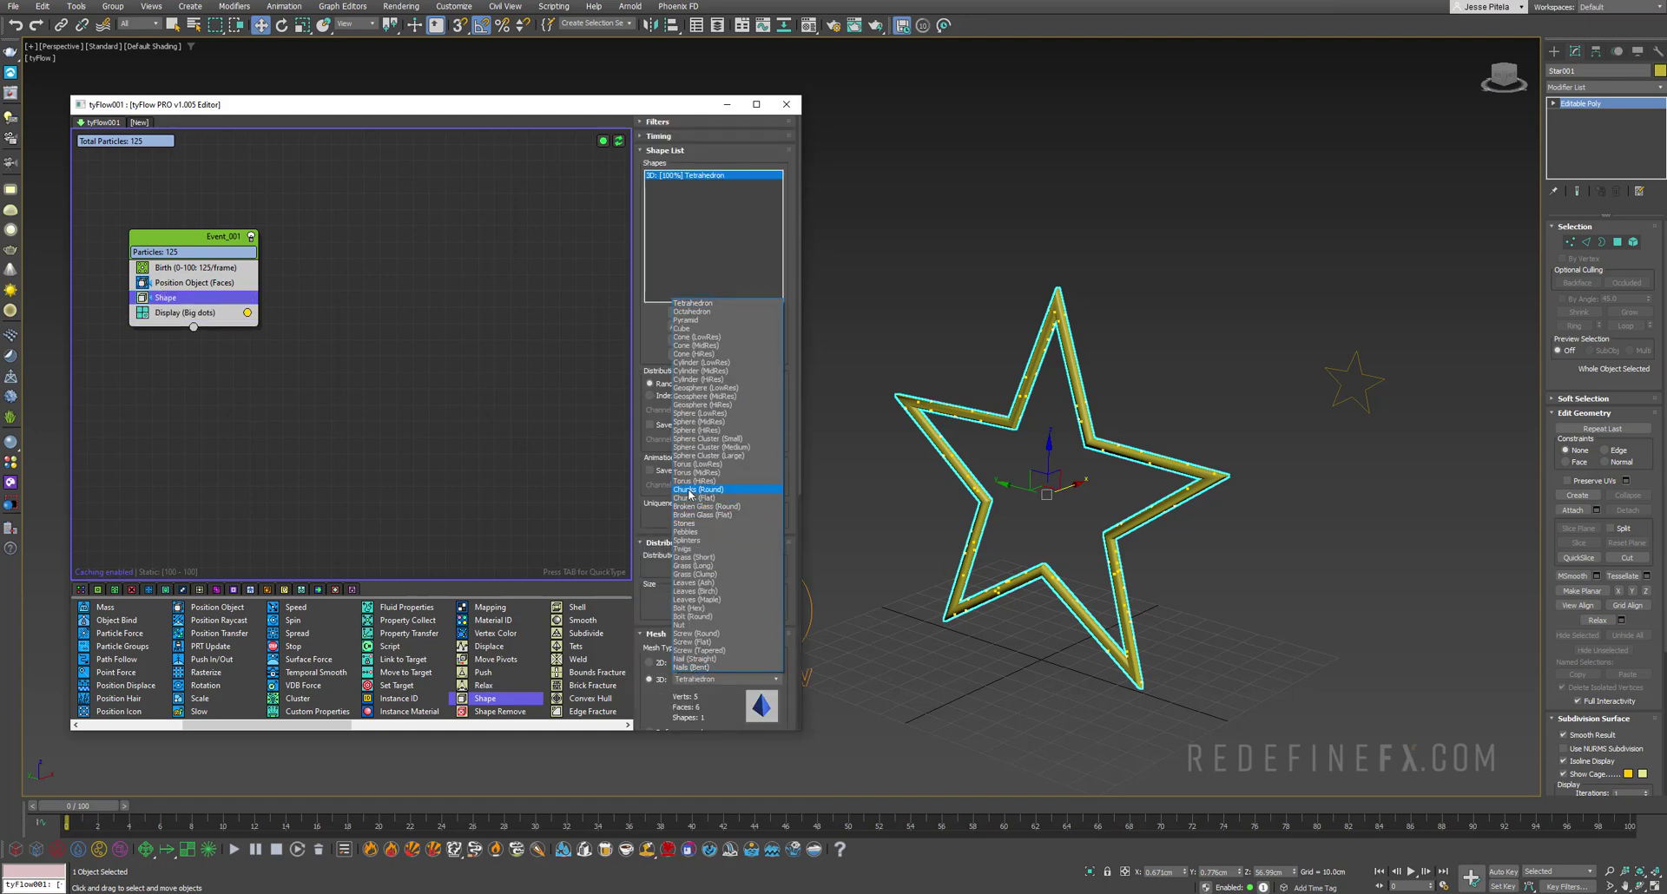
left_click(690, 490)
- Set the Display type to Geometry and scrub to see chunks fill the star
left_click(174, 313)
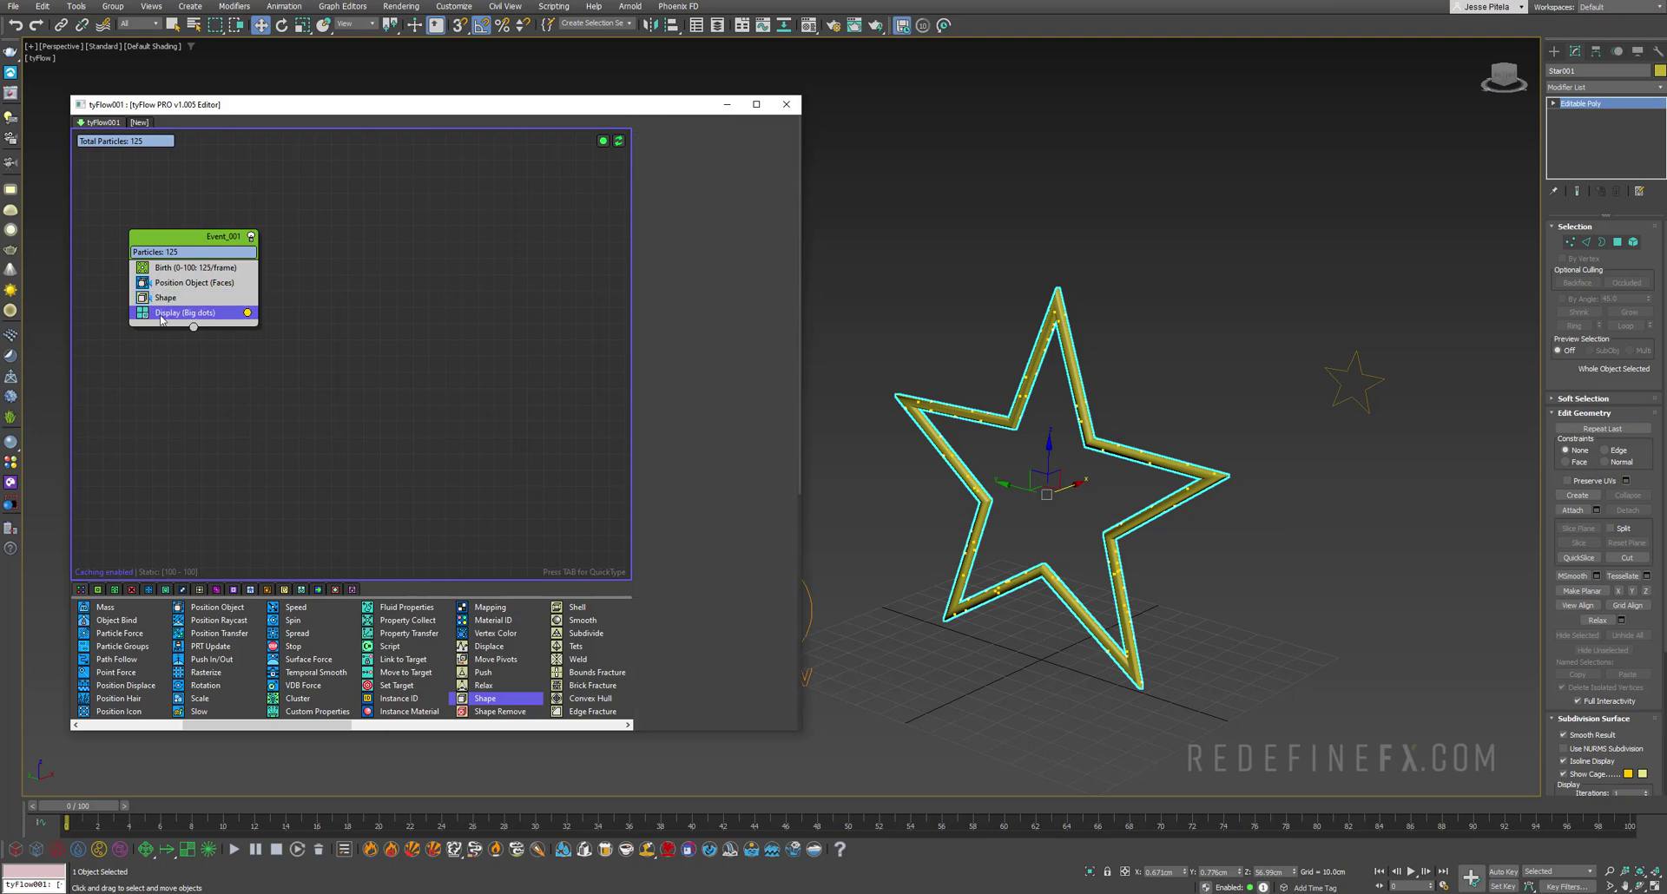
left_click(685, 148)
left_click(655, 211)
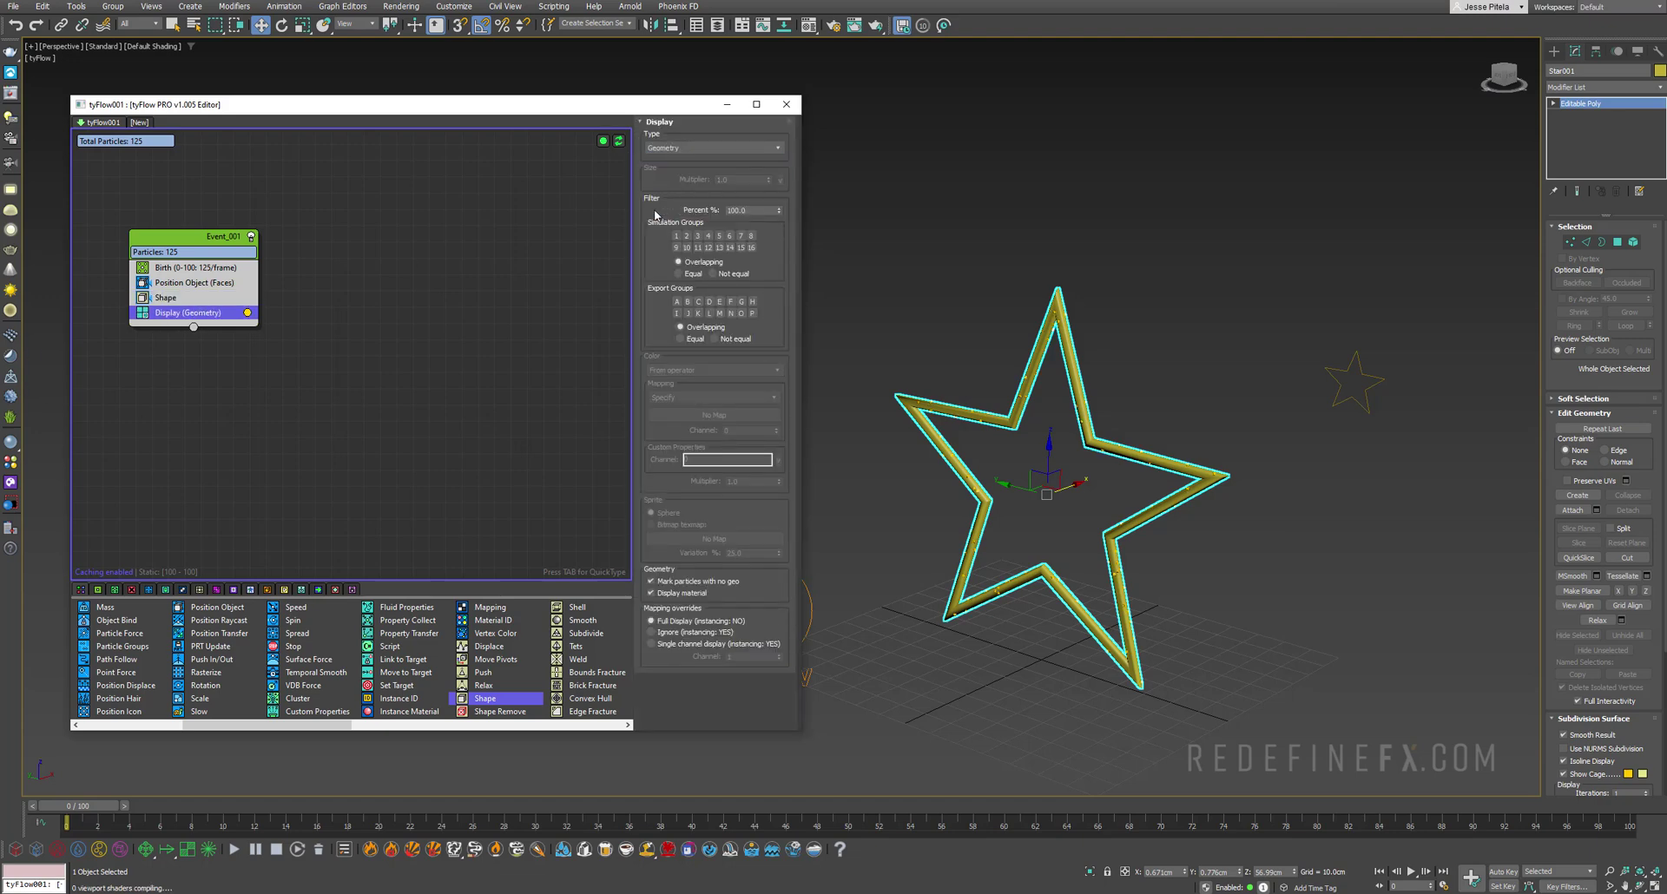
scroll(991, 419, "up", 10)
left_click_drag(66, 823, 434, 824)
key("w")
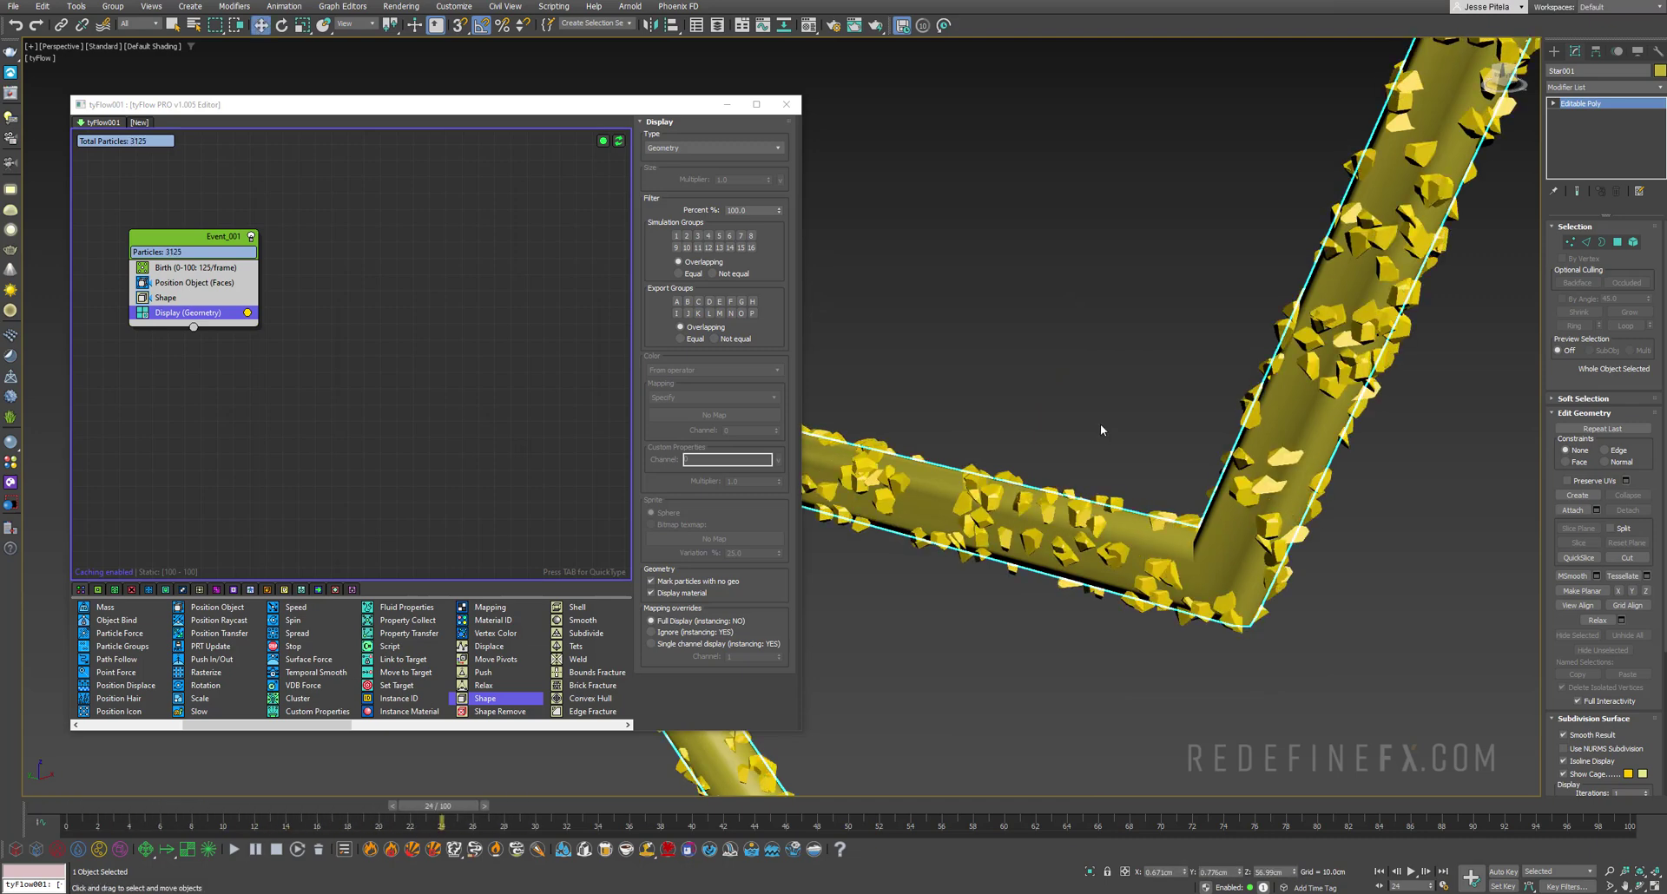
scroll(1102, 428, "down", 10)
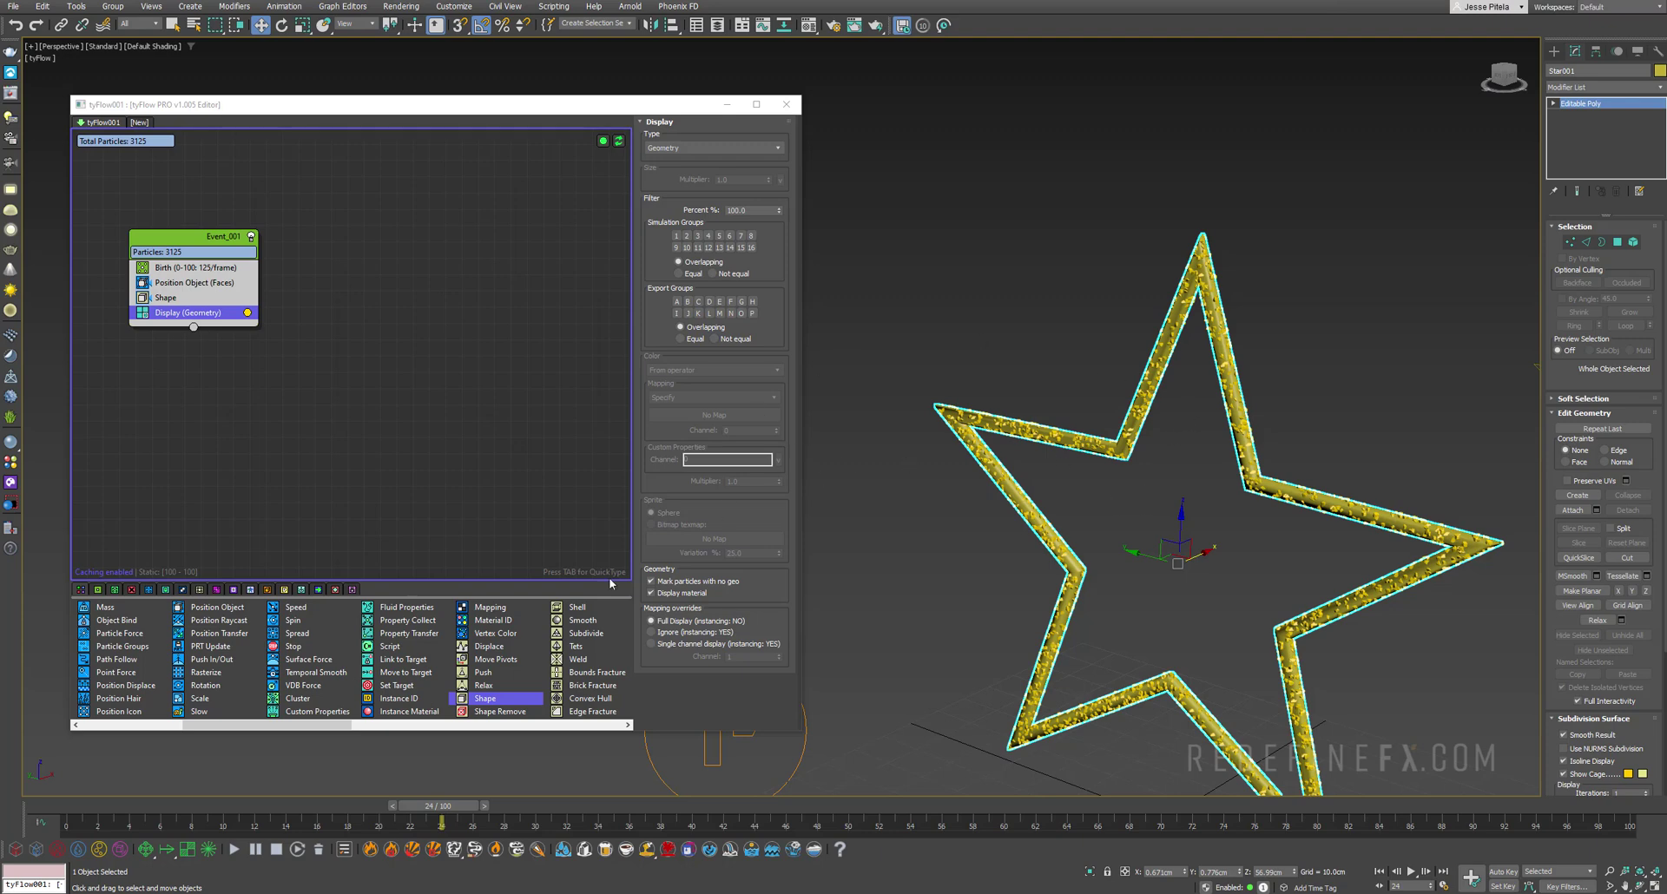
left_click_drag(334, 732, 262, 731)
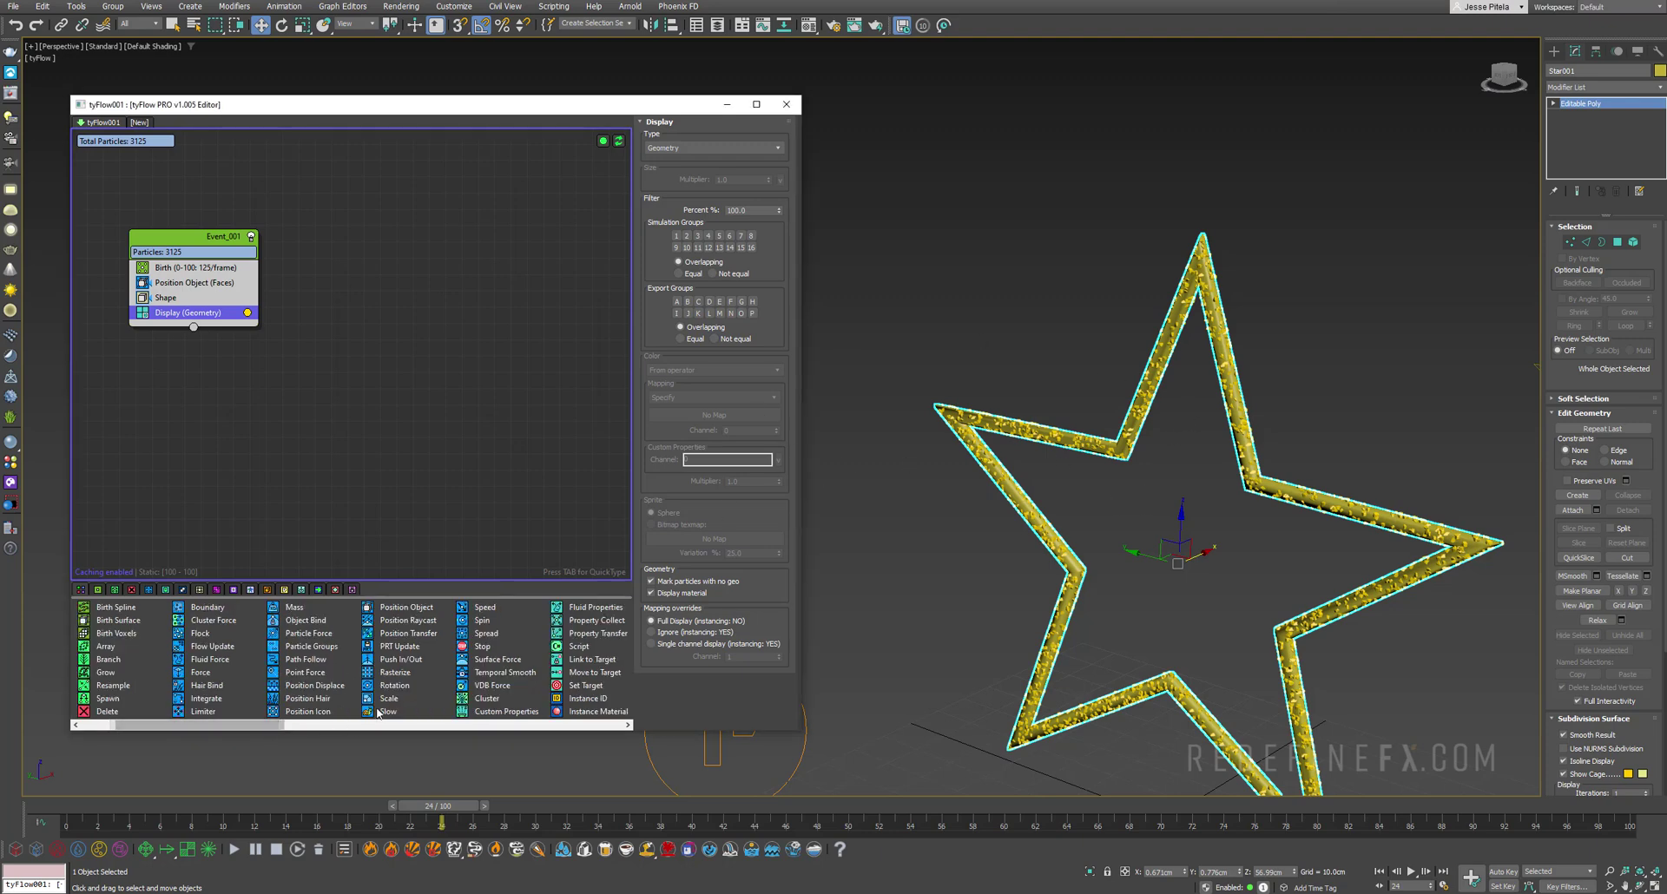
- Add a Scale operator in Absolute mode at 0% so chunks start invisible
left_click_drag(388, 705, 155, 306)
left_click(707, 182)
left_click(675, 196)
left_click_drag(748, 222, 724, 226)
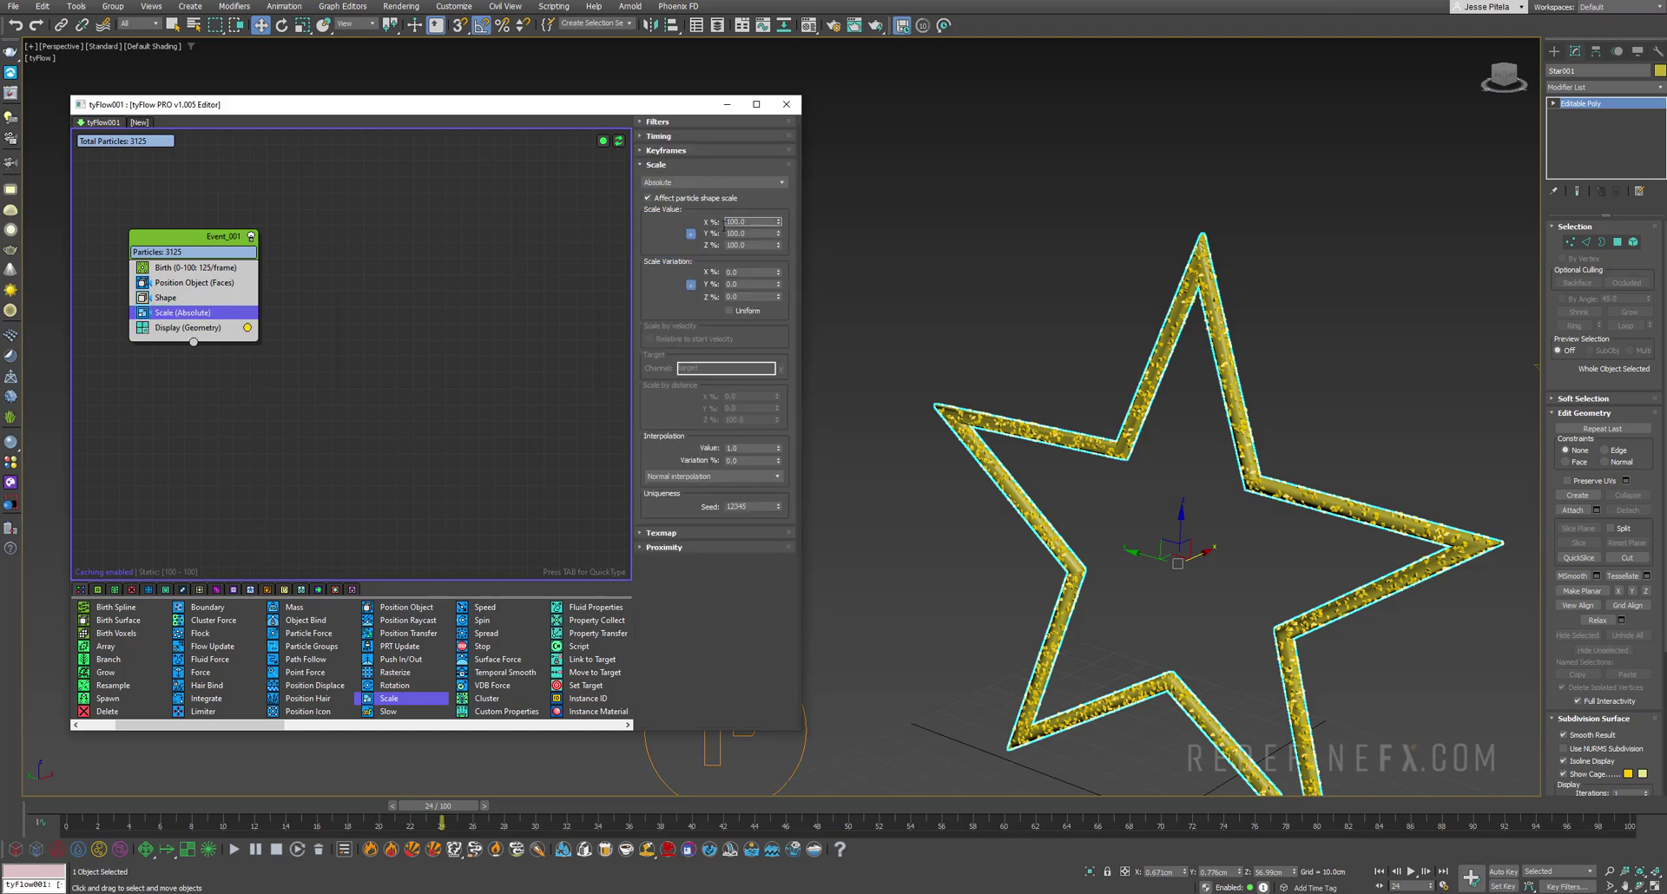
type("0")
key("Return")
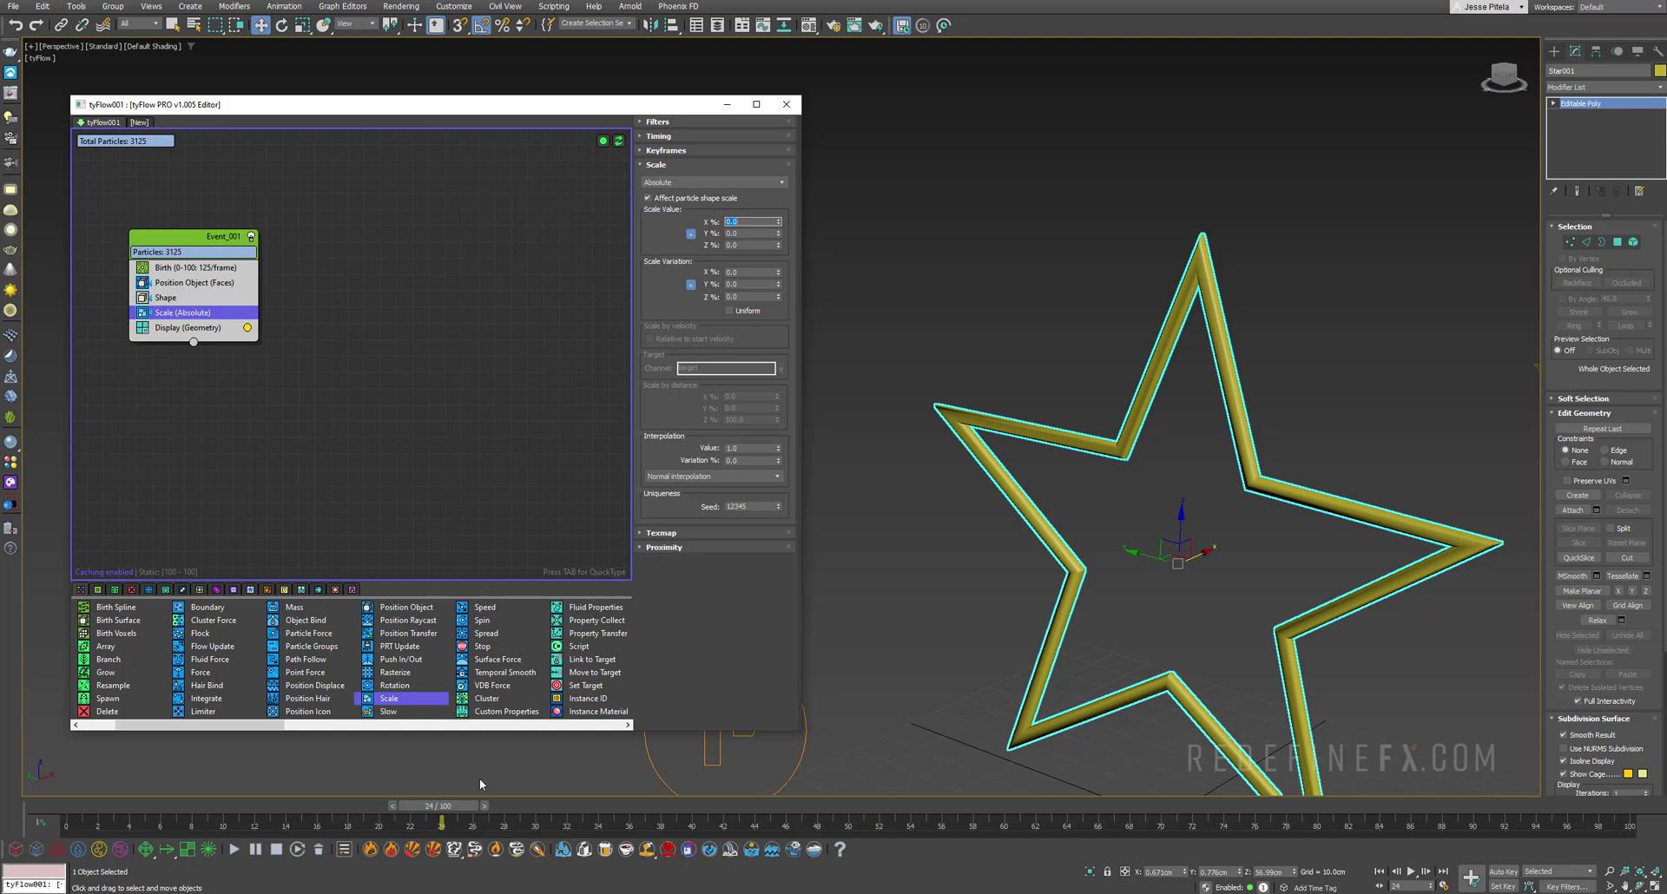
- Add a second Absolute 500% Scale with Continuous timing, checking growth at frame 8
left_click_drag(390, 702, 167, 328)
left_click(658, 136)
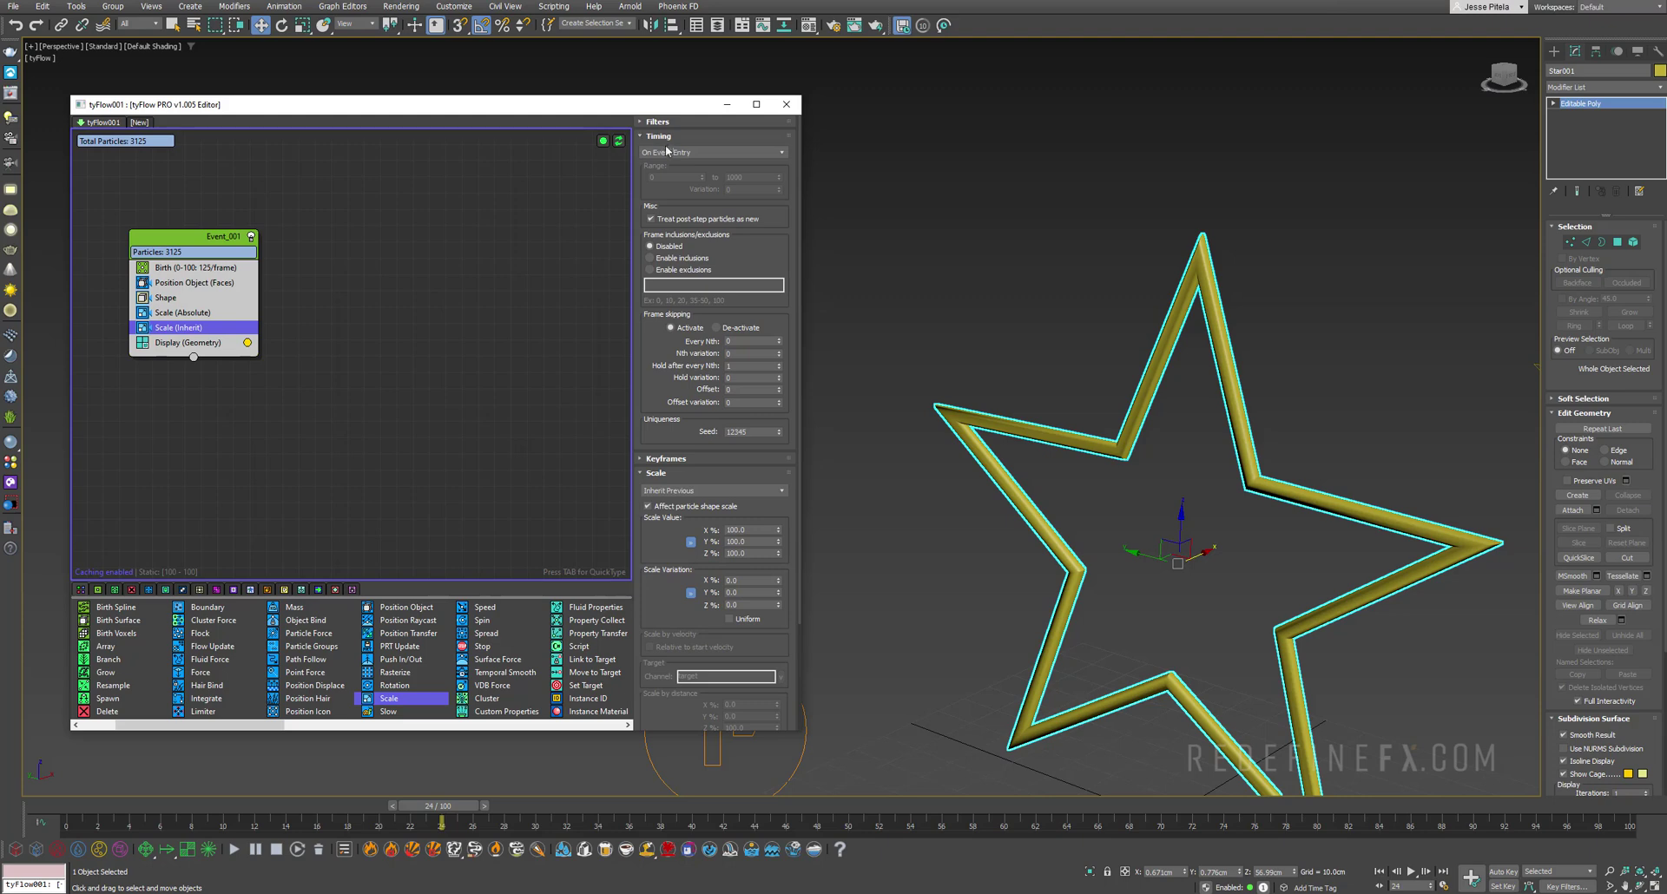
left_click(666, 152)
left_click(662, 181)
left_click(665, 136)
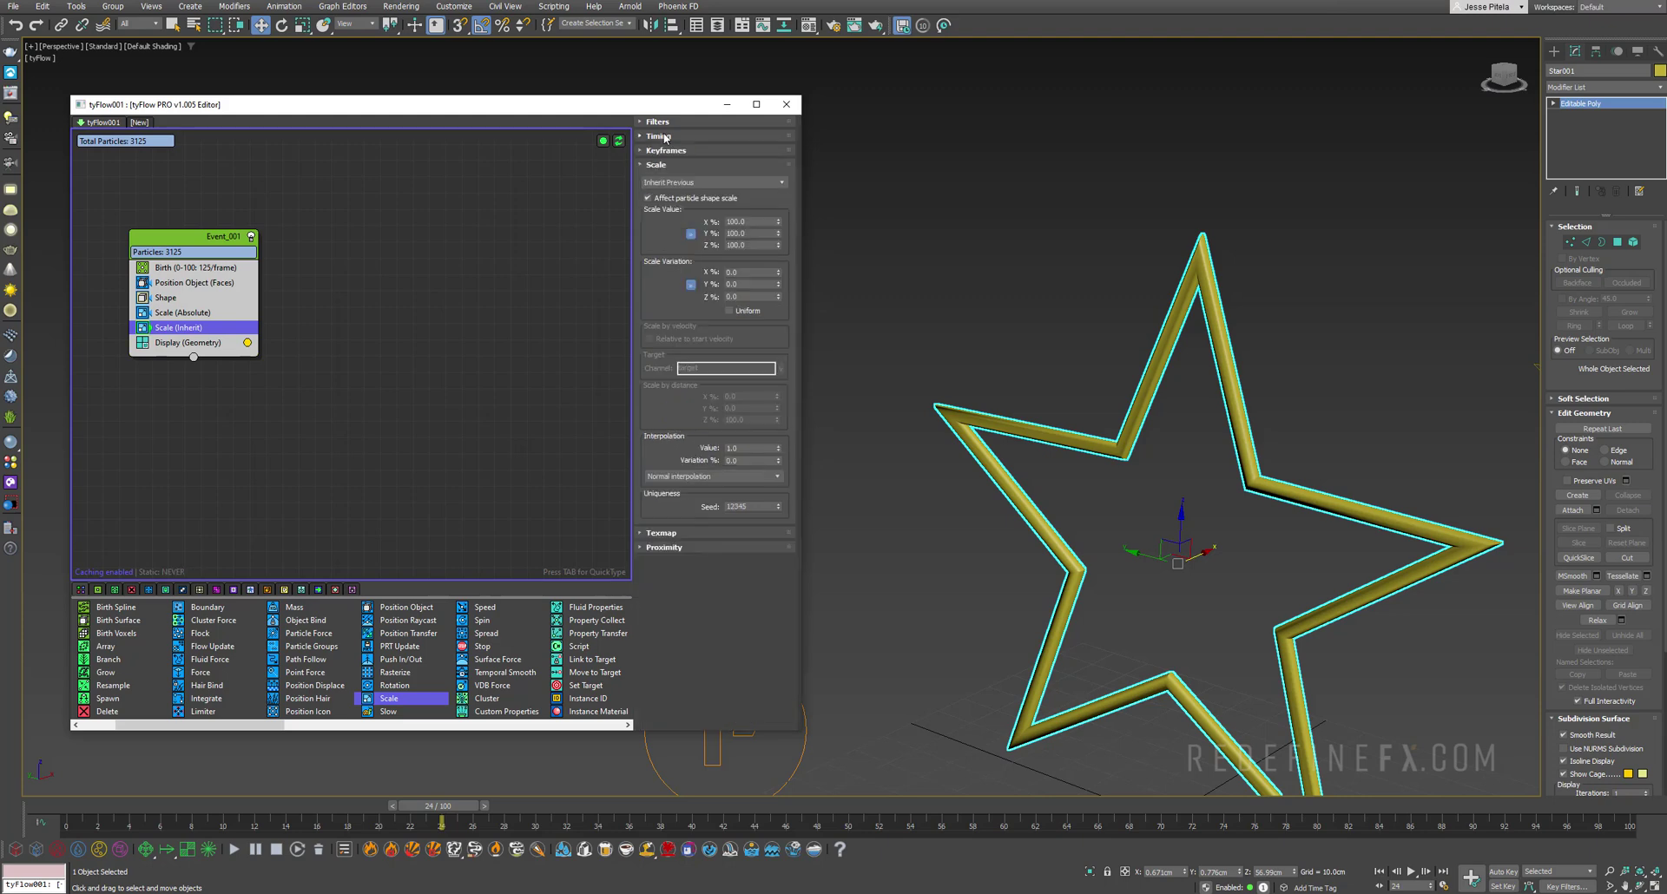
double_click(751, 221)
key("Home")
left_click(661, 183)
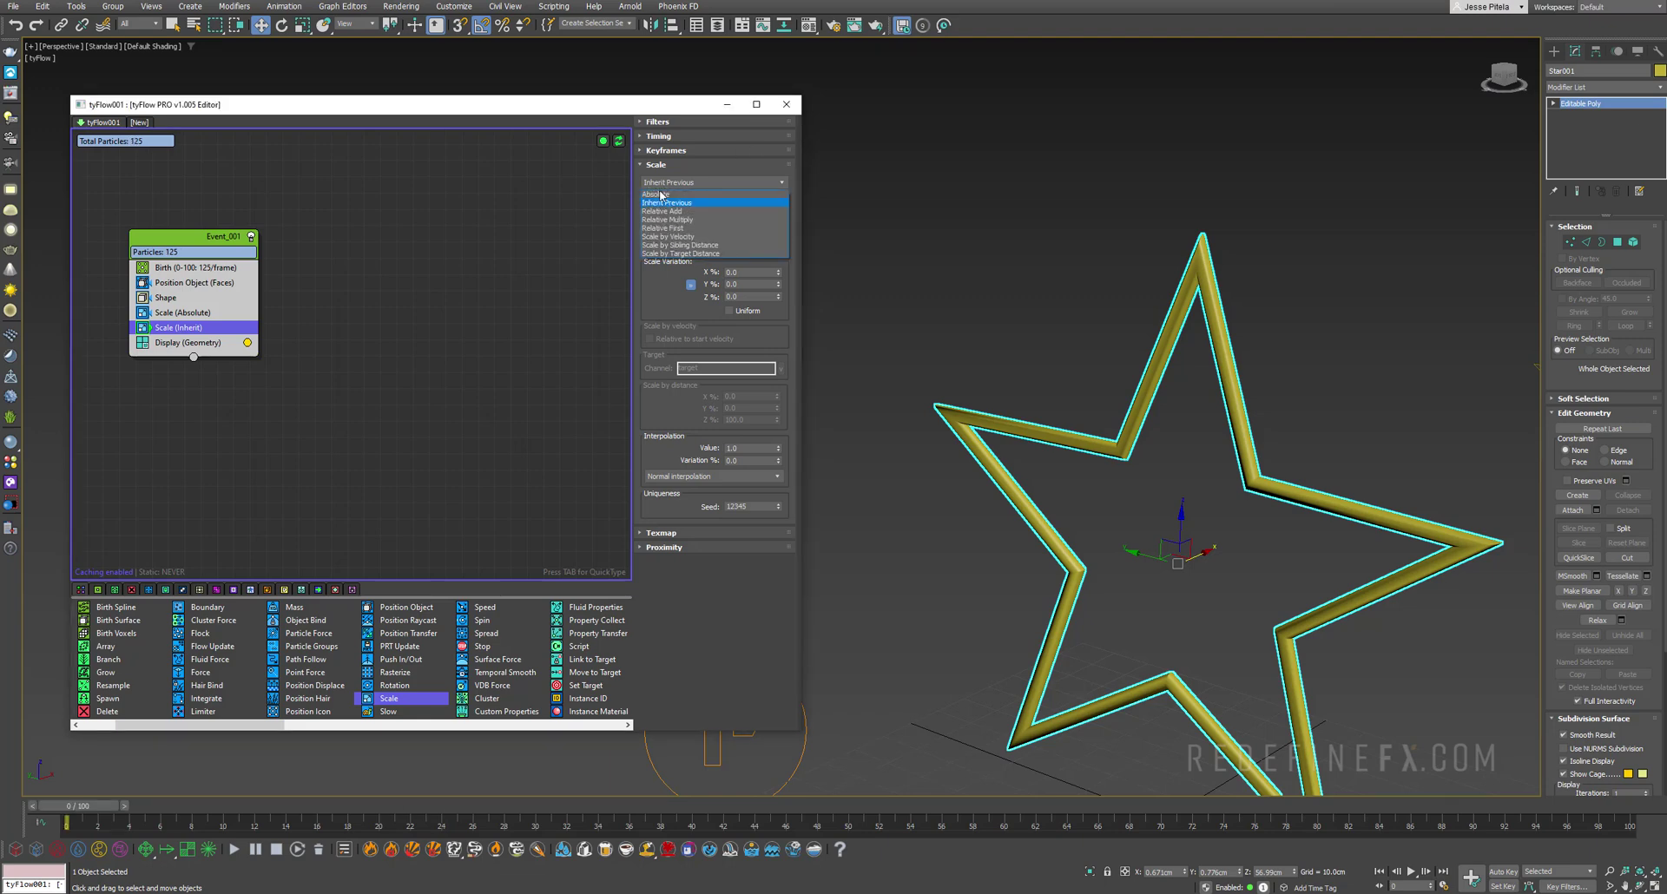
left_click(657, 193)
left_click_drag(78, 805, 198, 806)
key("Home")
key("w")
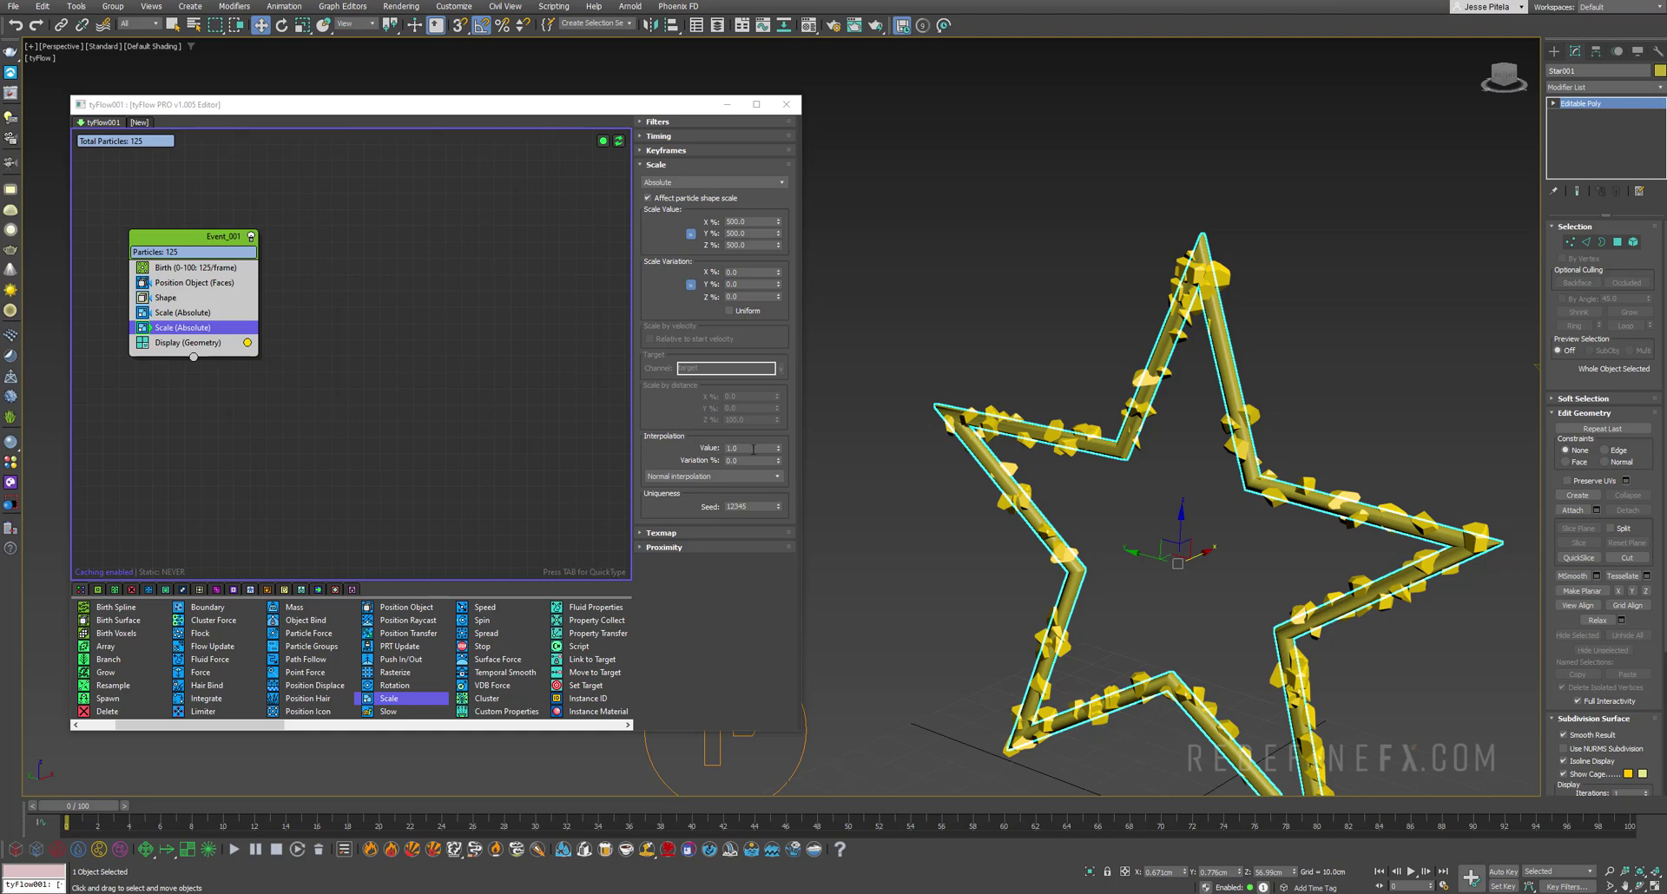
- Set the second Scale's interpolation to 0.1 and advance to frame 52
left_click_drag(756, 449, 692, 452)
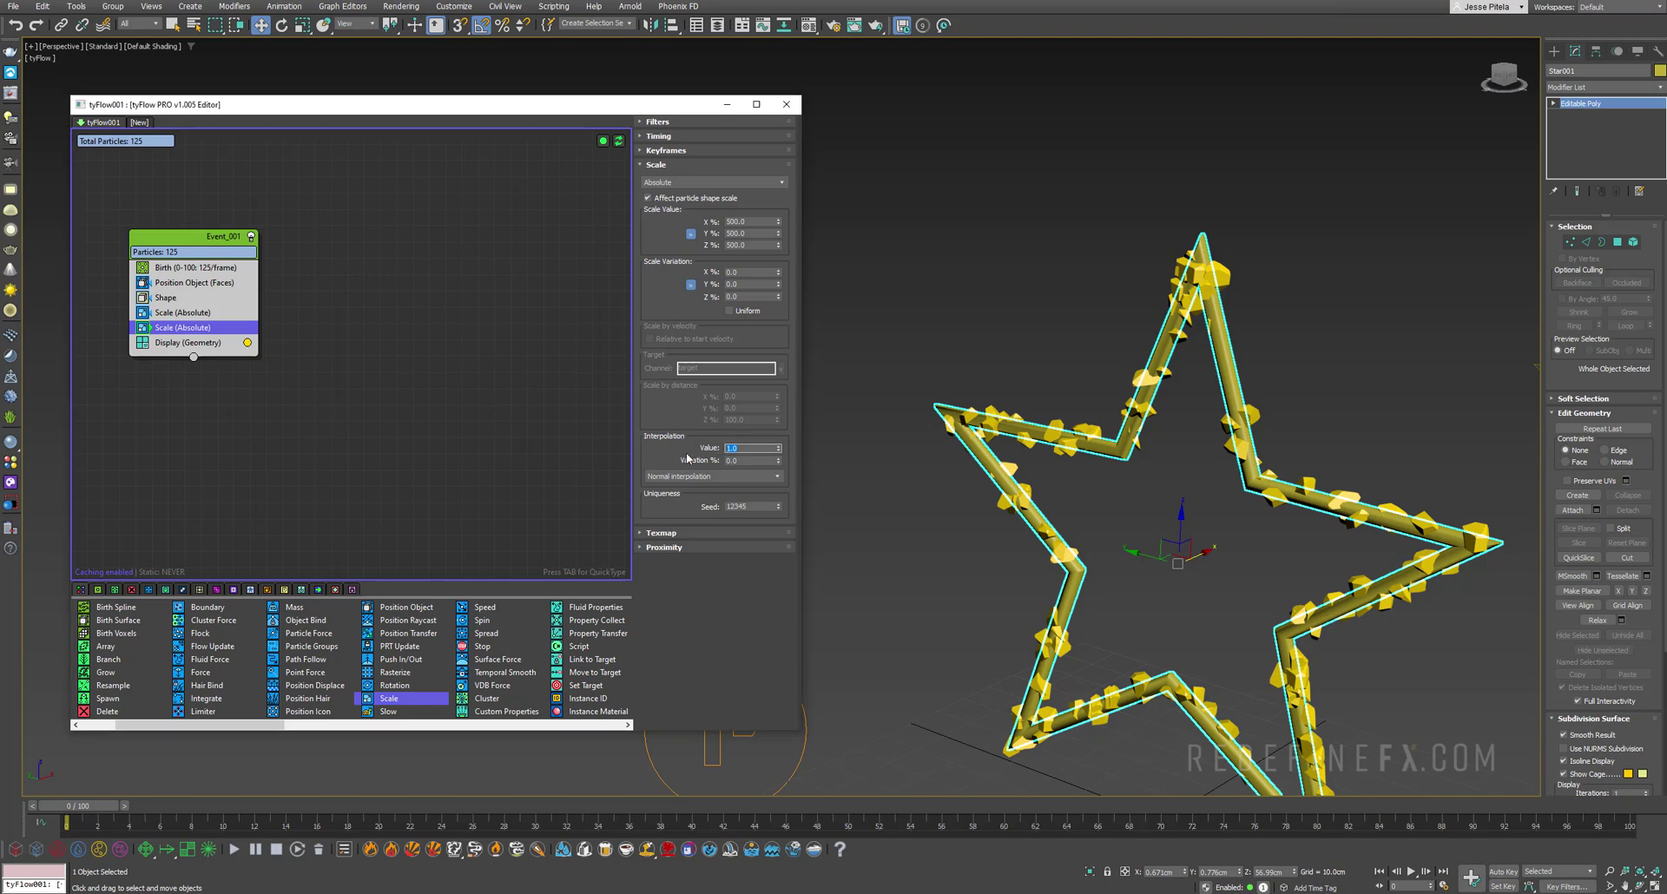
type("0.1")
key("Return")
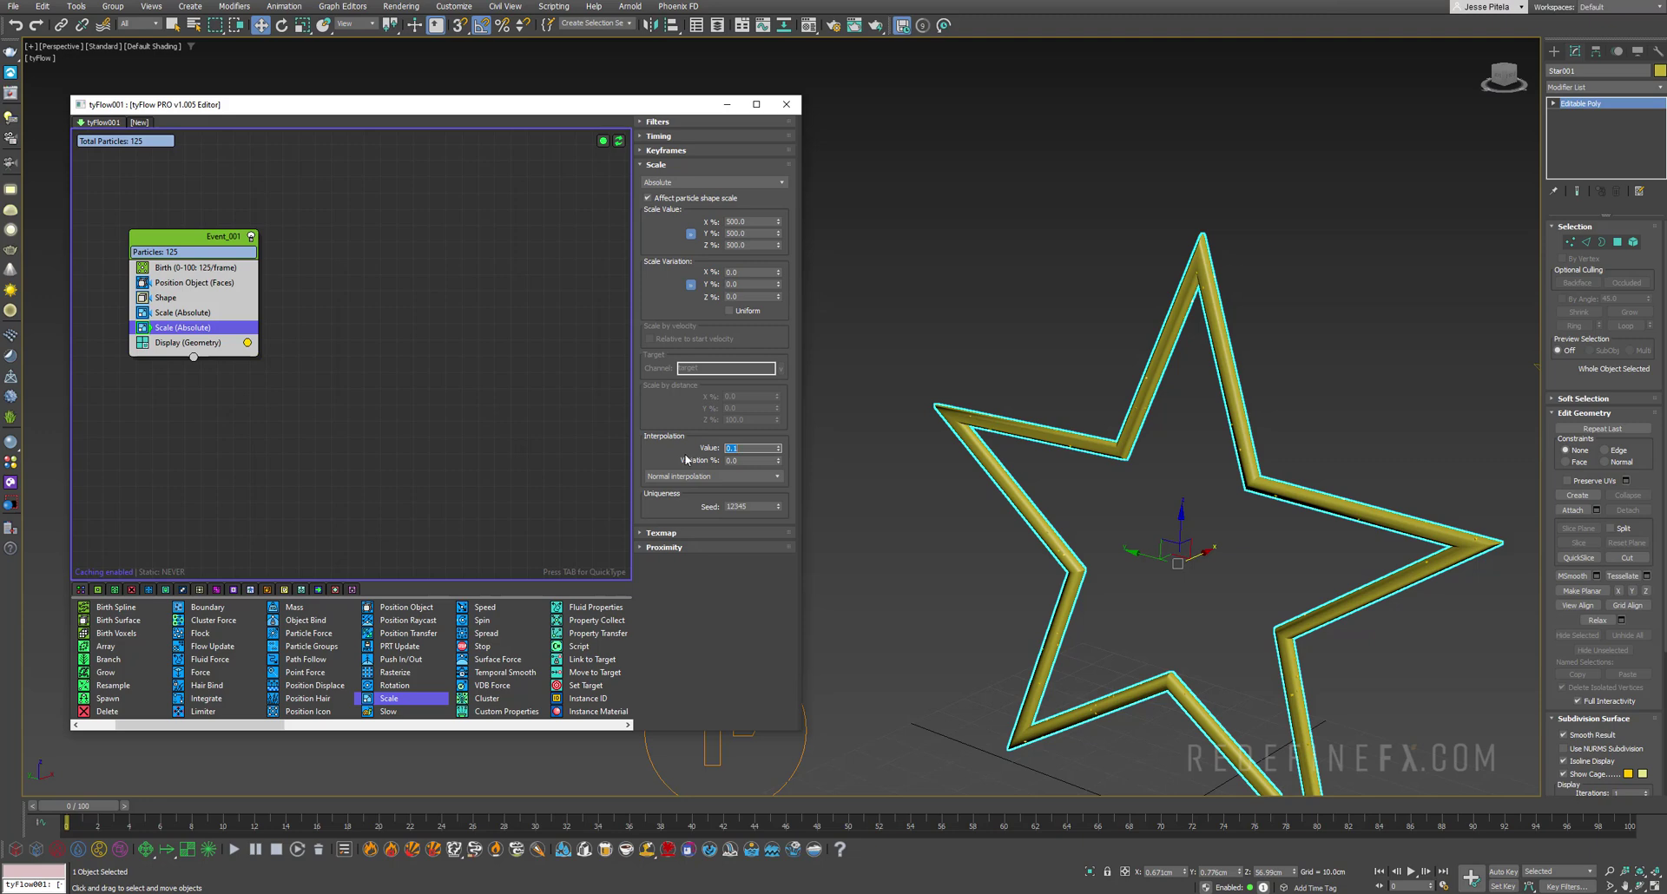
left_click_drag(122, 810, 265, 825)
key("w")
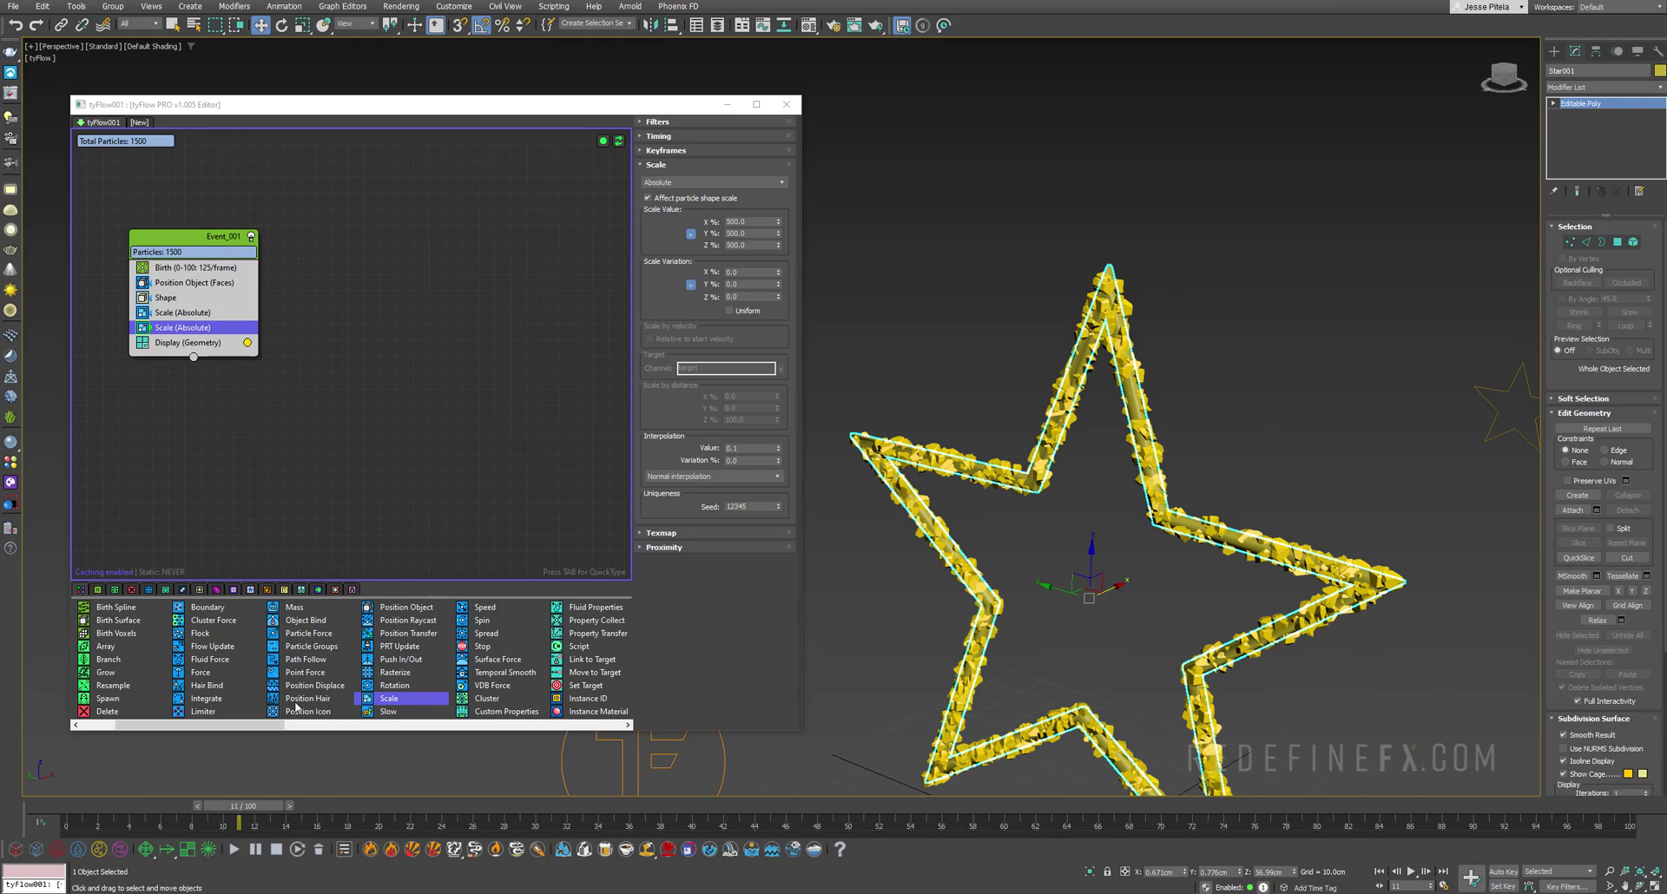
- Add Rotation (Random 3D) and Particle Physics with a 0.5cm collide radius, replaying to frame 34
left_click_drag(402, 686, 172, 340)
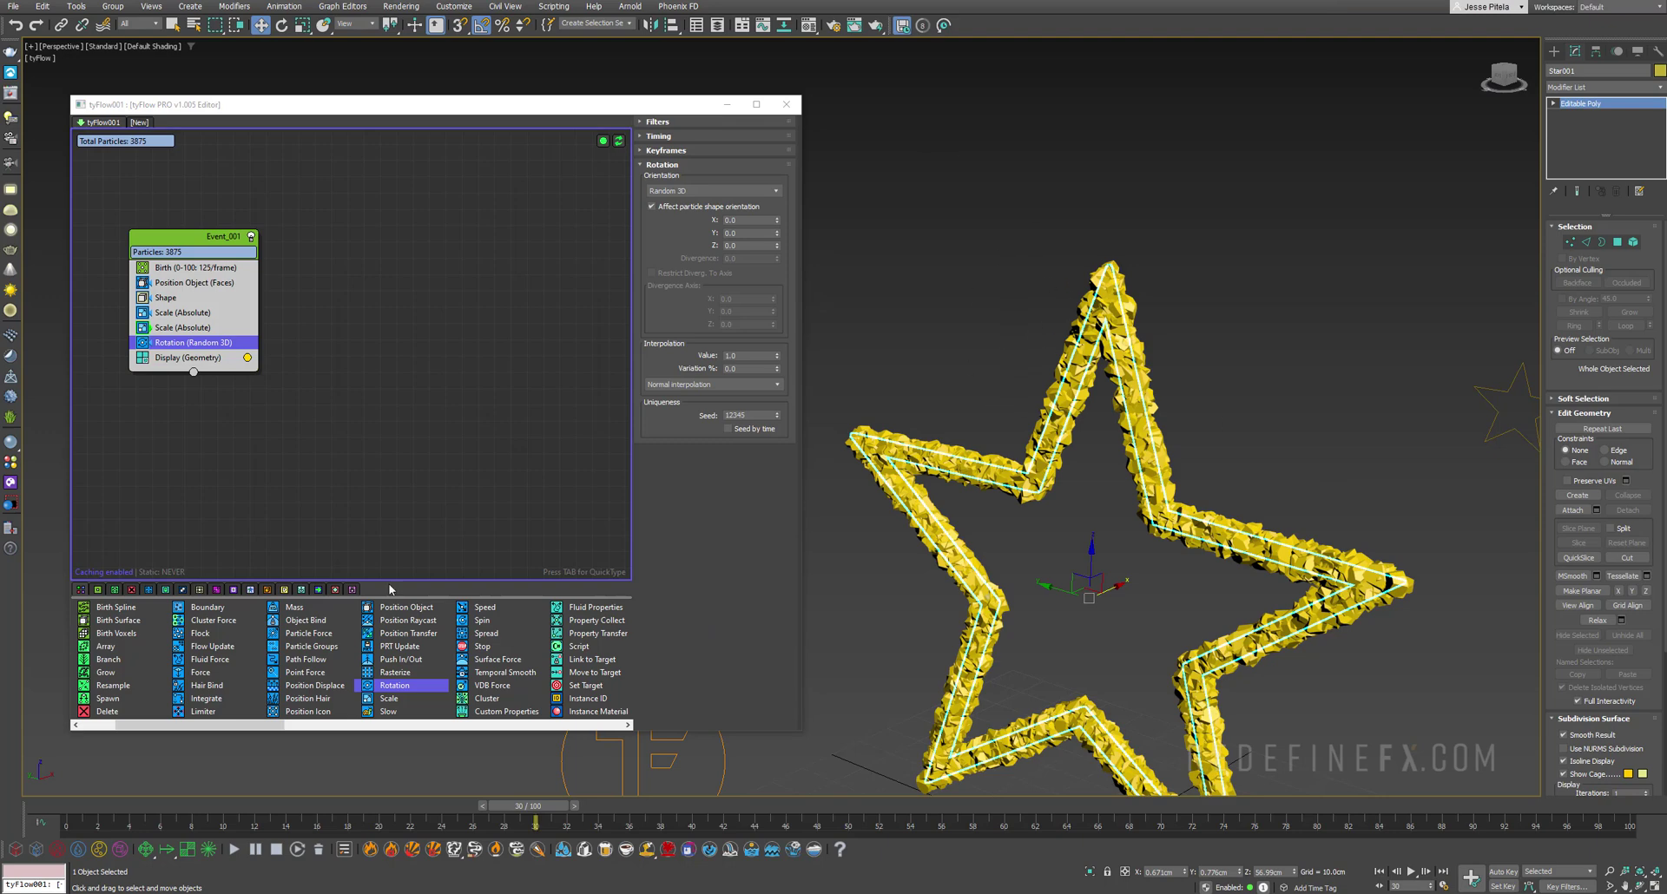
left_click_drag(278, 723, 447, 724)
left_click(493, 635)
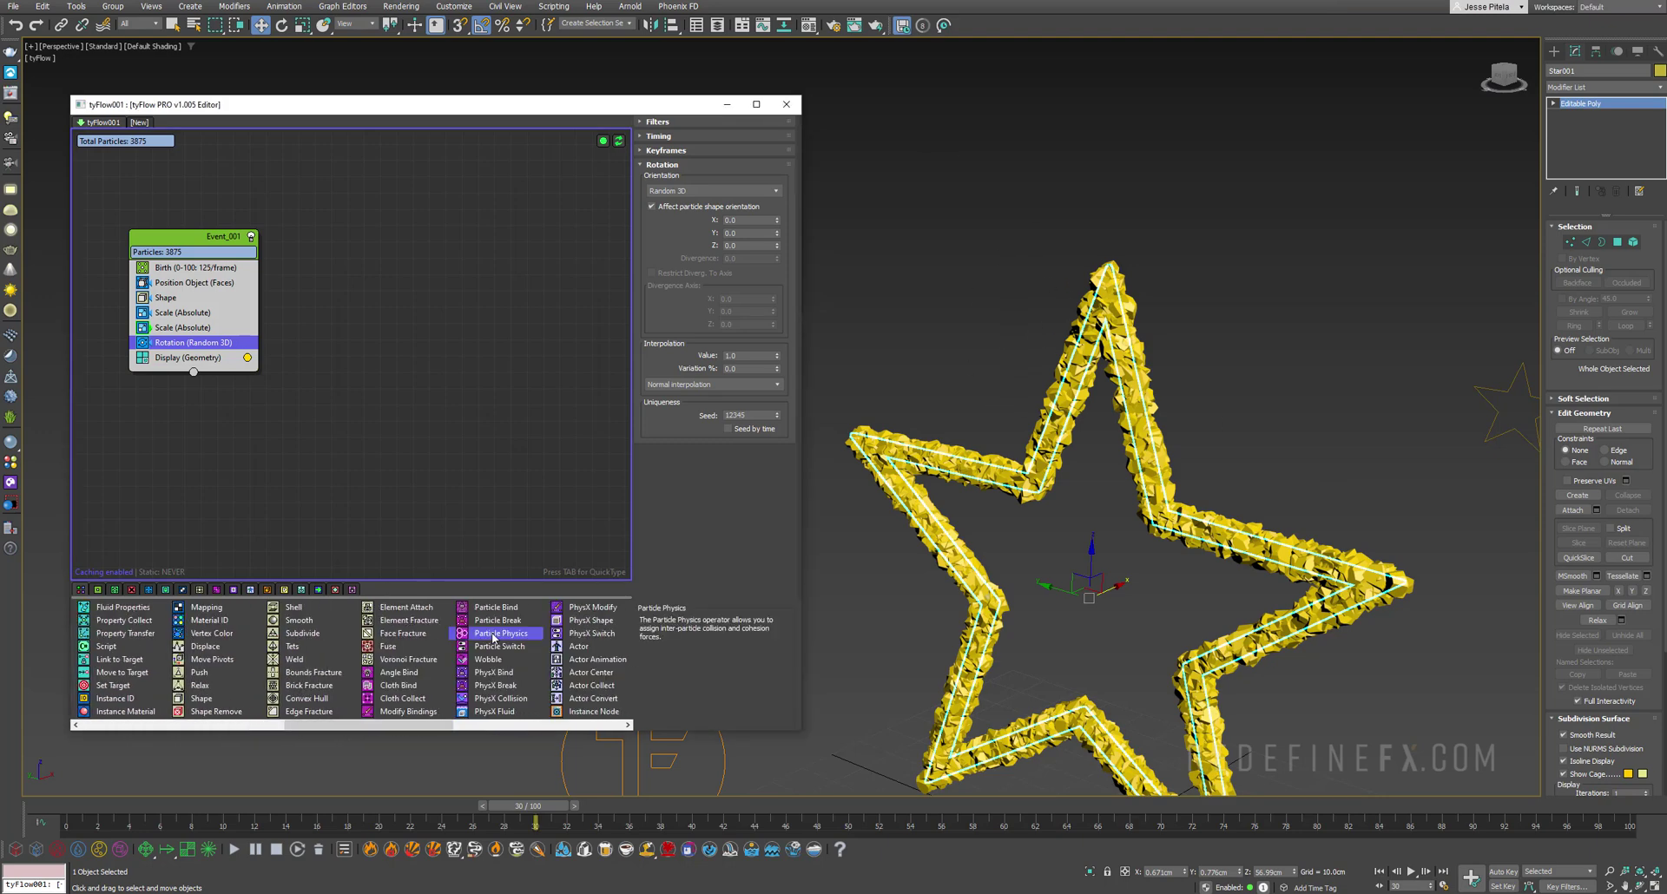
left_click_drag(171, 363, 173, 358)
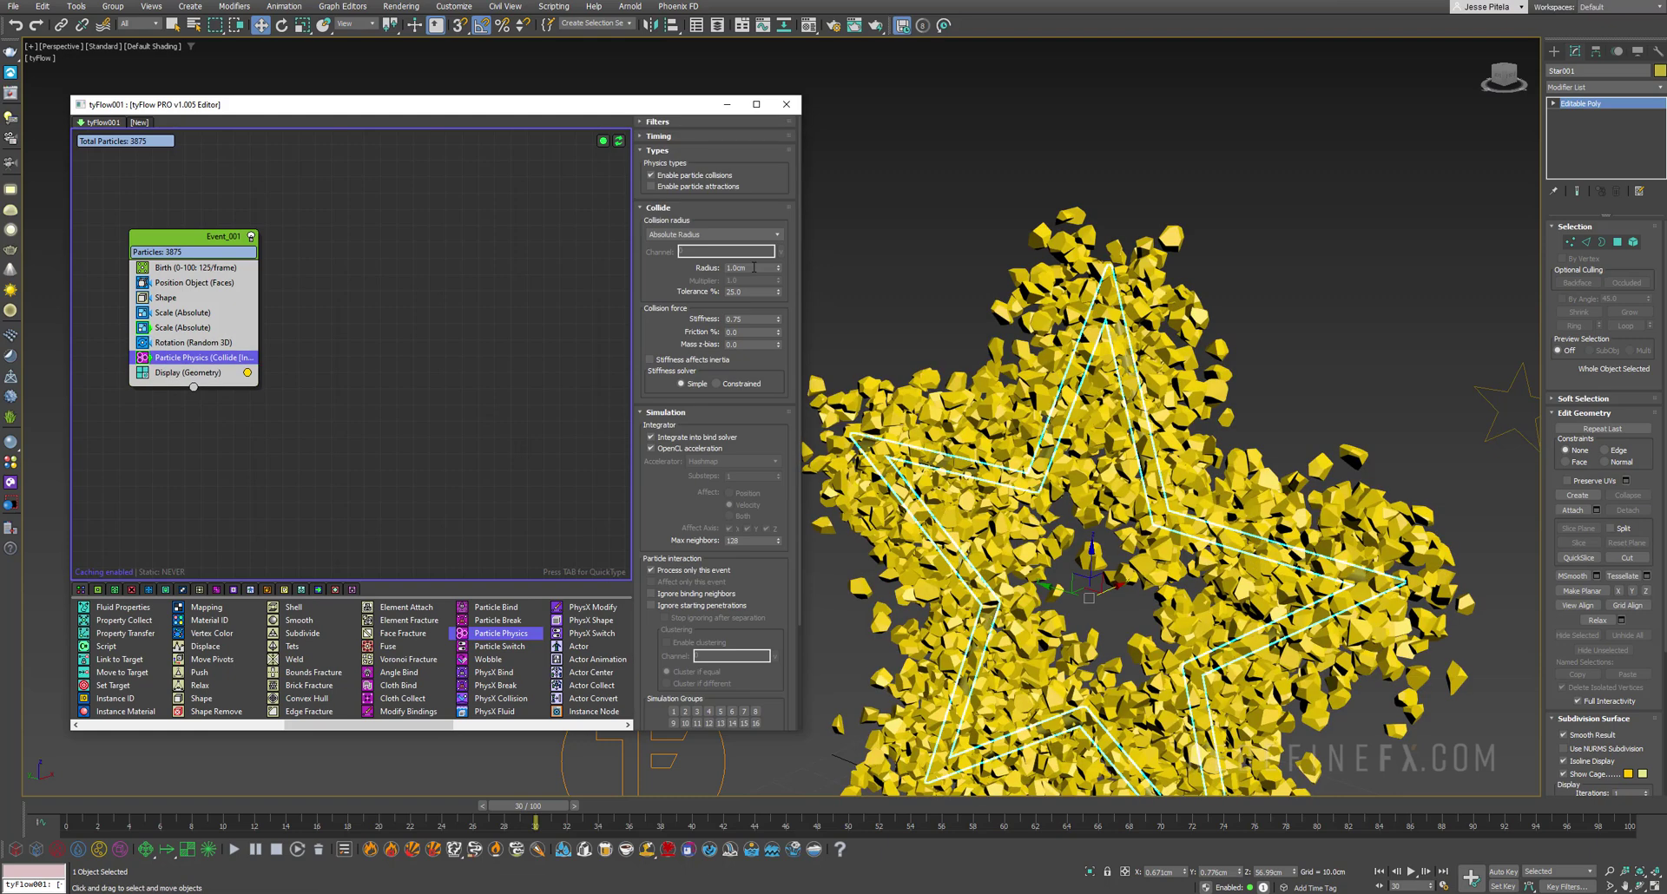
type("0.5")
key("Return")
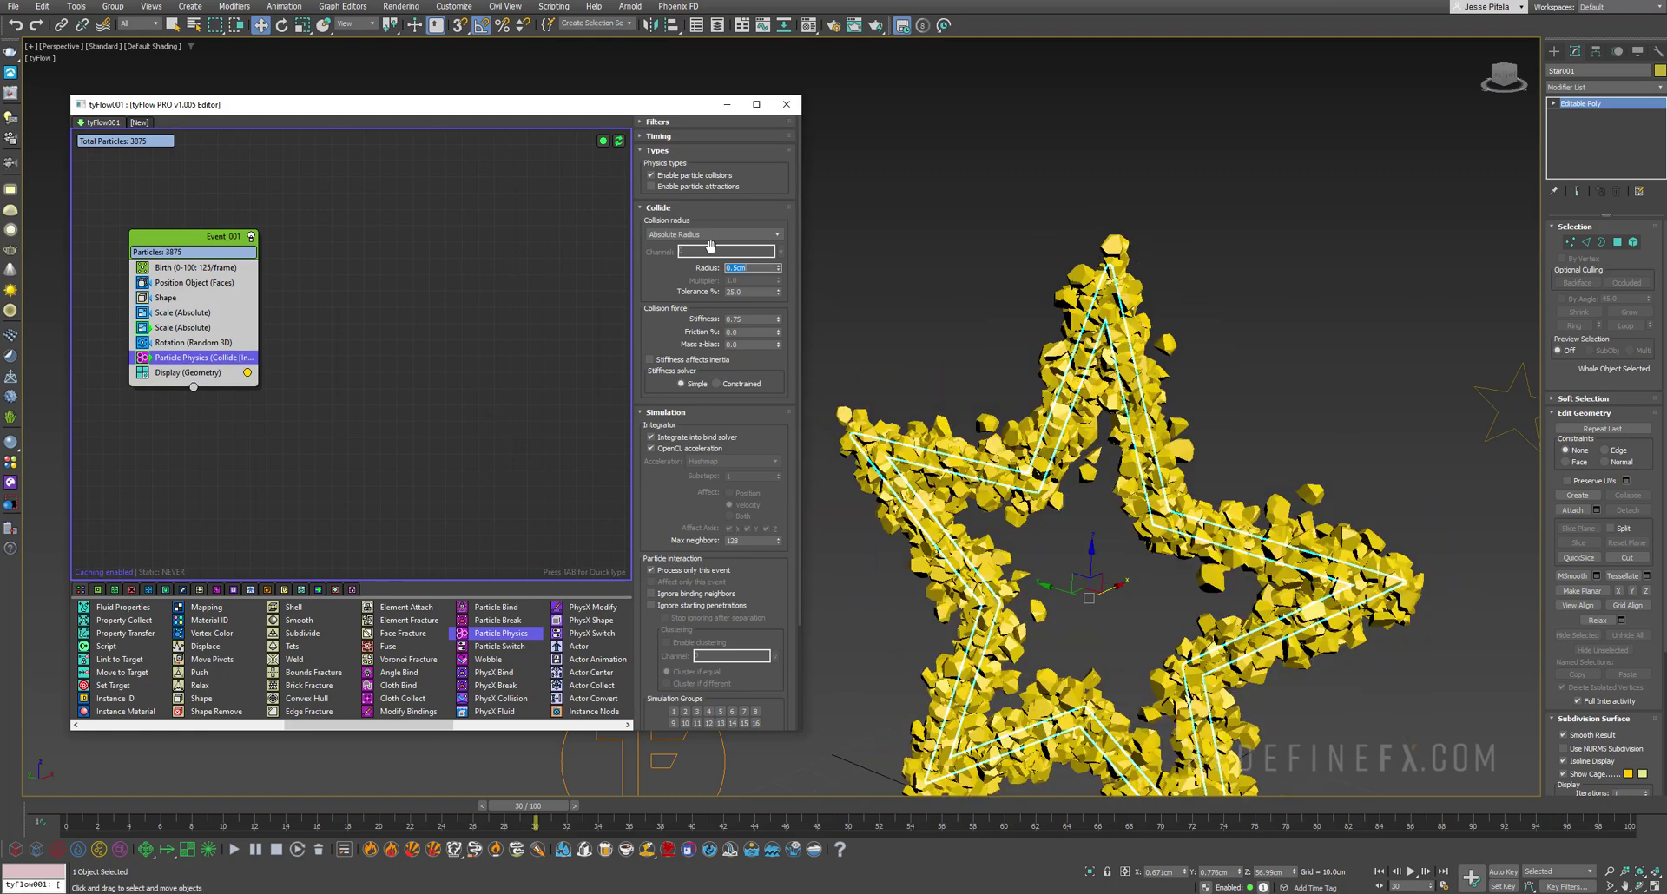
scroll(917, 424, "down", 3)
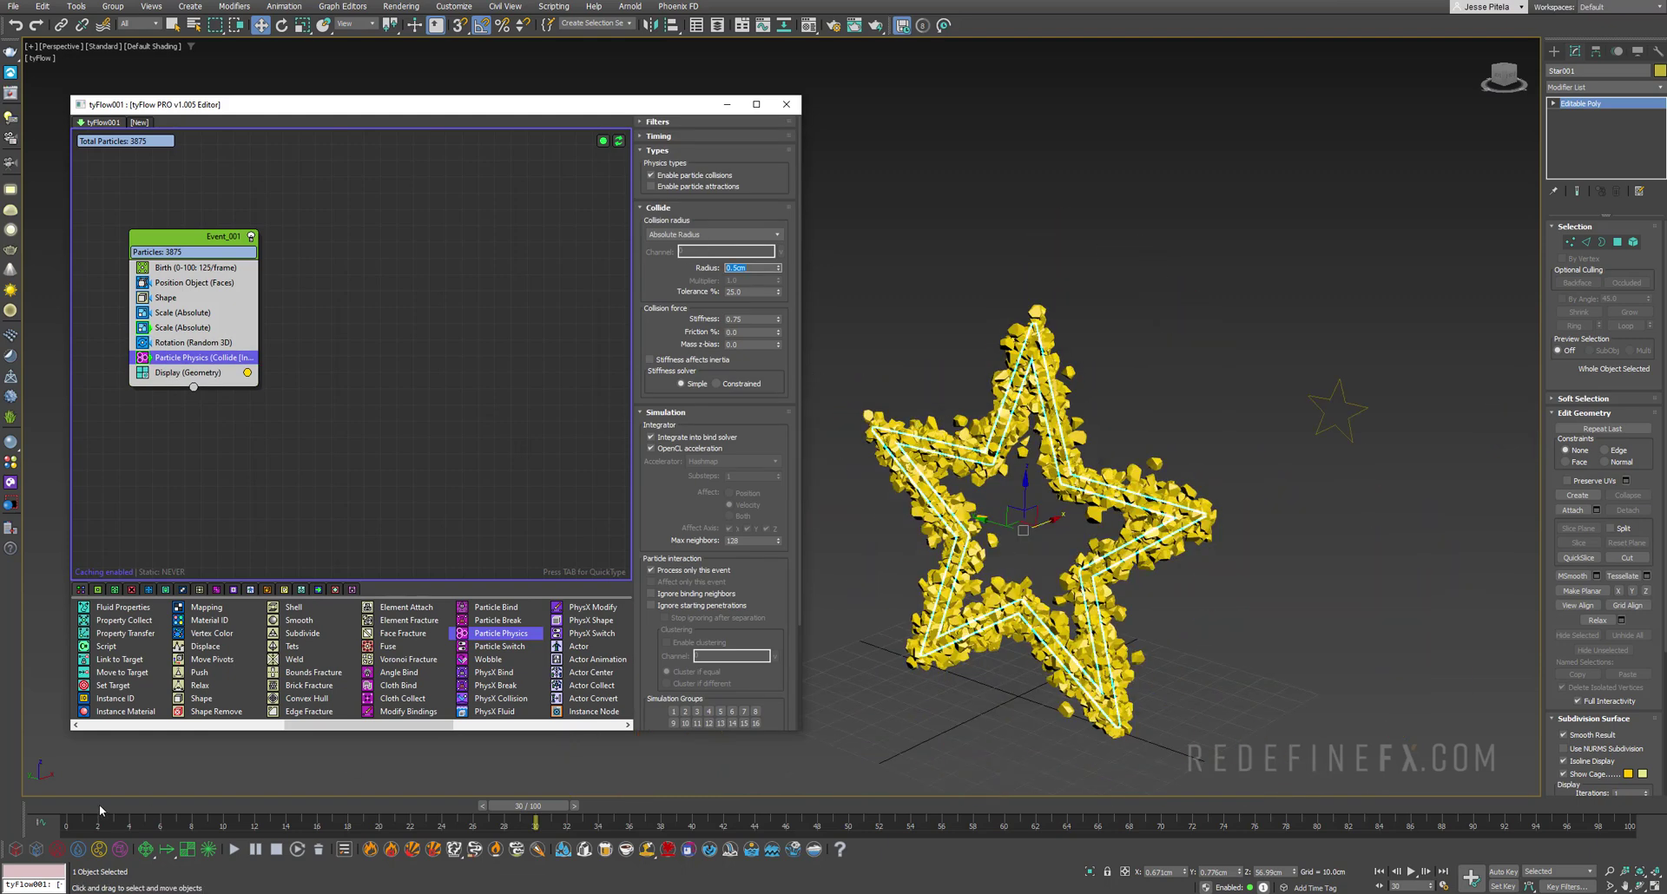
left_click_drag(99, 804, 441, 809)
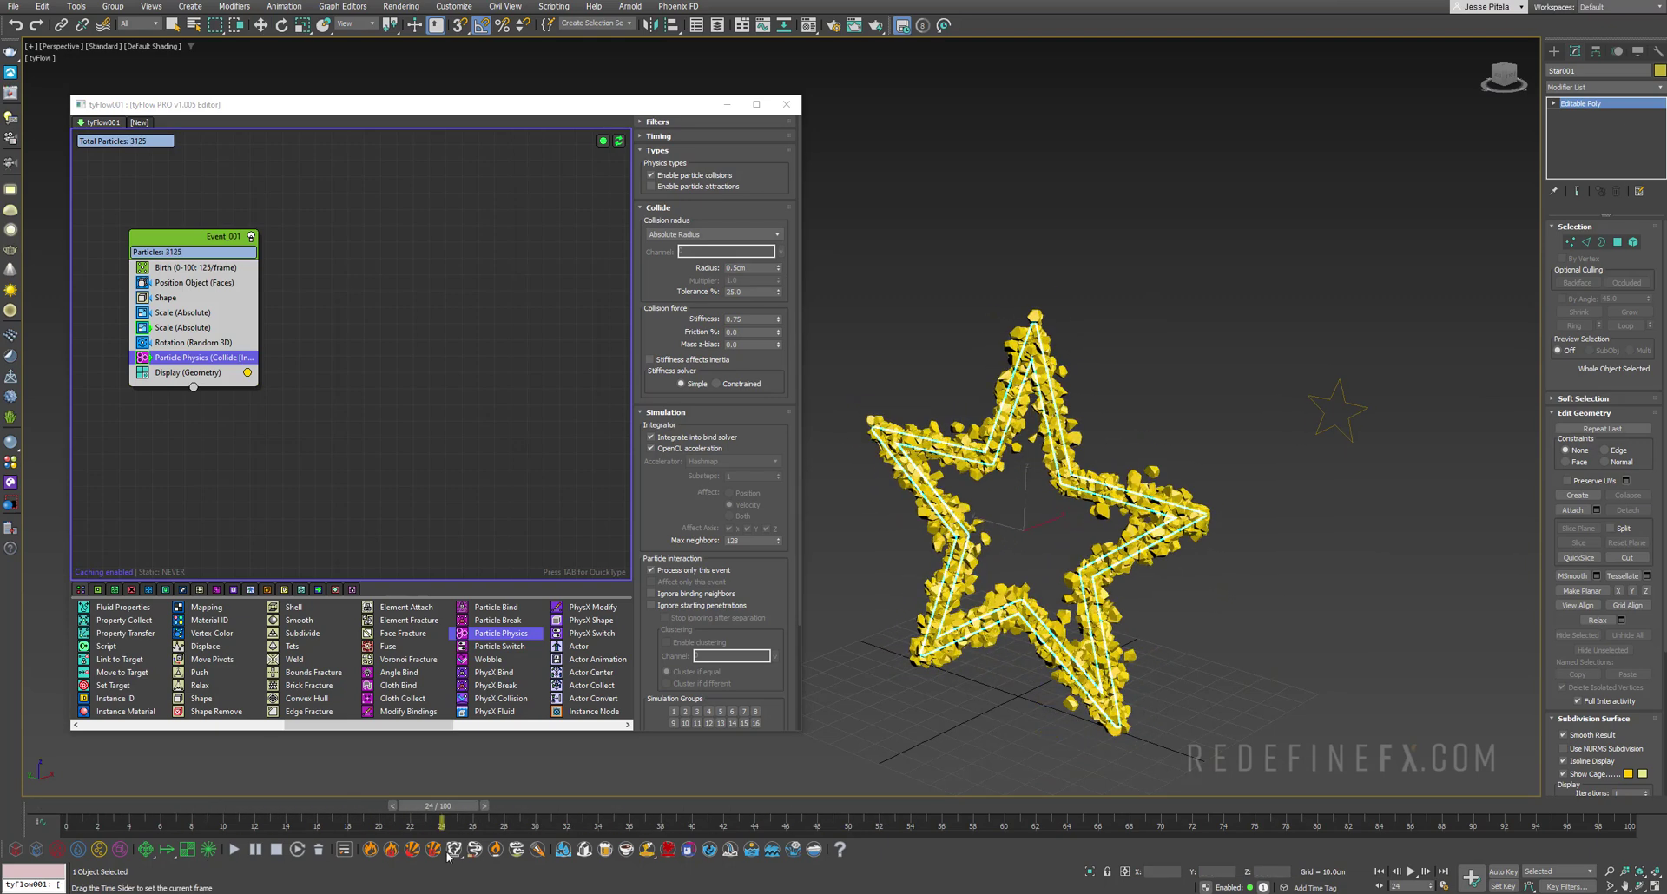
key("w")
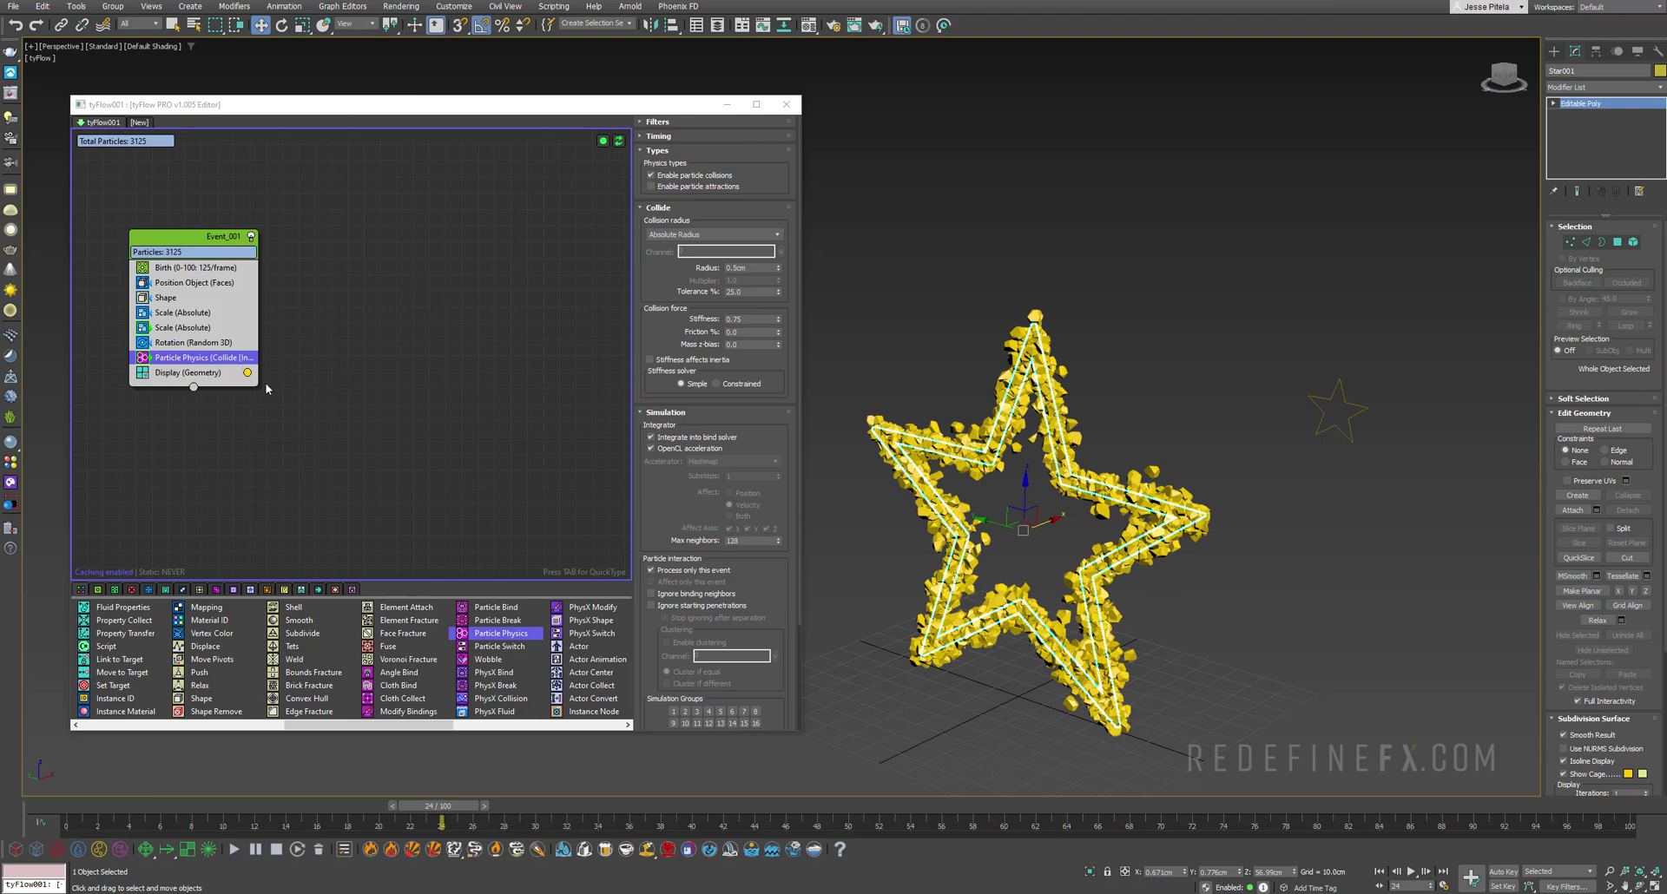
- Save the scene from the File menu
left_click(14, 6)
left_click(26, 120)
scroll(1094, 503, "up", 3)
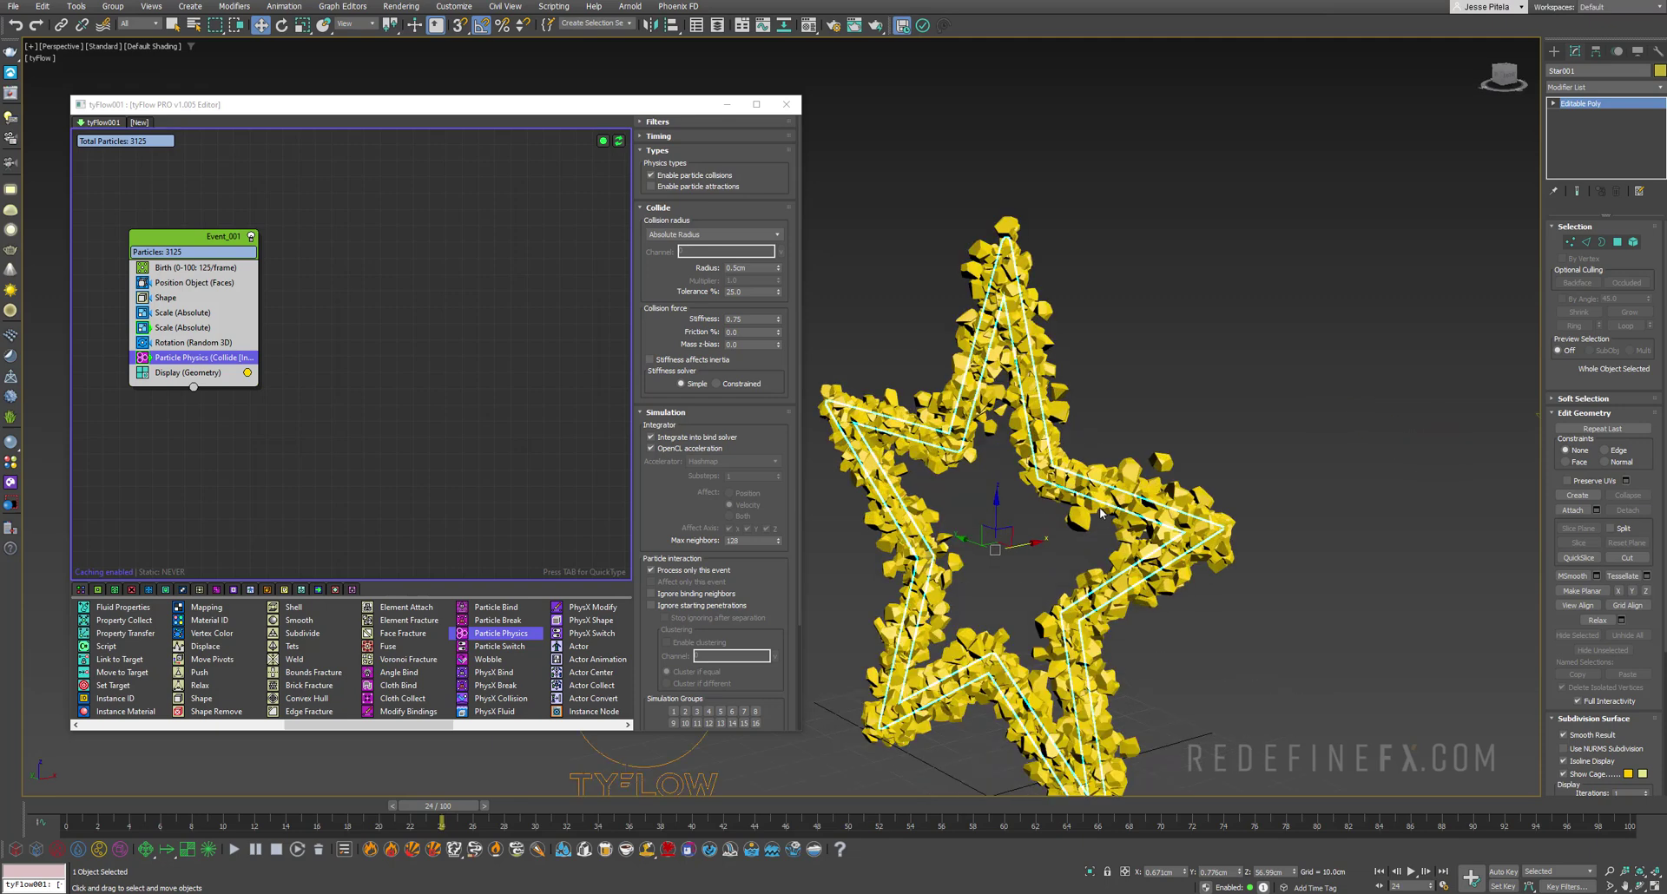
scroll(1044, 487, "down", 3)
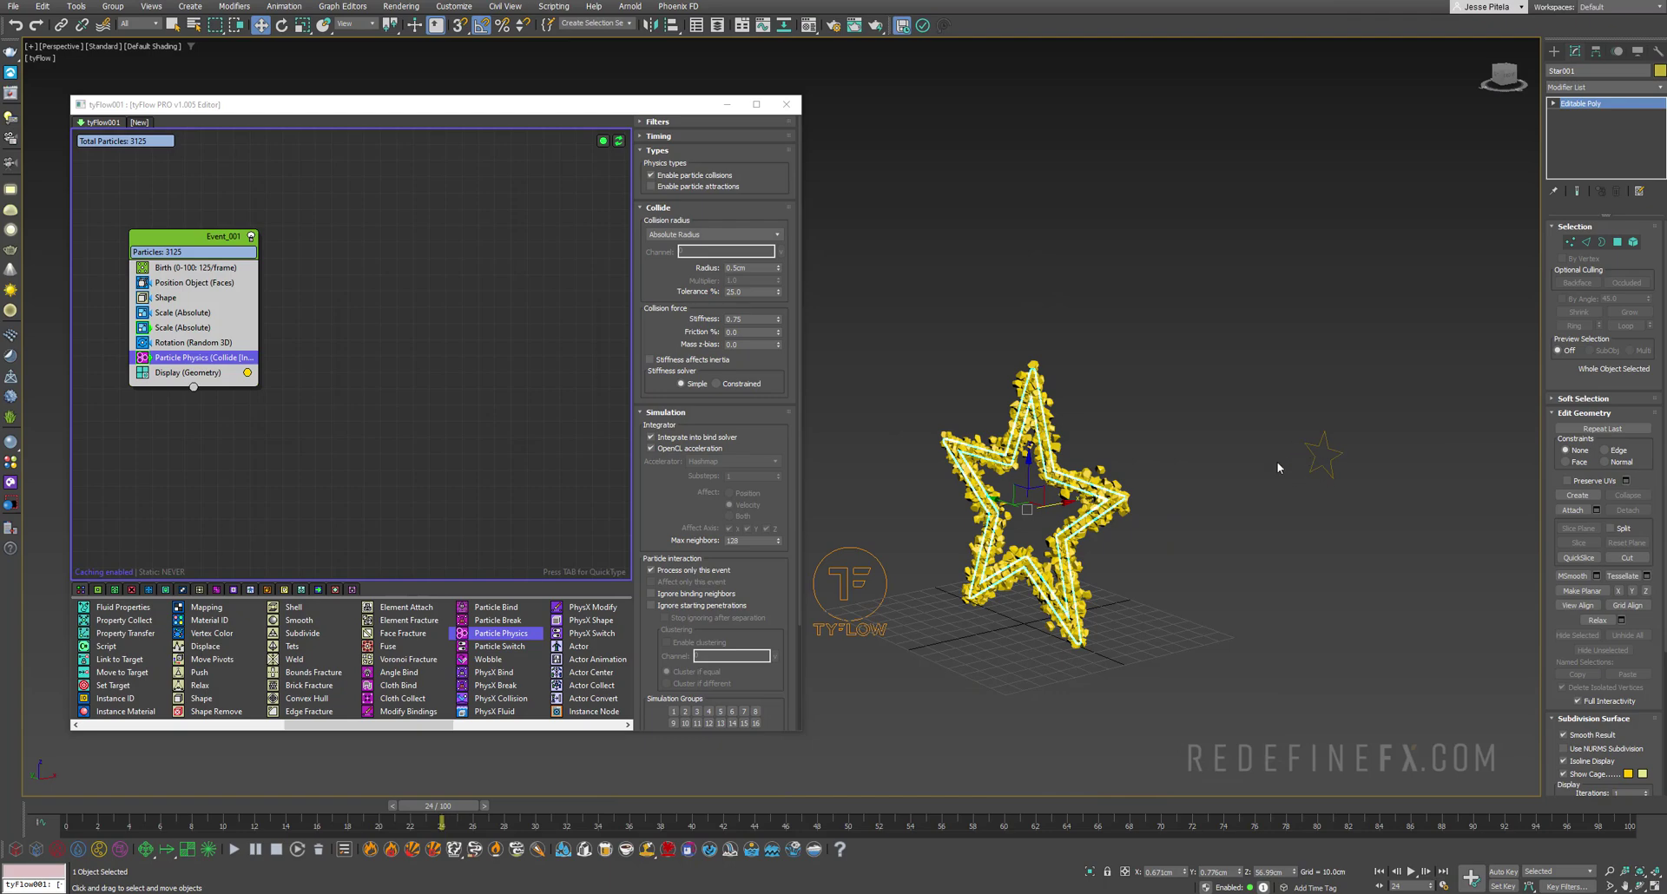
- Add a Time Test at age 10 with variation 5, routing passing chunks into new Event_002
key("alt+Tab")
left_click(950, 329)
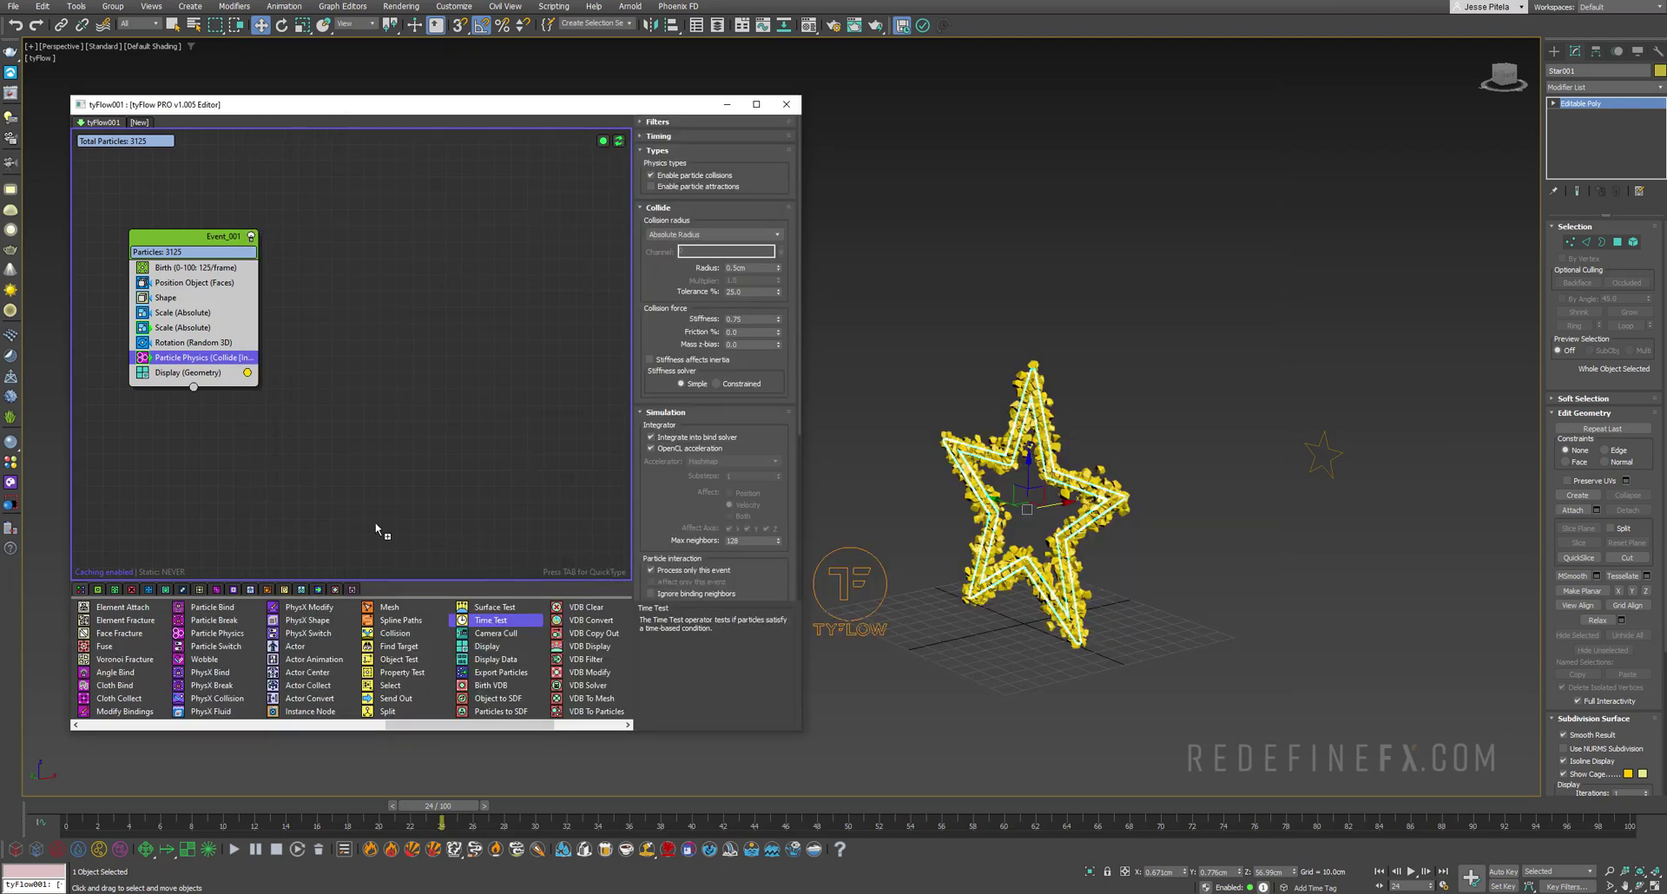
left_click_drag(189, 368, 191, 371)
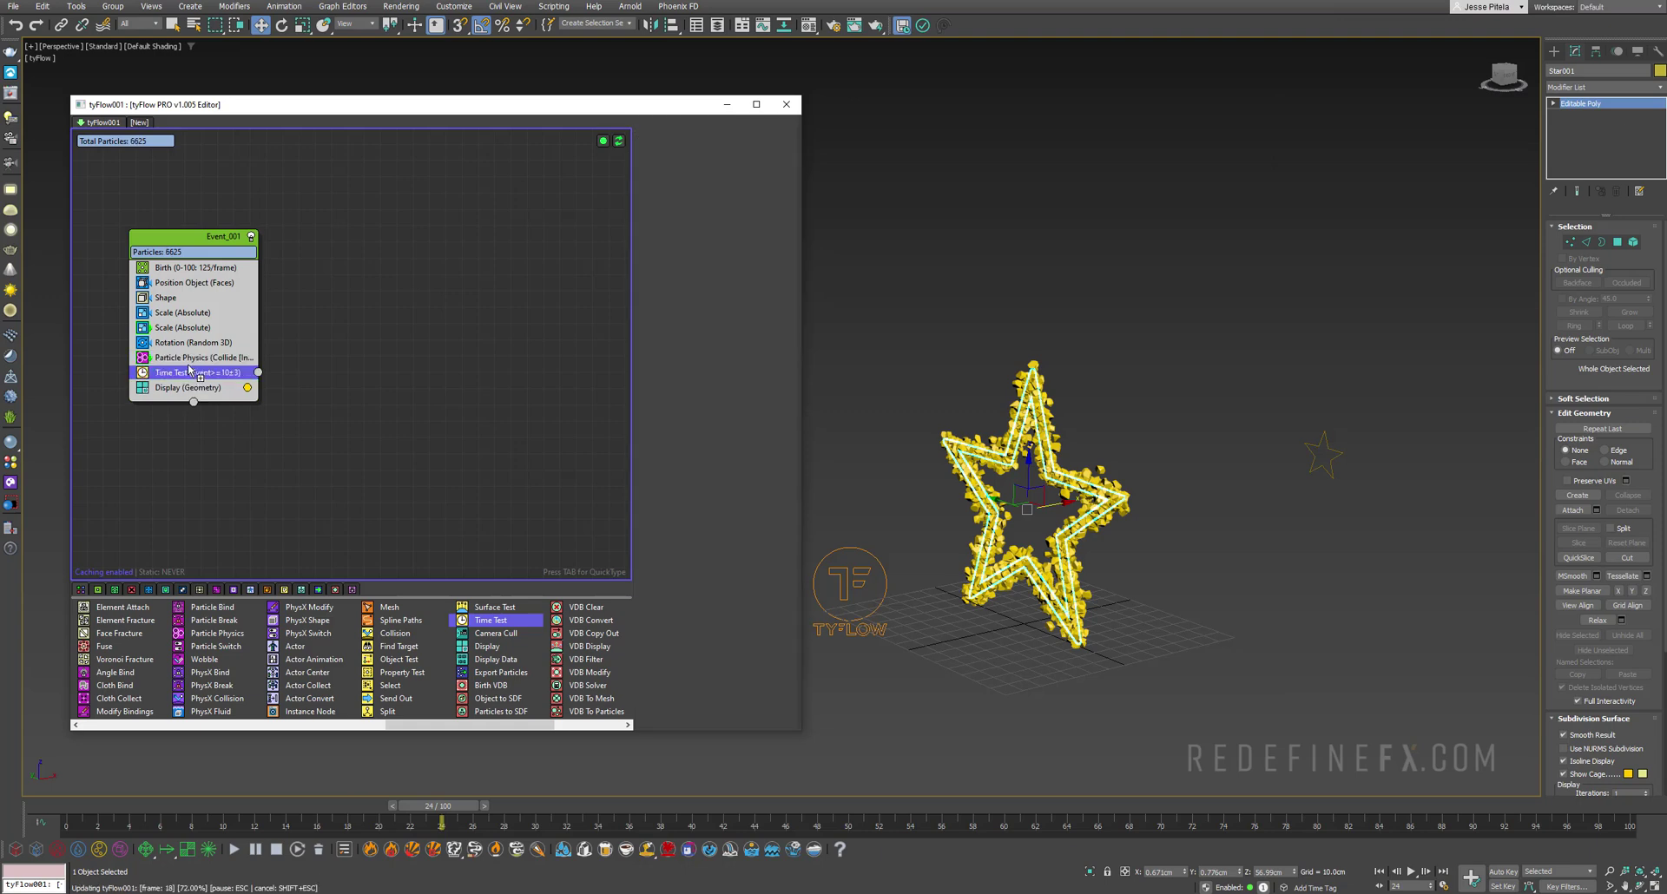
double_click(736, 257)
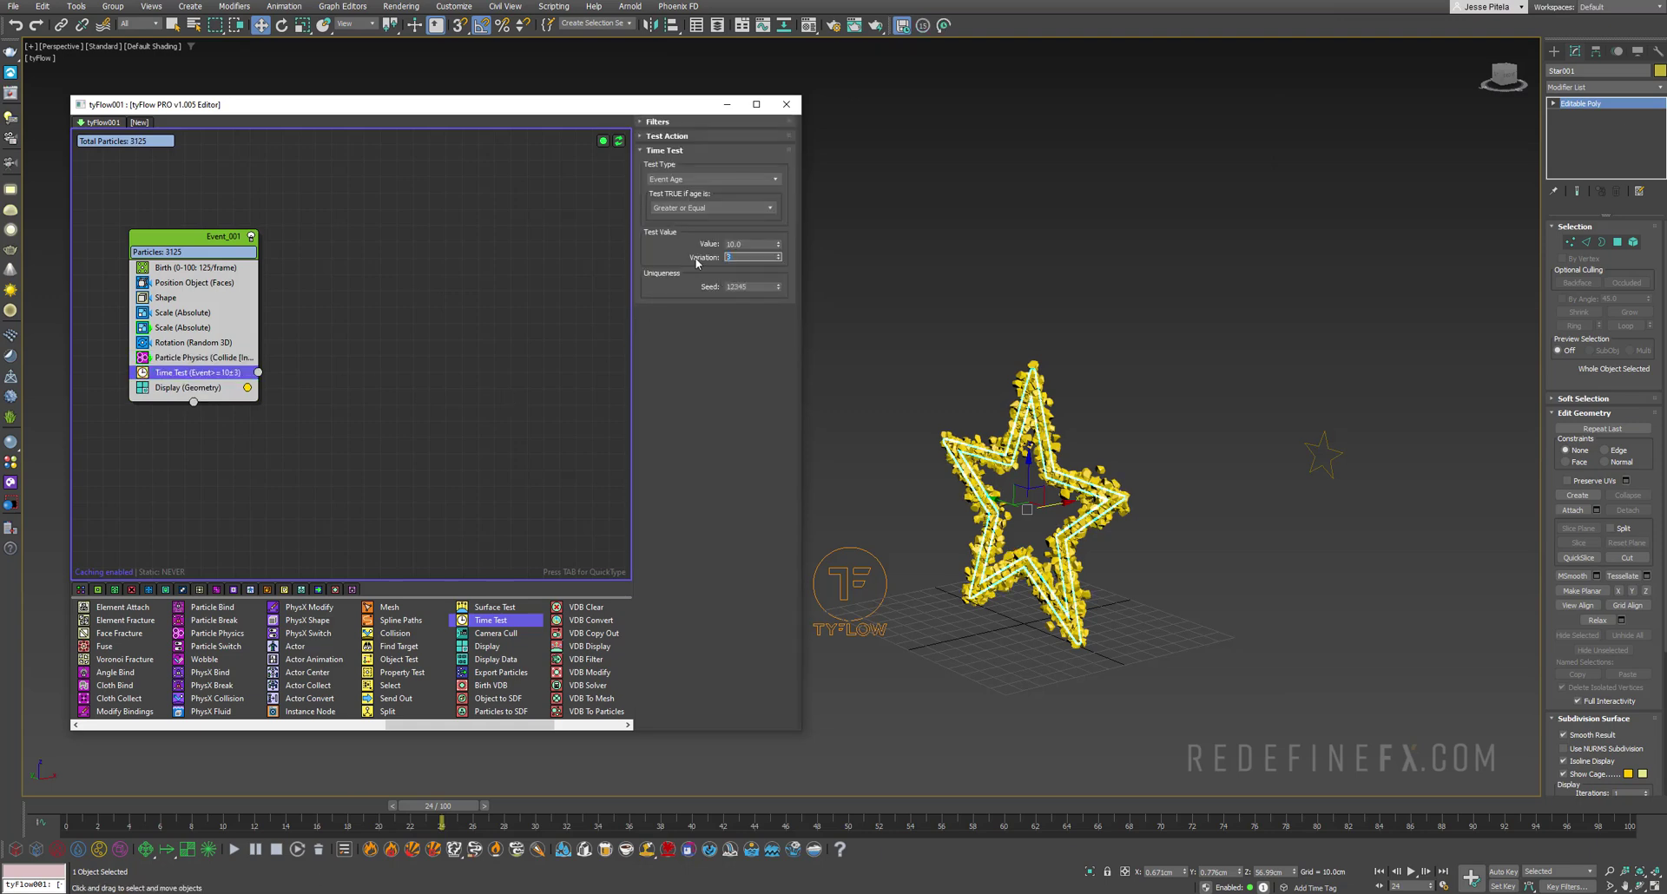
type("5")
key("Return")
left_click_drag(257, 373, 327, 406)
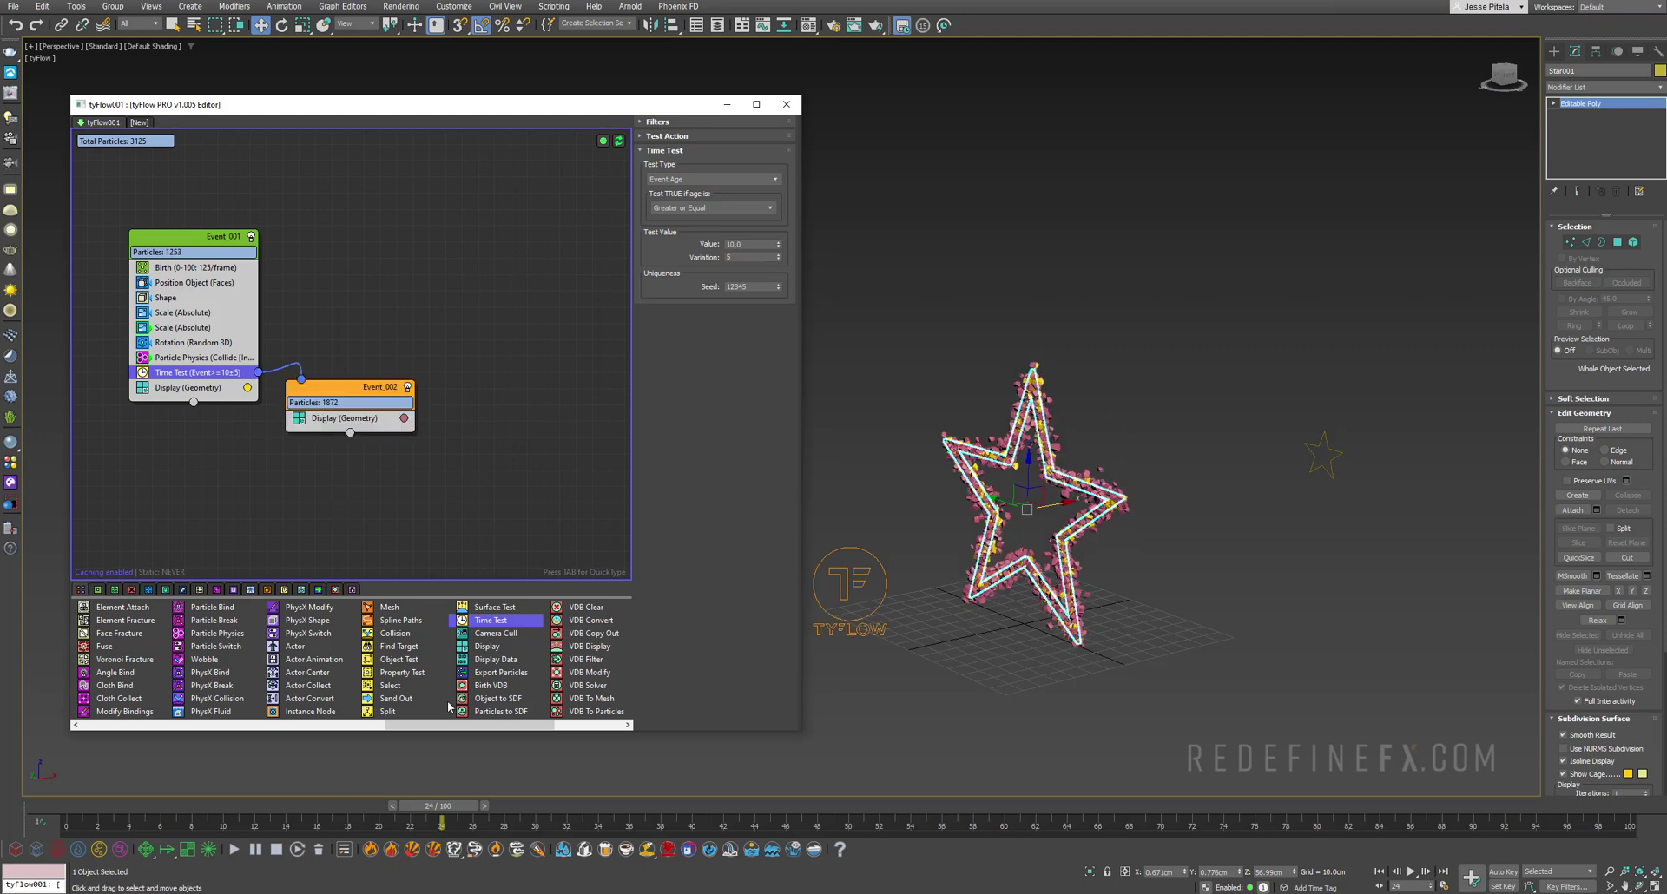
- Add Find Target to Event_002 aimed at Star002 and scrub to watch chunks stream toward it
left_click_drag(389, 647, 319, 419)
left_click(688, 597)
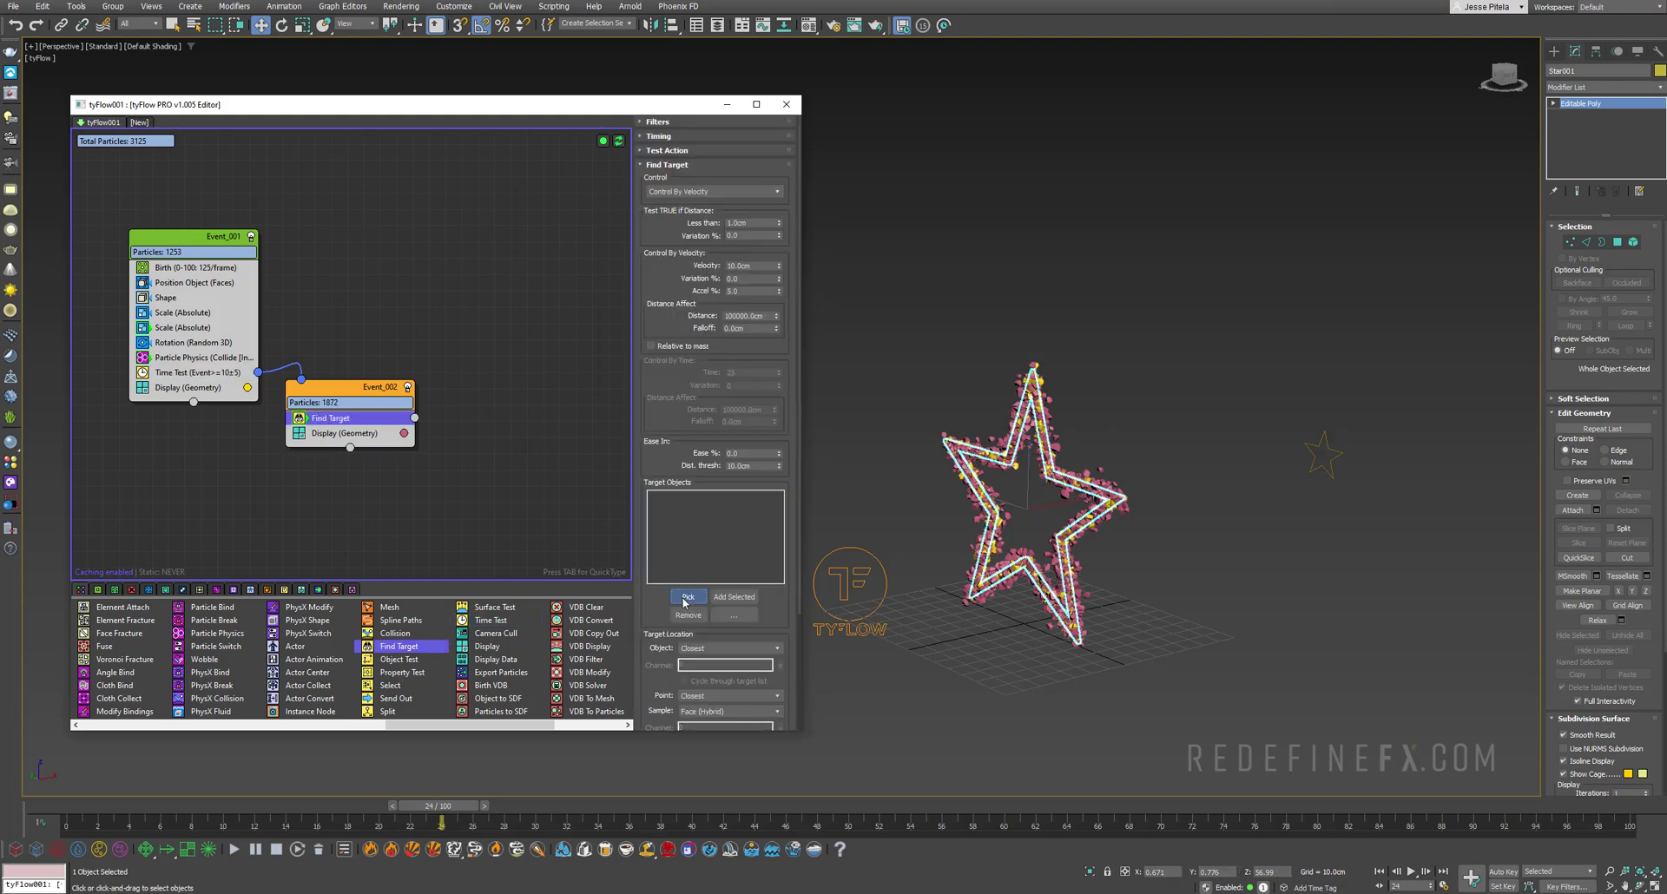
left_click(1315, 453)
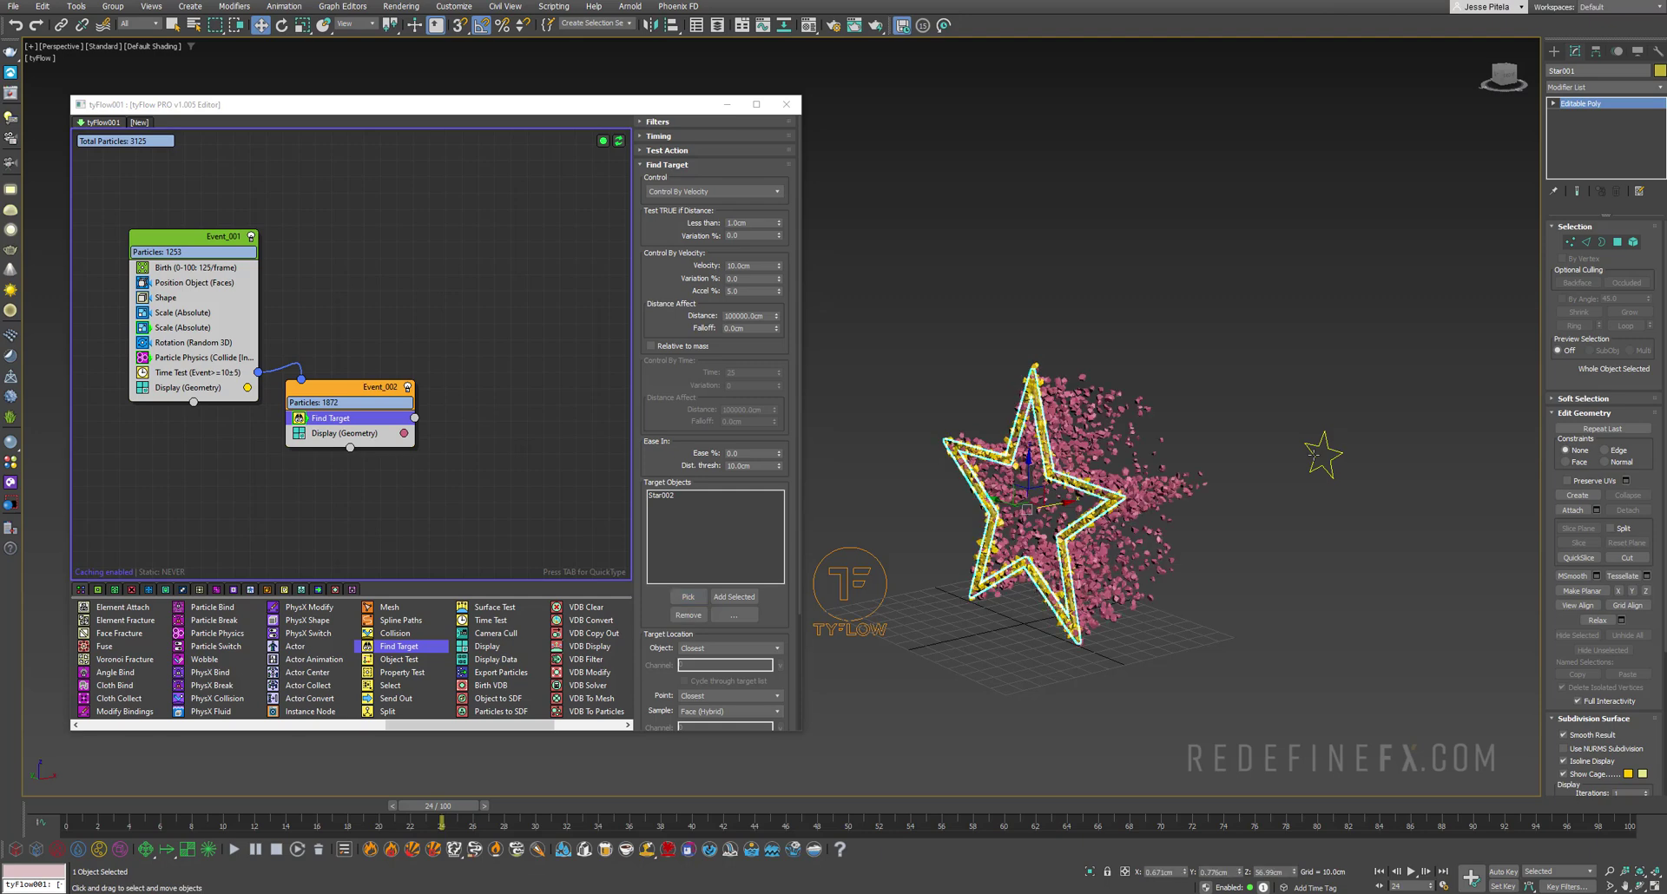
left_click_drag(69, 813, 217, 825)
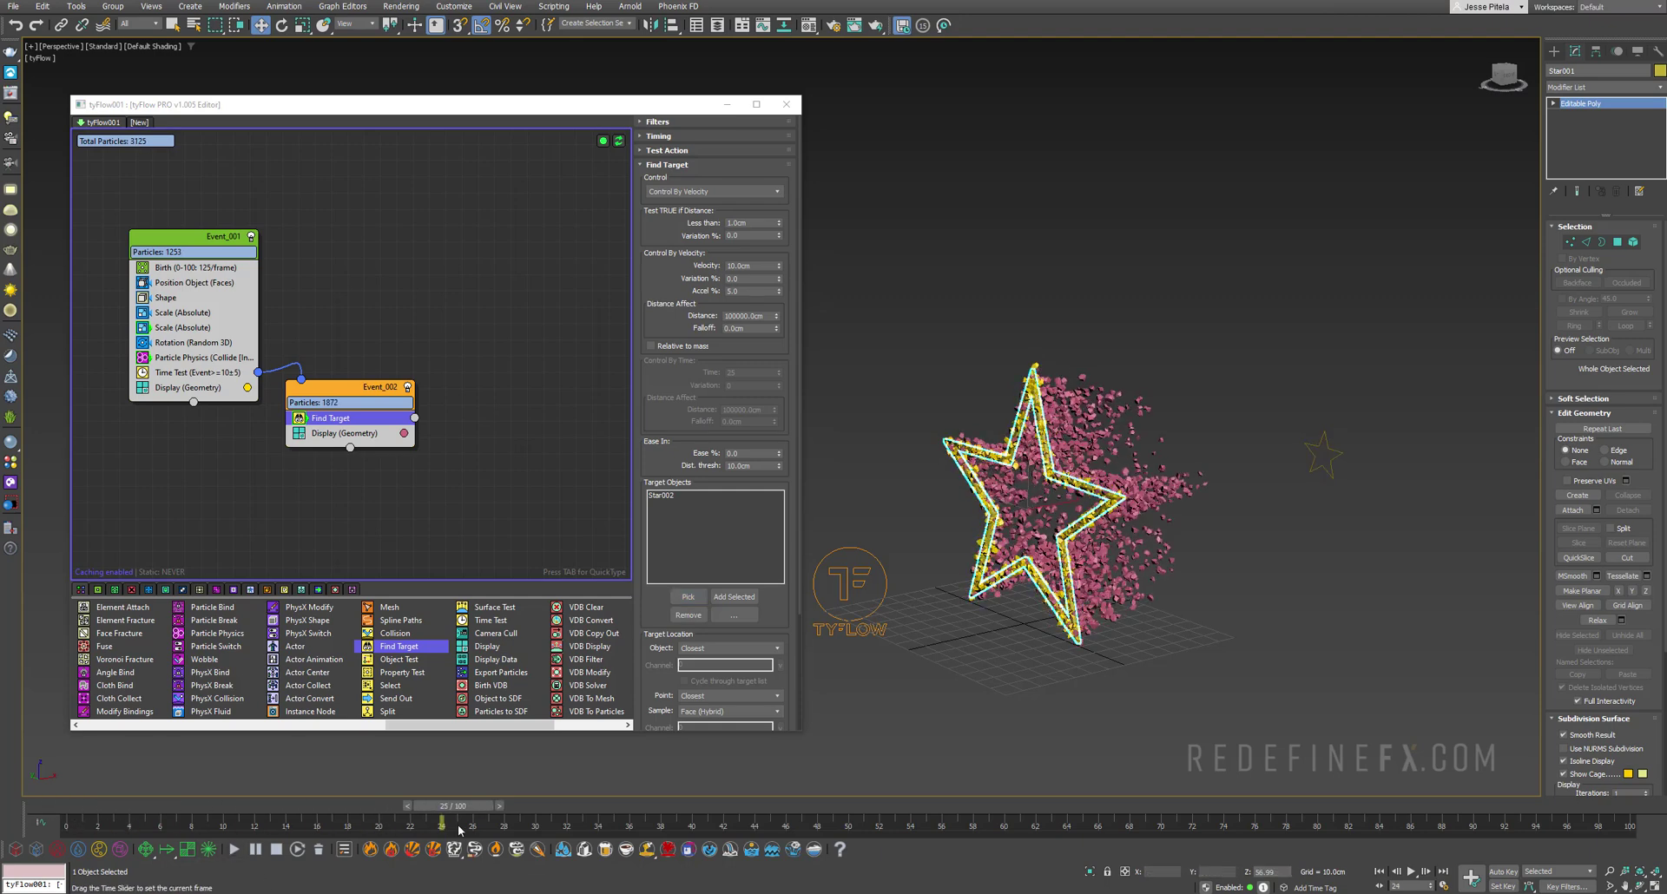
left_click_drag(459, 829, 393, 825)
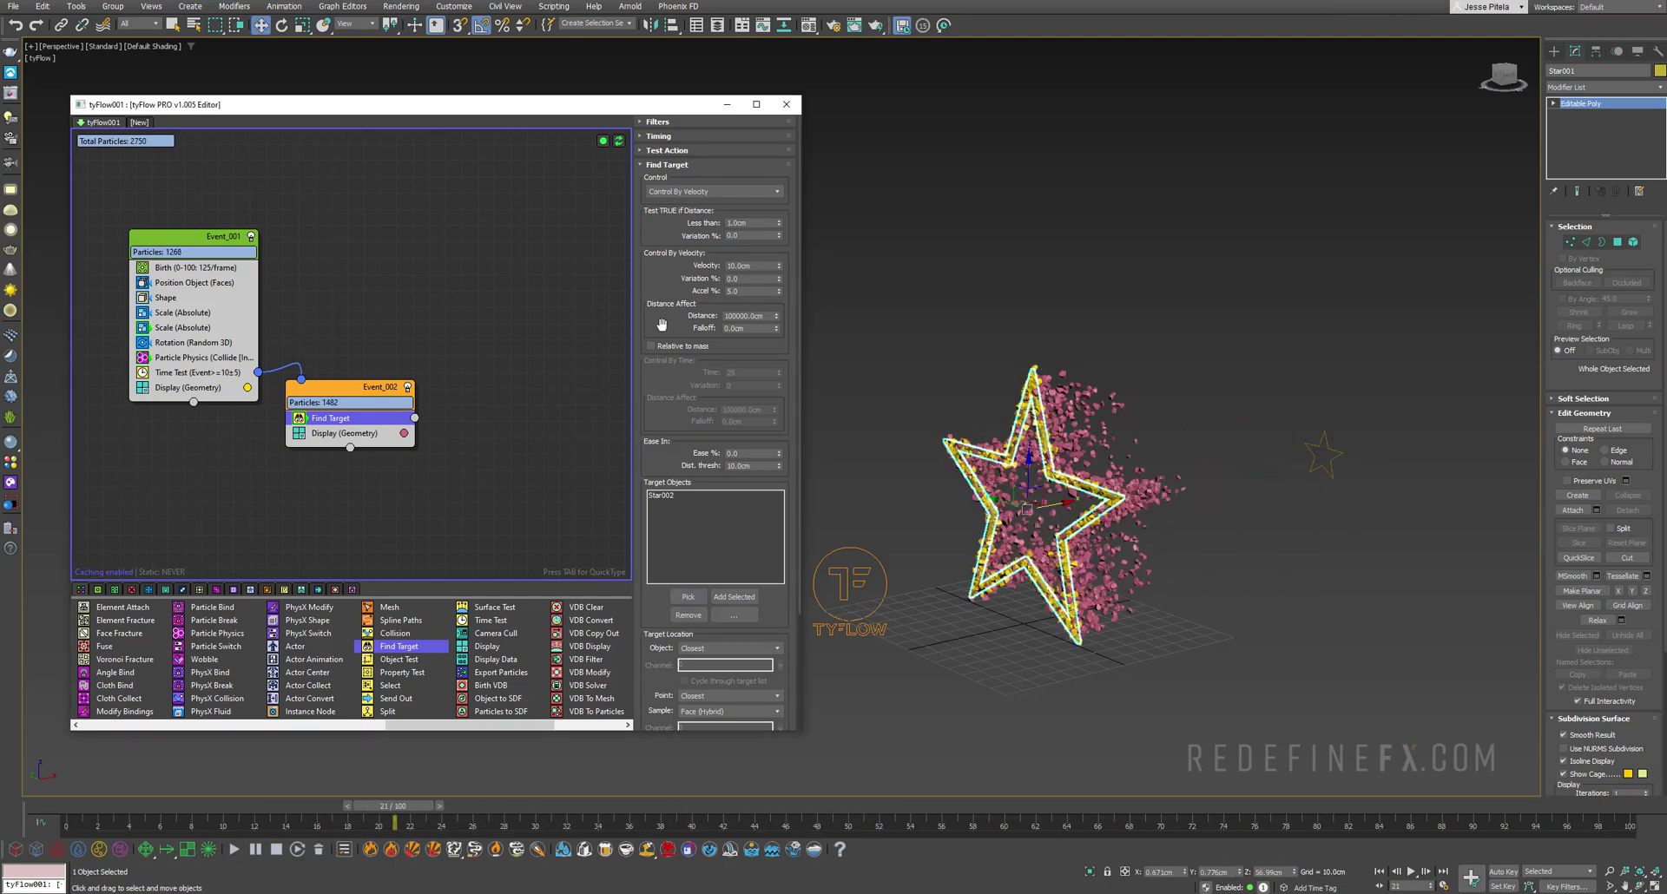
left_click_drag(348, 404, 362, 406)
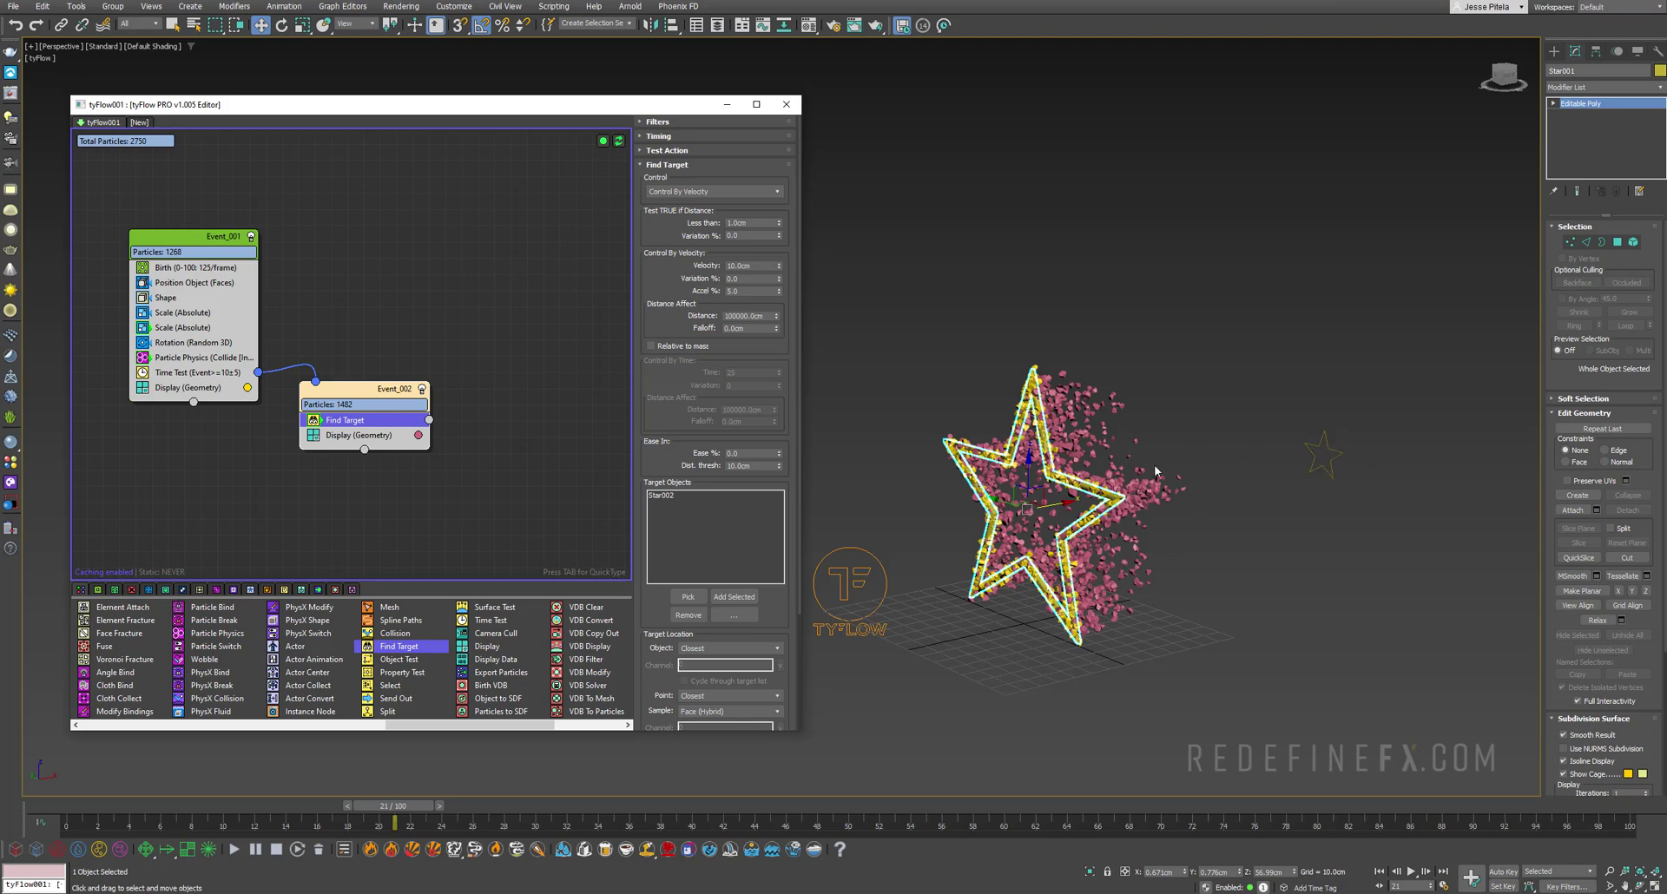
left_click_drag(378, 810, 674, 806)
- Wire Find Target into a new Delete event at under 10cm and scrub to verify removal
left_click_drag(416, 732, 142, 732)
left_click_drag(106, 711, 507, 420)
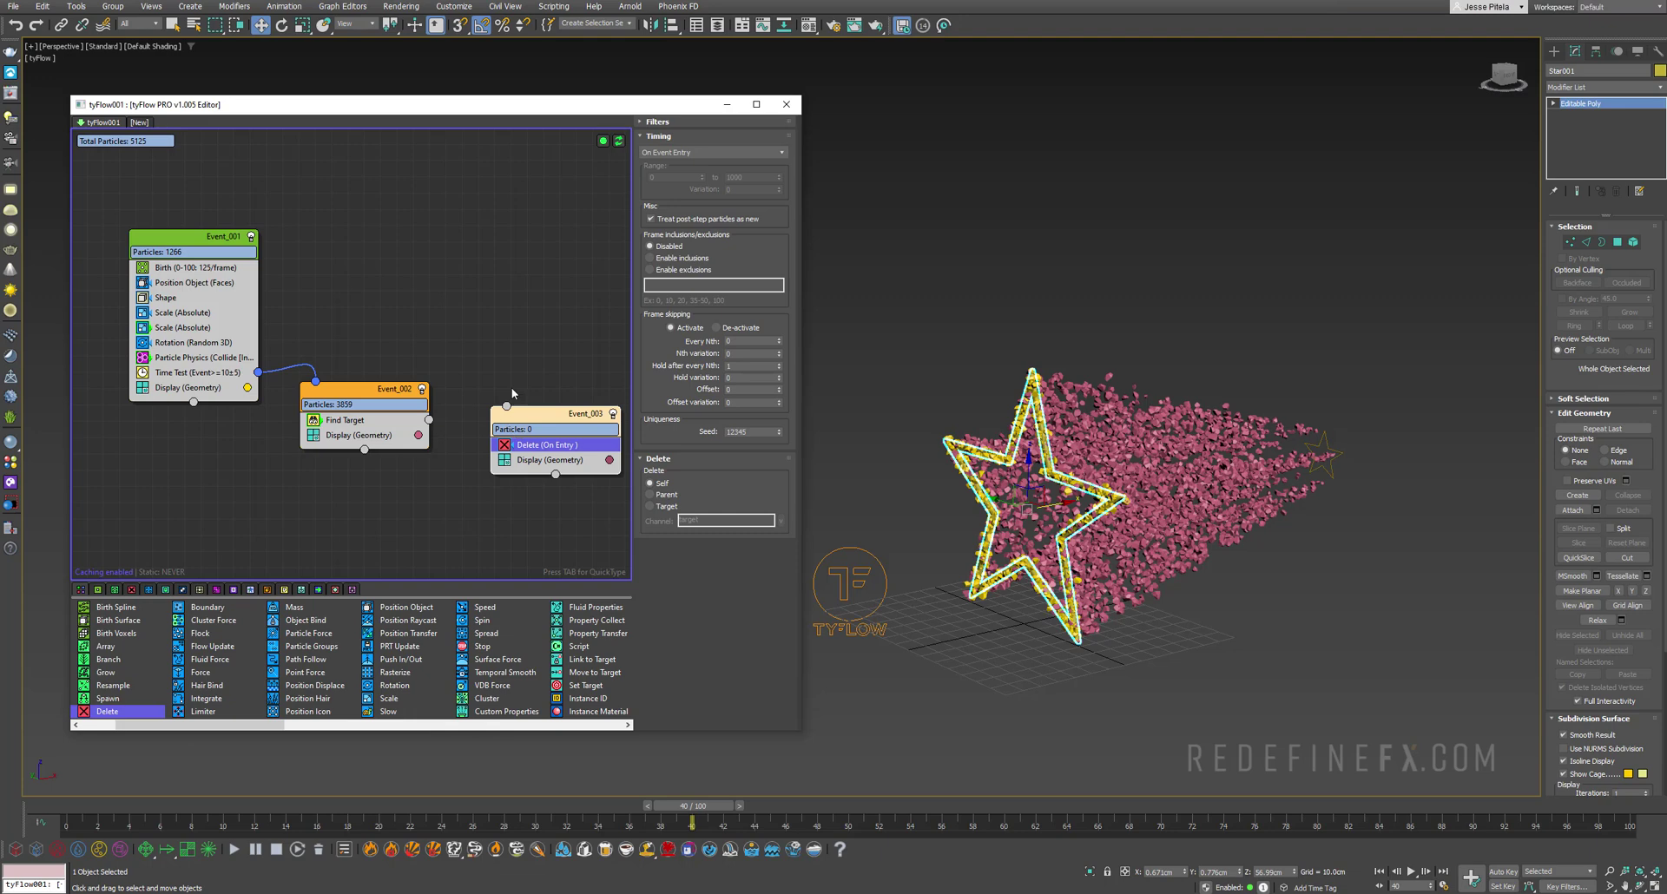
left_click_drag(321, 376, 402, 400)
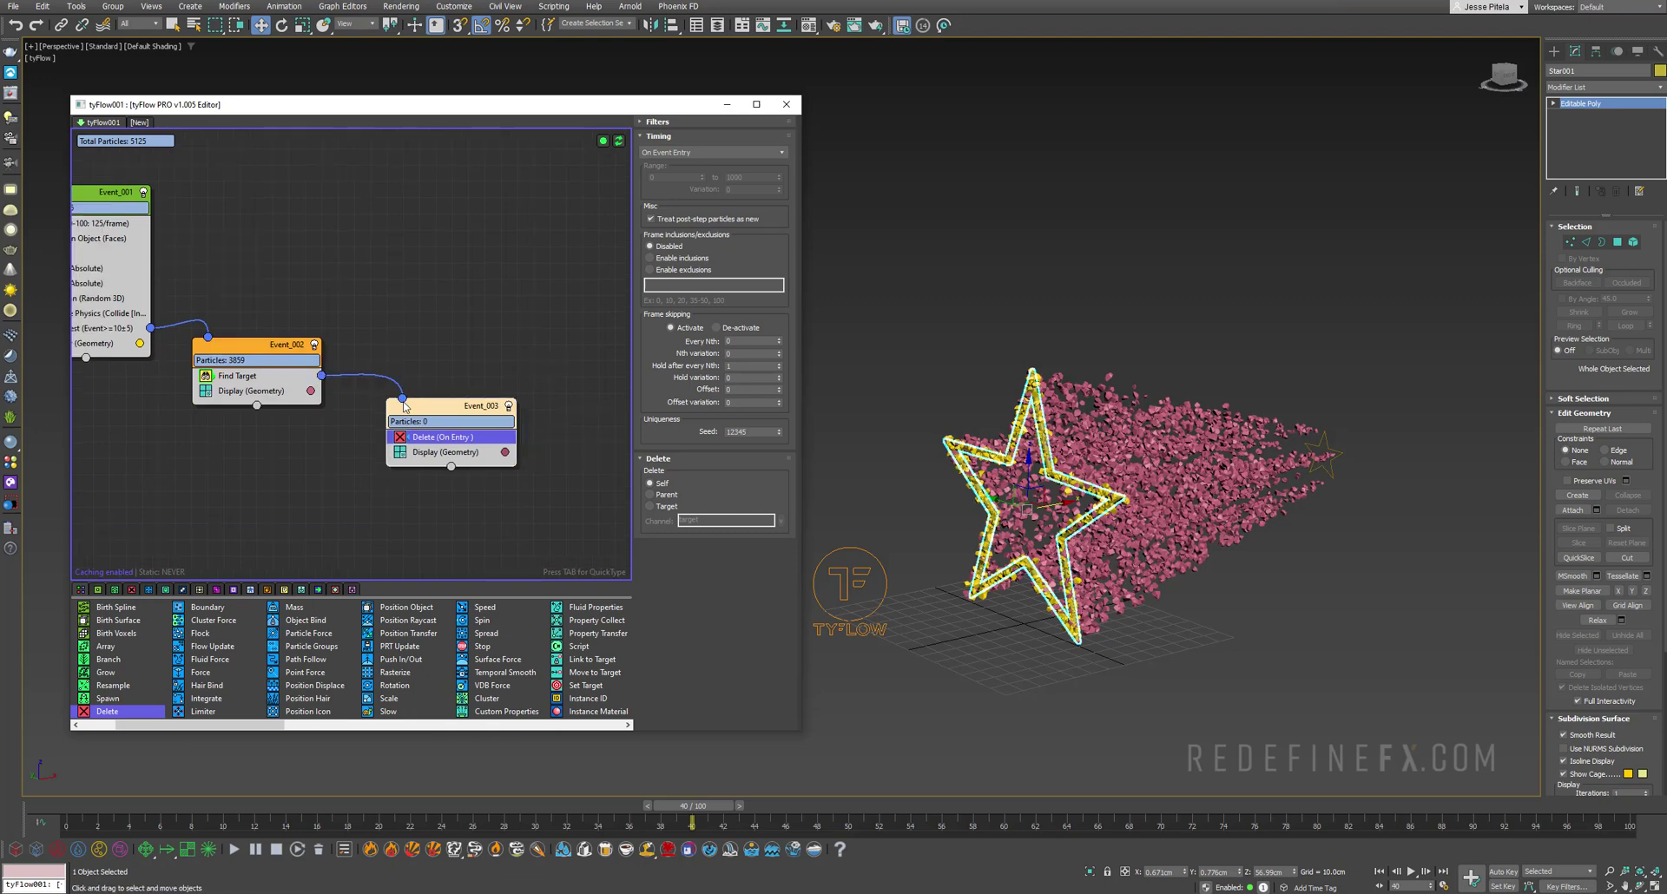
left_click(254, 378)
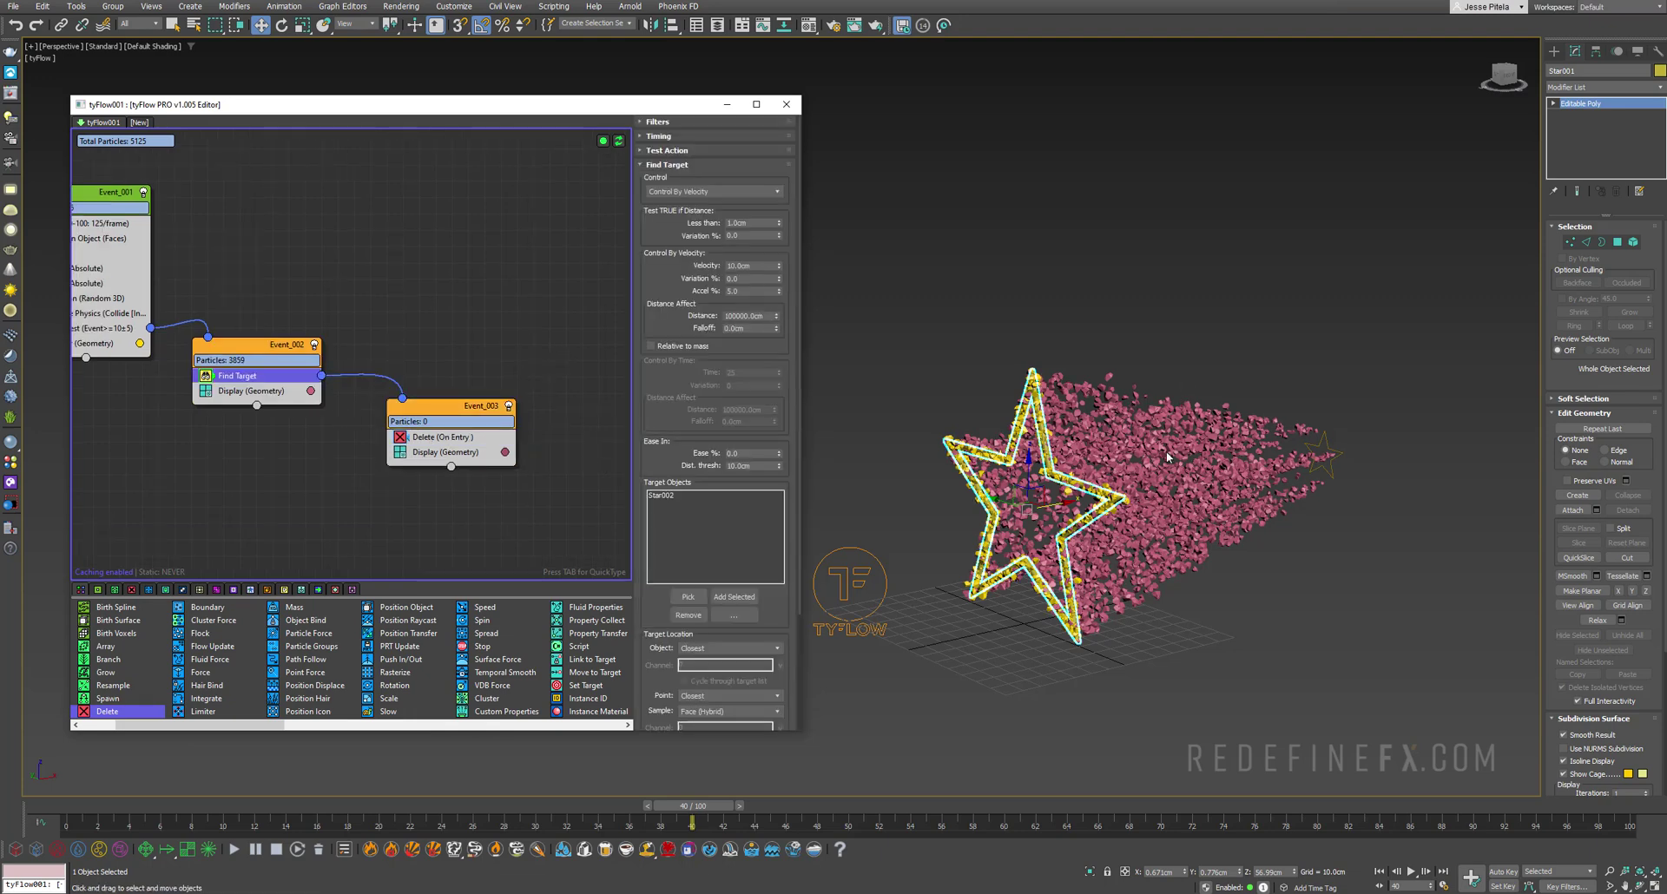
double_click(752, 223)
key("Return")
left_click_drag(714, 803, 983, 804)
middle_click_drag(1343, 441, 1240, 404, "alt")
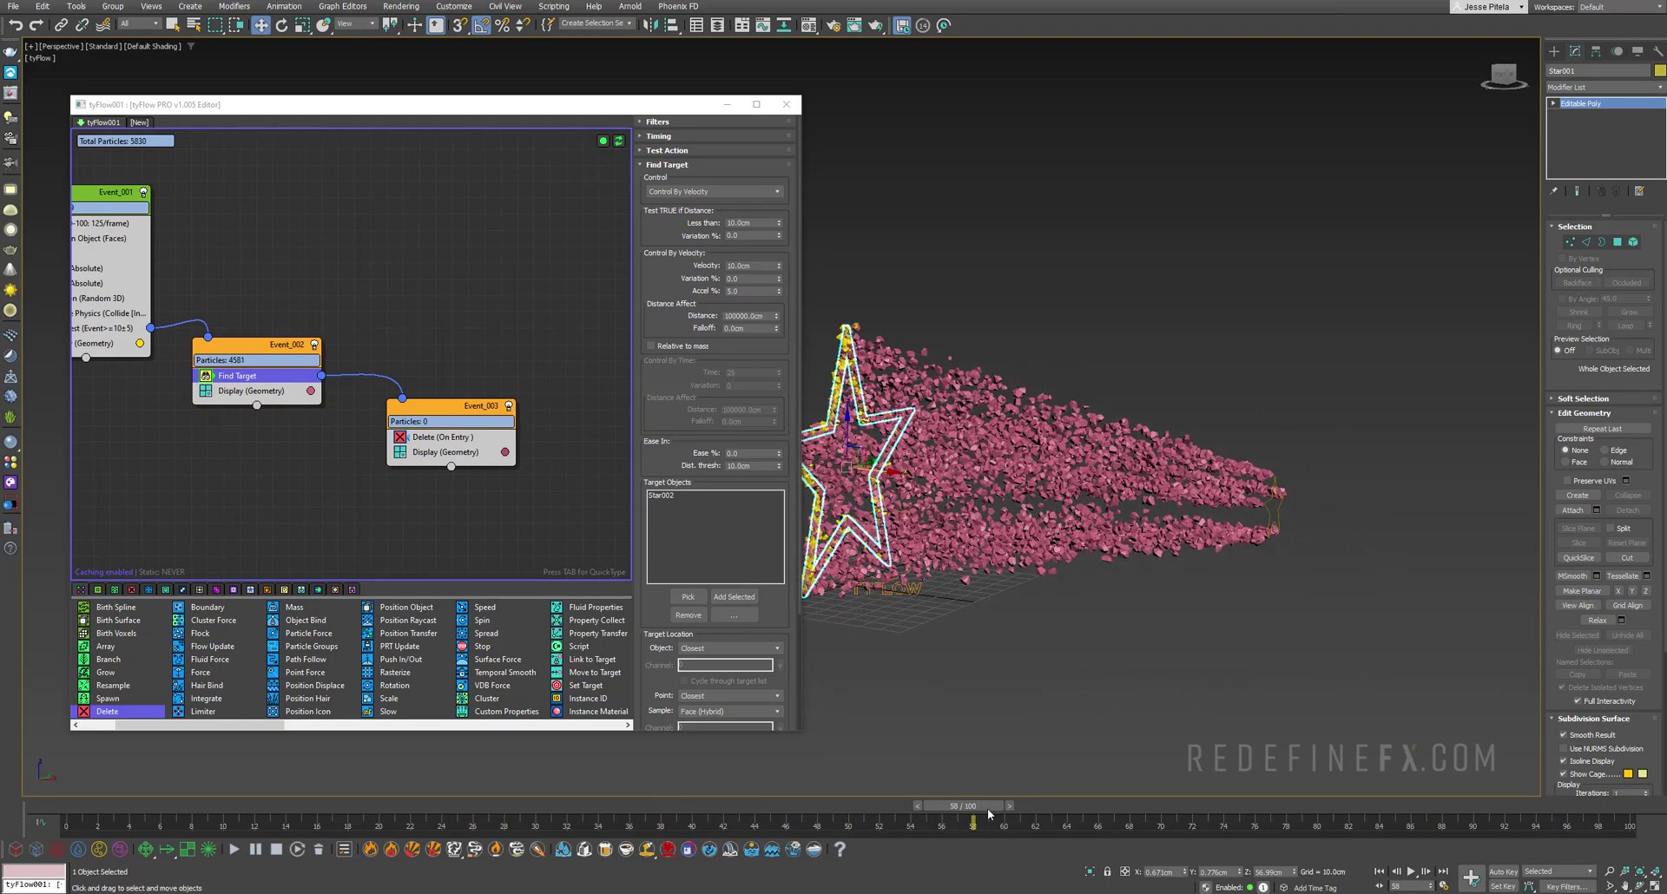
left_click_drag(988, 813, 1064, 818)
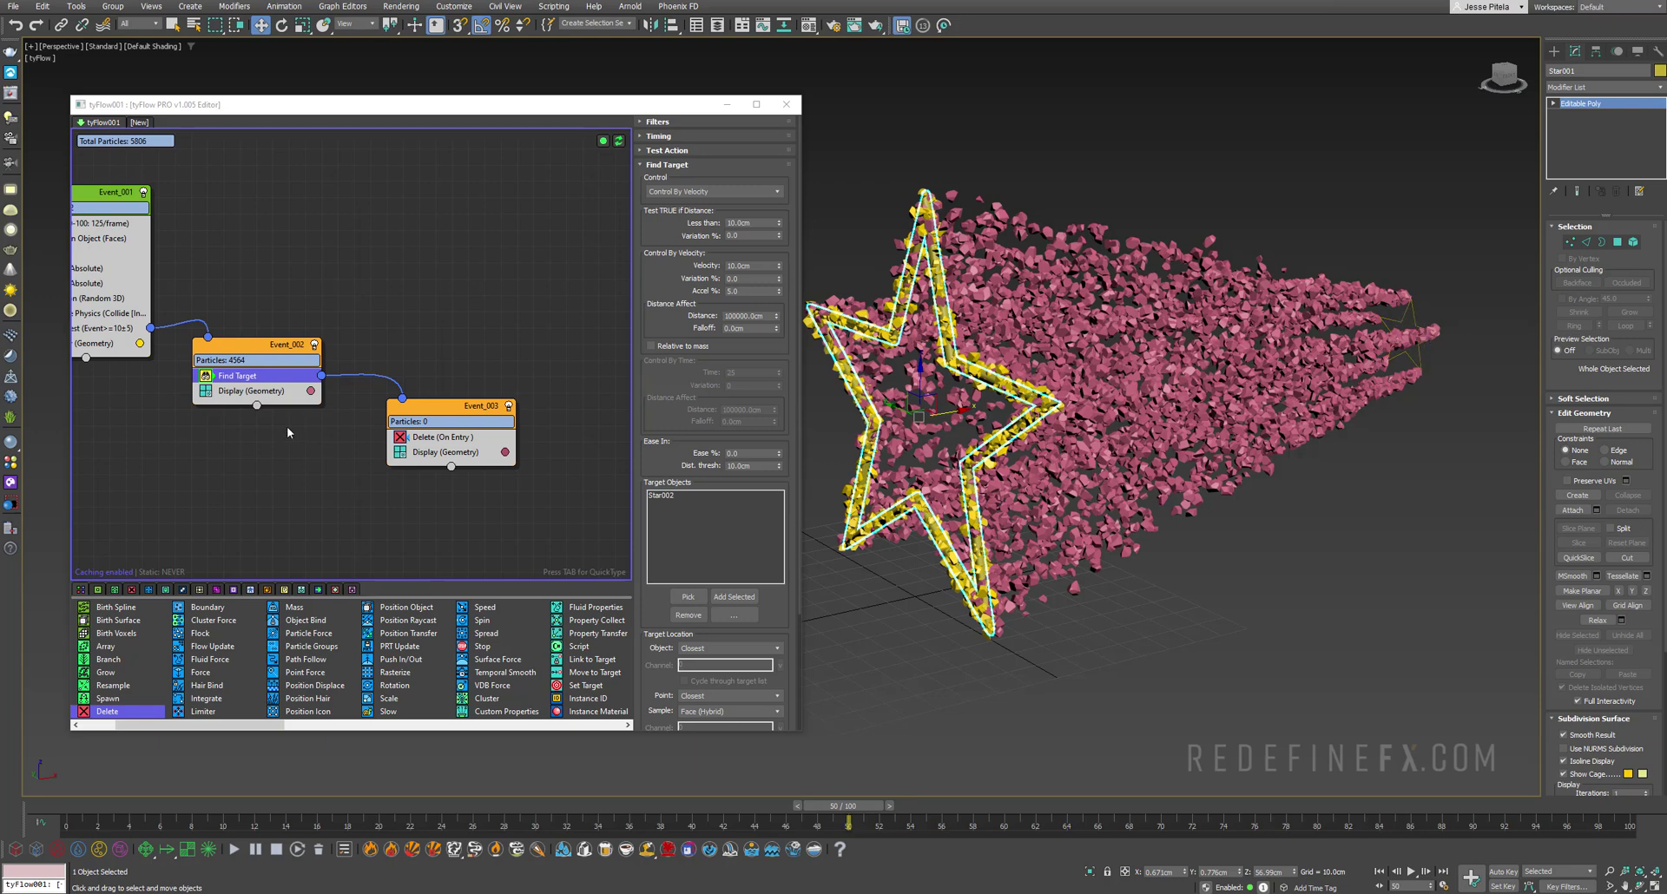
- Add a Scale to Event_002 in Absolute mode with Continuous timing
left_click(388, 697)
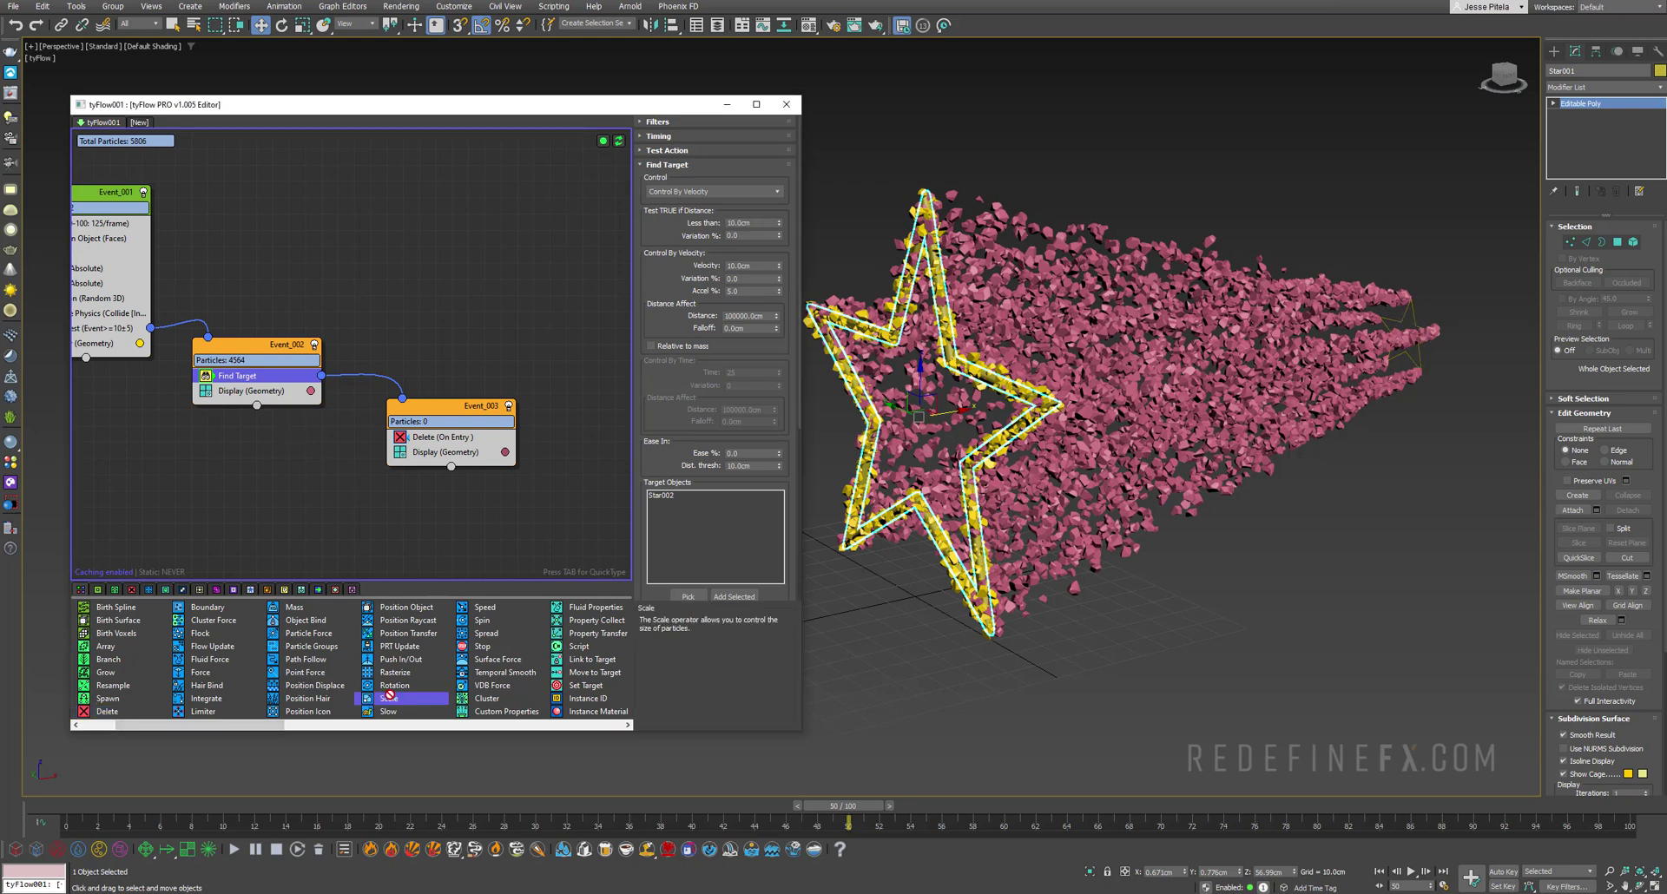
left_click_drag(389, 695, 219, 389)
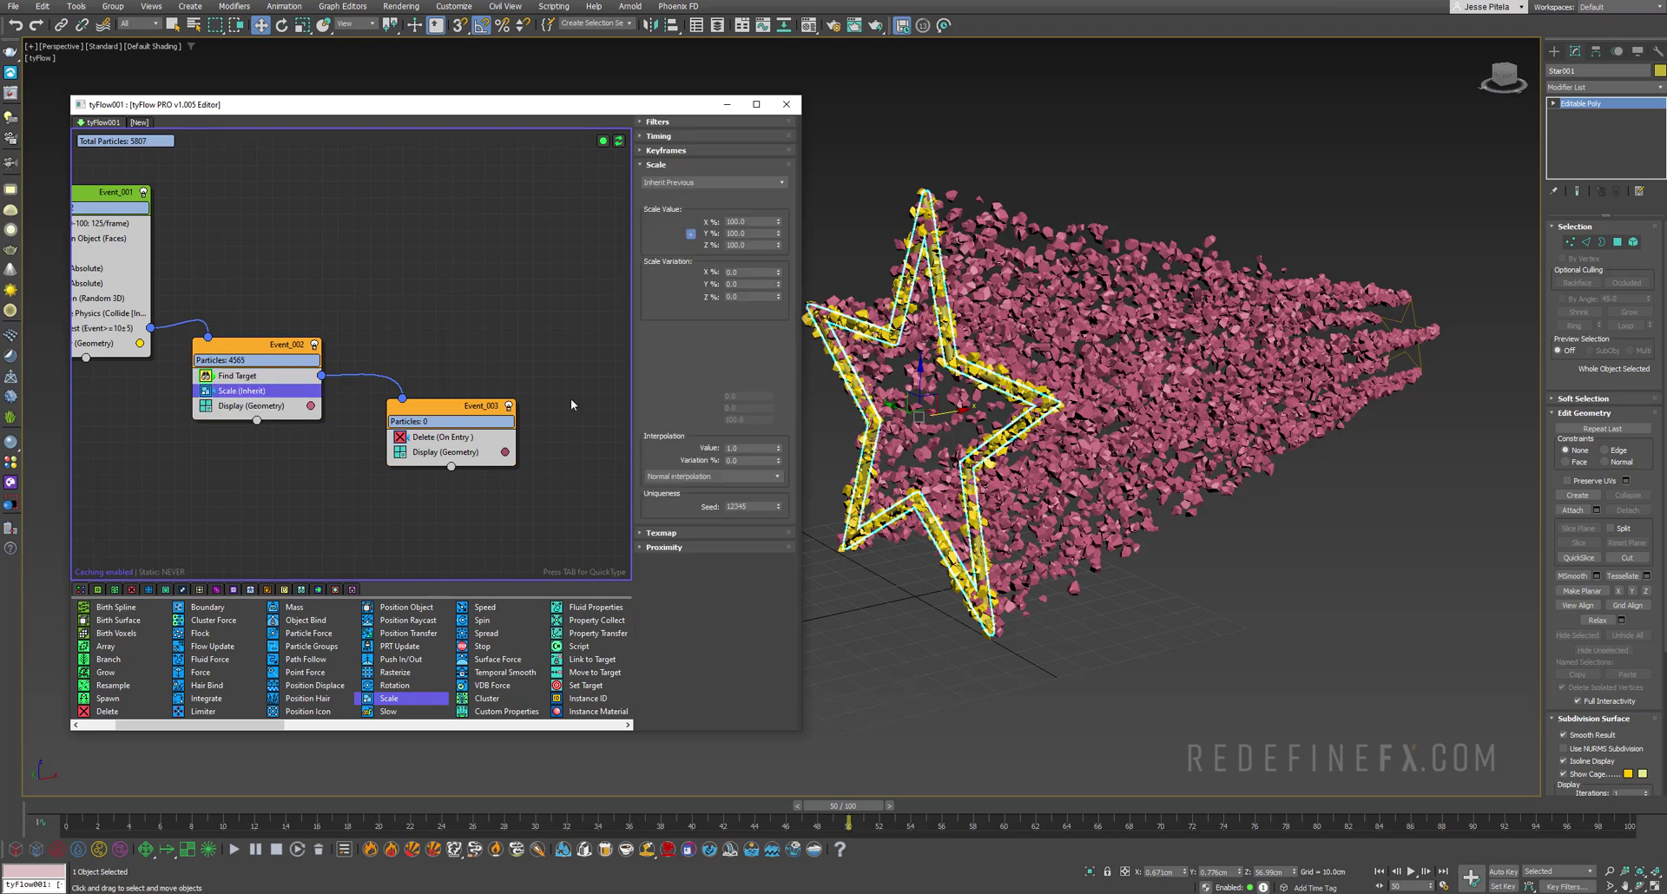
left_click(693, 183)
left_click(686, 200)
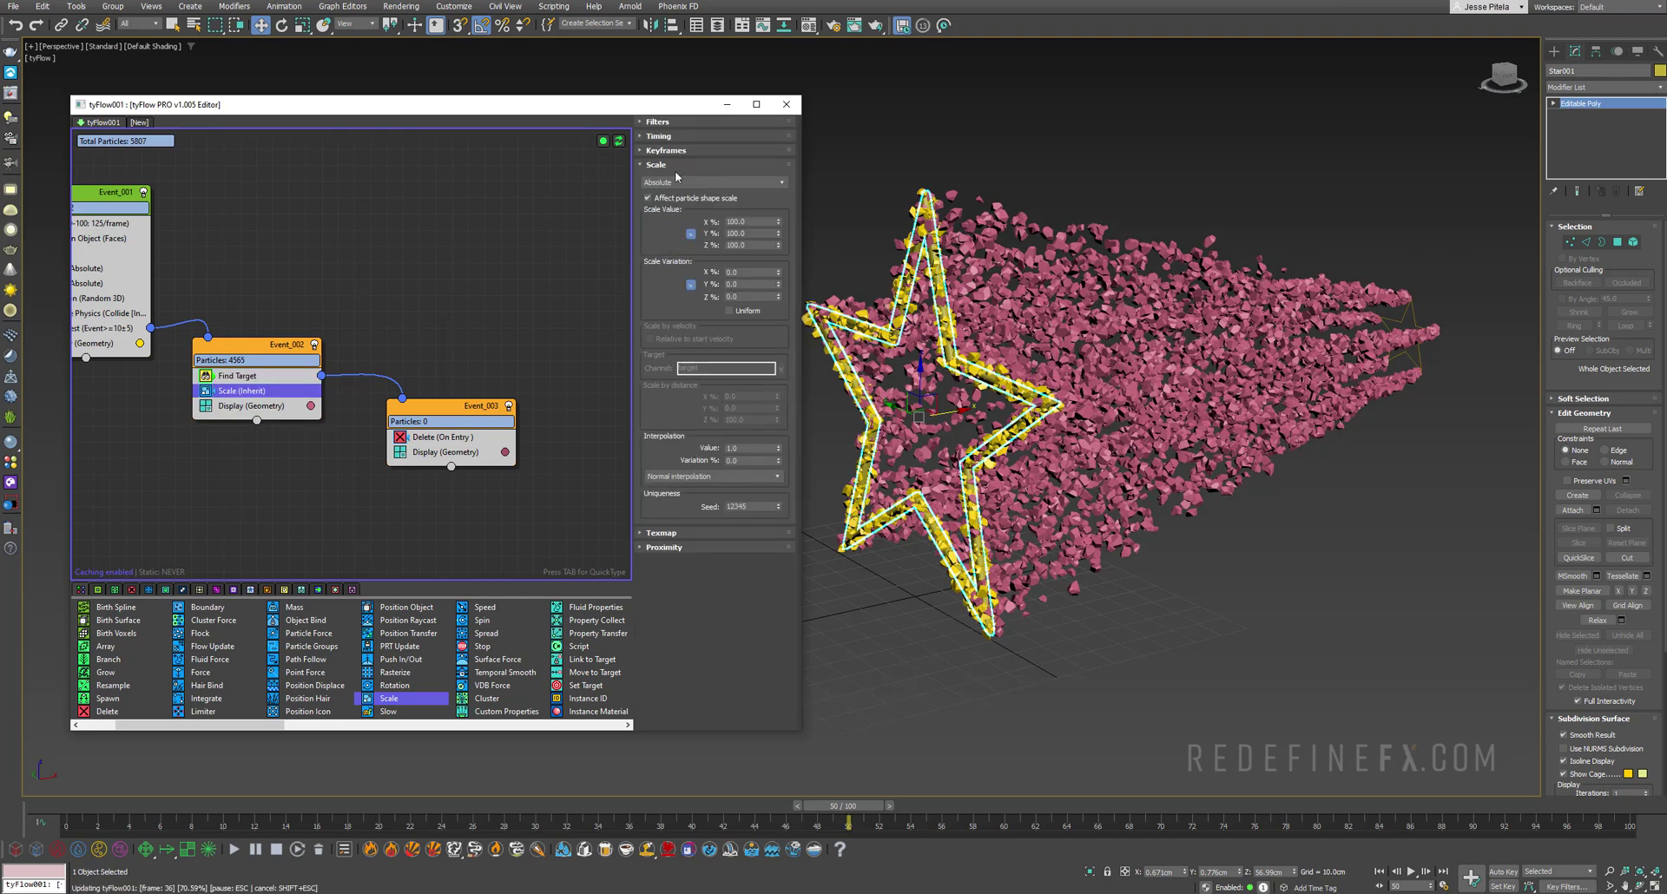
left_click(664, 137)
left_click(668, 152)
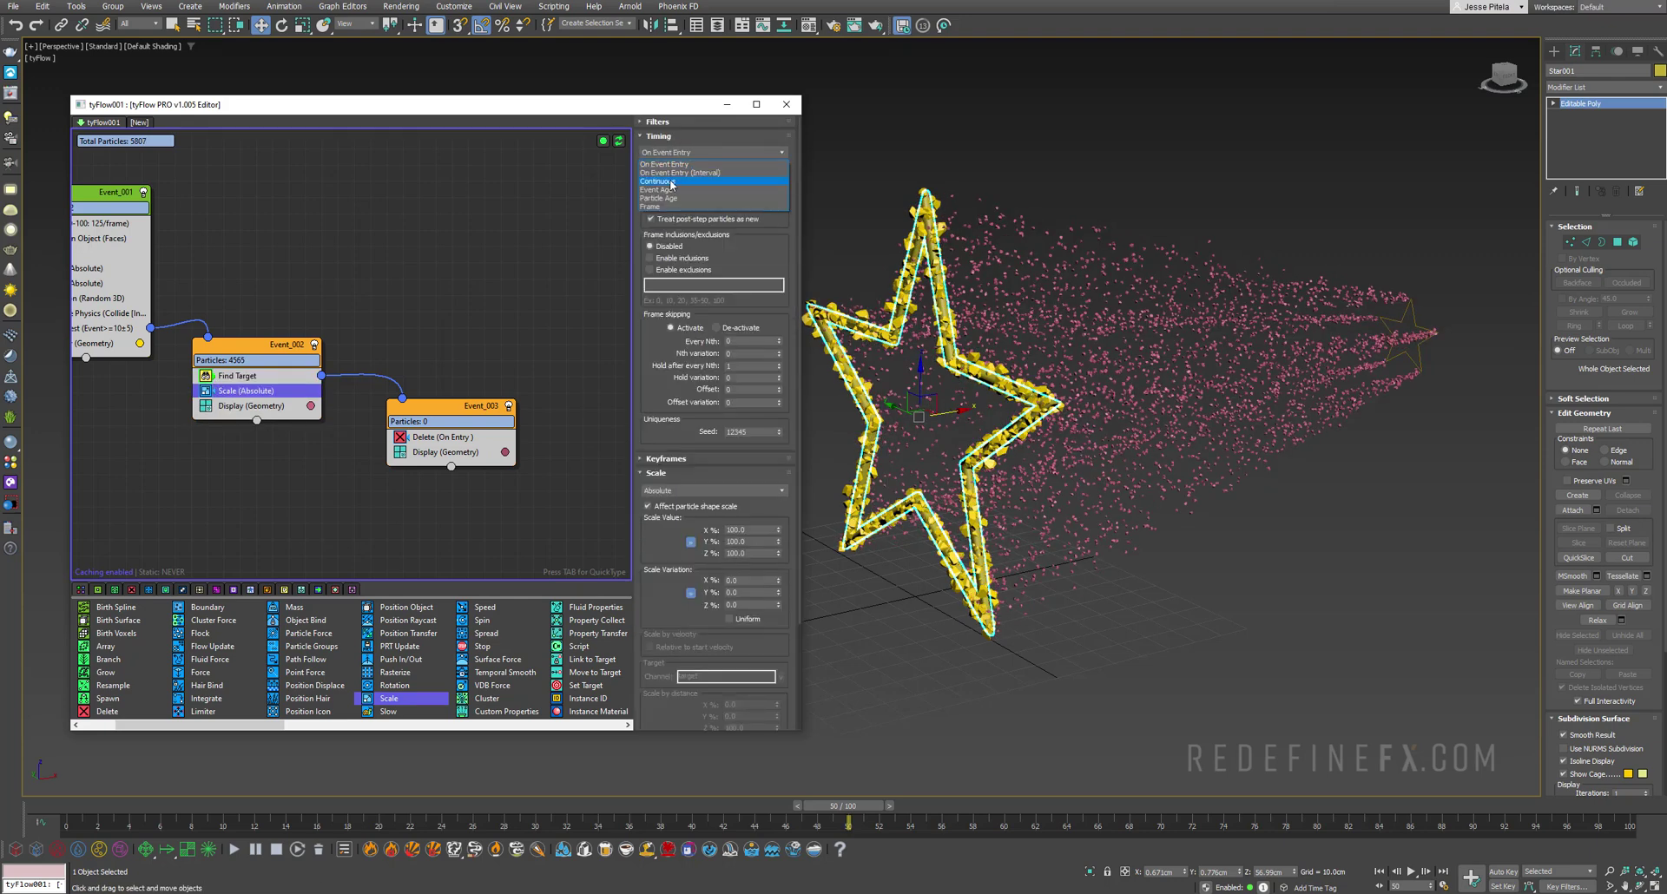
left_click(669, 180)
- Set X/Y/Z scale to 0 with interpolation 0.1, then replay to review the shrinking
scroll(669, 184, "down", 3)
left_click(736, 398)
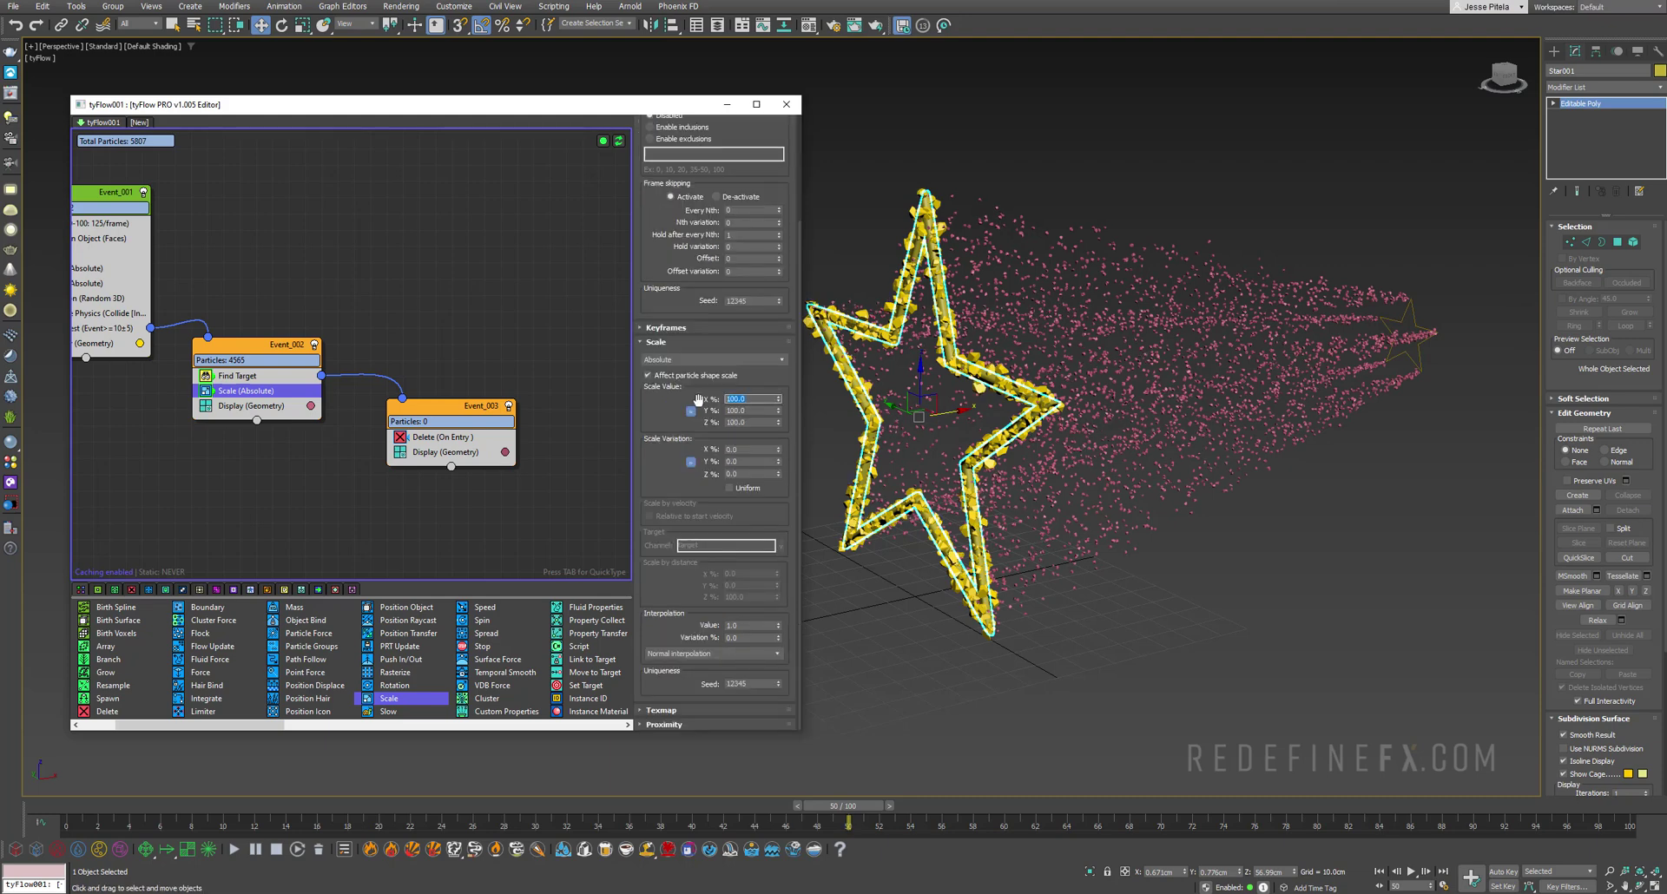
type("0")
key("Return")
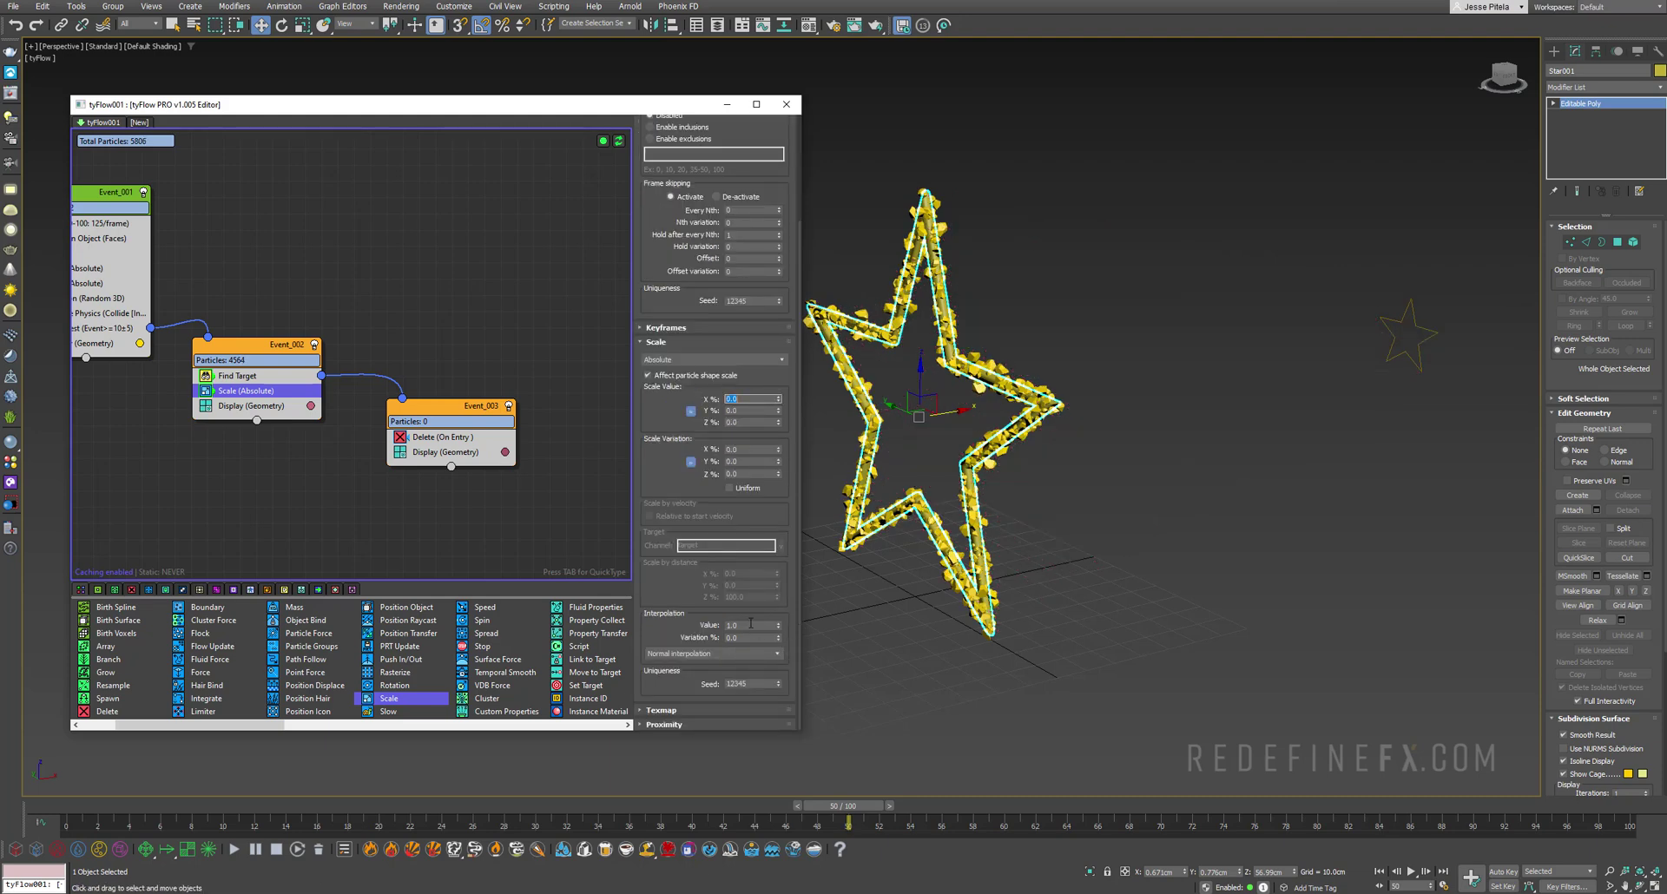
left_click(738, 625)
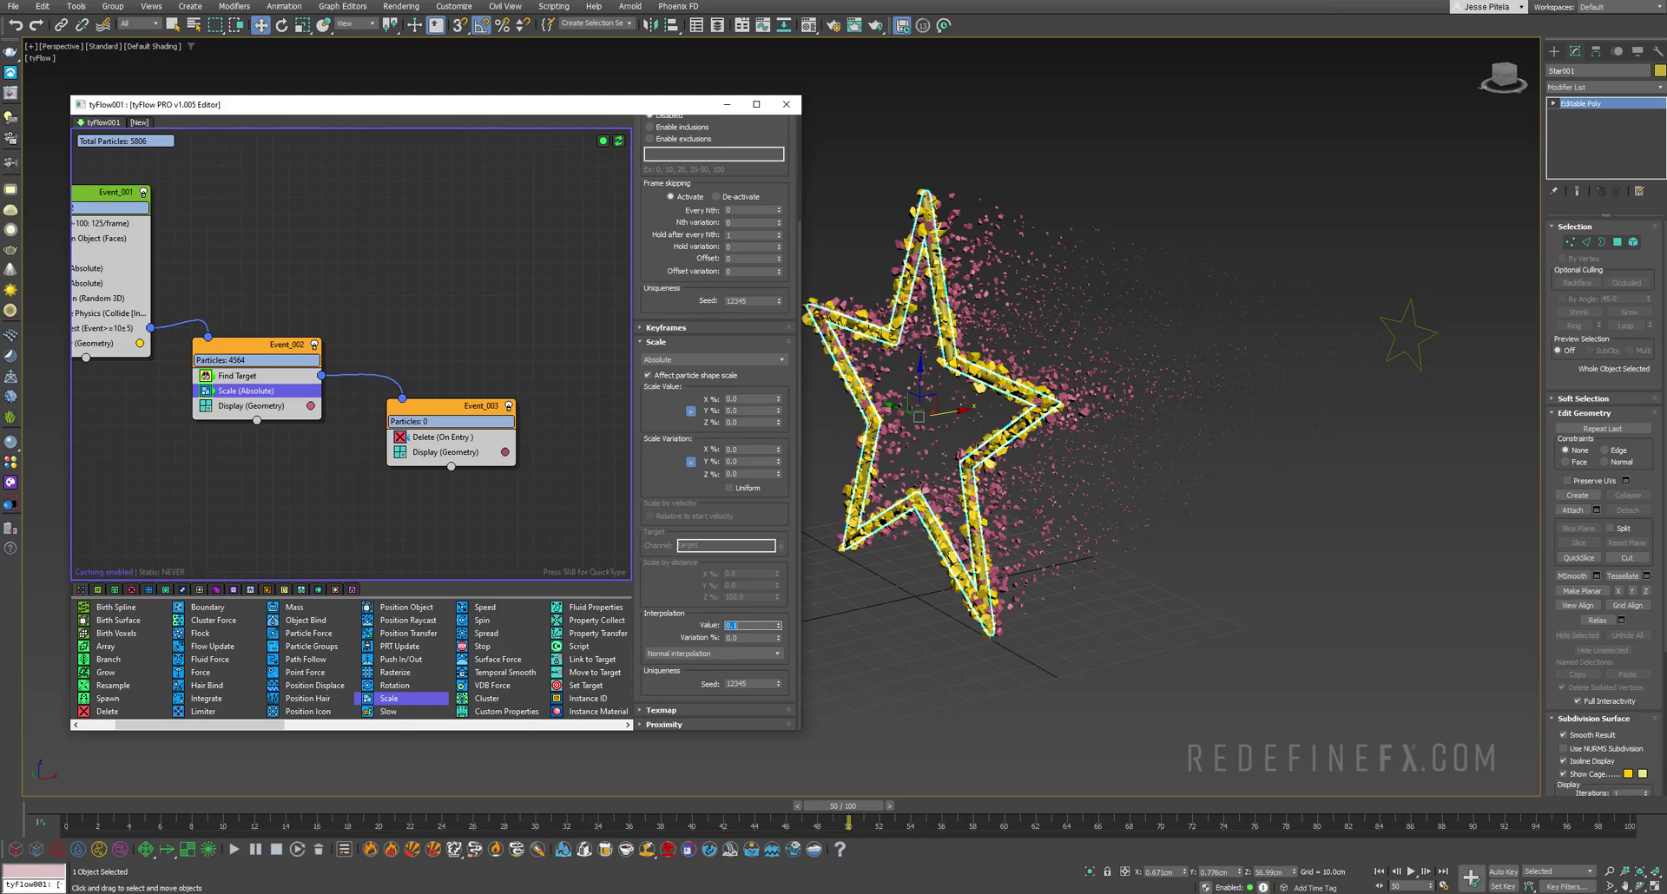
left_click_drag(758, 825, 1020, 812)
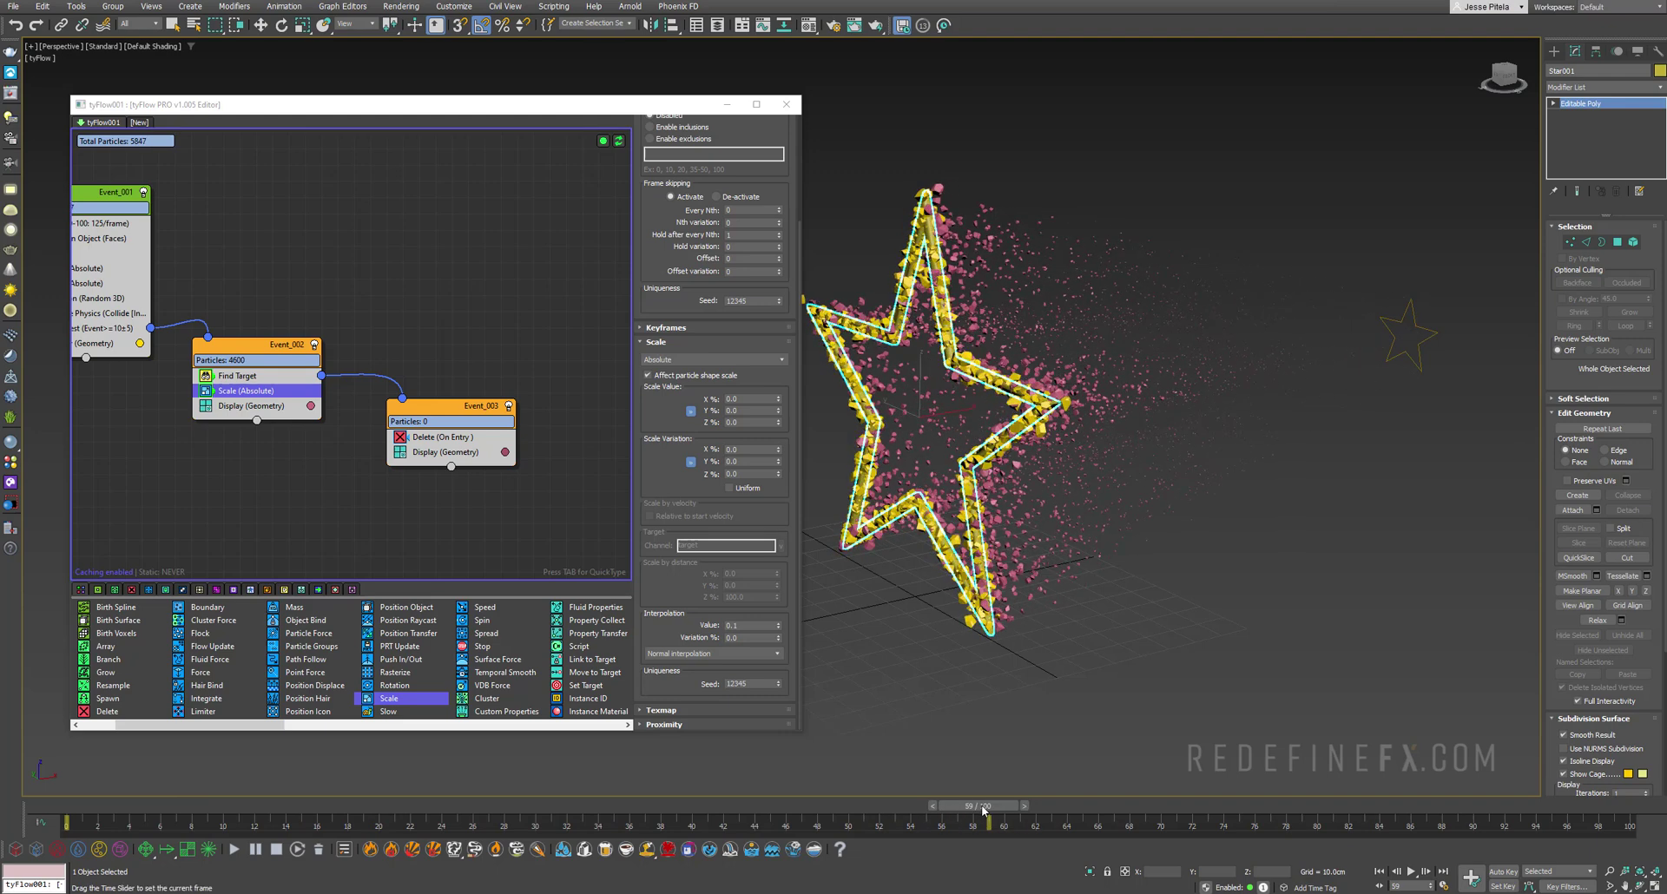
key("w")
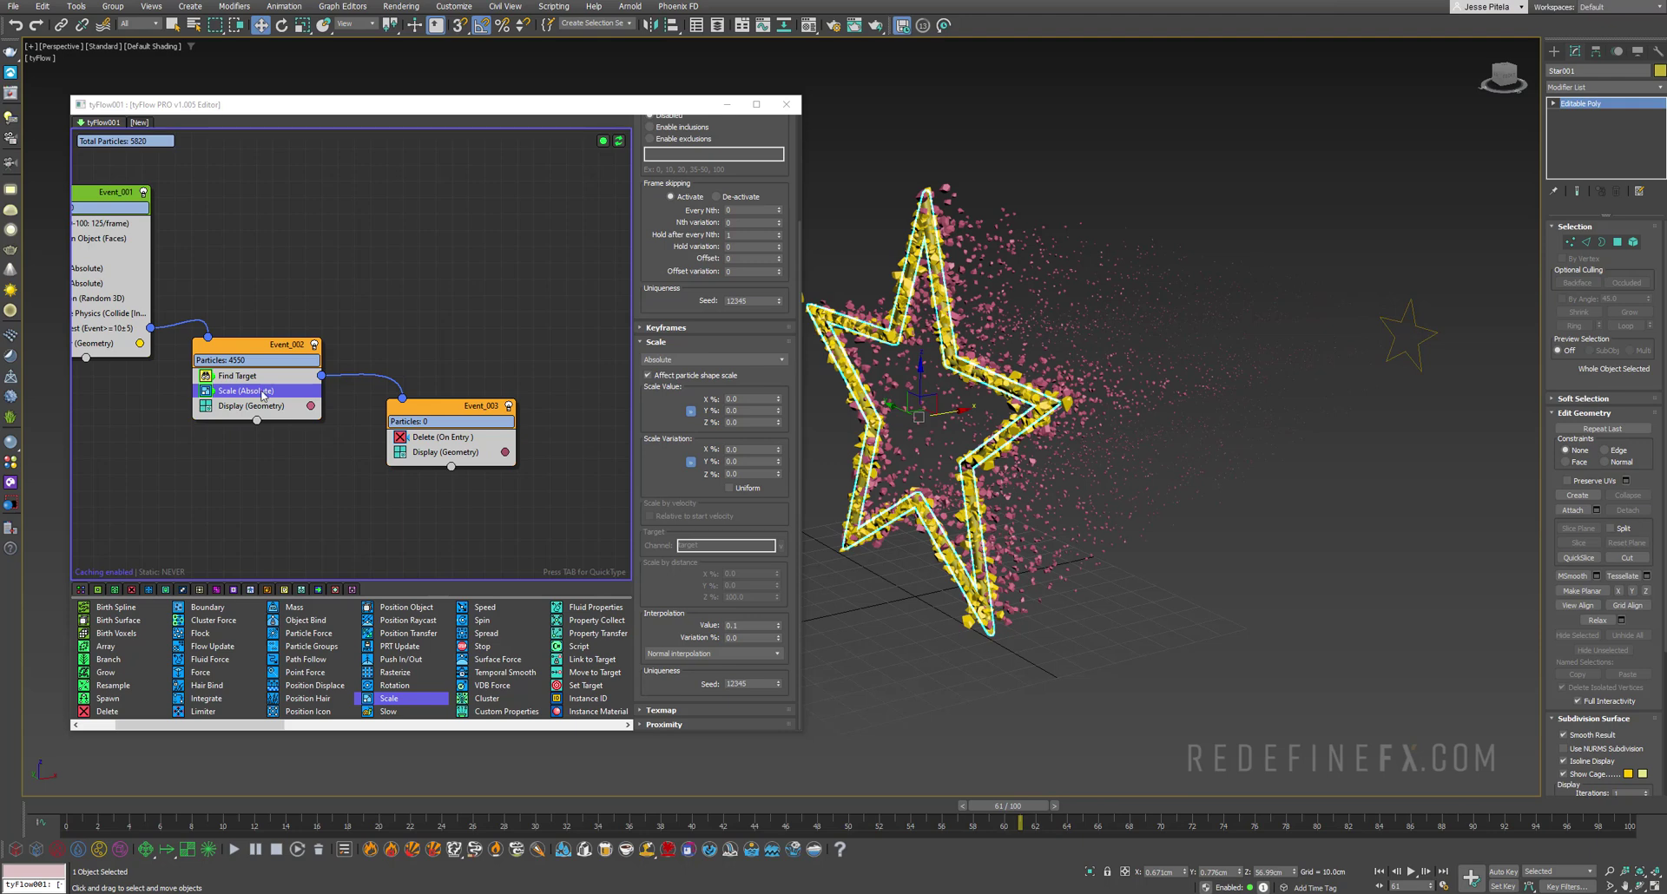
- Switch the Scale operator's timing to Event Age with a range start of 5 frames
left_click_drag(232, 351, 251, 367)
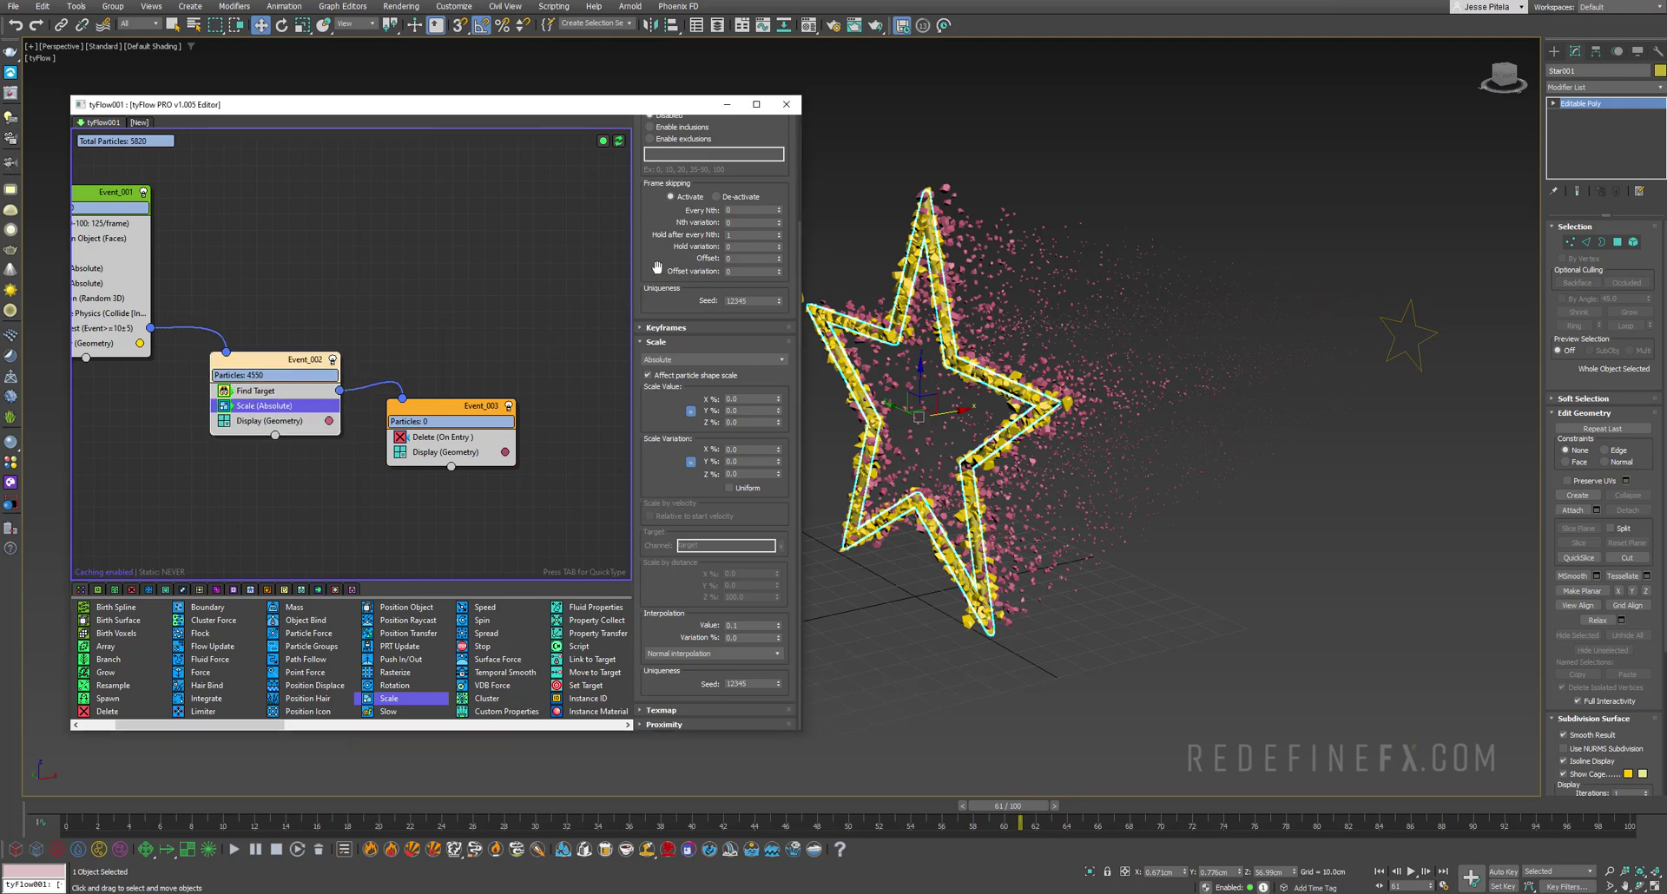
left_click_drag(657, 267, 687, 461)
left_click(669, 153)
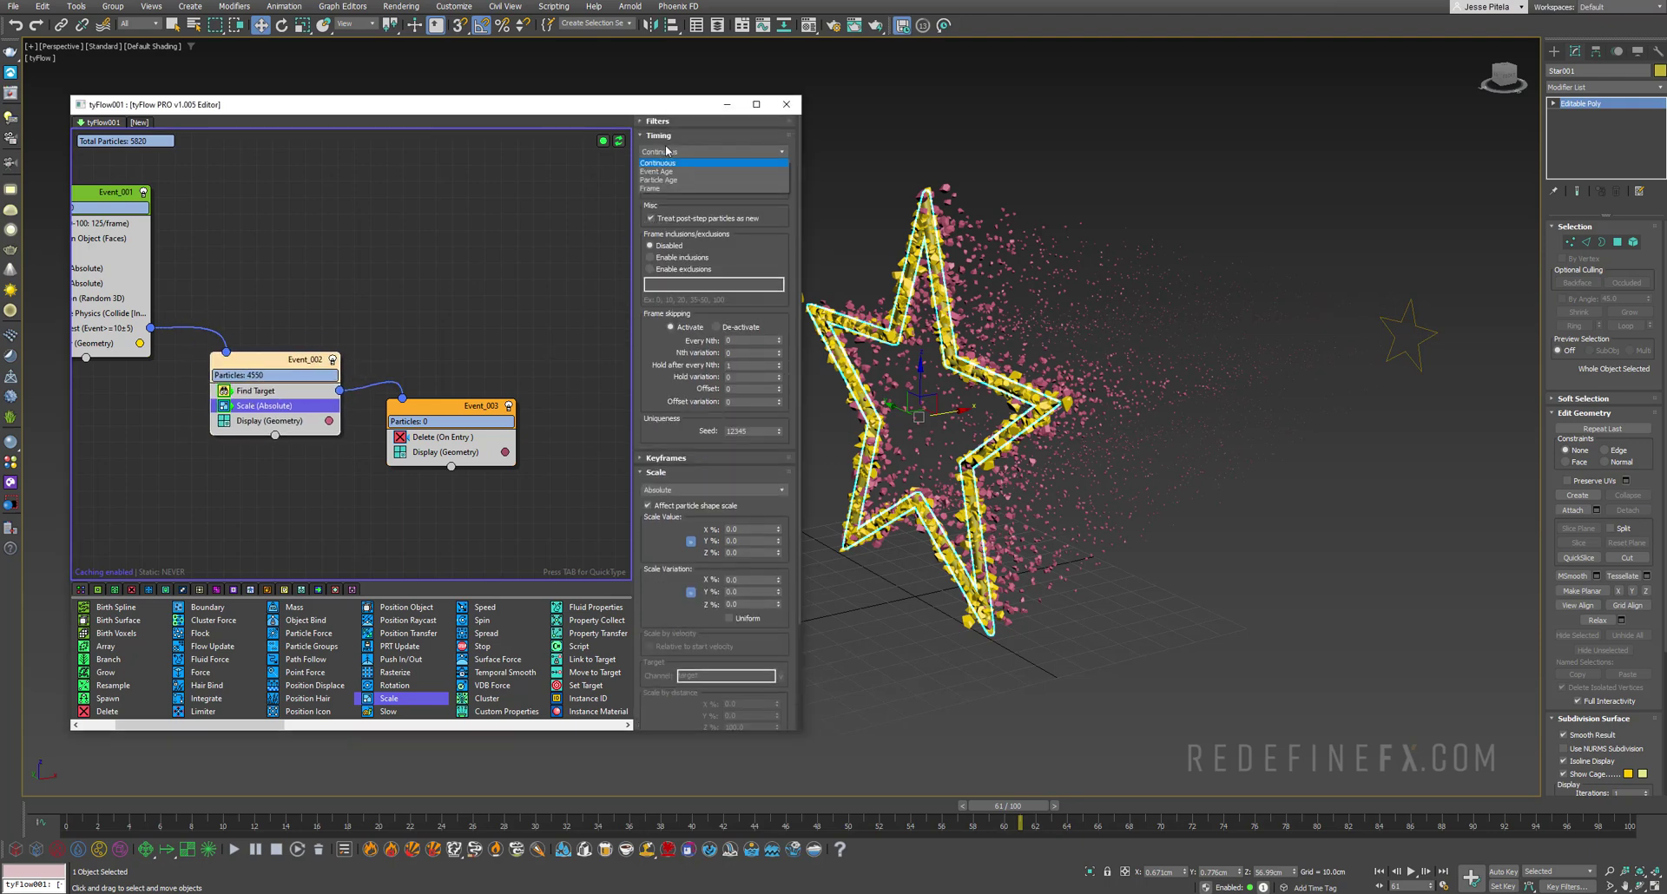
left_click(659, 186)
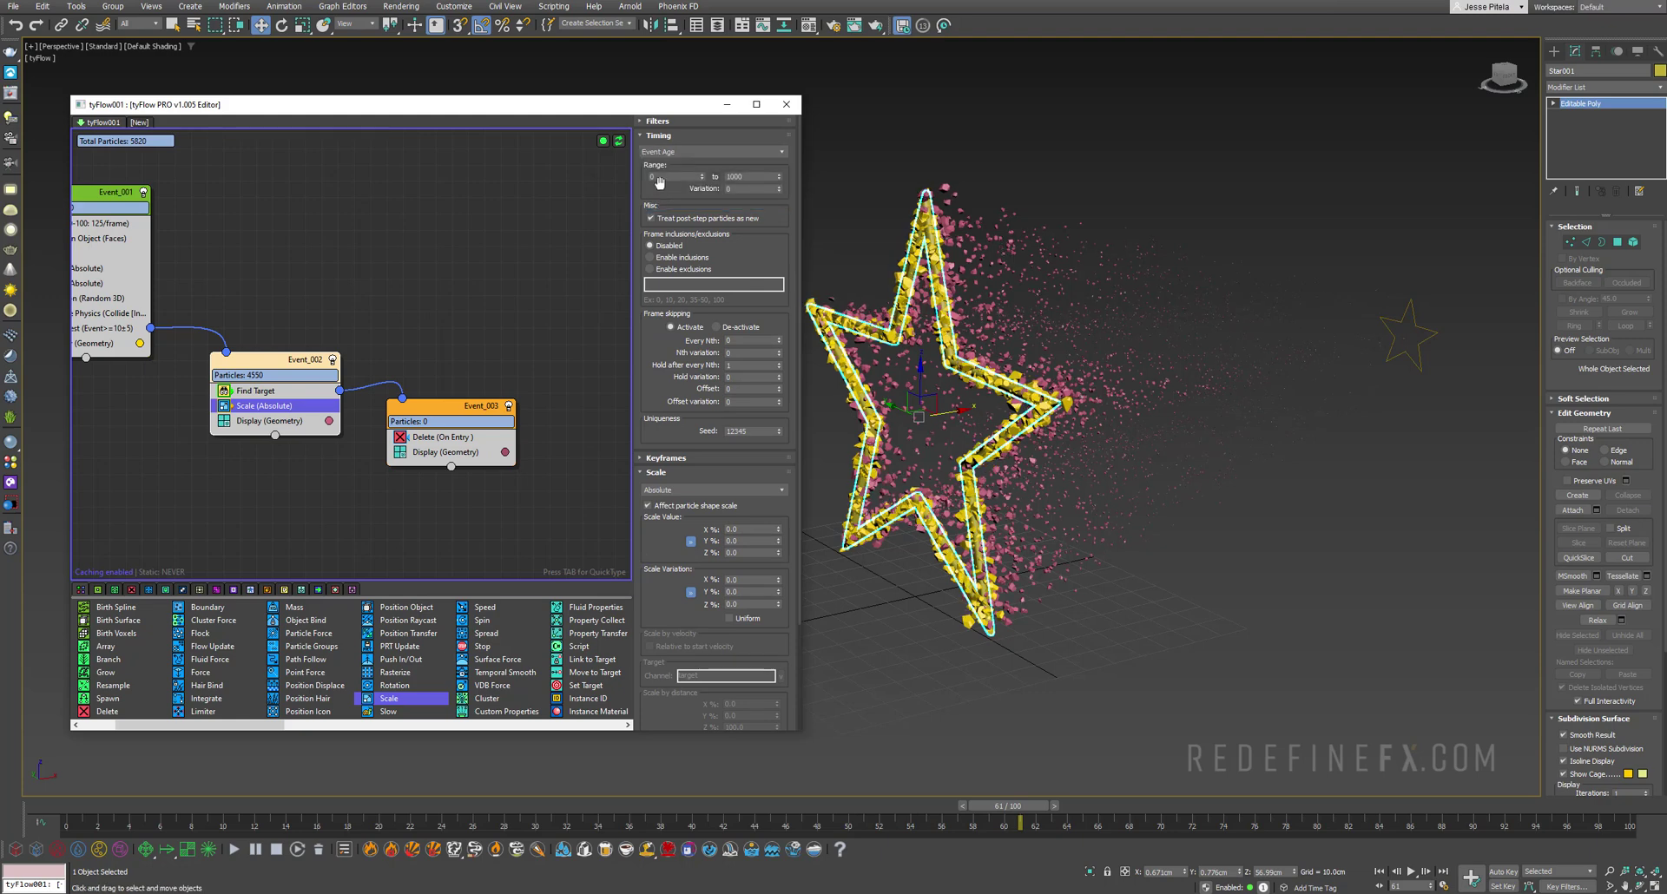
left_click_drag(658, 177, 642, 178)
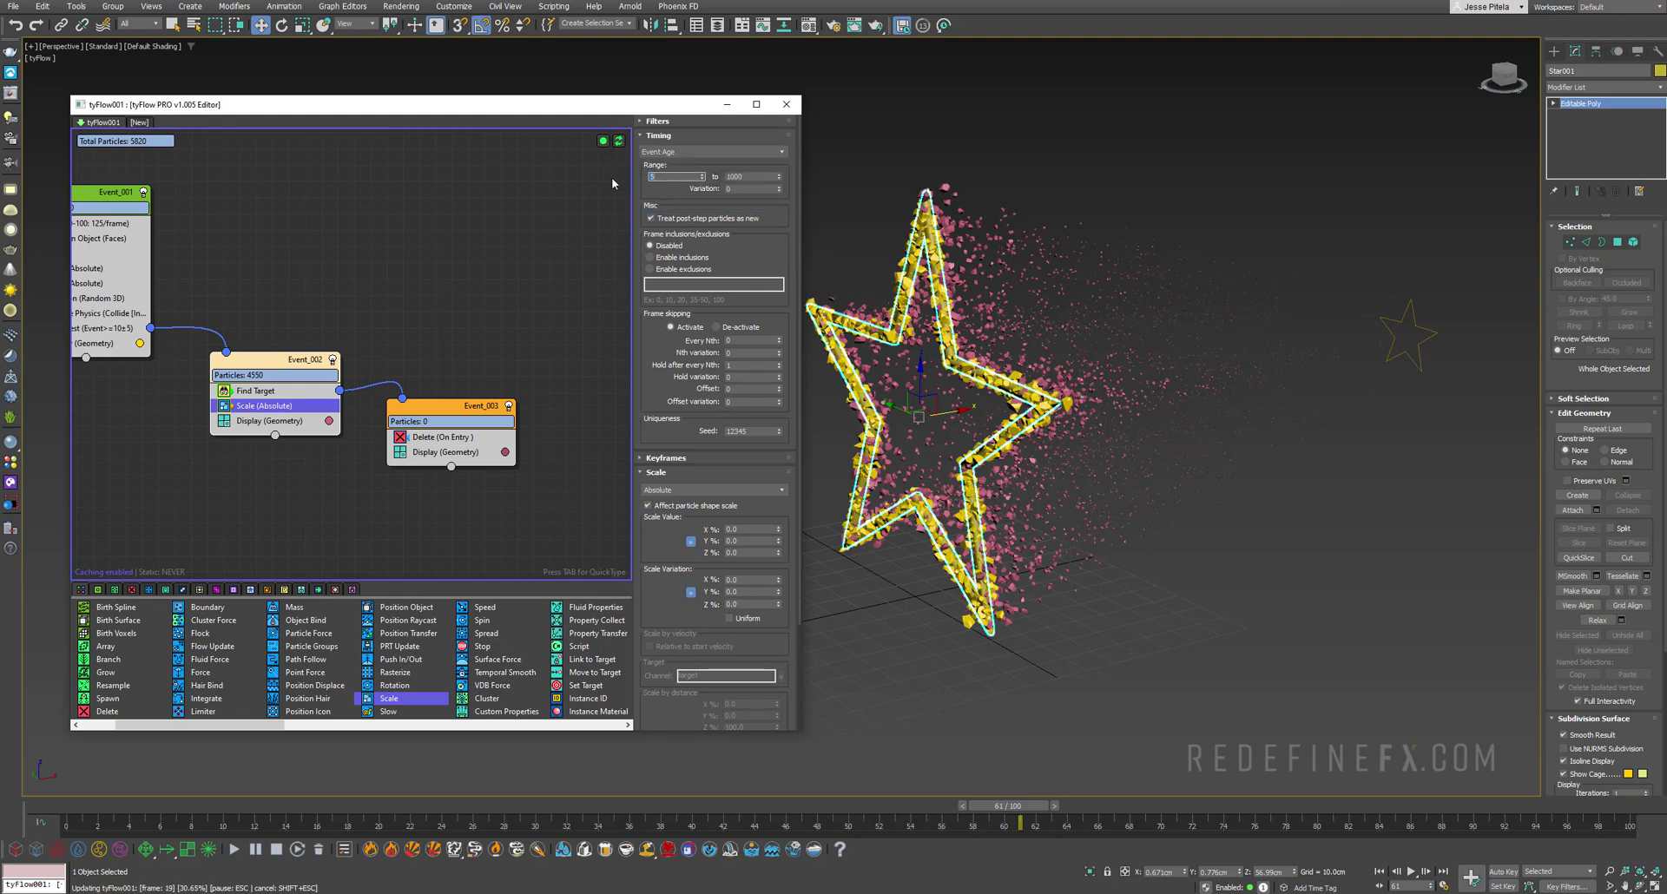
type("5")
key("Return")
- Scrub to check, test a 20-frame start, then settle on range start 5 with variation 5
left_click_drag(78, 809, 582, 799)
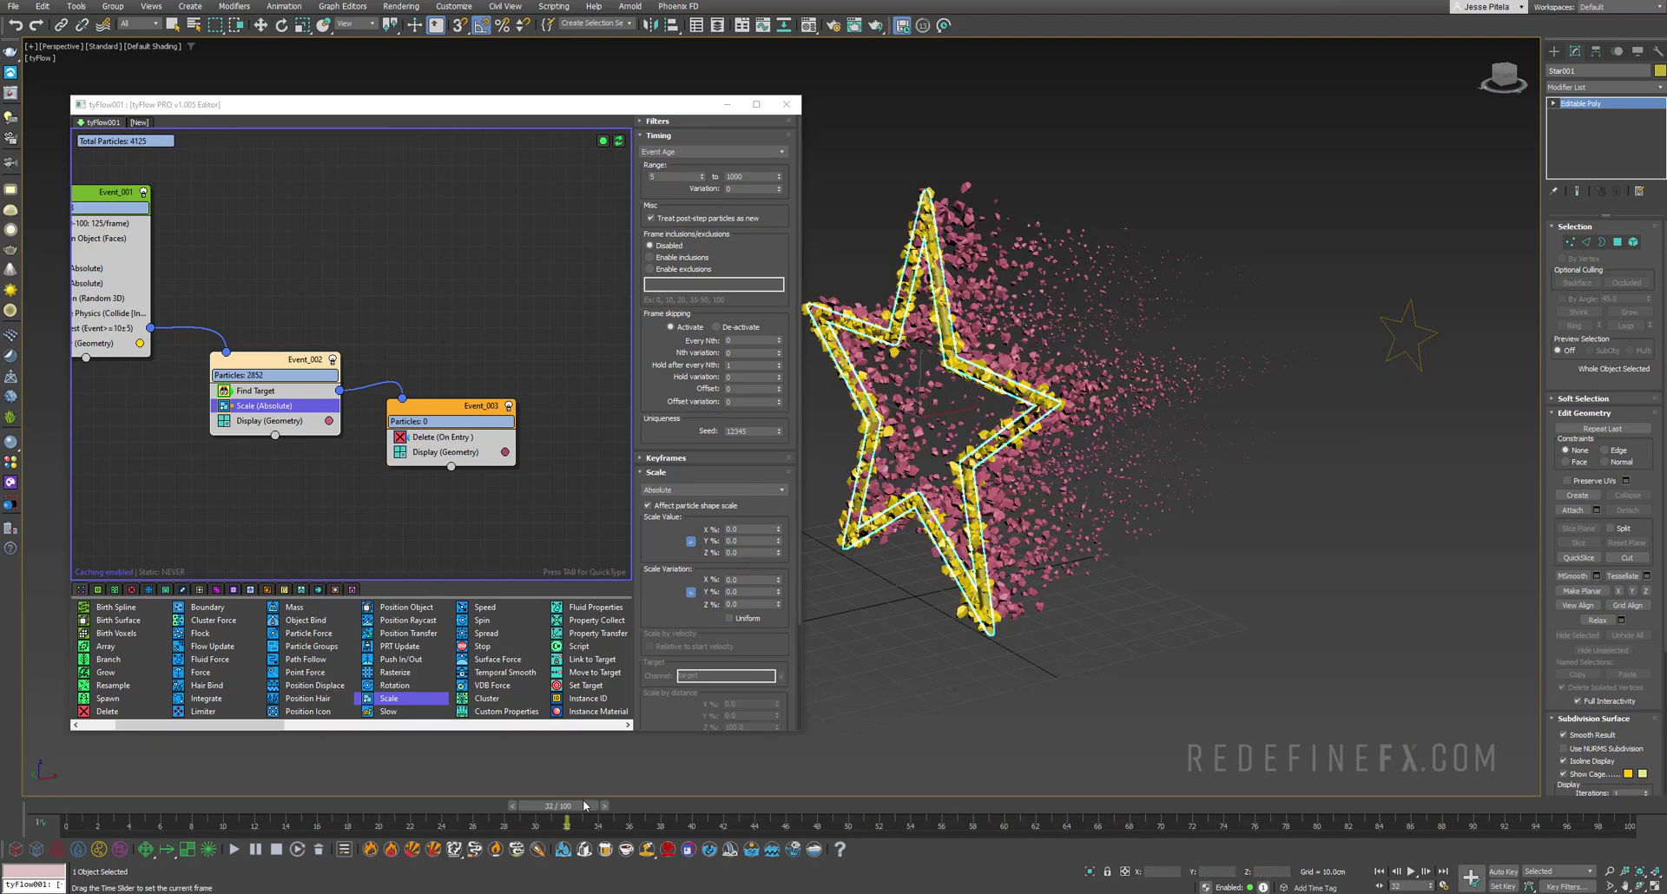
key("w")
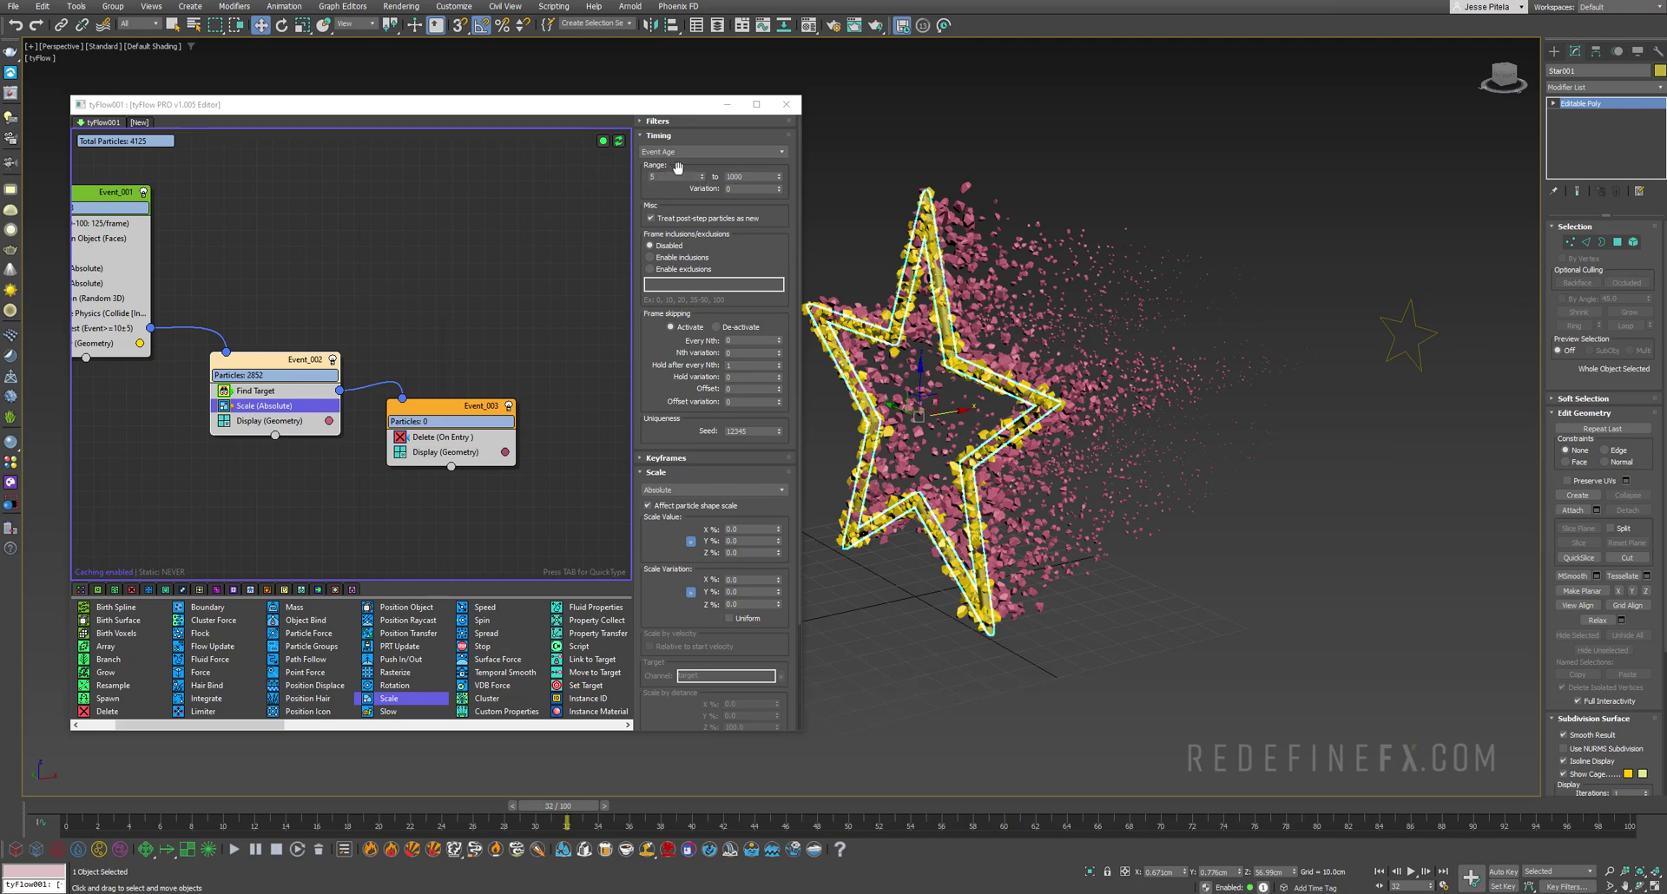
left_click(261, 421)
left_click(259, 406)
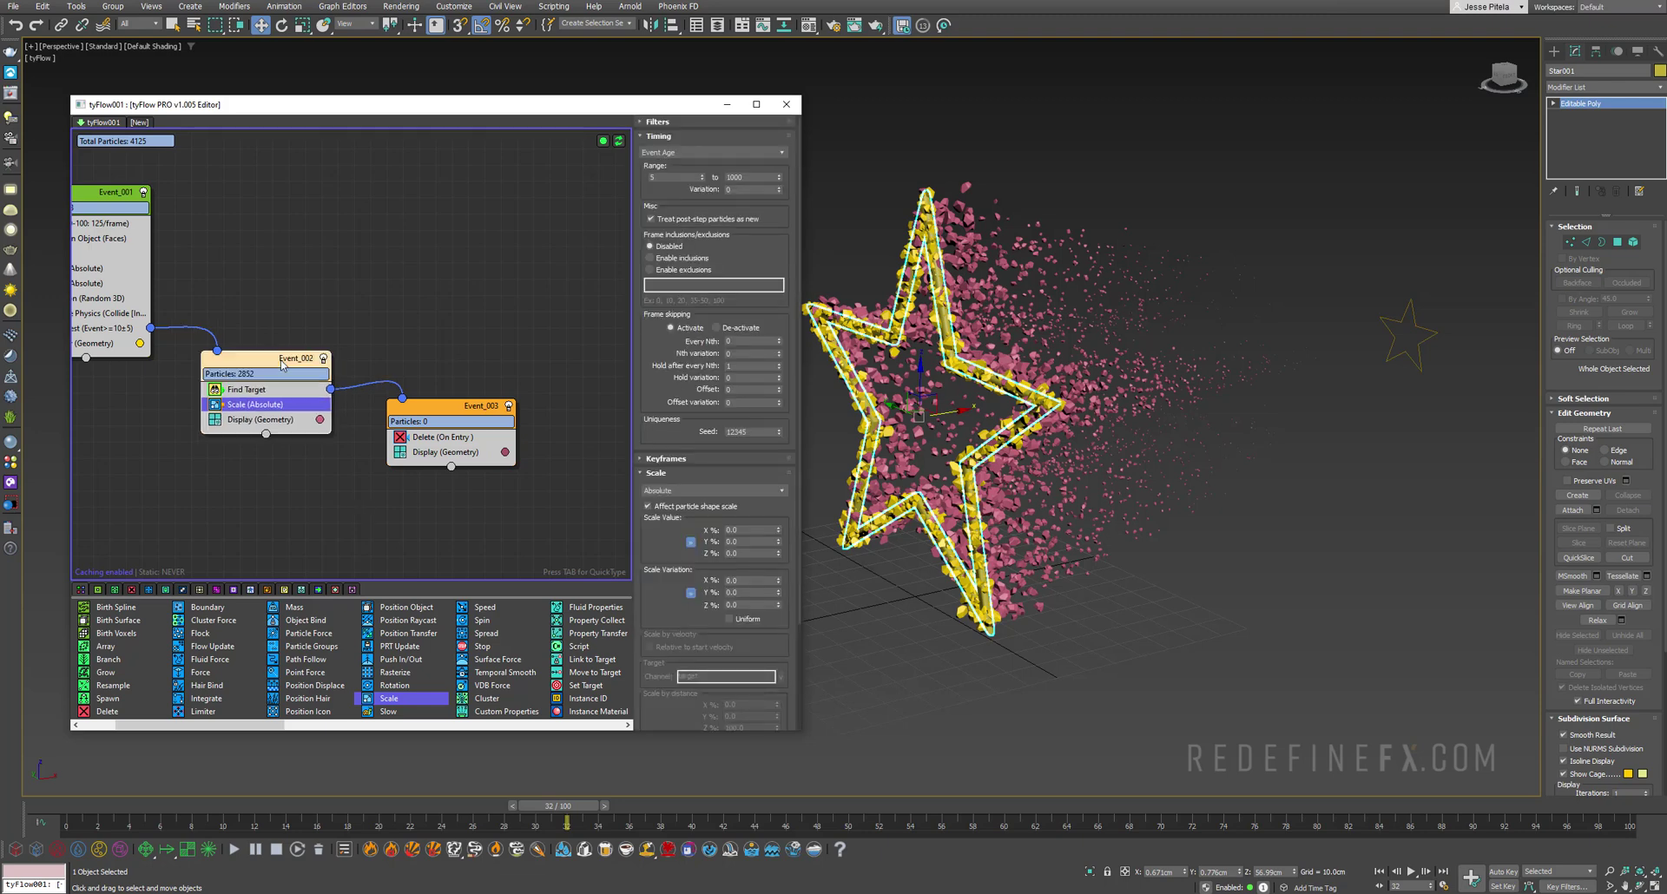
left_click_drag(297, 366, 292, 371)
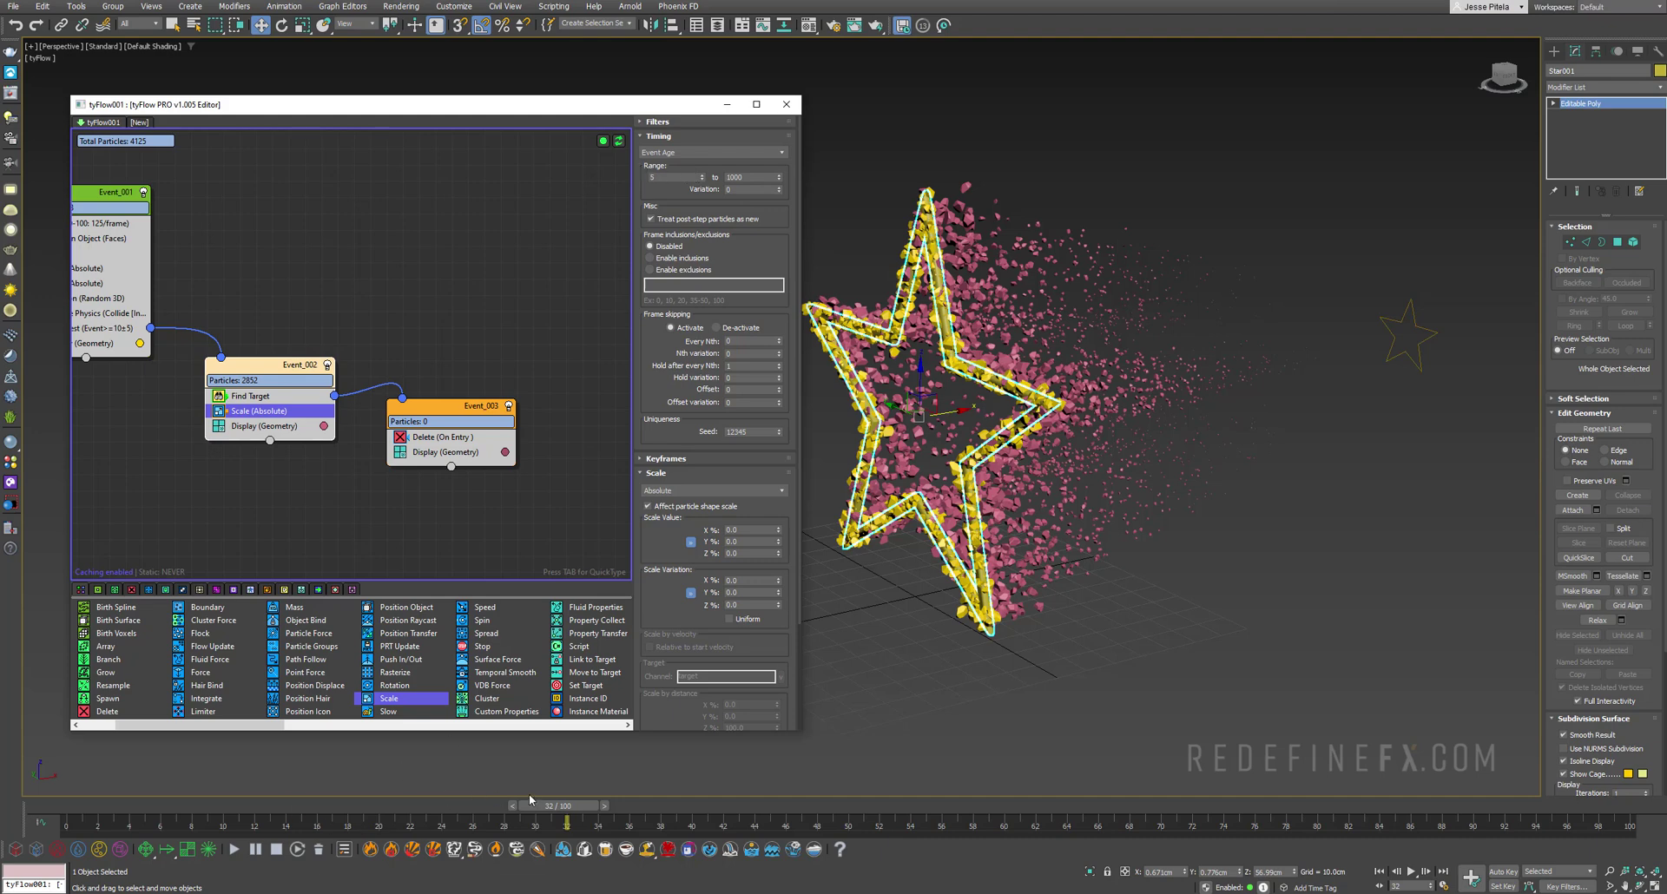
left_click_drag(530, 796, 575, 797)
left_click_drag(664, 177, 632, 179)
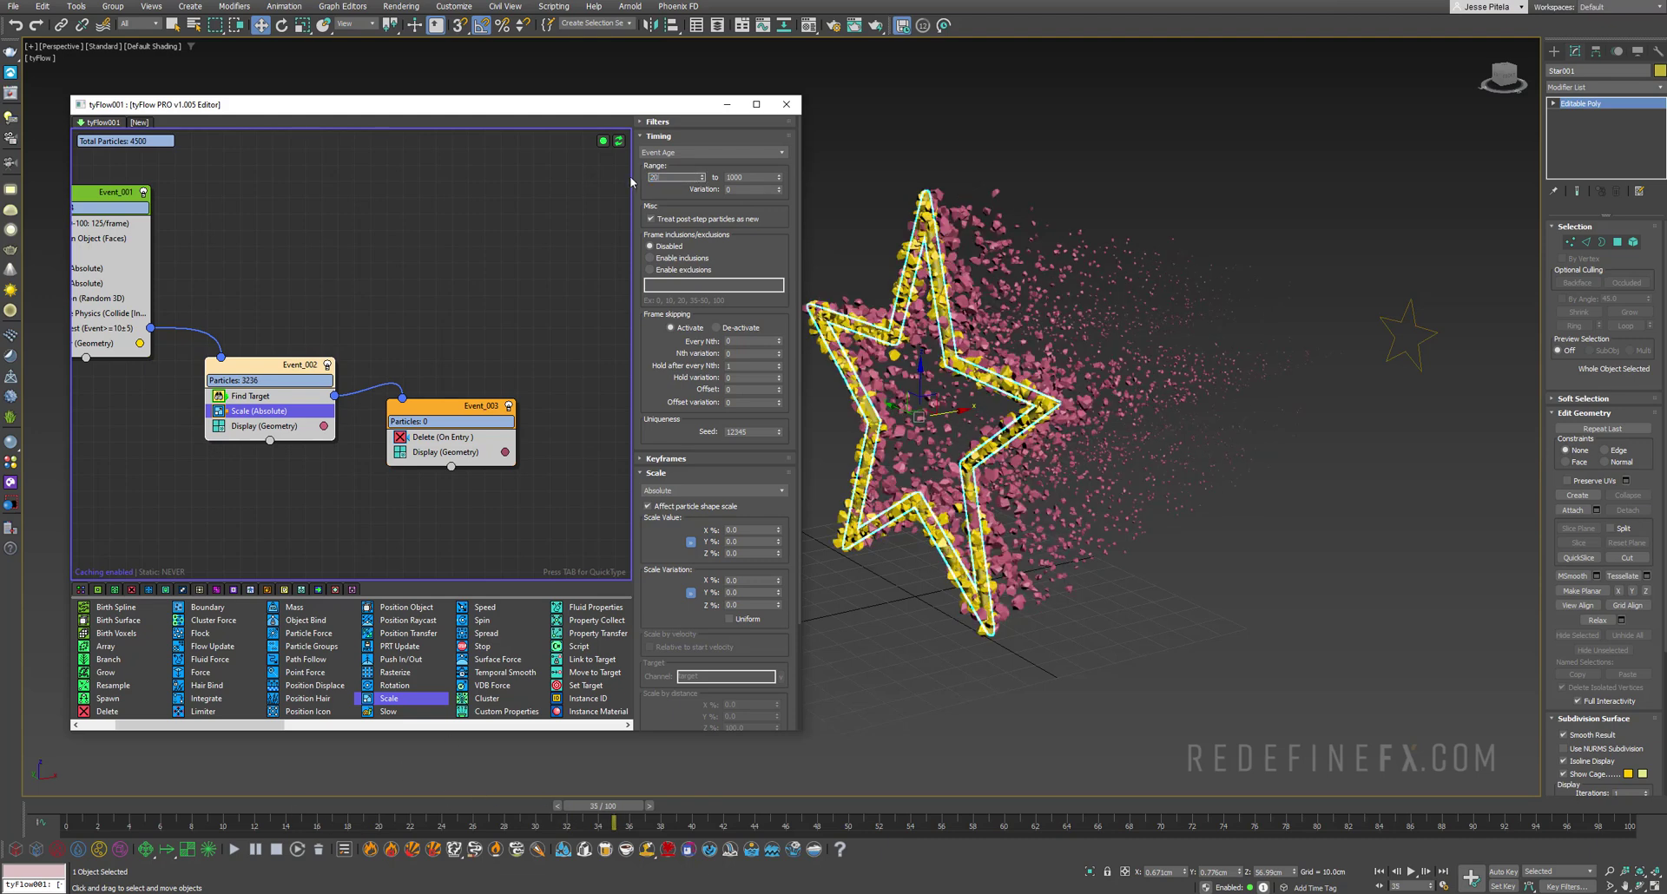
key("Return")
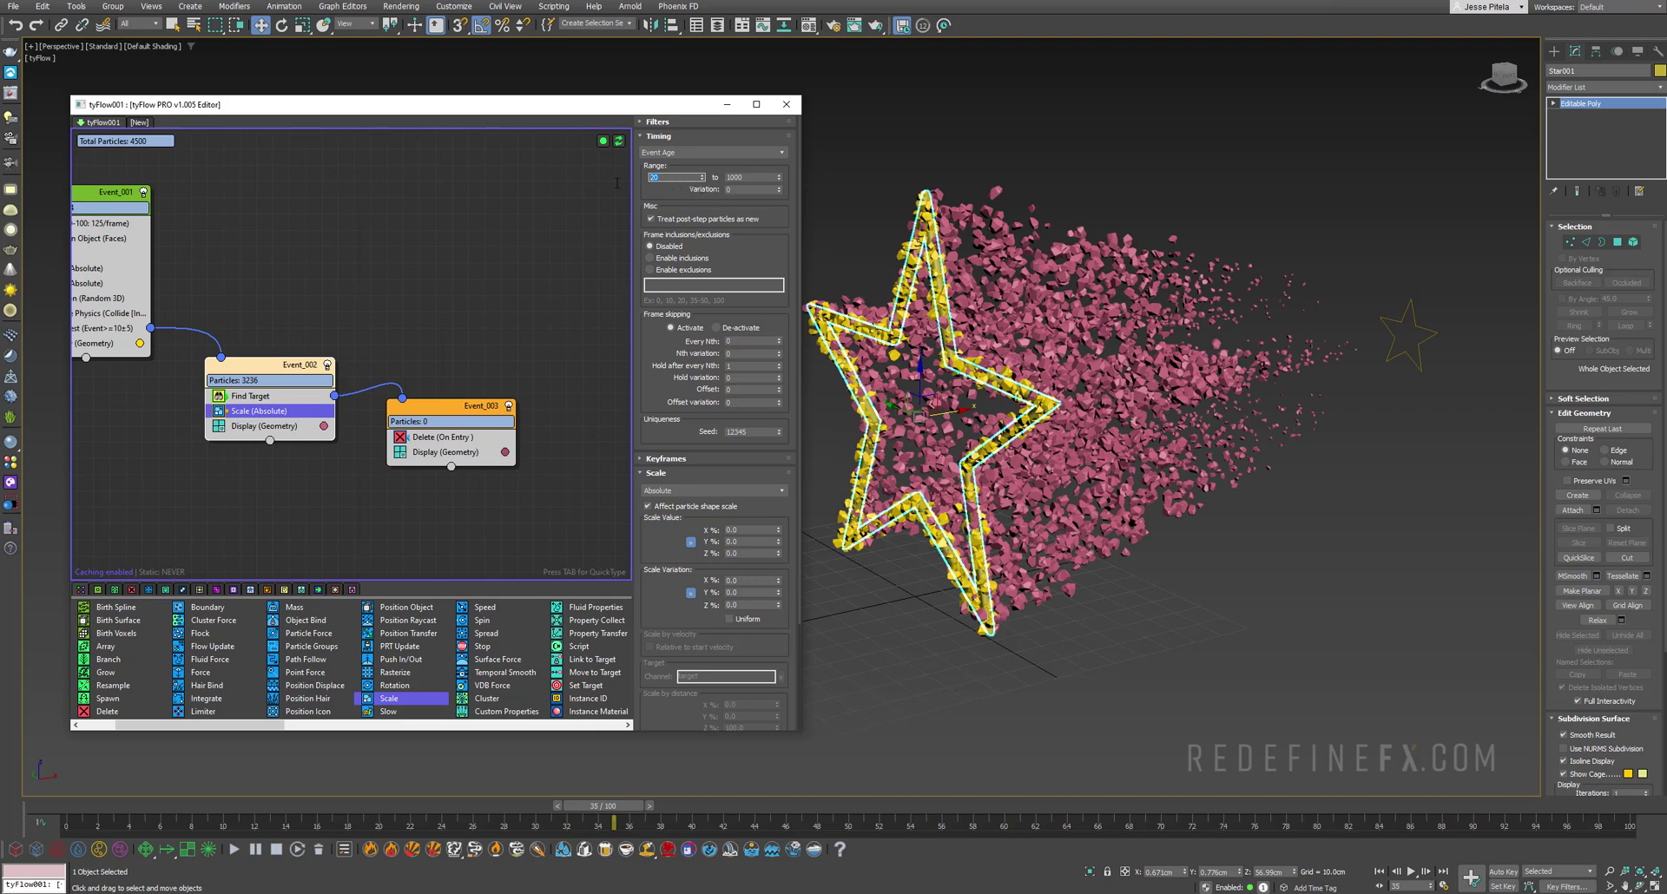
type("5")
key("Return")
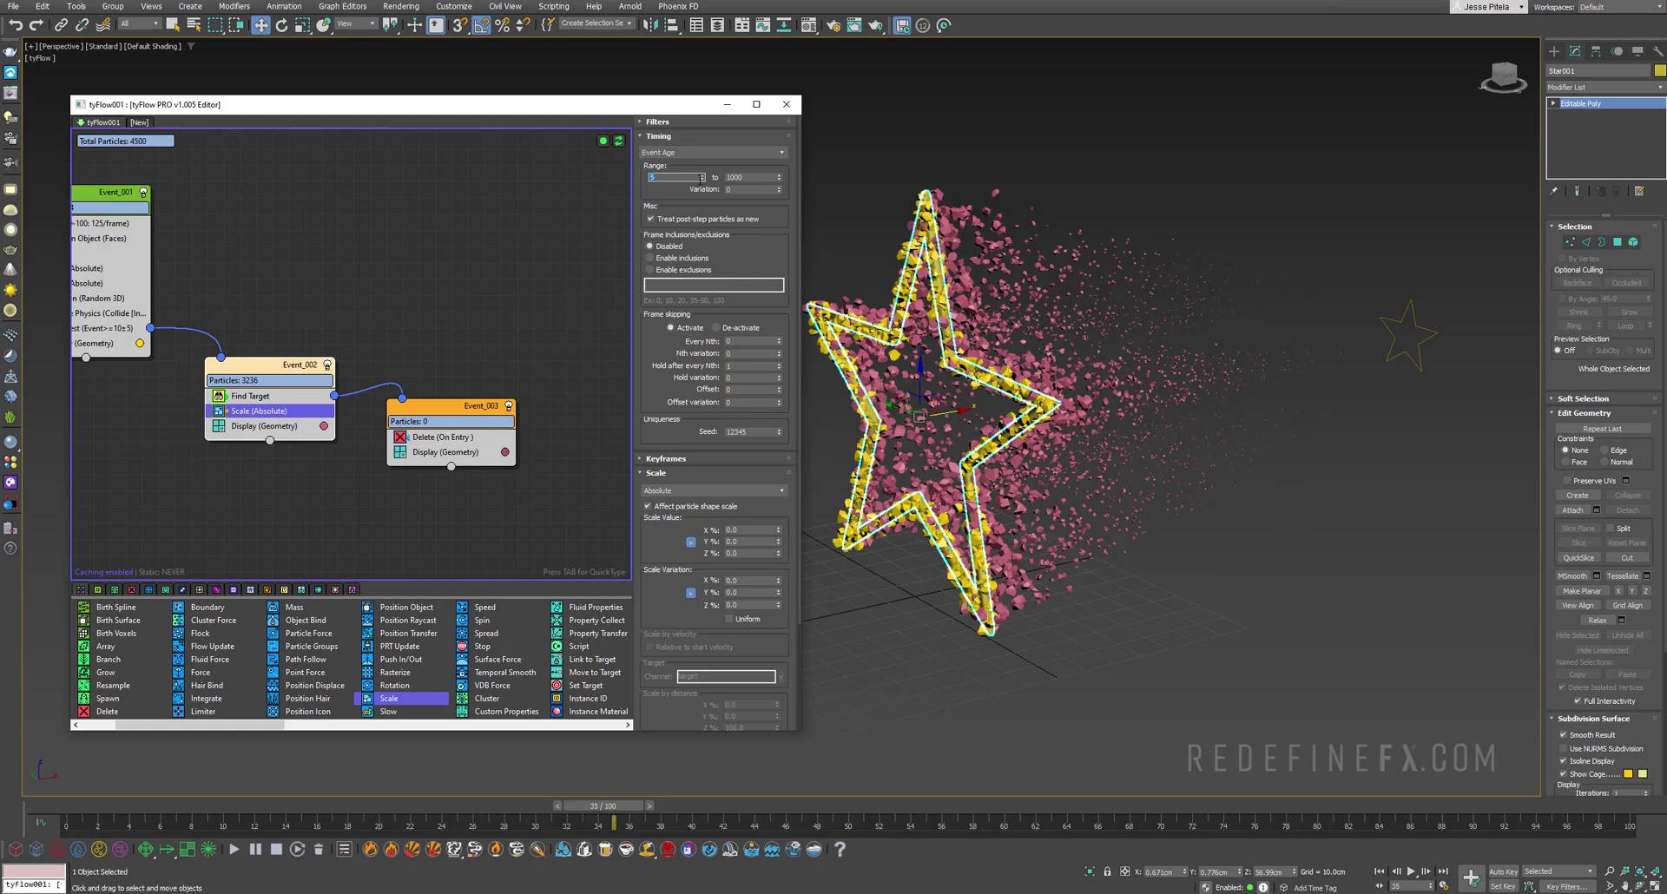
key("Tab")
type("5")
key("Return")
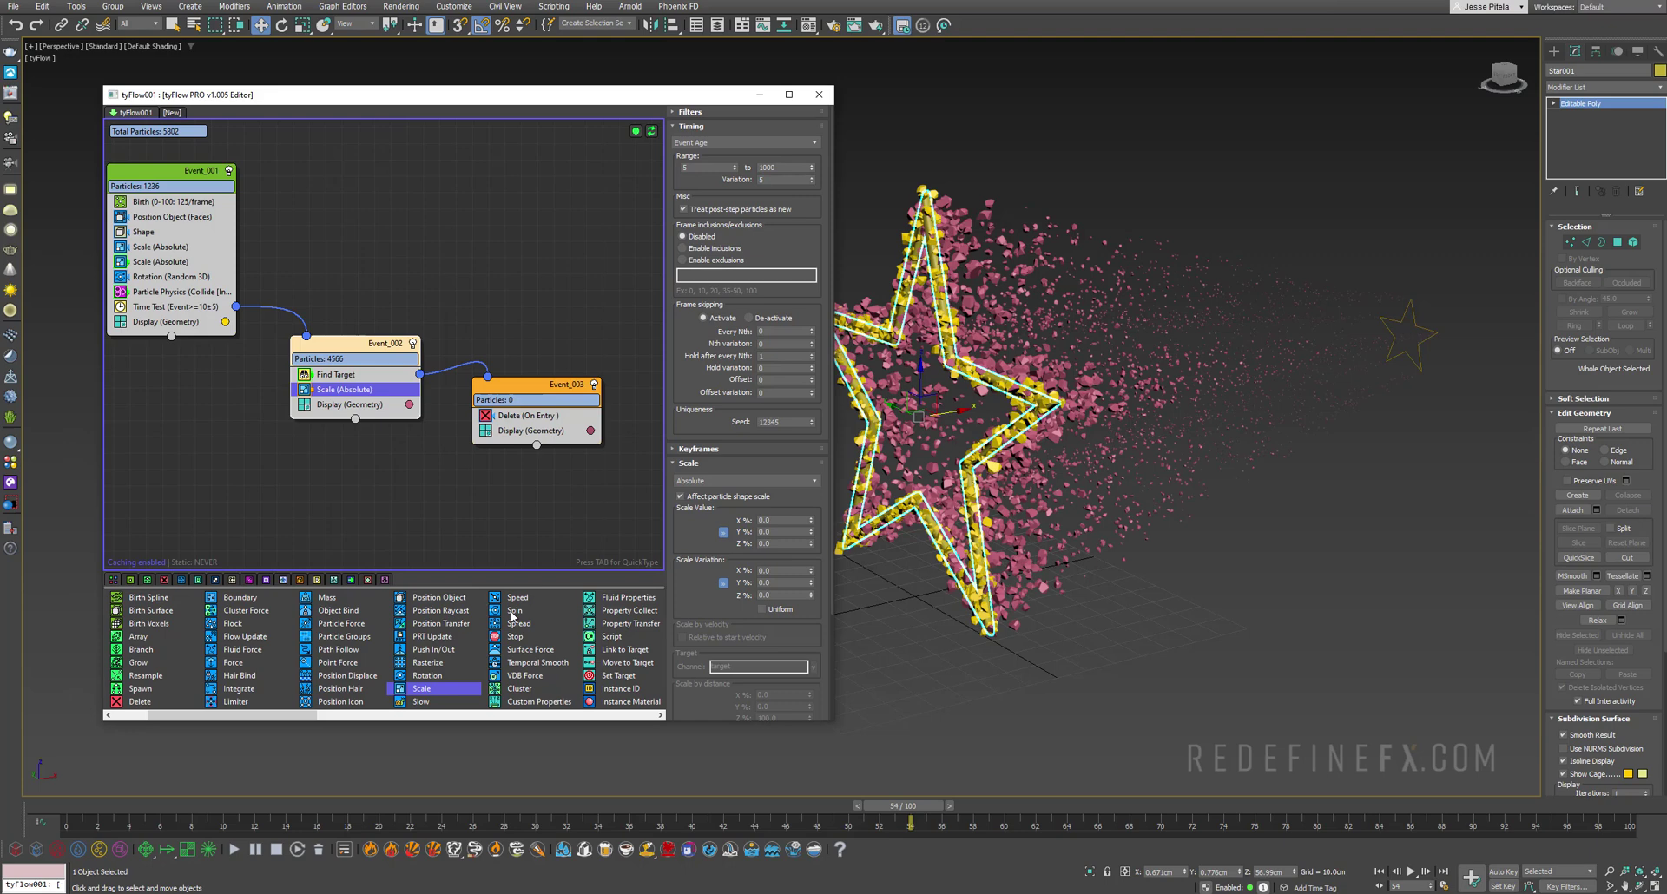
- Add a Random 3D Spin operator to Event_002 with spin rate 200 and variation 30
left_click(515, 611)
left_click_drag(379, 408, 378, 409)
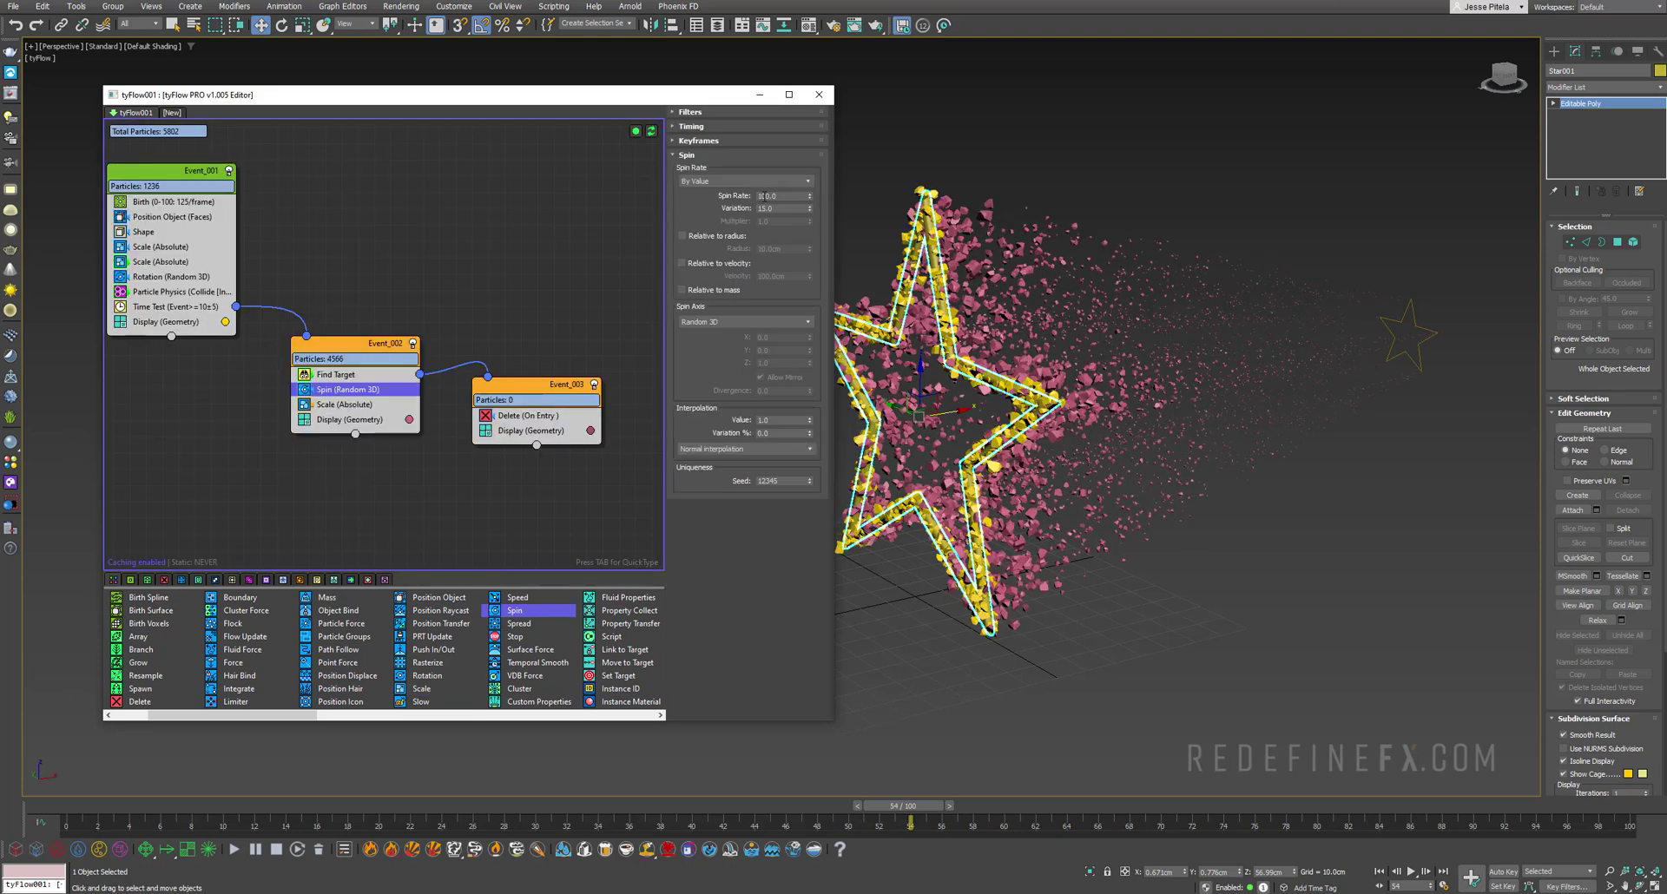
double_click(786, 196)
type("200")
key("Return")
double_click(785, 209)
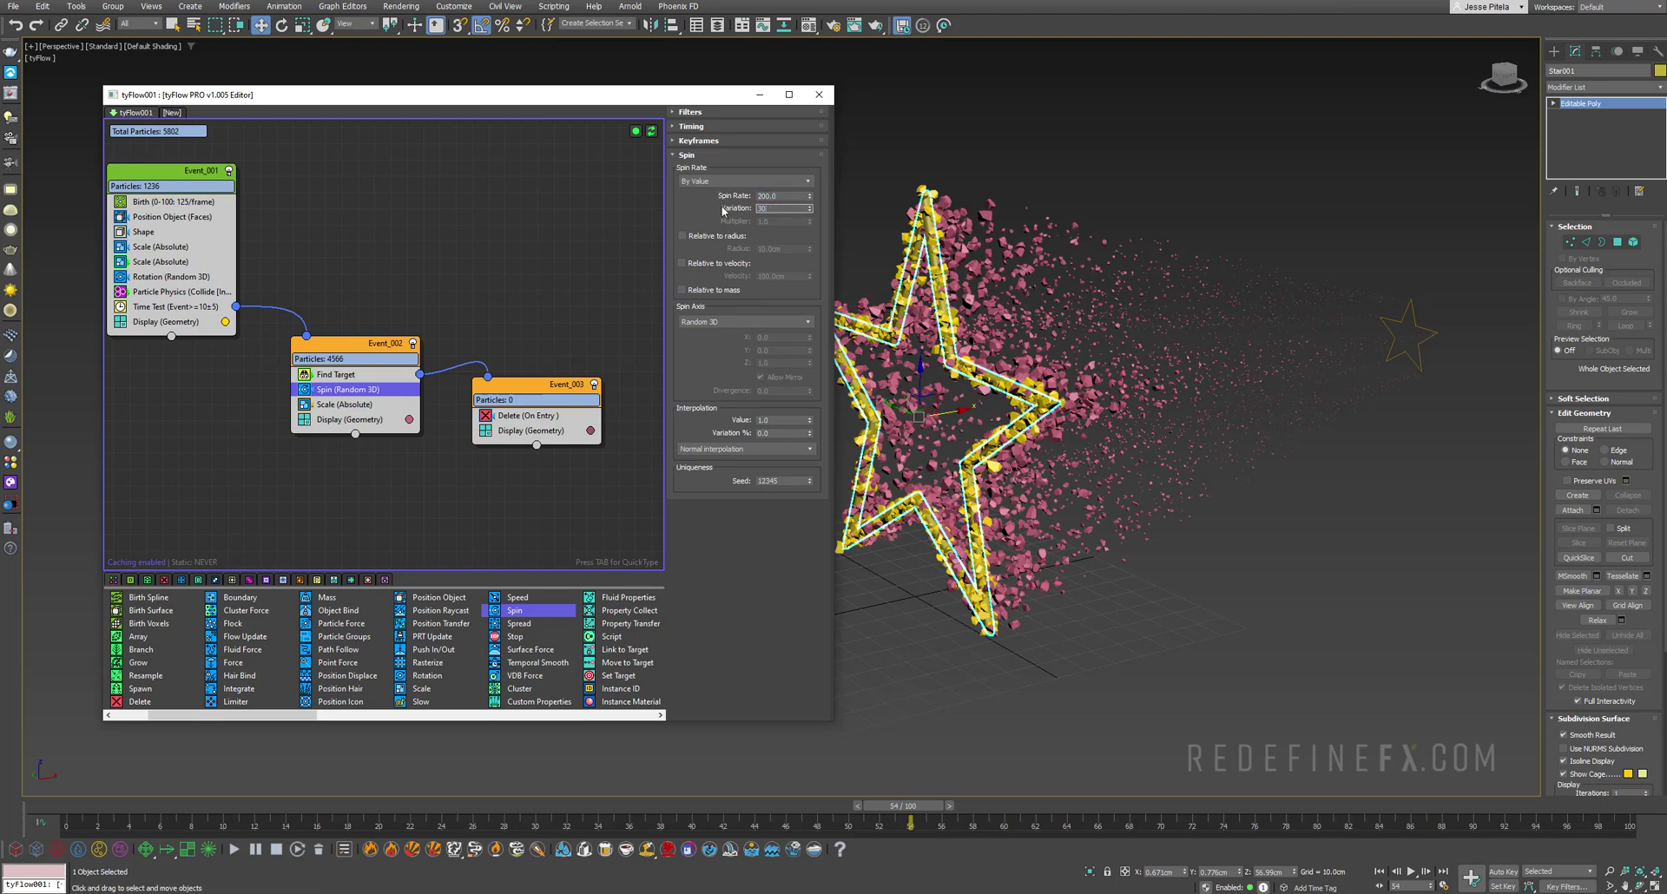
type("30")
key("Return")
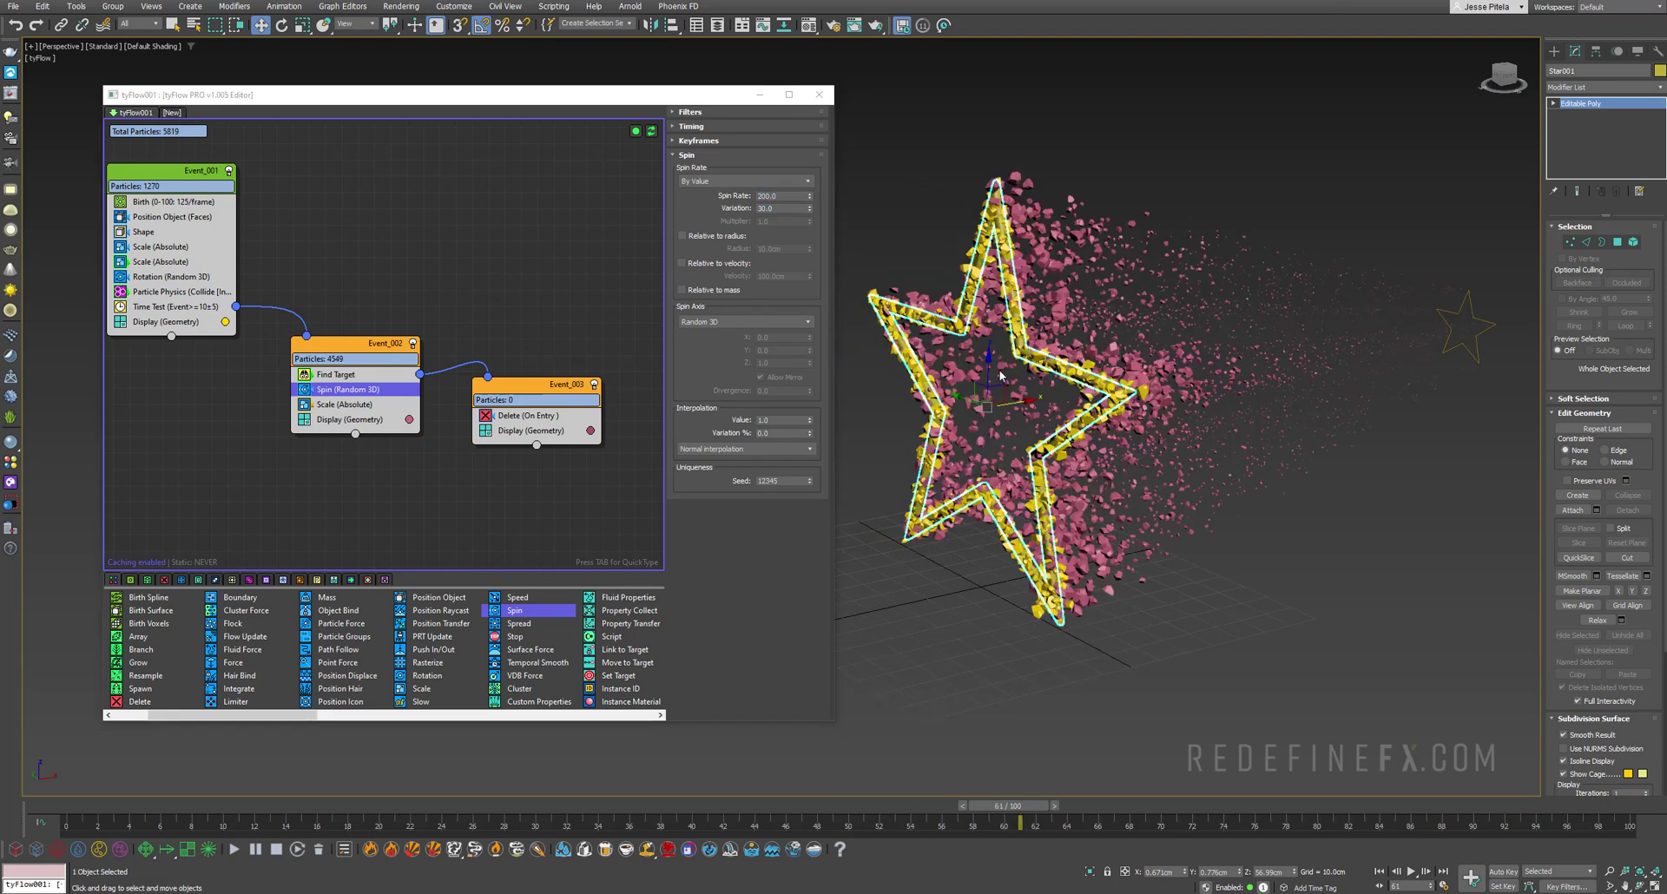
scroll(942, 248, "up", 3)
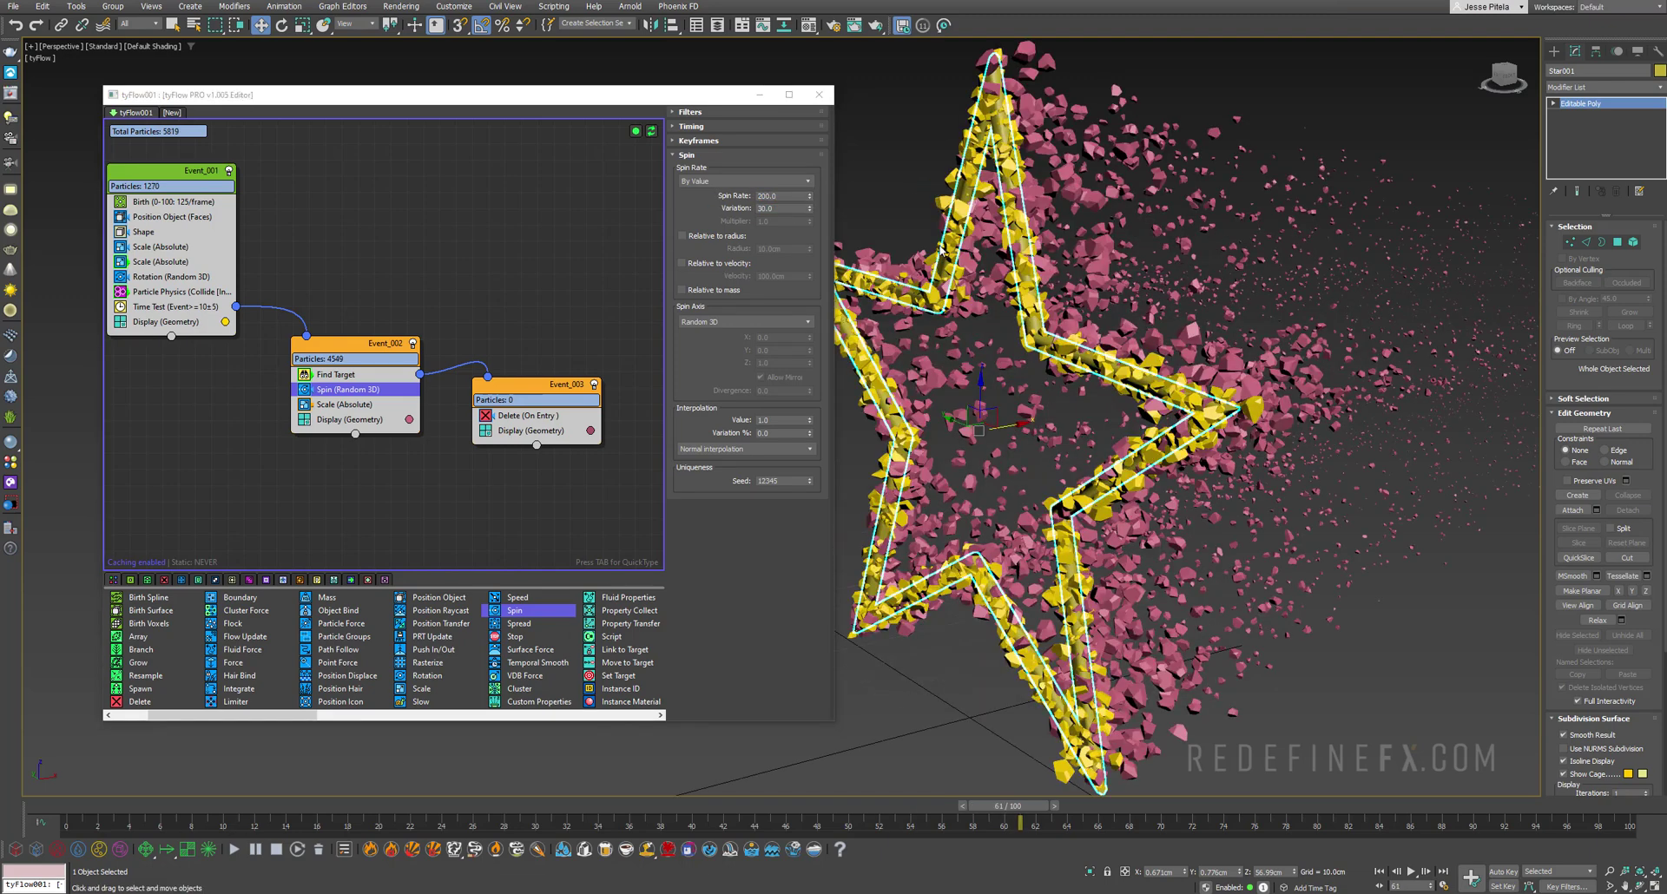
- Copy Event_001's yellow display colour onto Event_002 and Event_003, then scrub to frame 53
left_click(174, 322)
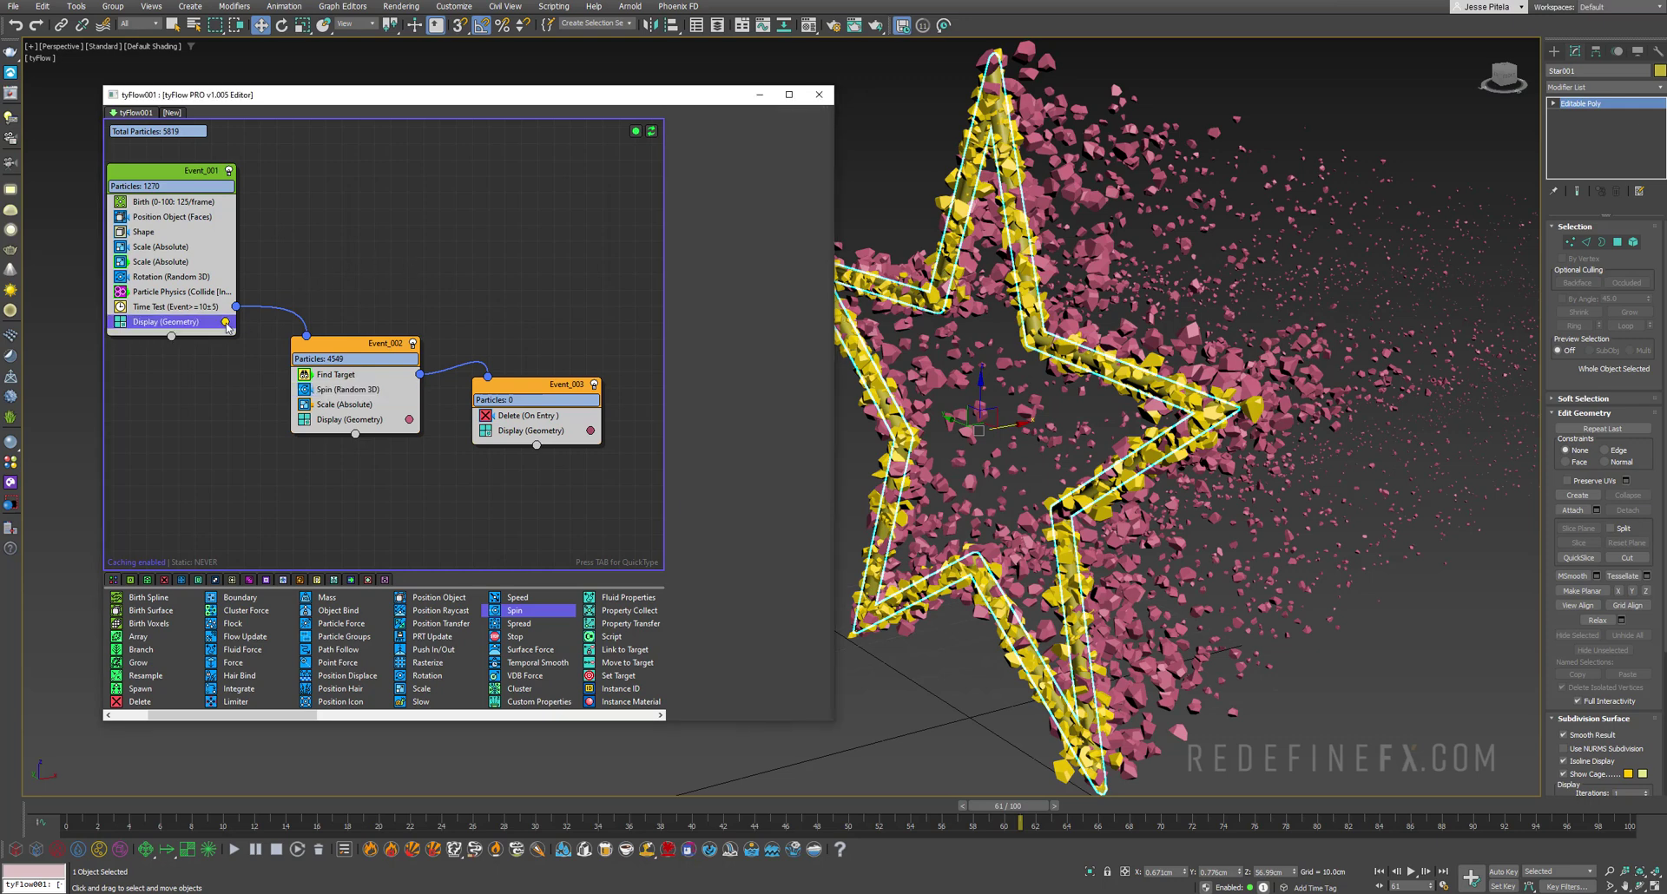
right_click(226, 322)
left_click(261, 332)
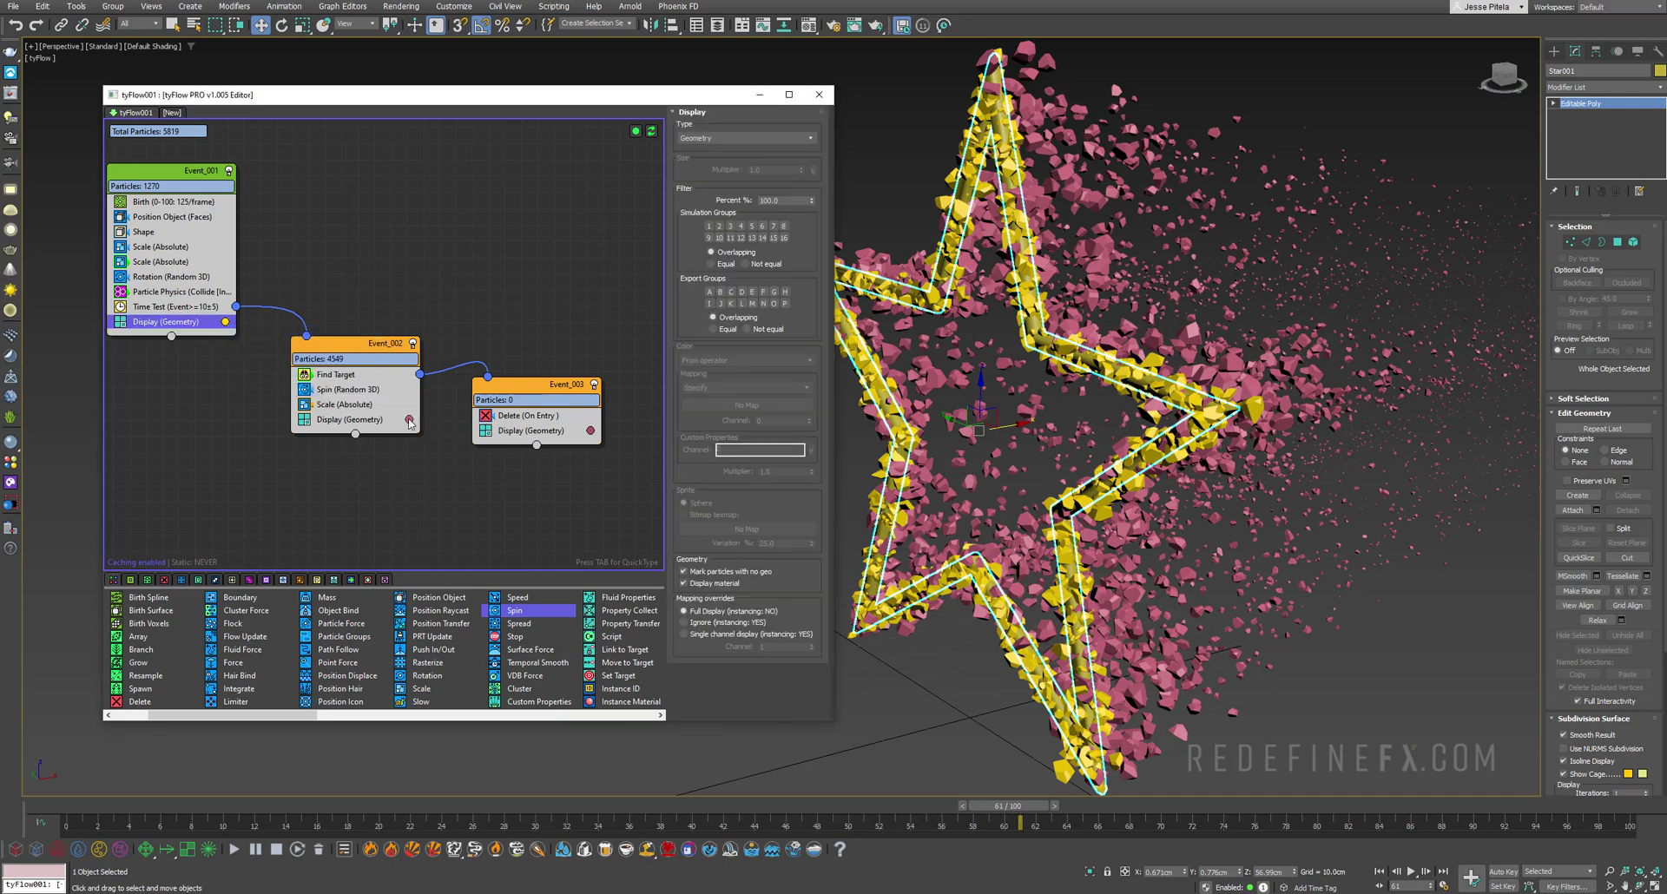
right_click(410, 421)
left_click(434, 442)
left_click(591, 431)
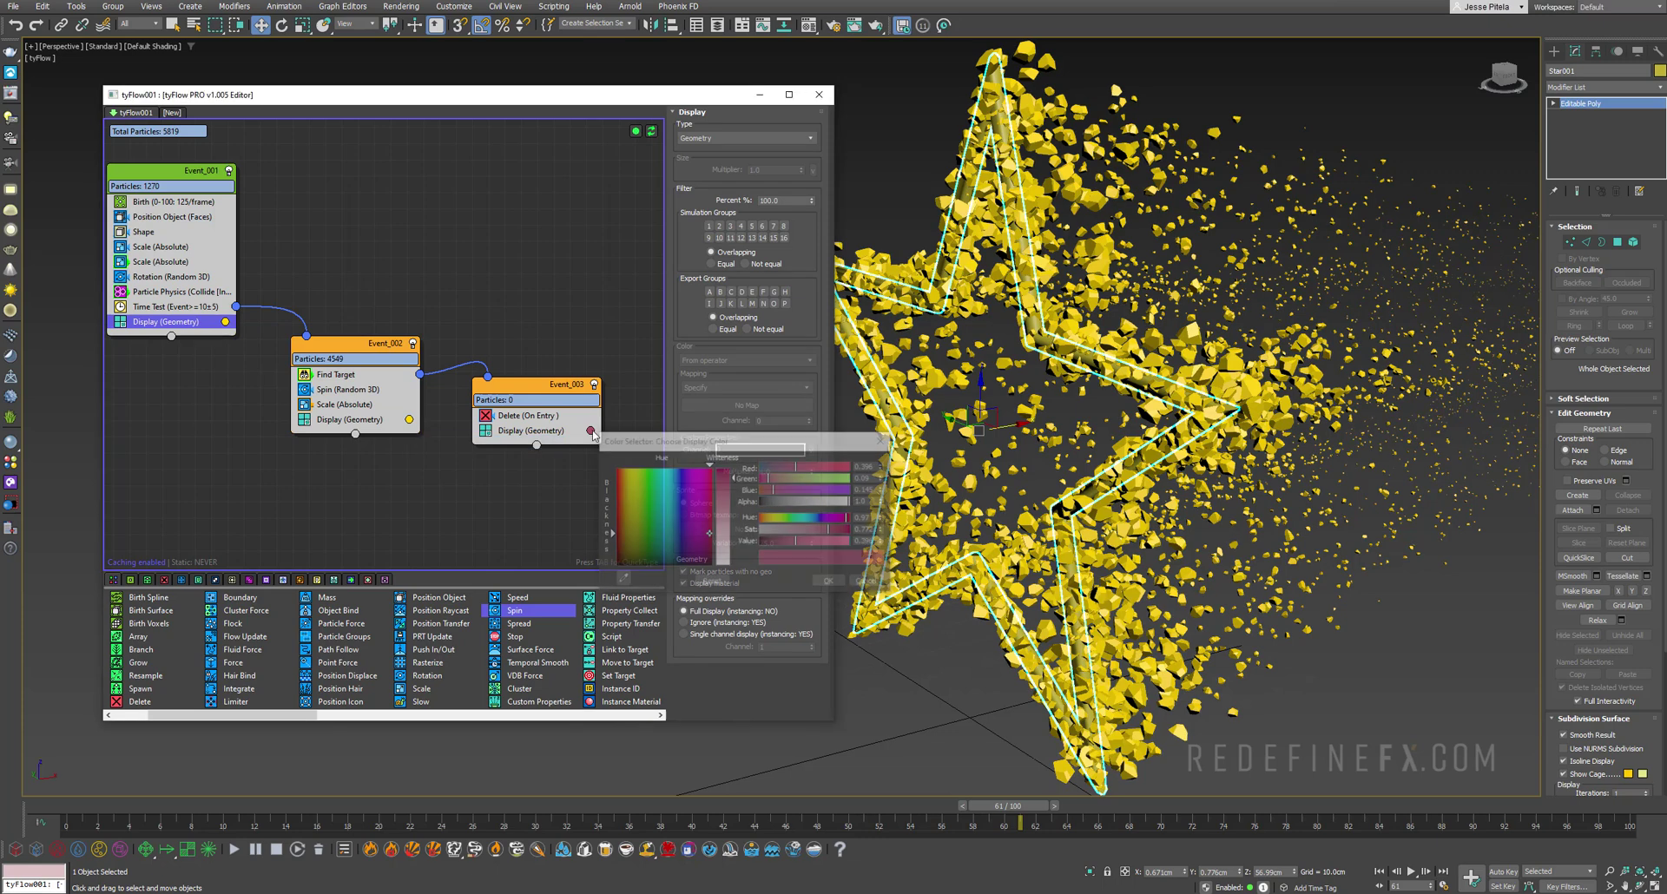
left_click(879, 440)
right_click(591, 430)
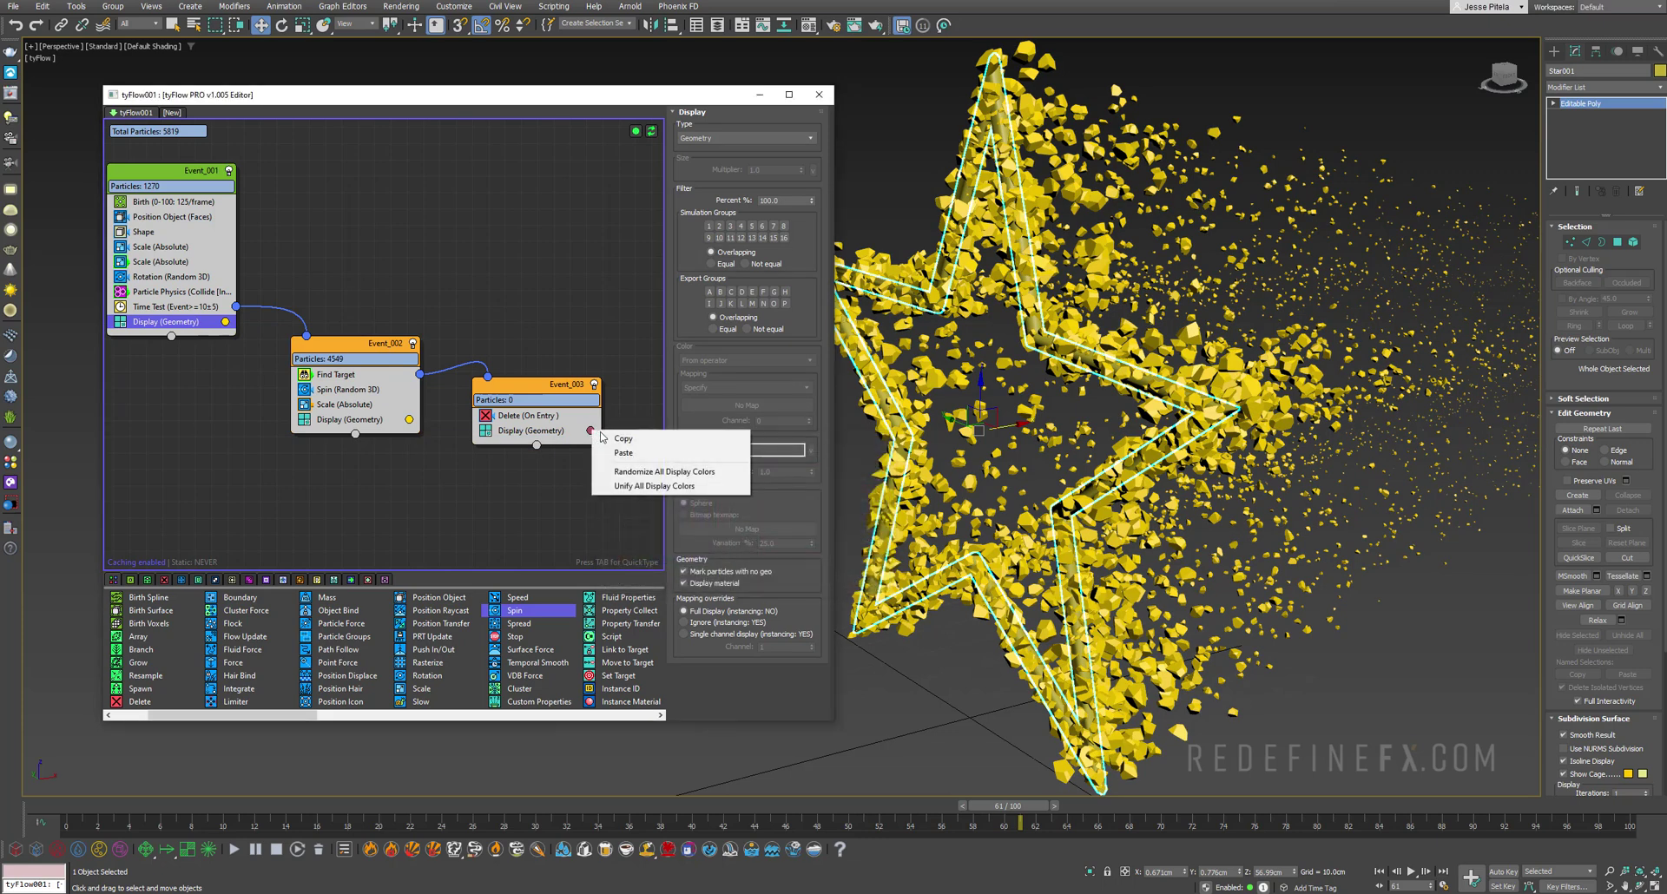
left_click(623, 452)
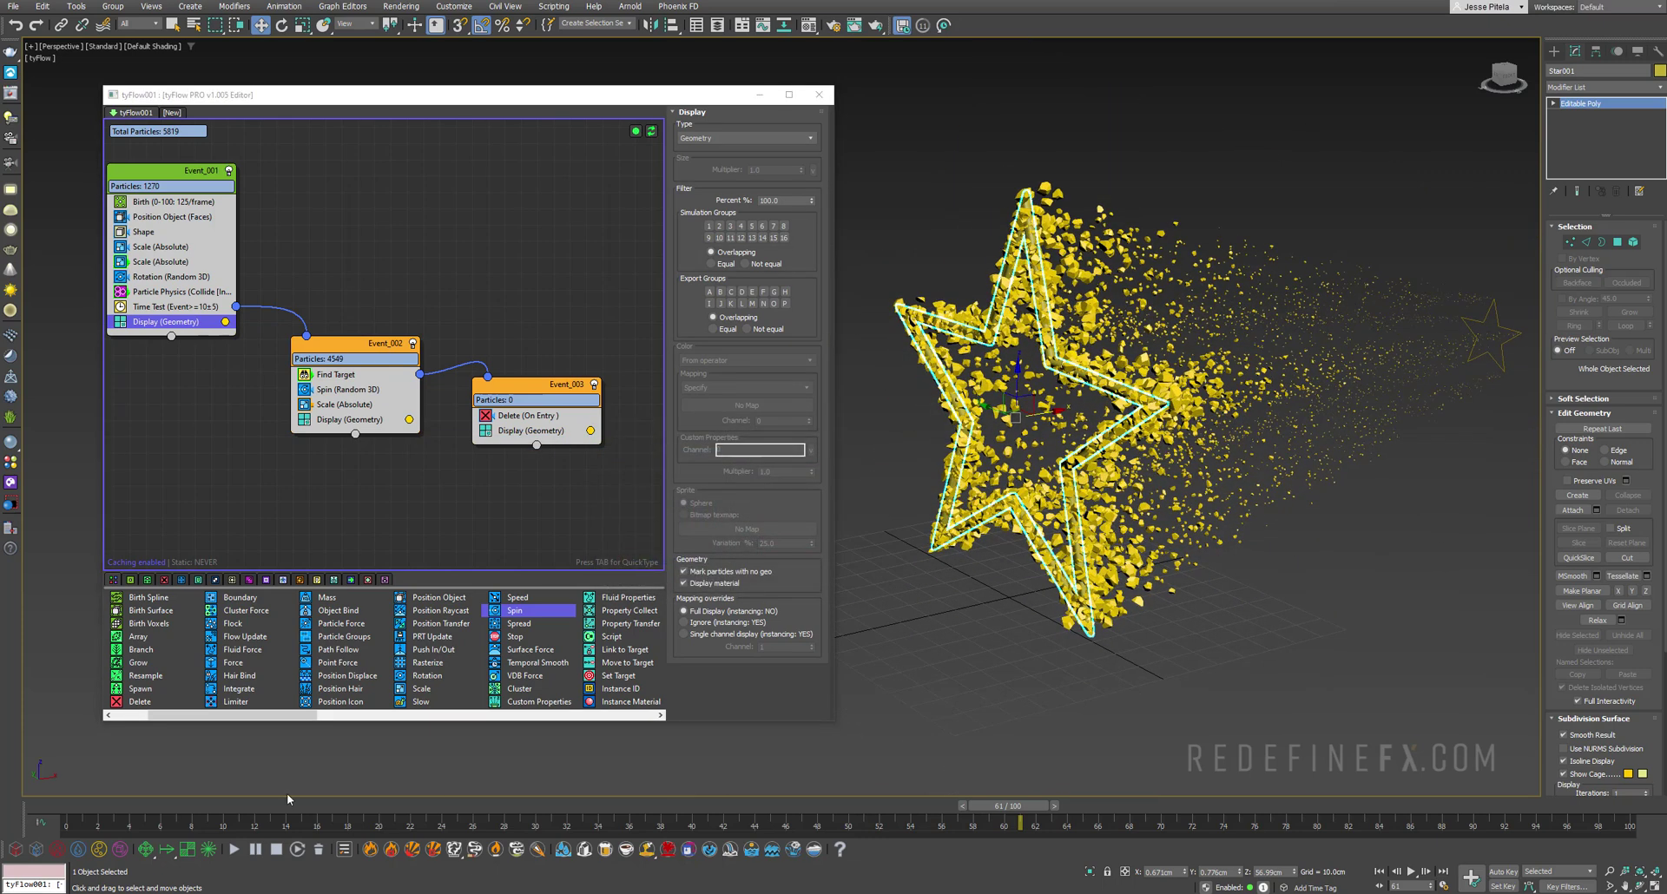
left_click_drag(289, 800, 1083, 795)
left_click(912, 718)
key("alt+Tab")
left_click_drag(354, 660, 383, 640)
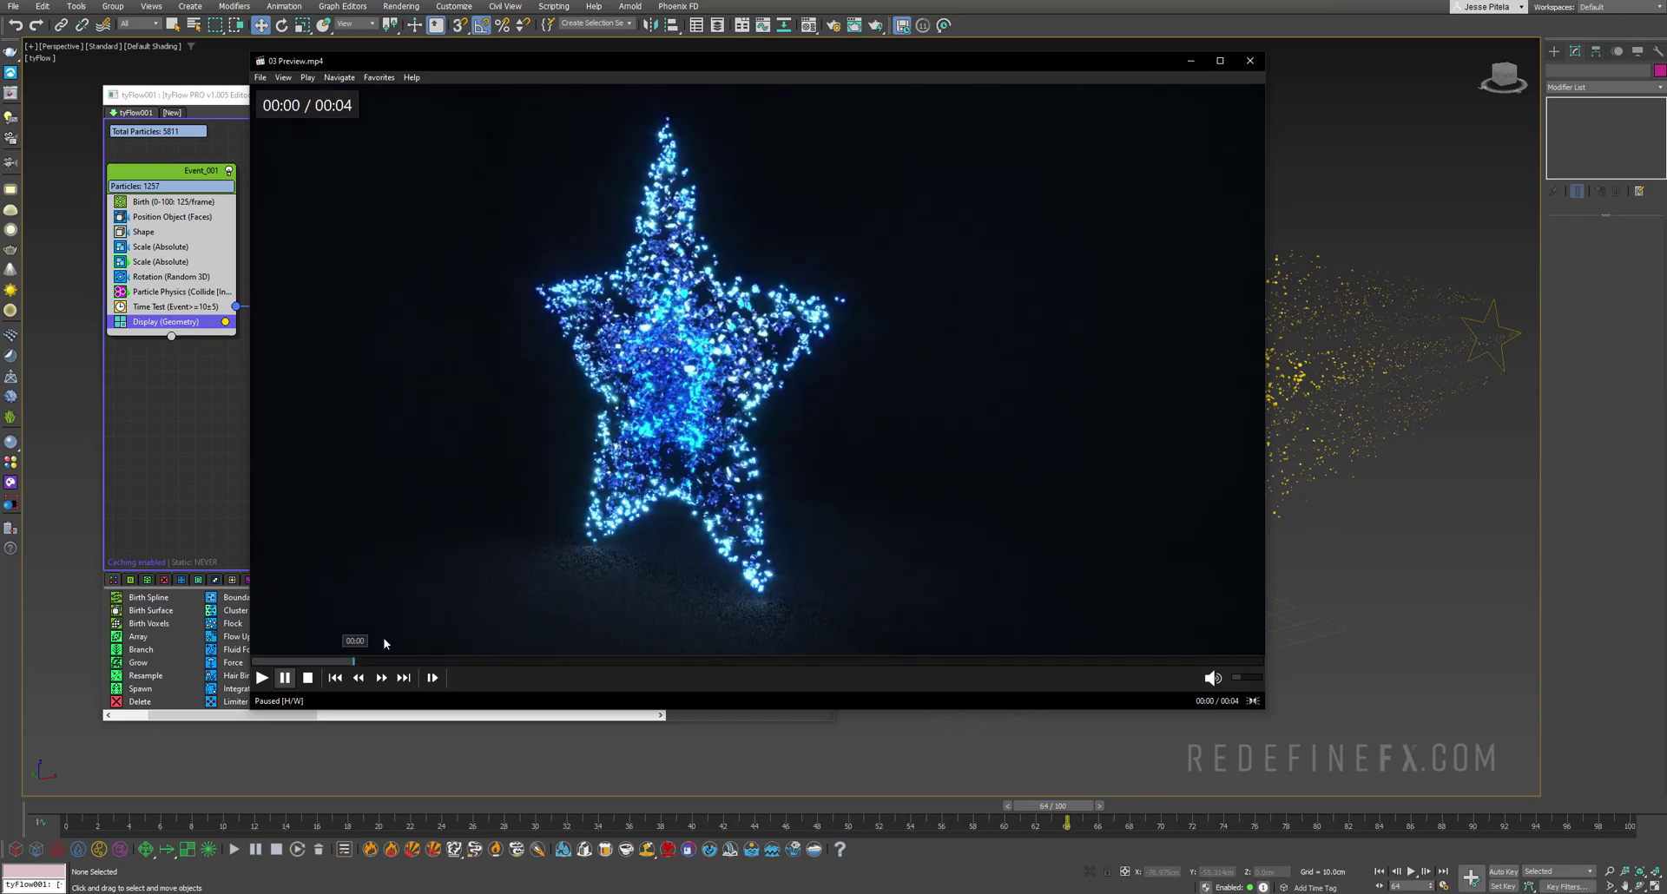
left_click(497, 525)
left_click(771, 478)
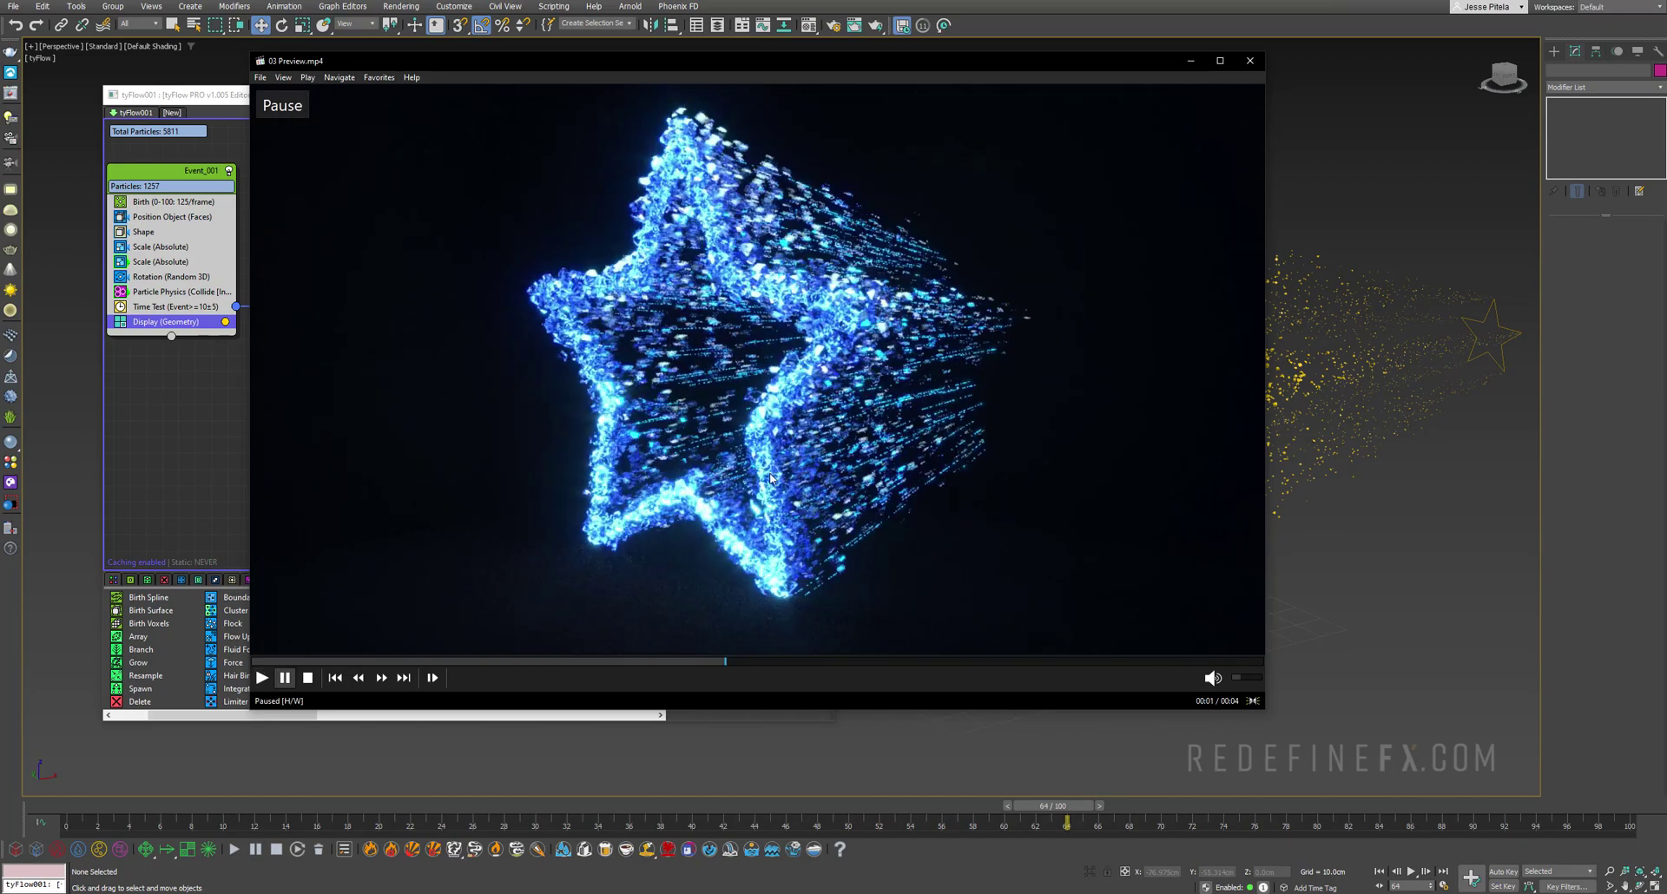
left_click(341, 661)
left_click(434, 564)
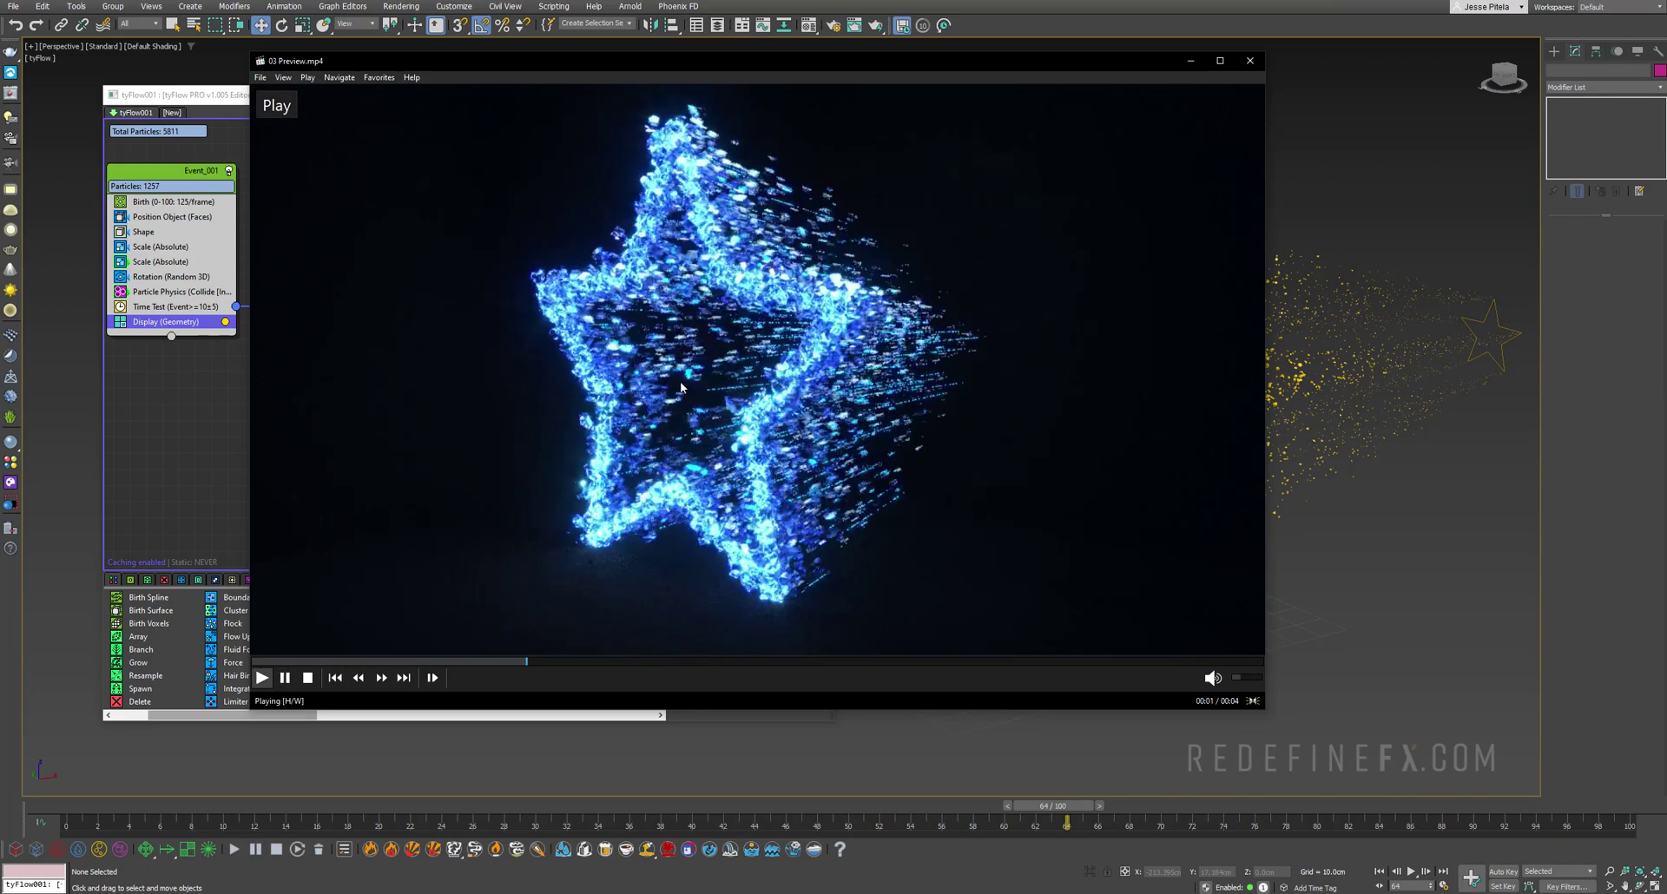
key("space")
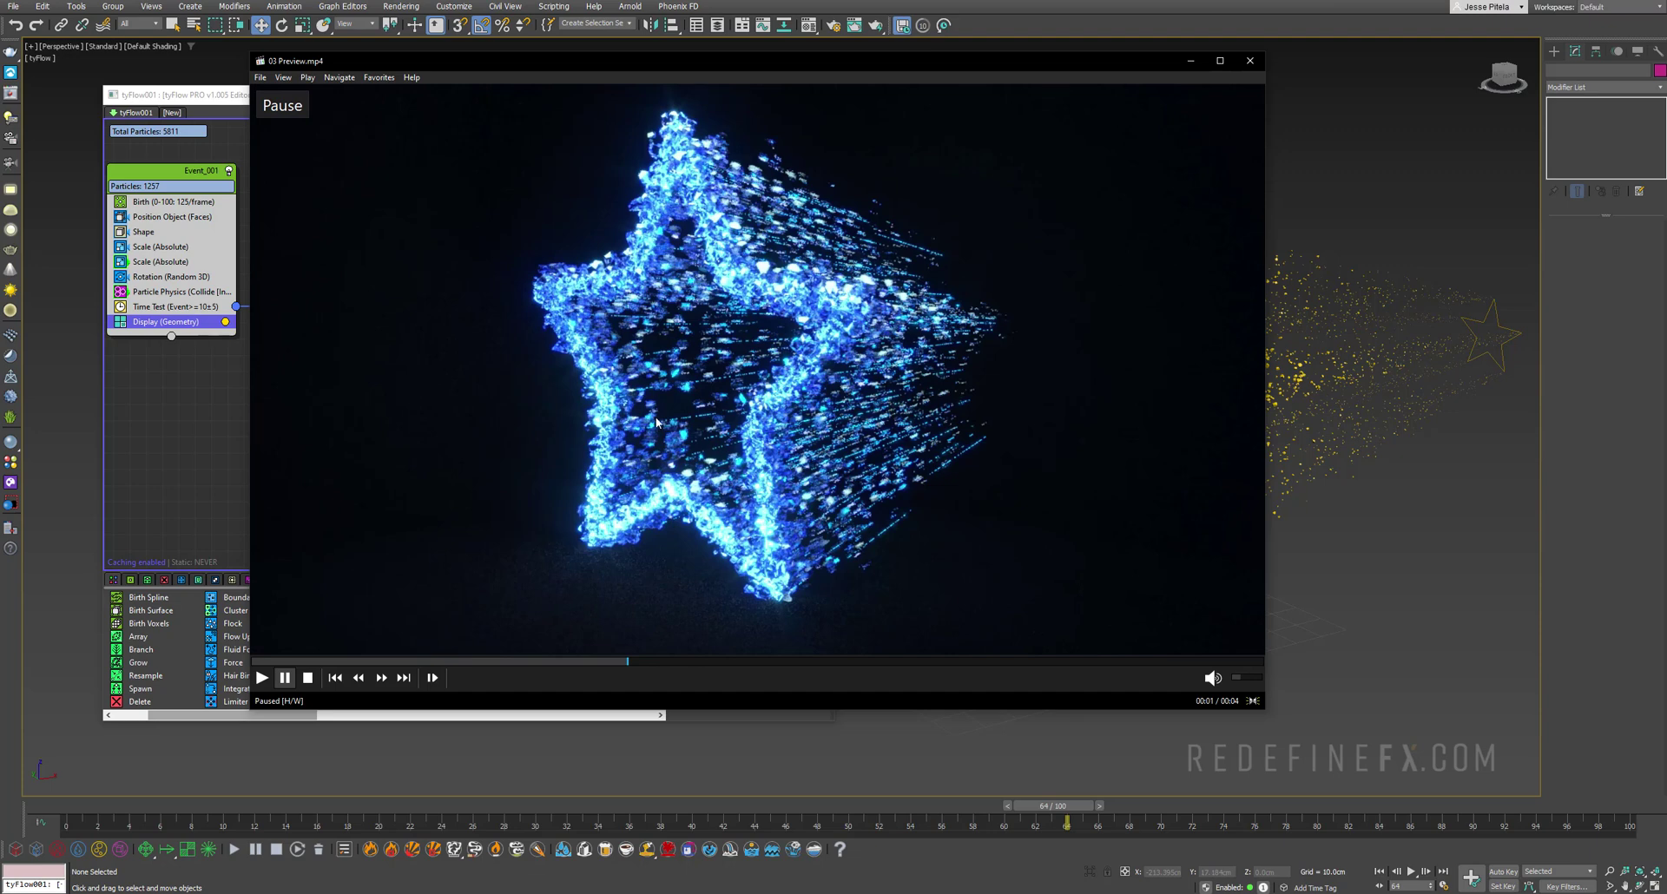
left_click(1189, 61)
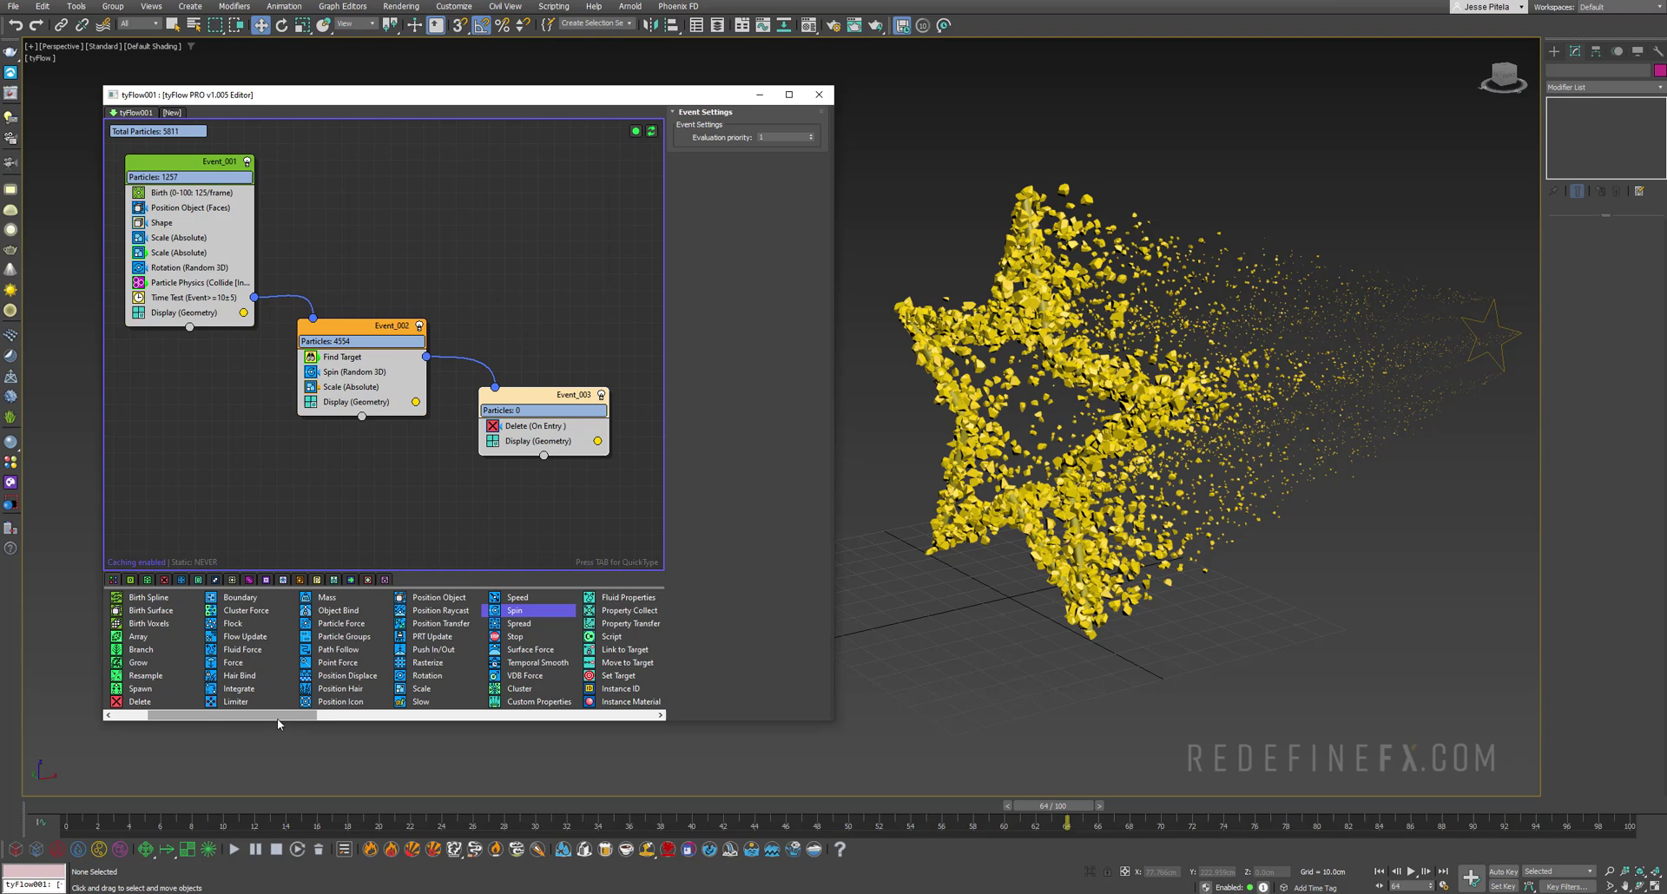
- Add a Split operator to Event_002 with Percent set to 5
left_click_drag(277, 715, 554, 716)
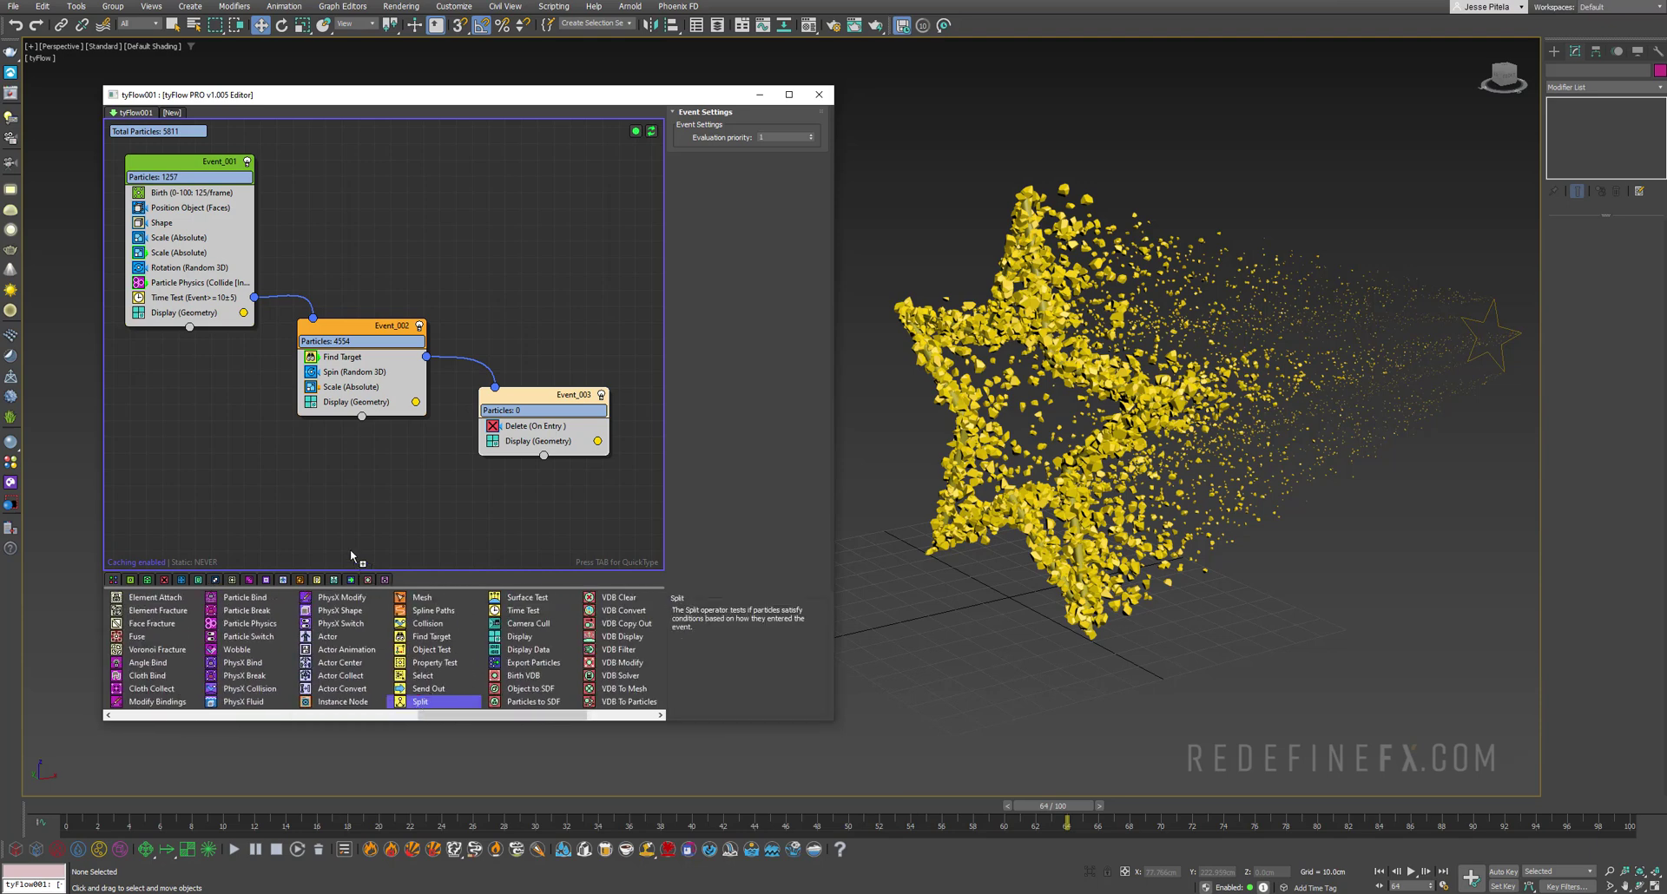
left_click_drag(325, 404, 325, 404)
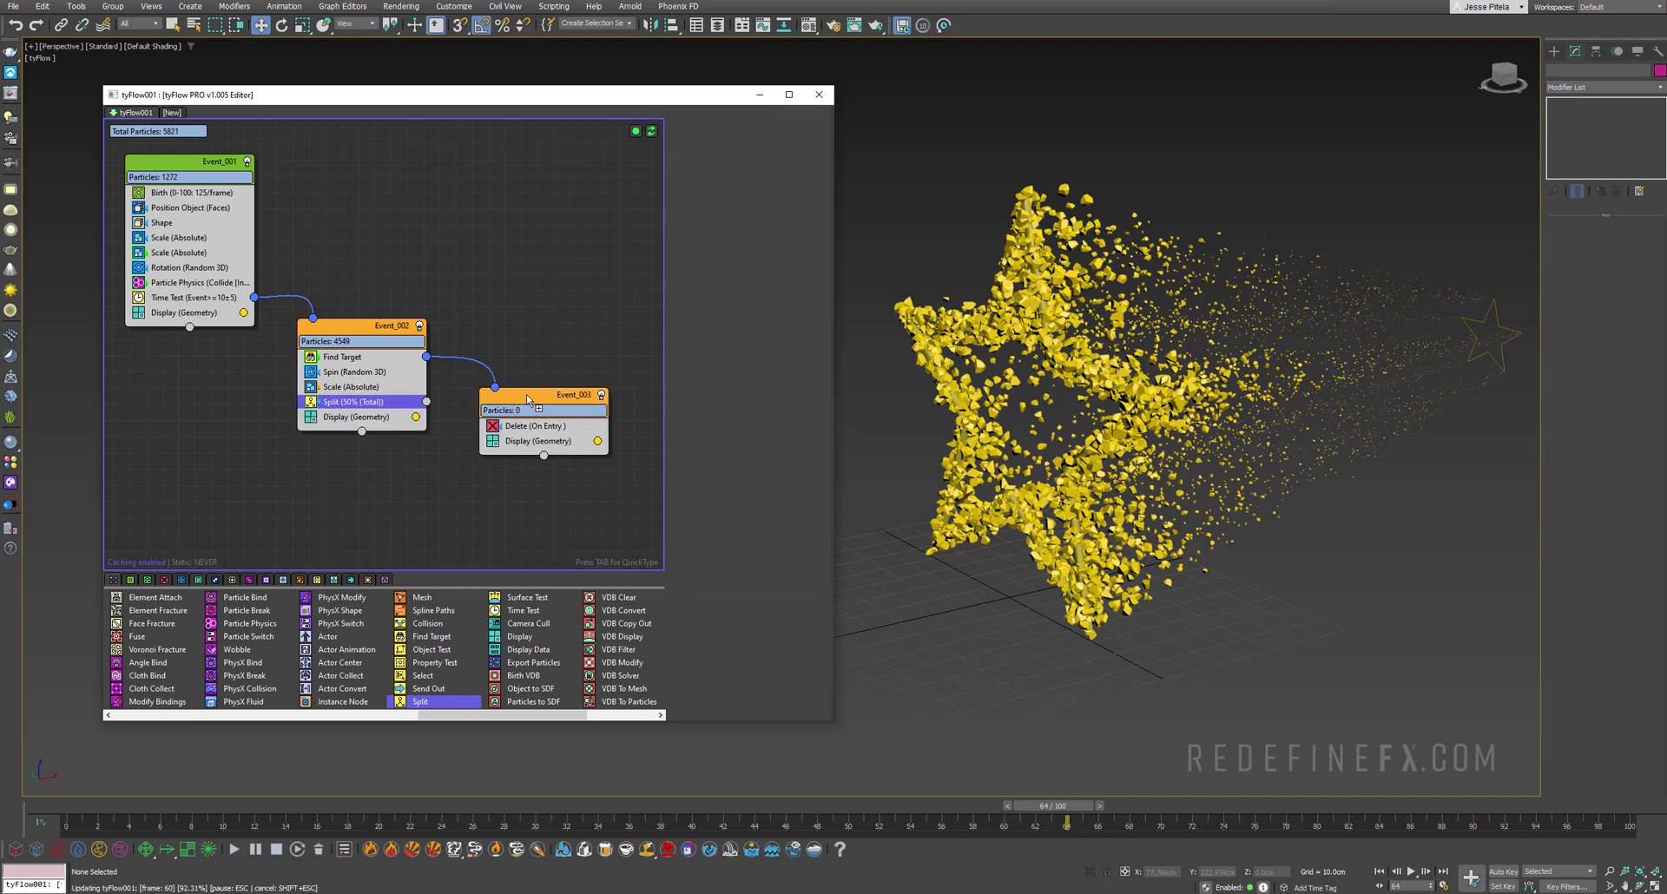
left_click_drag(529, 400, 535, 389)
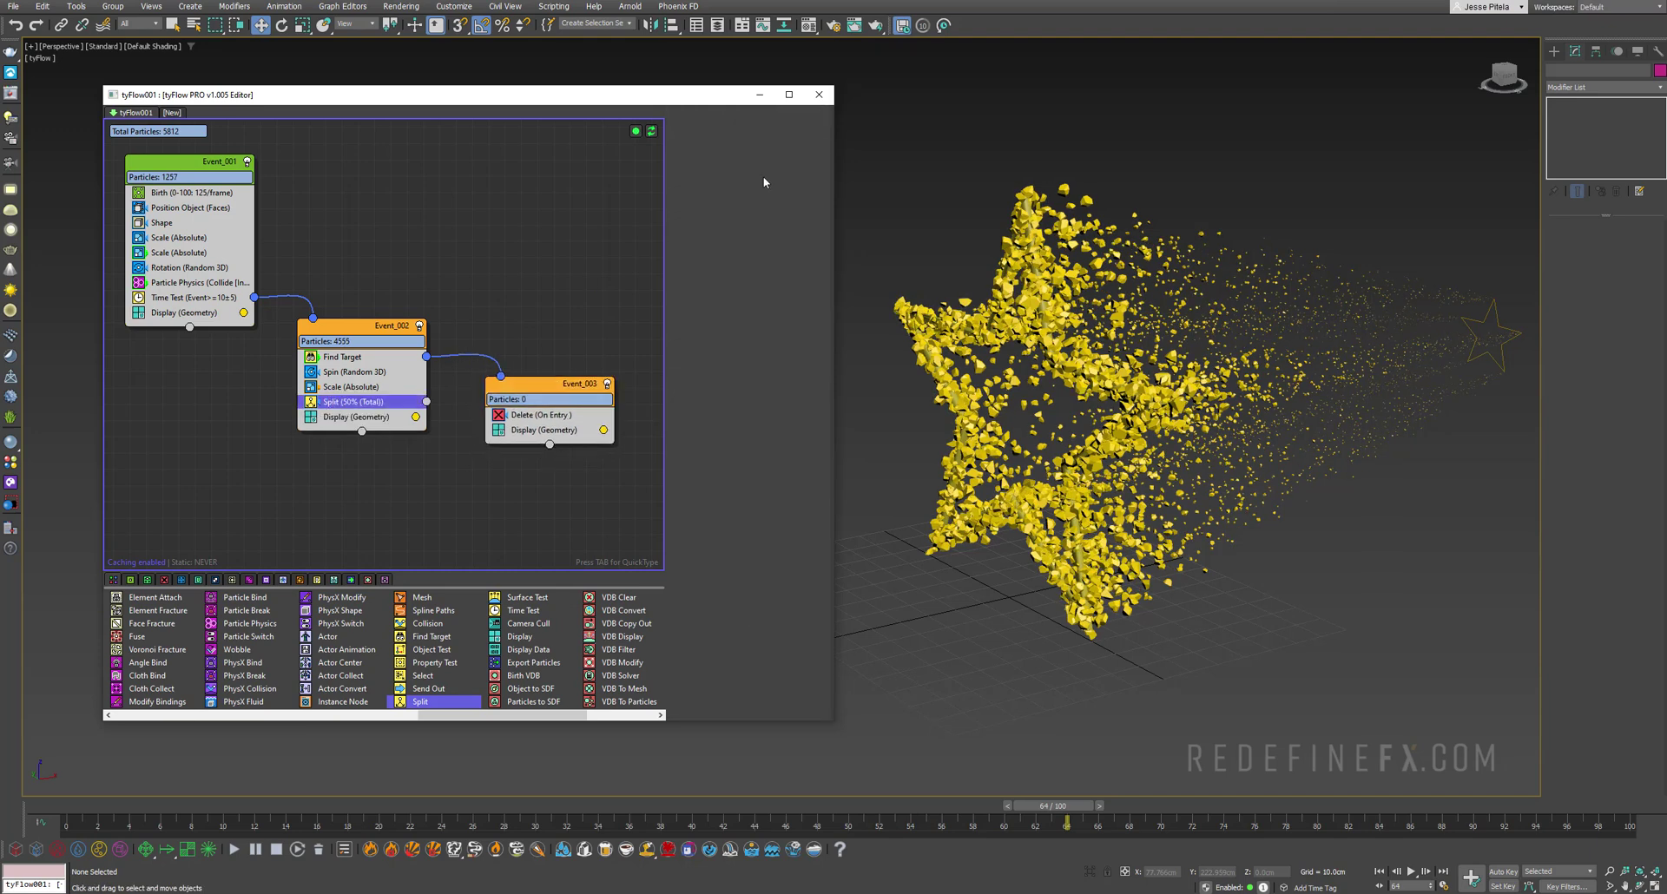
type("5")
key("Return")
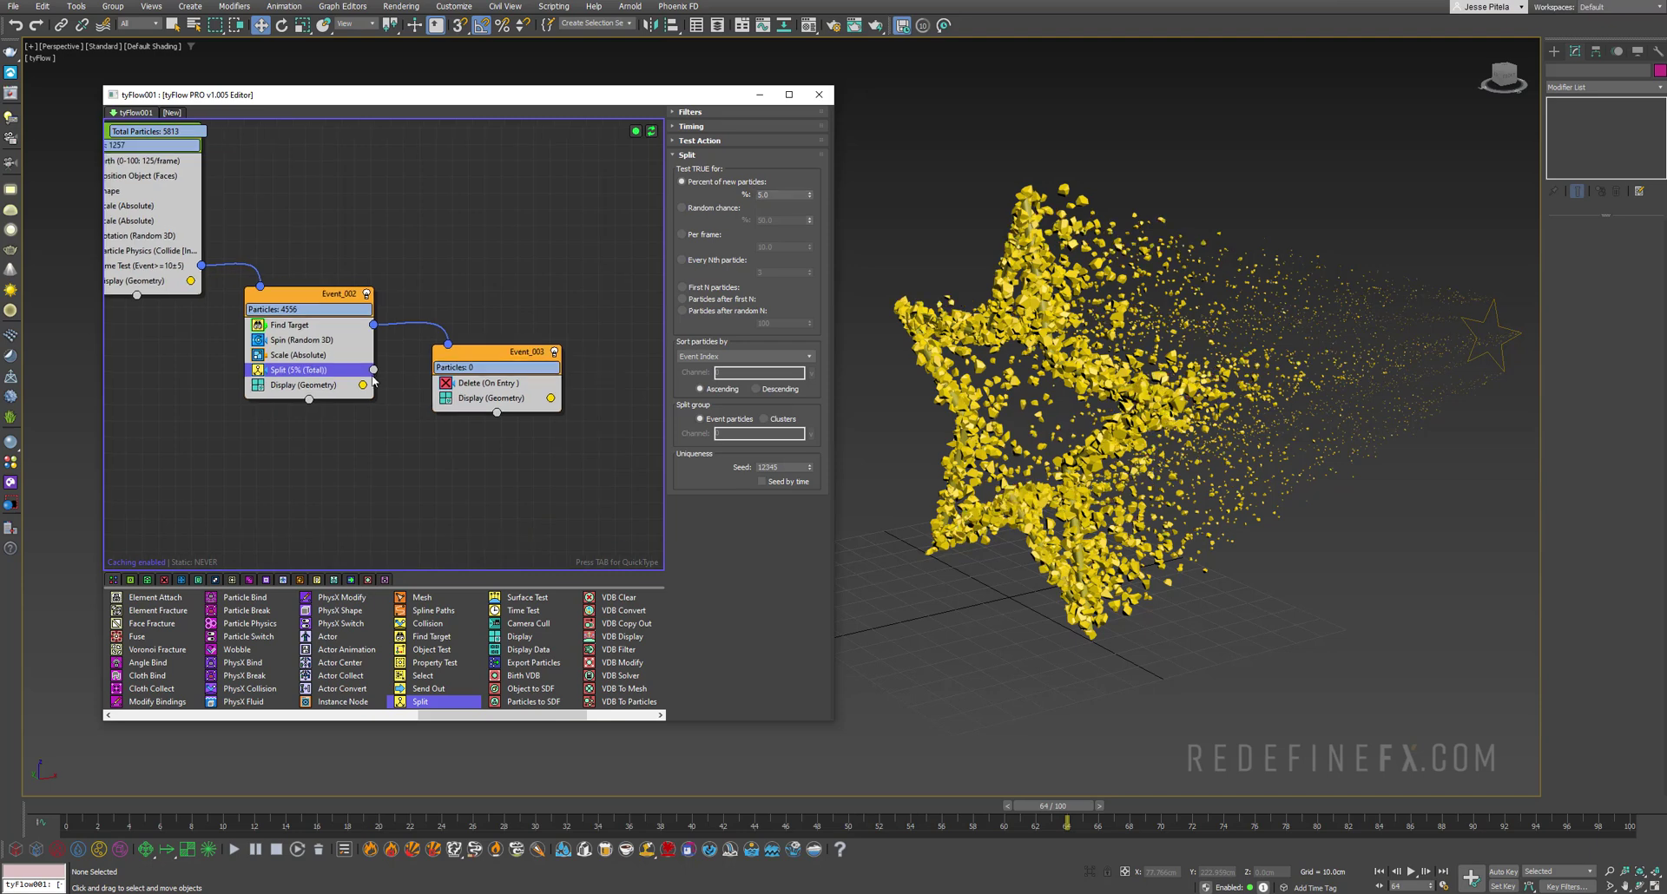
- Connect Split's output to a new Event_004 and pick the Spline Paths operator for it
left_click_drag(374, 370, 391, 469)
left_click(411, 477)
left_click(410, 476)
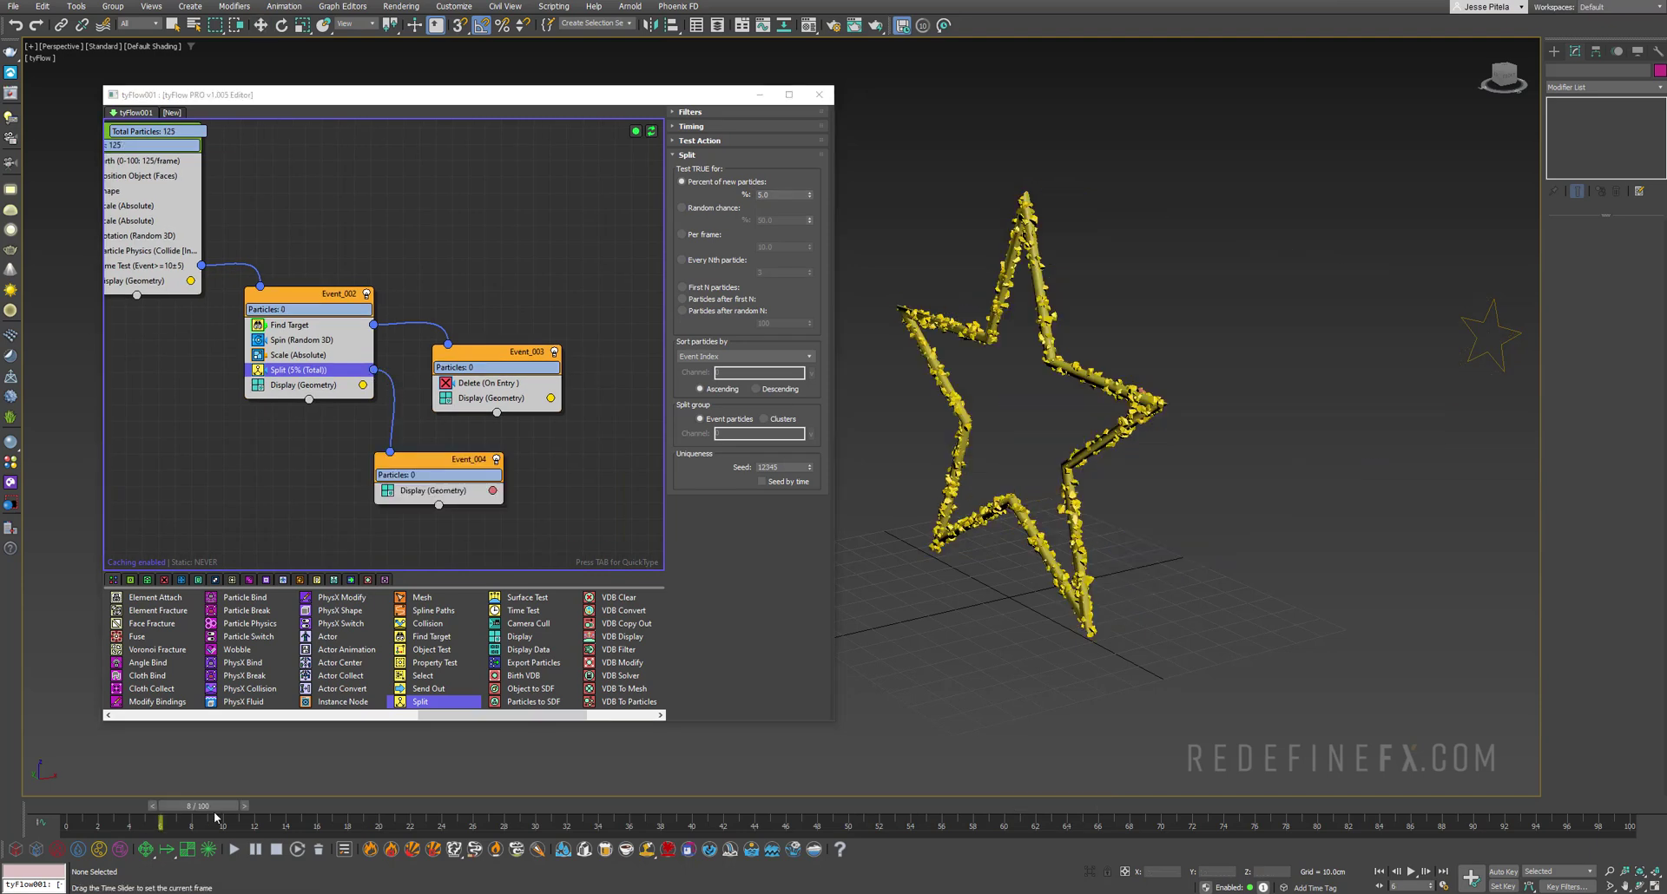
left_click(401, 612)
- Add Spline Paths to Event_004 and create a new tySplines001 object for the paths
left_click_drag(408, 510, 410, 505)
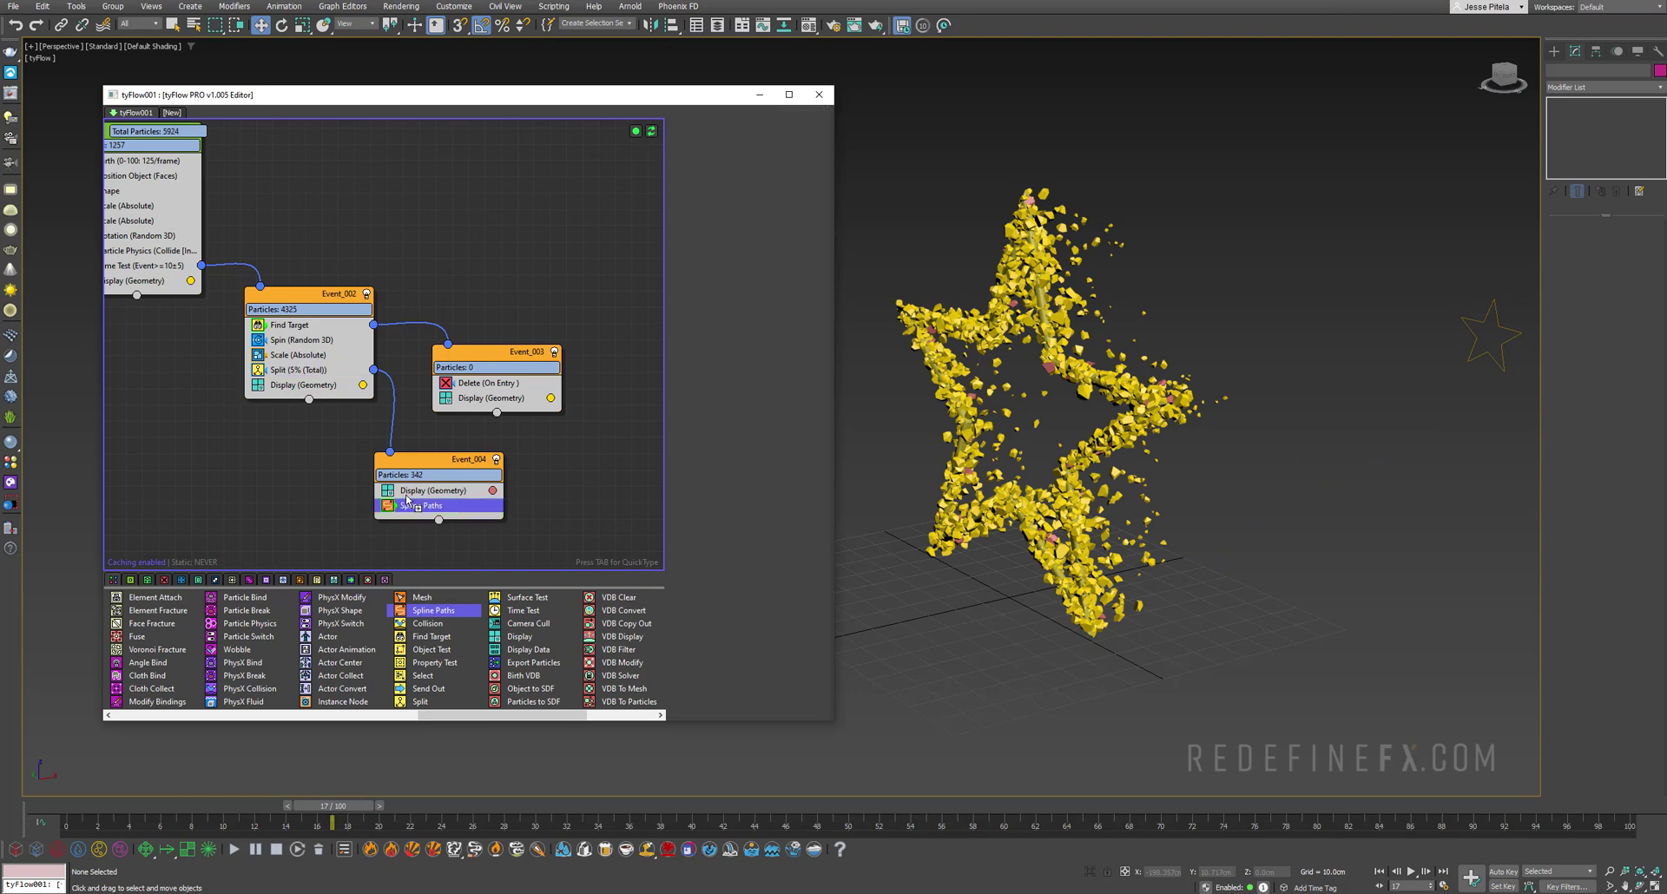
left_click_drag(352, 807, 104, 807)
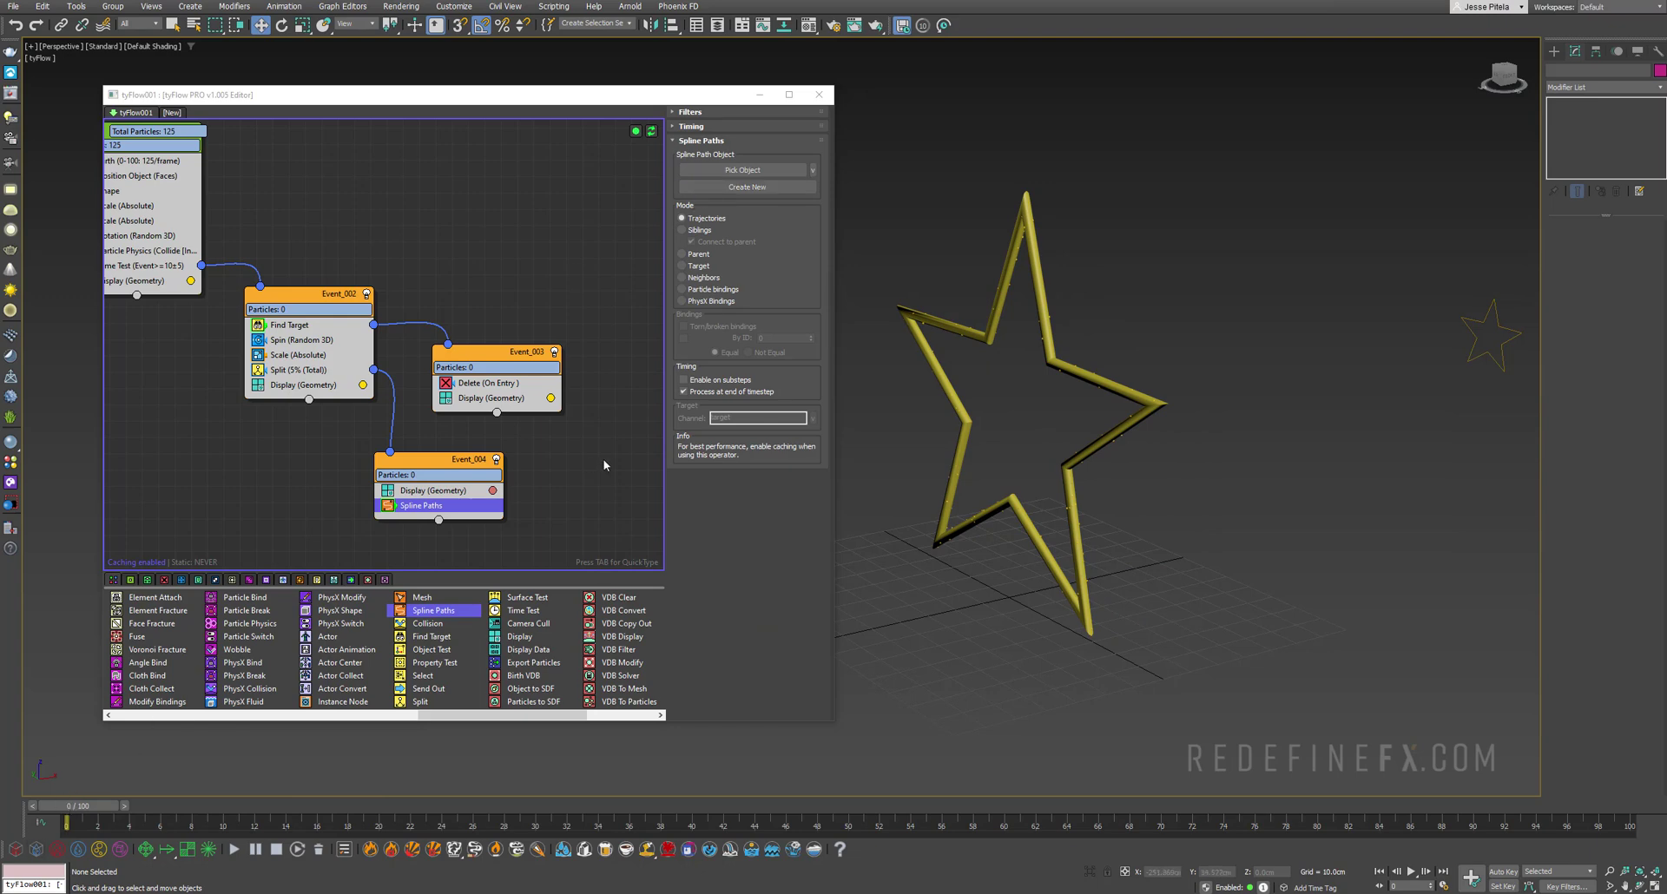
left_click(732, 188)
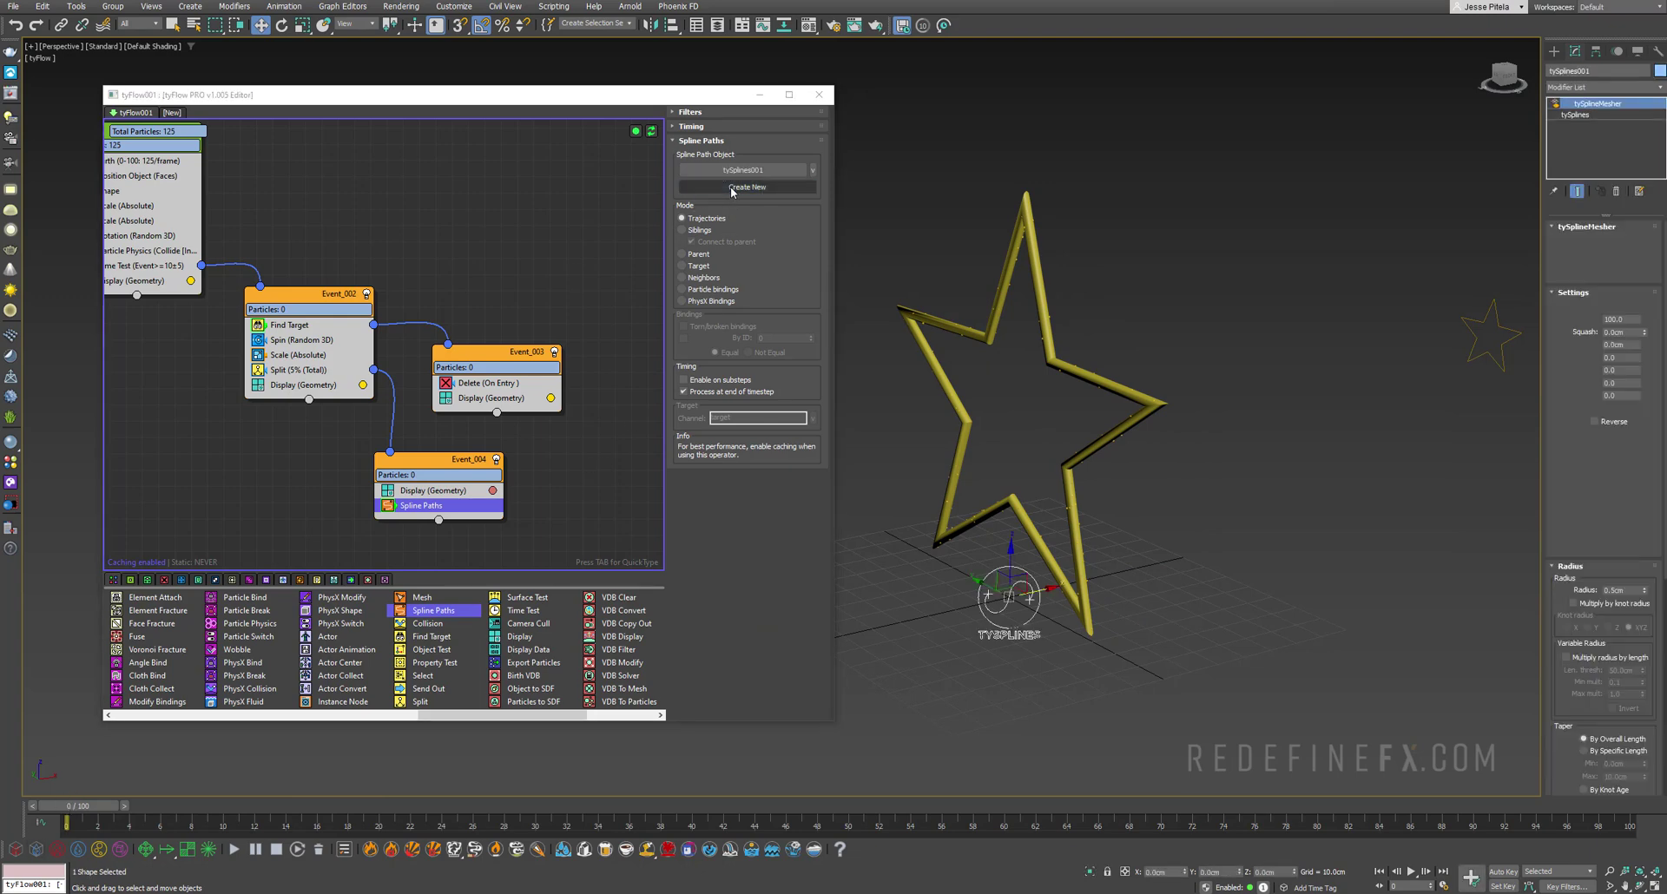
left_click_drag(72, 797, 449, 787)
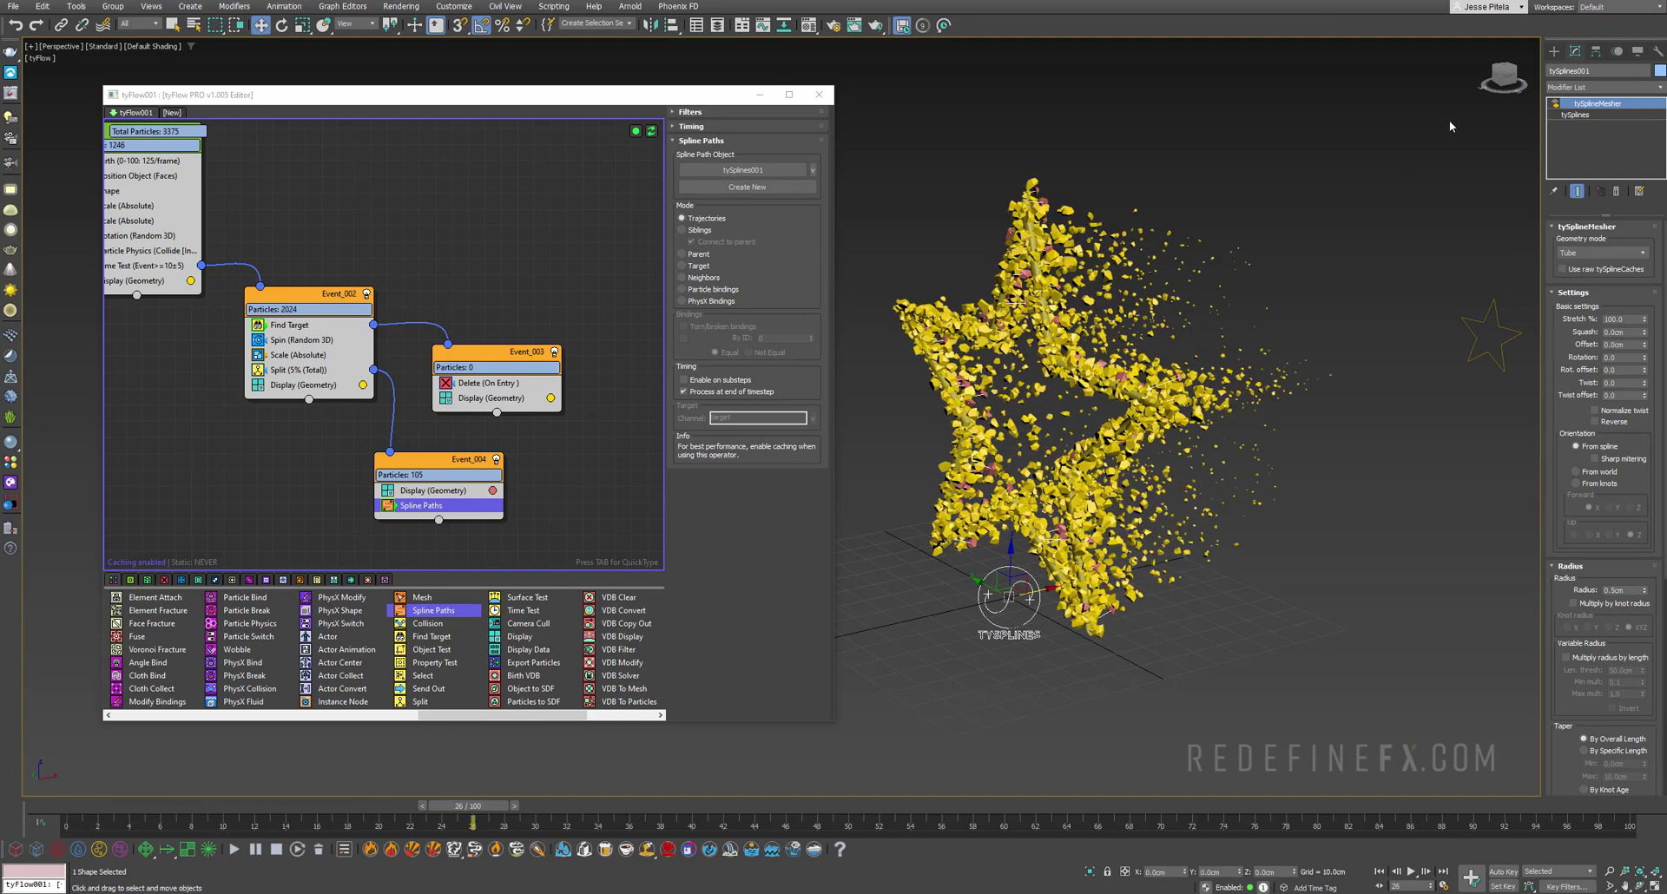
- Enable the tySplineMesher tube display and check the trails at frame 47
left_click(1555, 103)
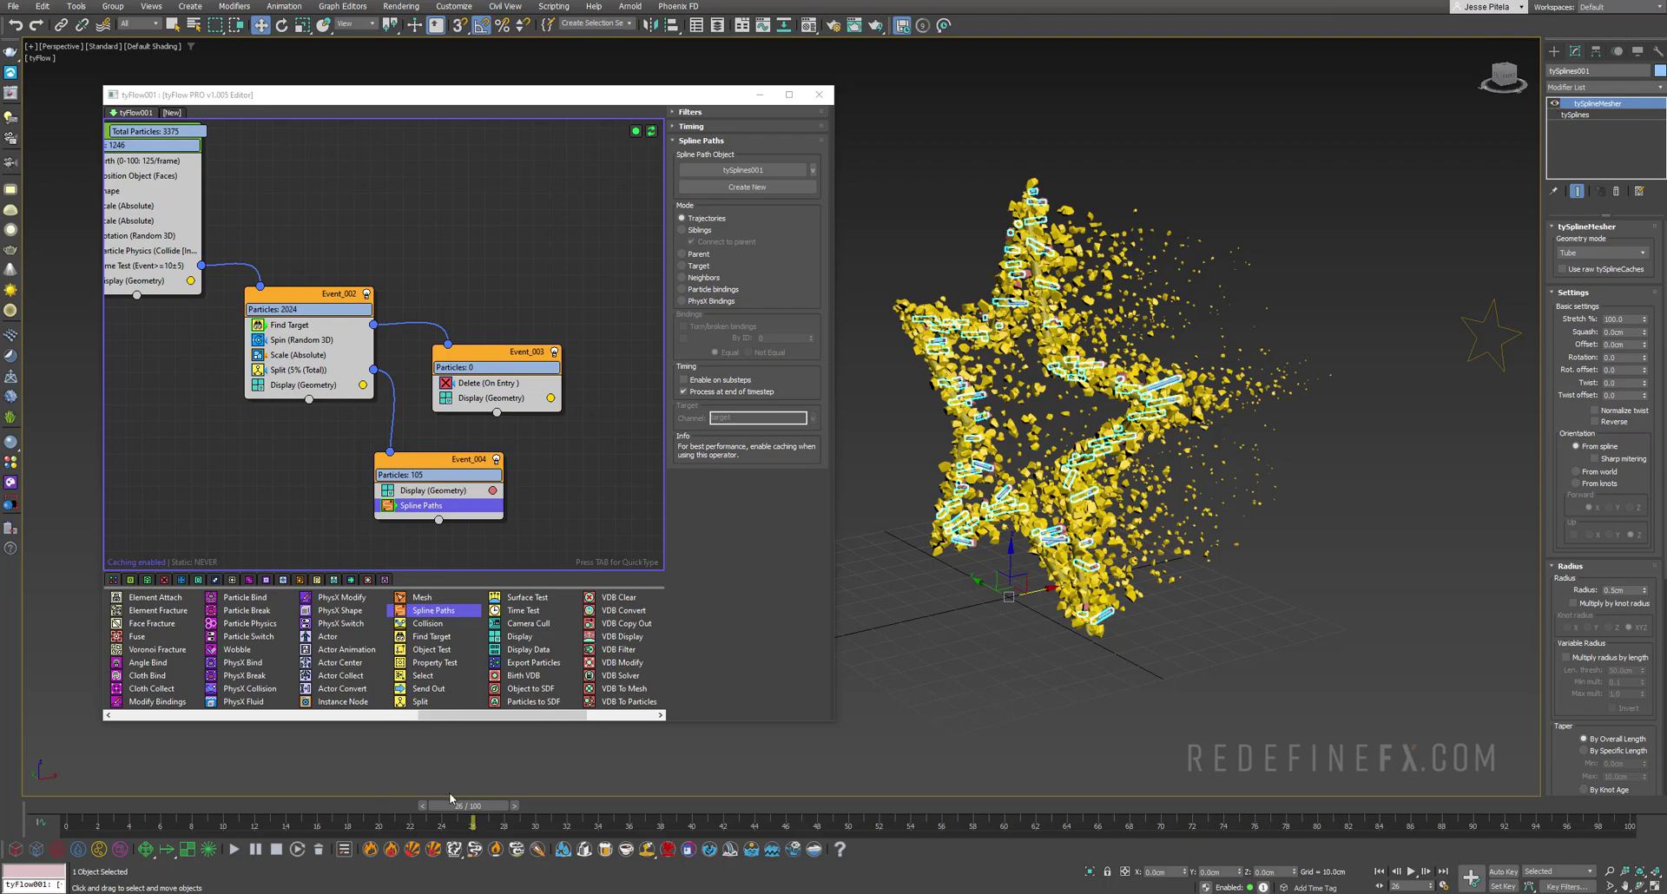
left_click_drag(451, 797, 941, 825)
key("w")
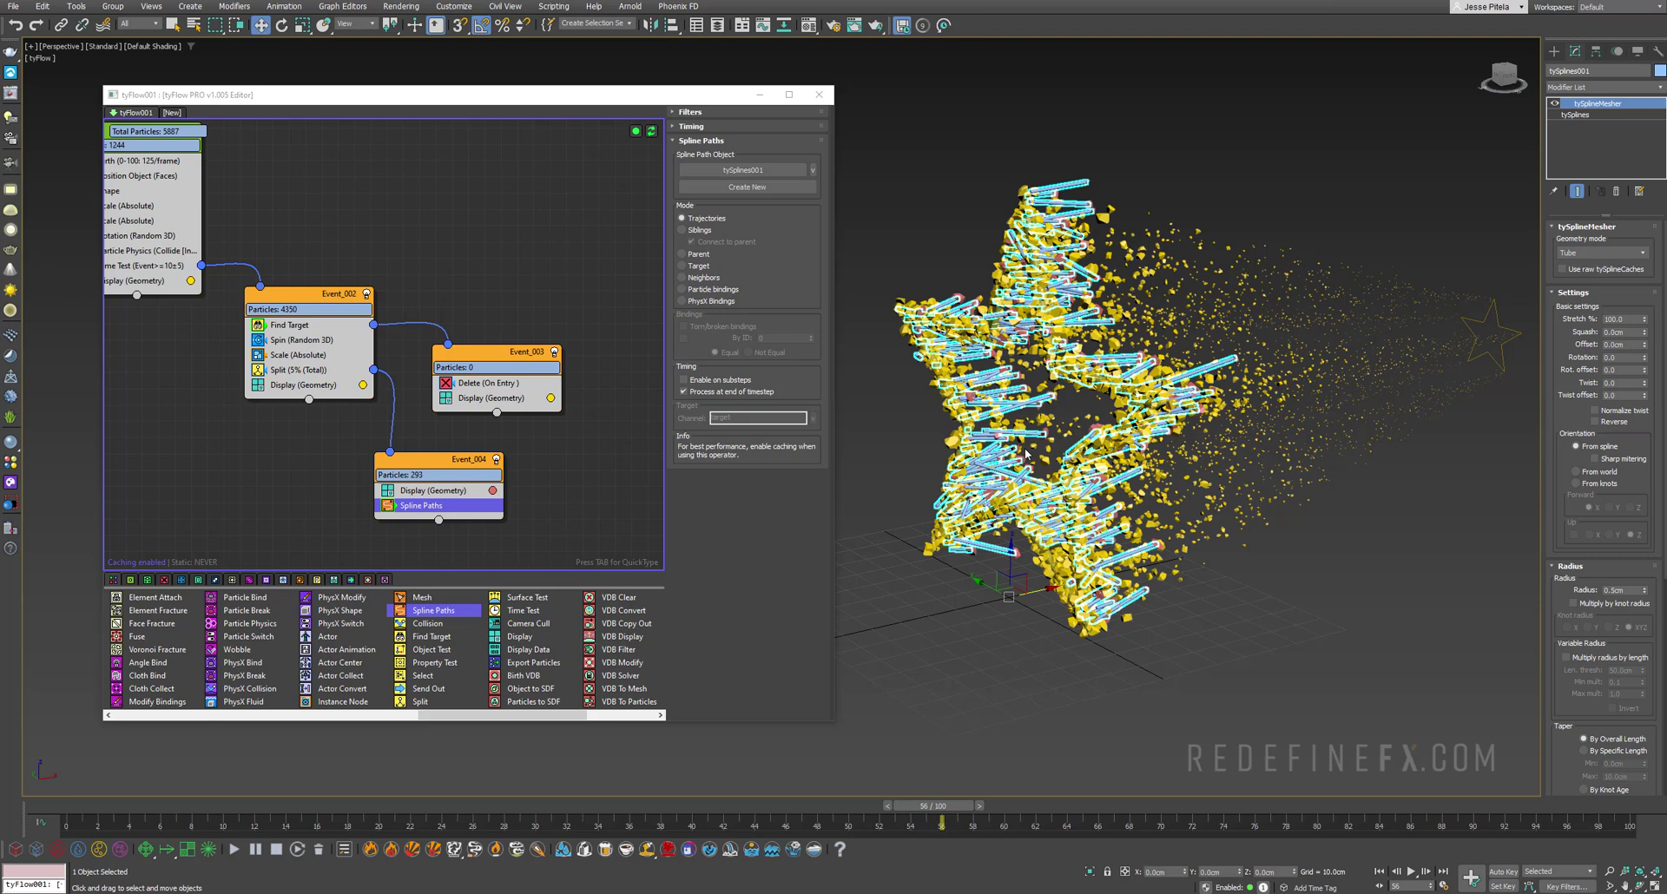
middle_click_drag(1025, 453, 992, 425, "alt")
left_click_drag(424, 469, 405, 460)
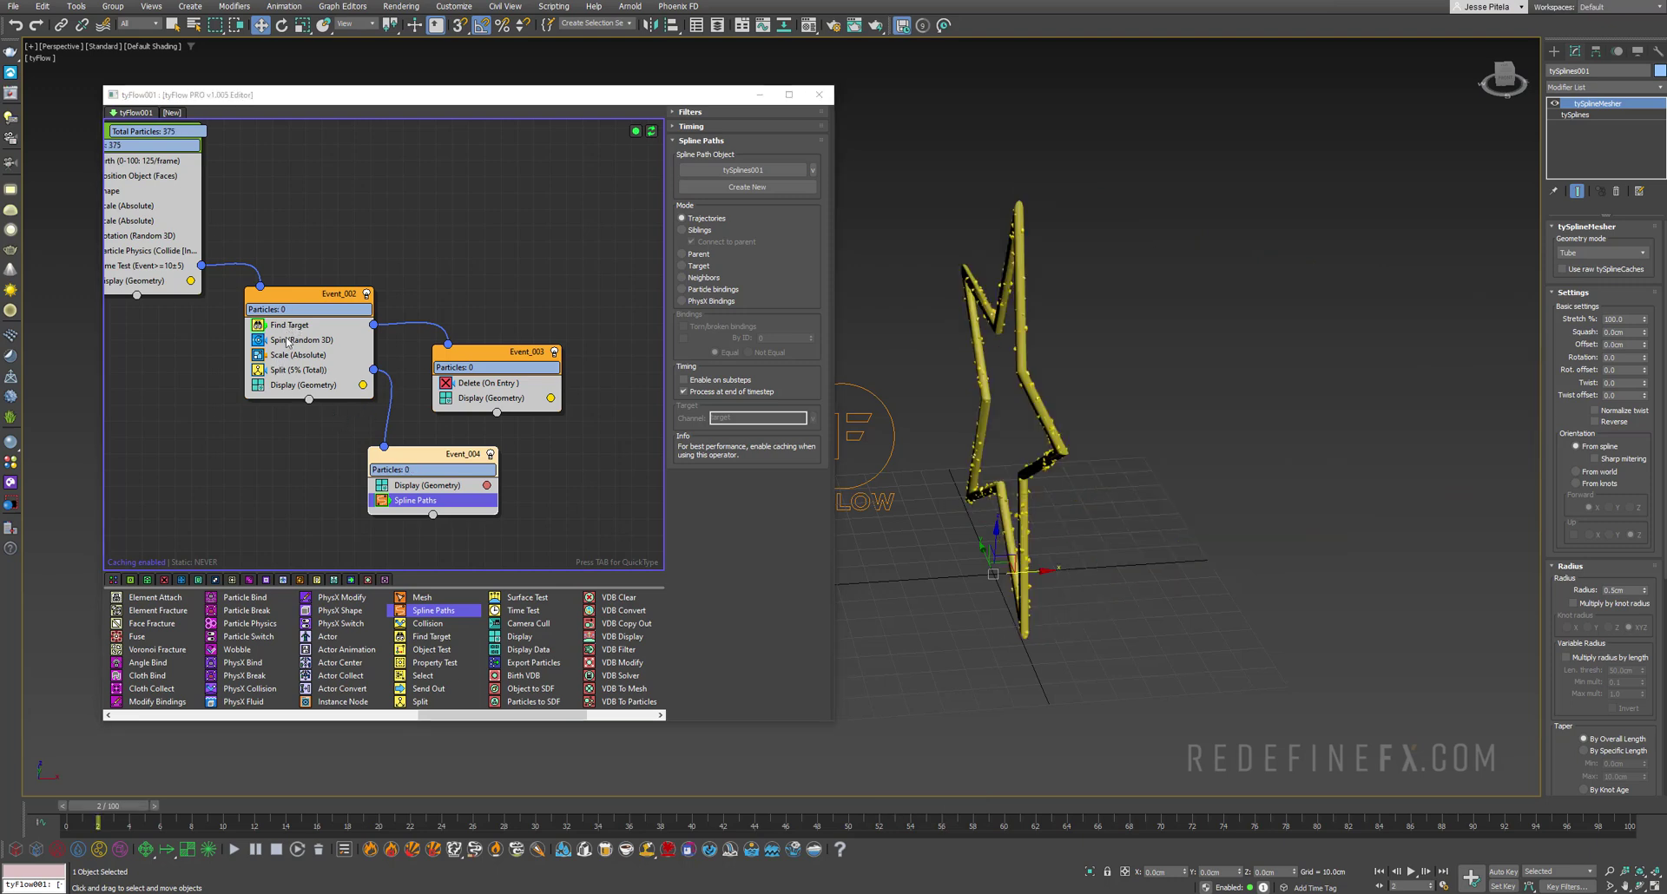
- Copy Find Target and Scale (Absolute) from Event_002 into Event_004 and scrub to view the trails
left_click(289, 325)
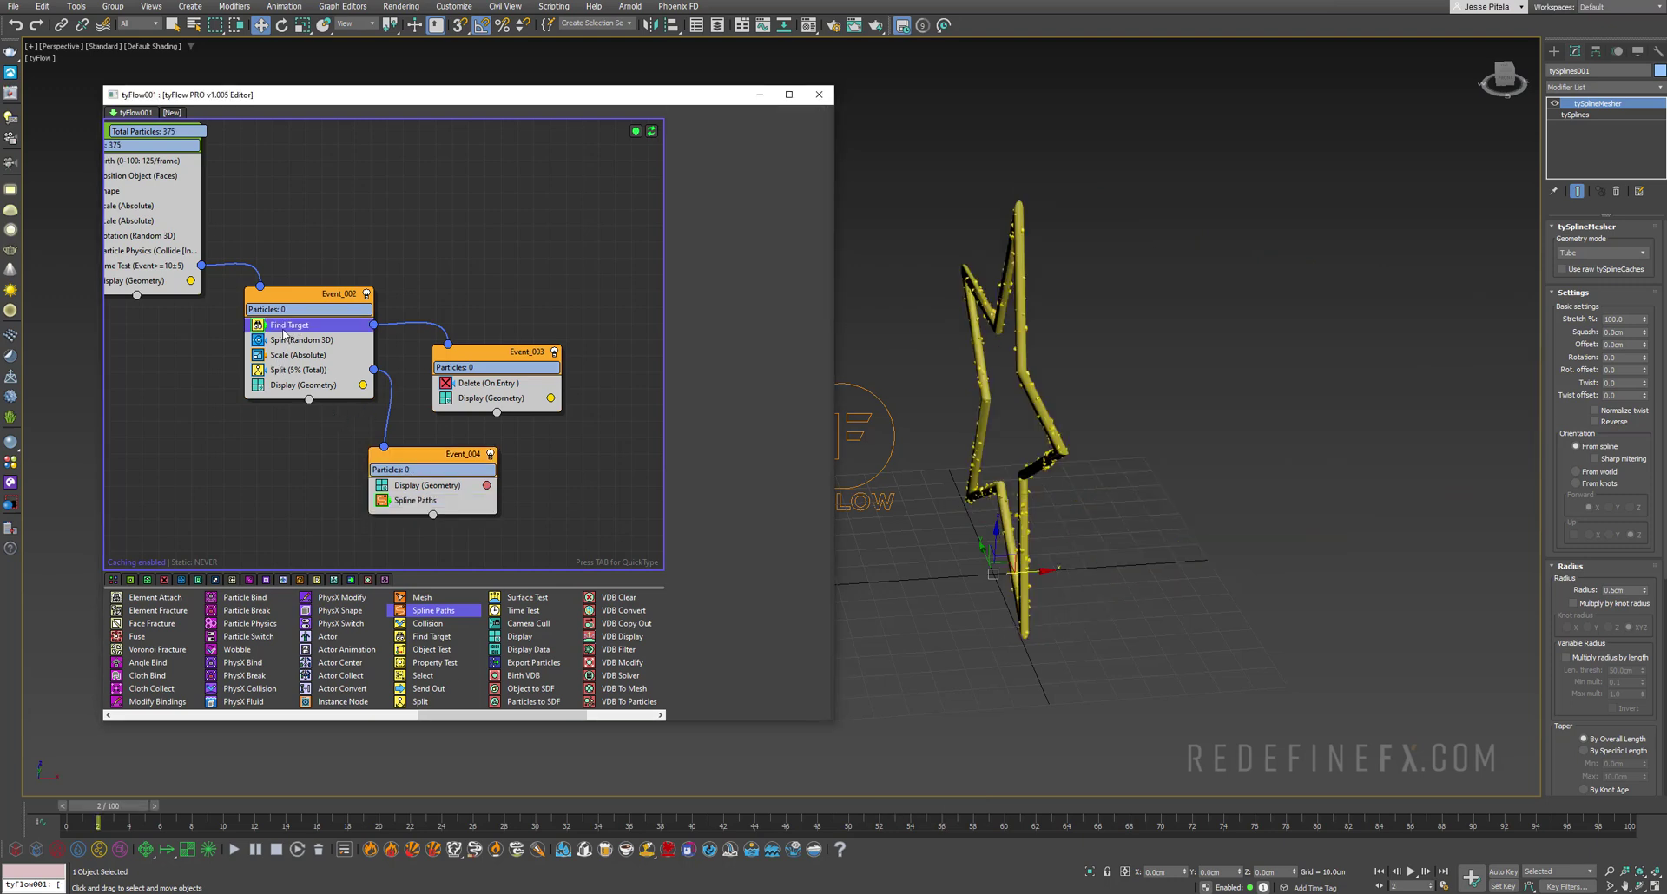
left_click(292, 357, "ctrl")
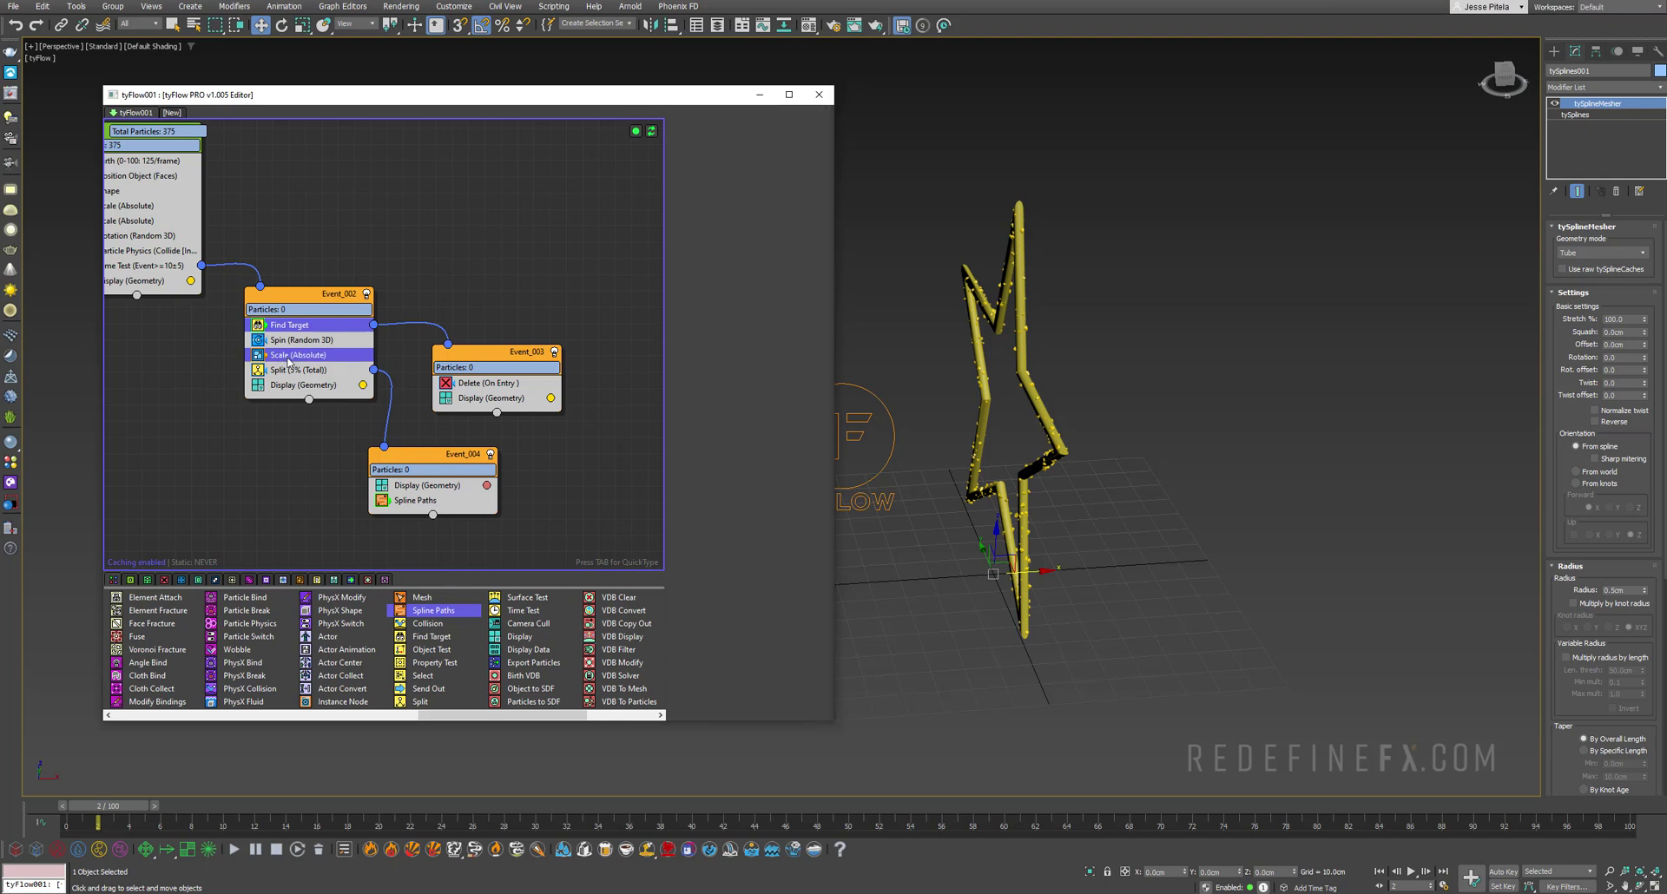
left_click_drag(286, 357, 416, 489)
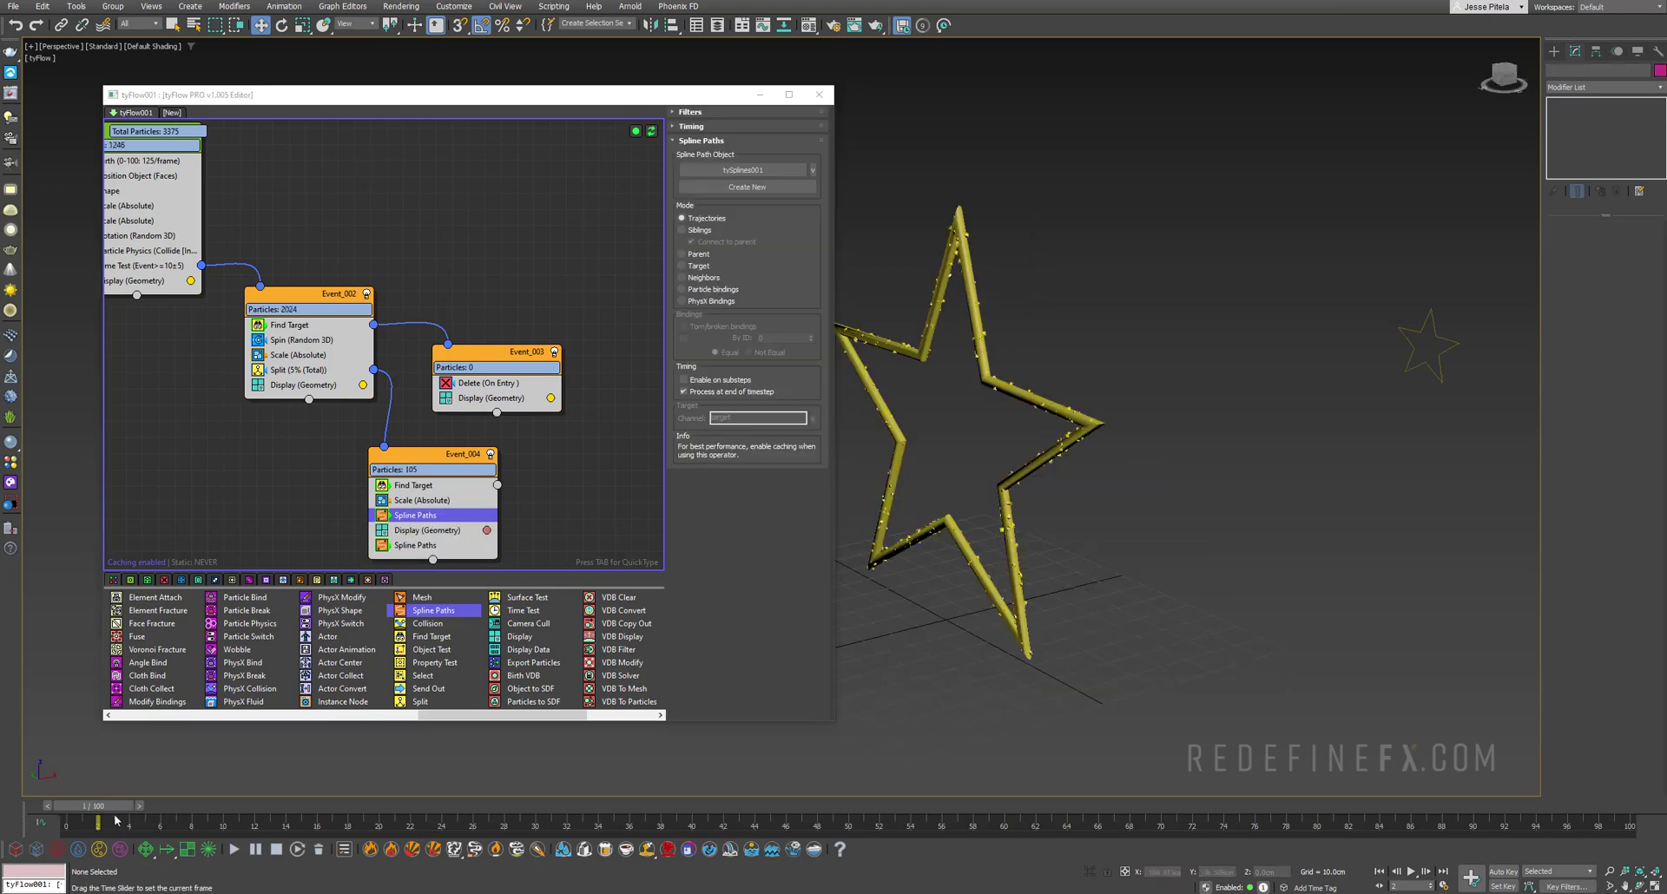
left_click_drag(118, 807, 803, 823)
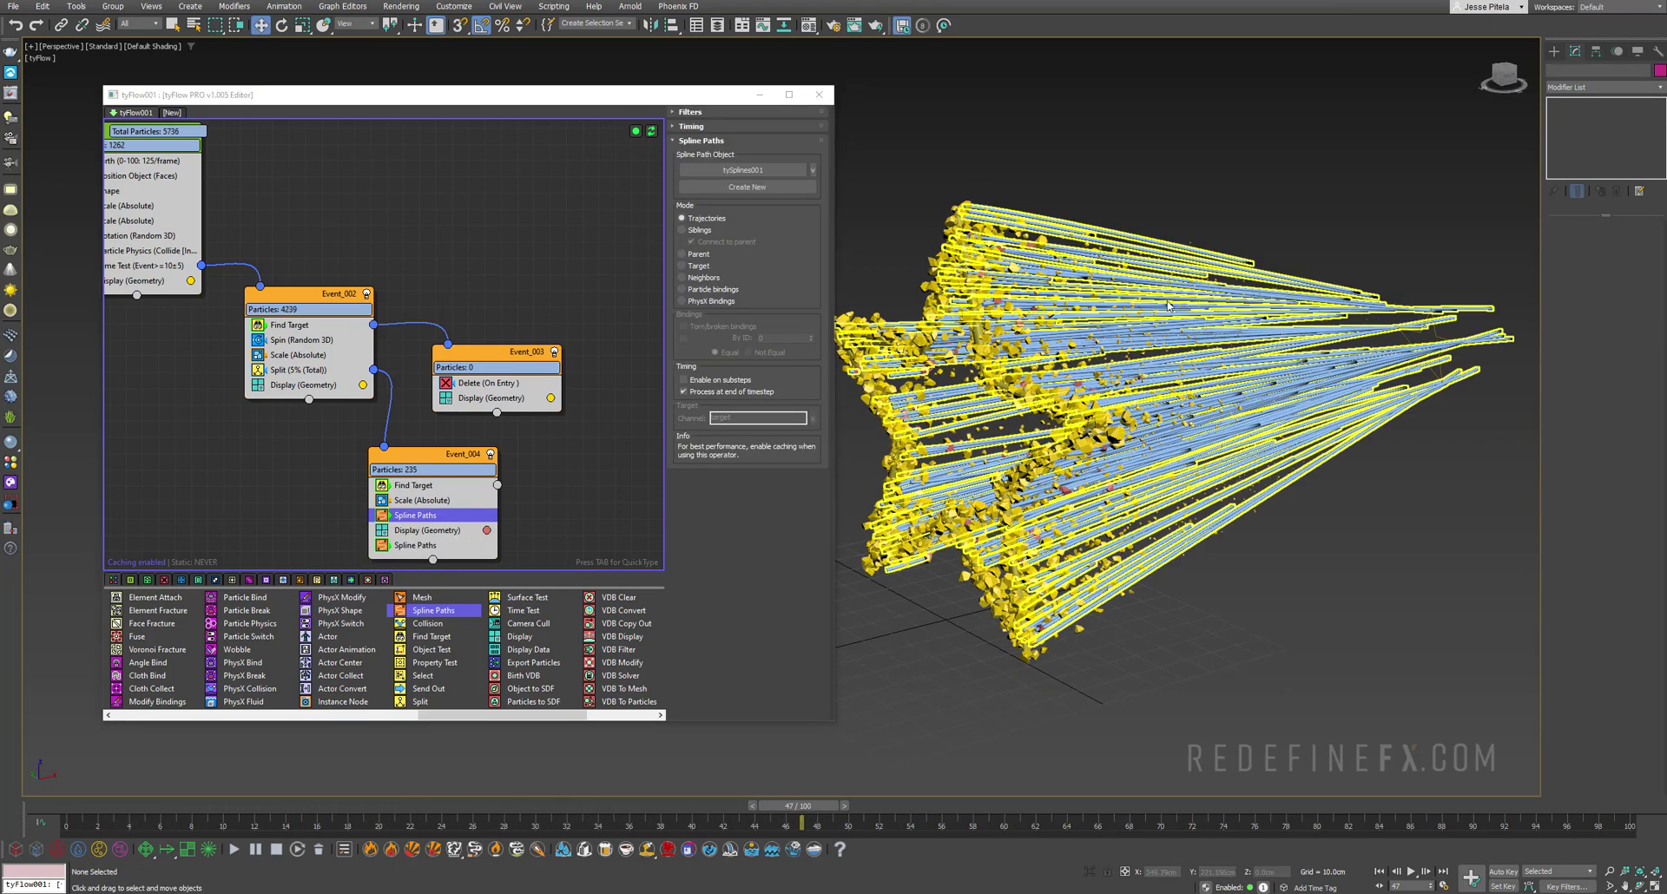
- Set the tySplineMesher tube radius on tySplines001 to 0.05cm
left_click(1161, 253)
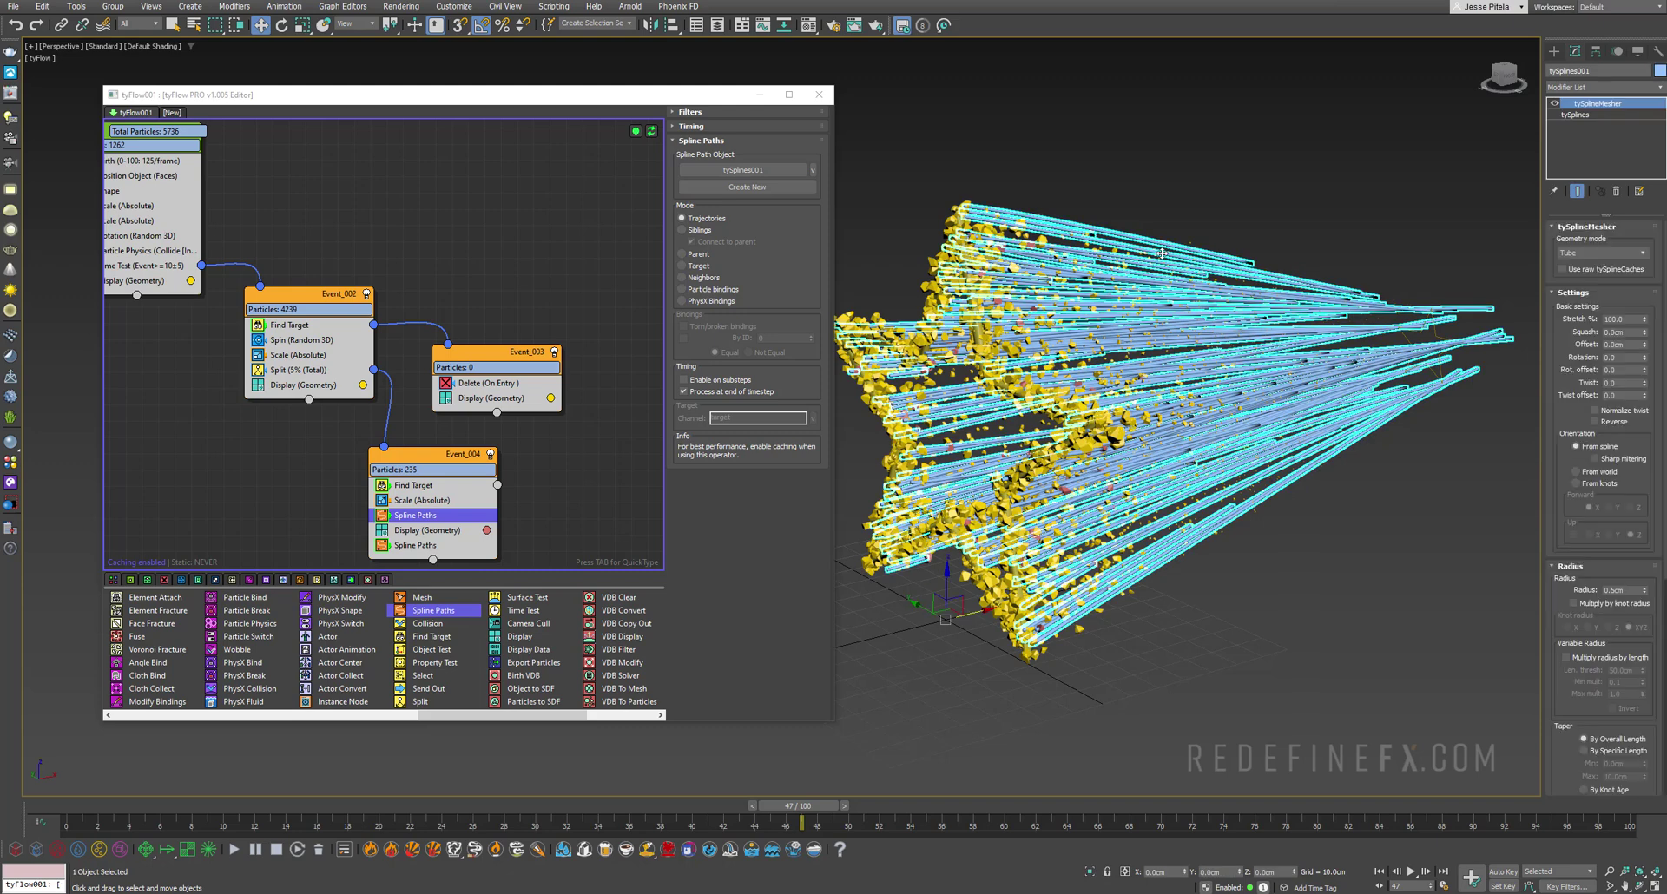
double_click(1624, 590)
type("0.1")
key("Return")
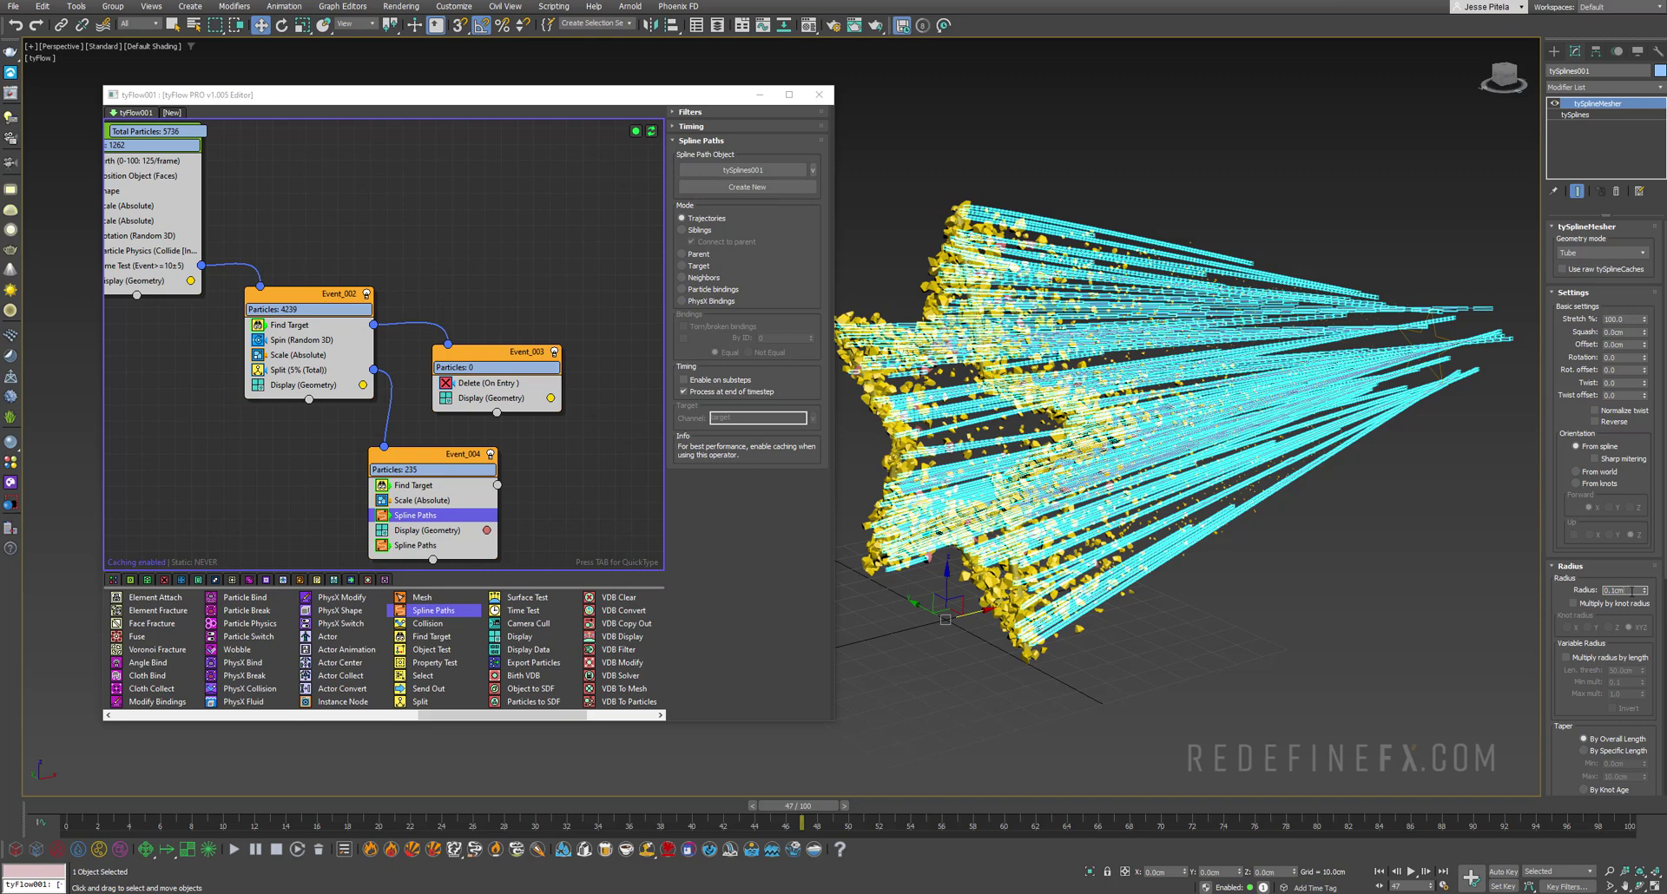
type("0.05")
key("Return")
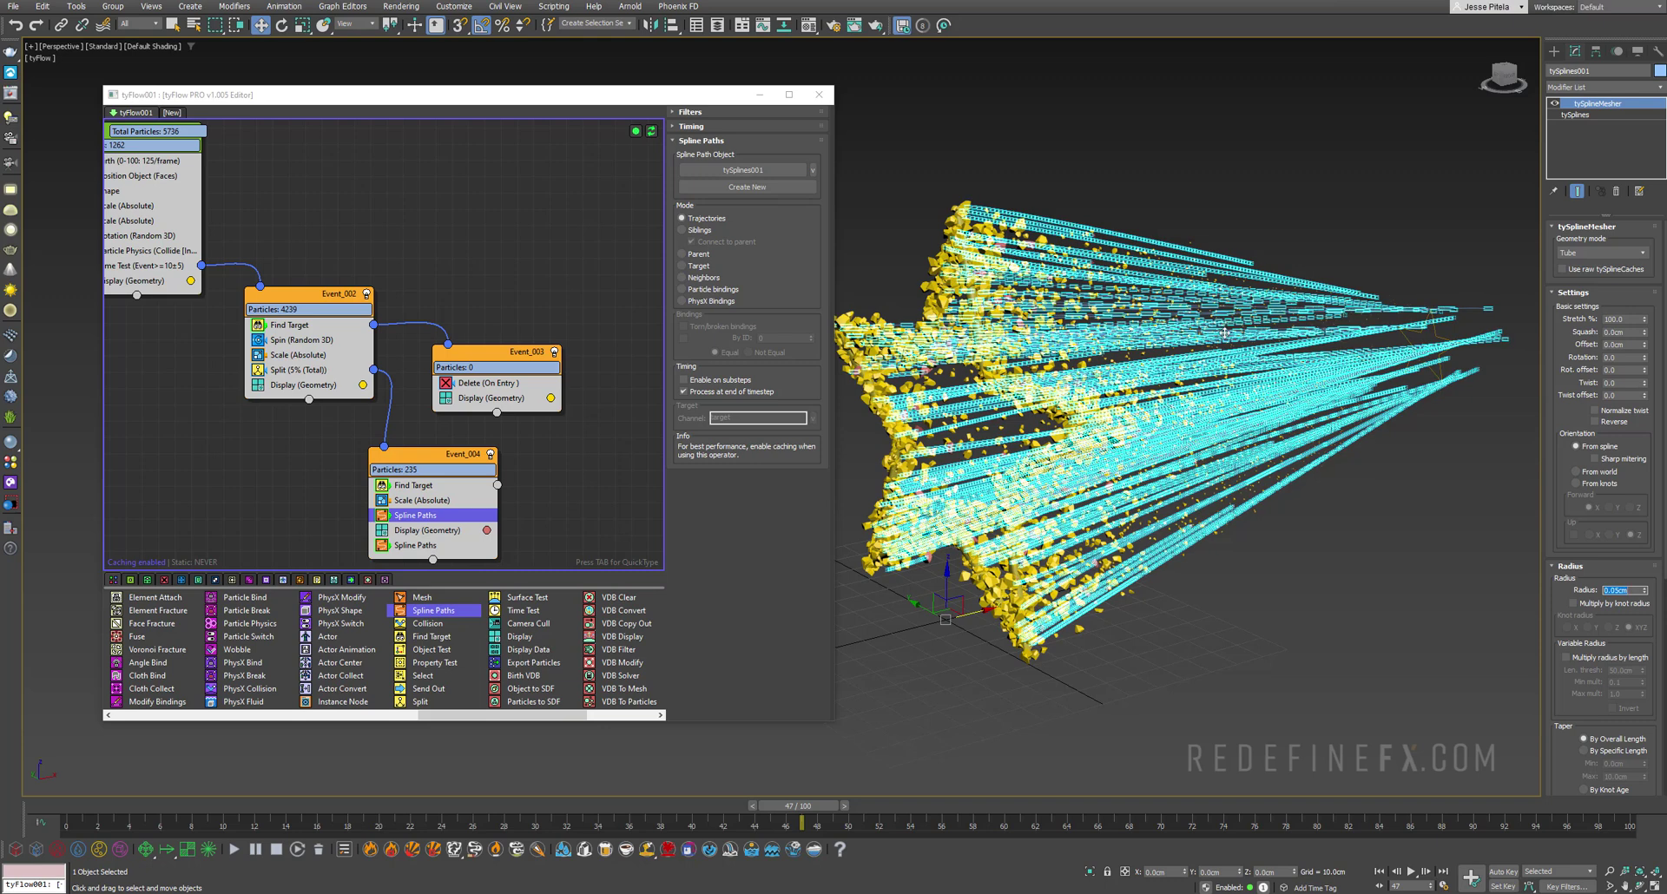
- Set the tySplines Max age to 5, then deselect the object
left_click(1574, 115)
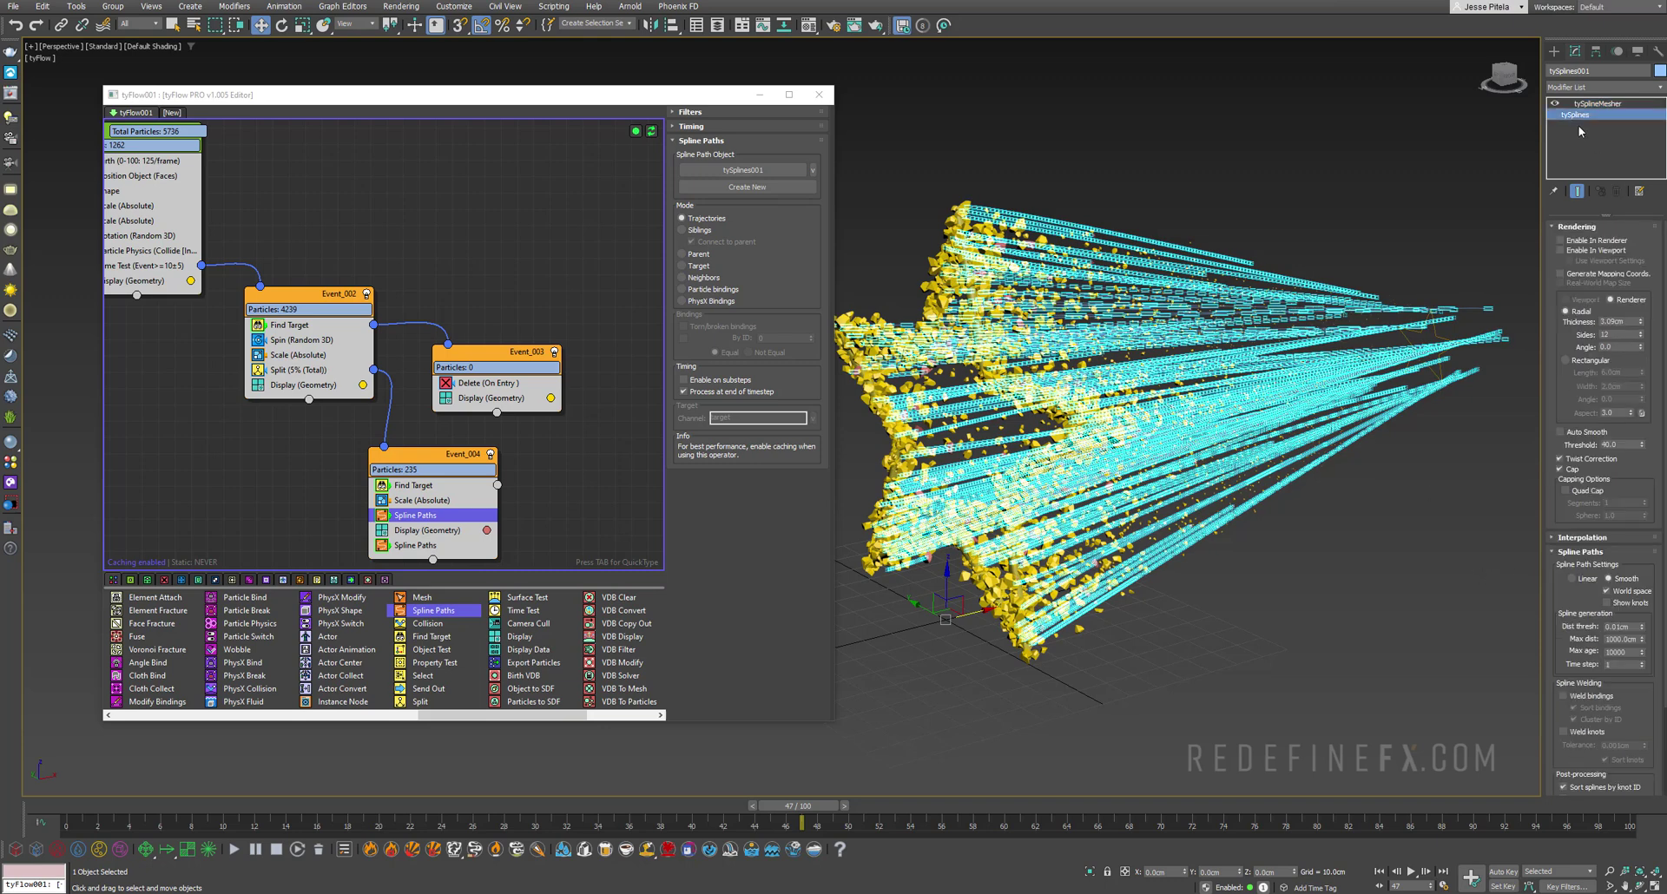
scroll(1573, 452, "down", 3)
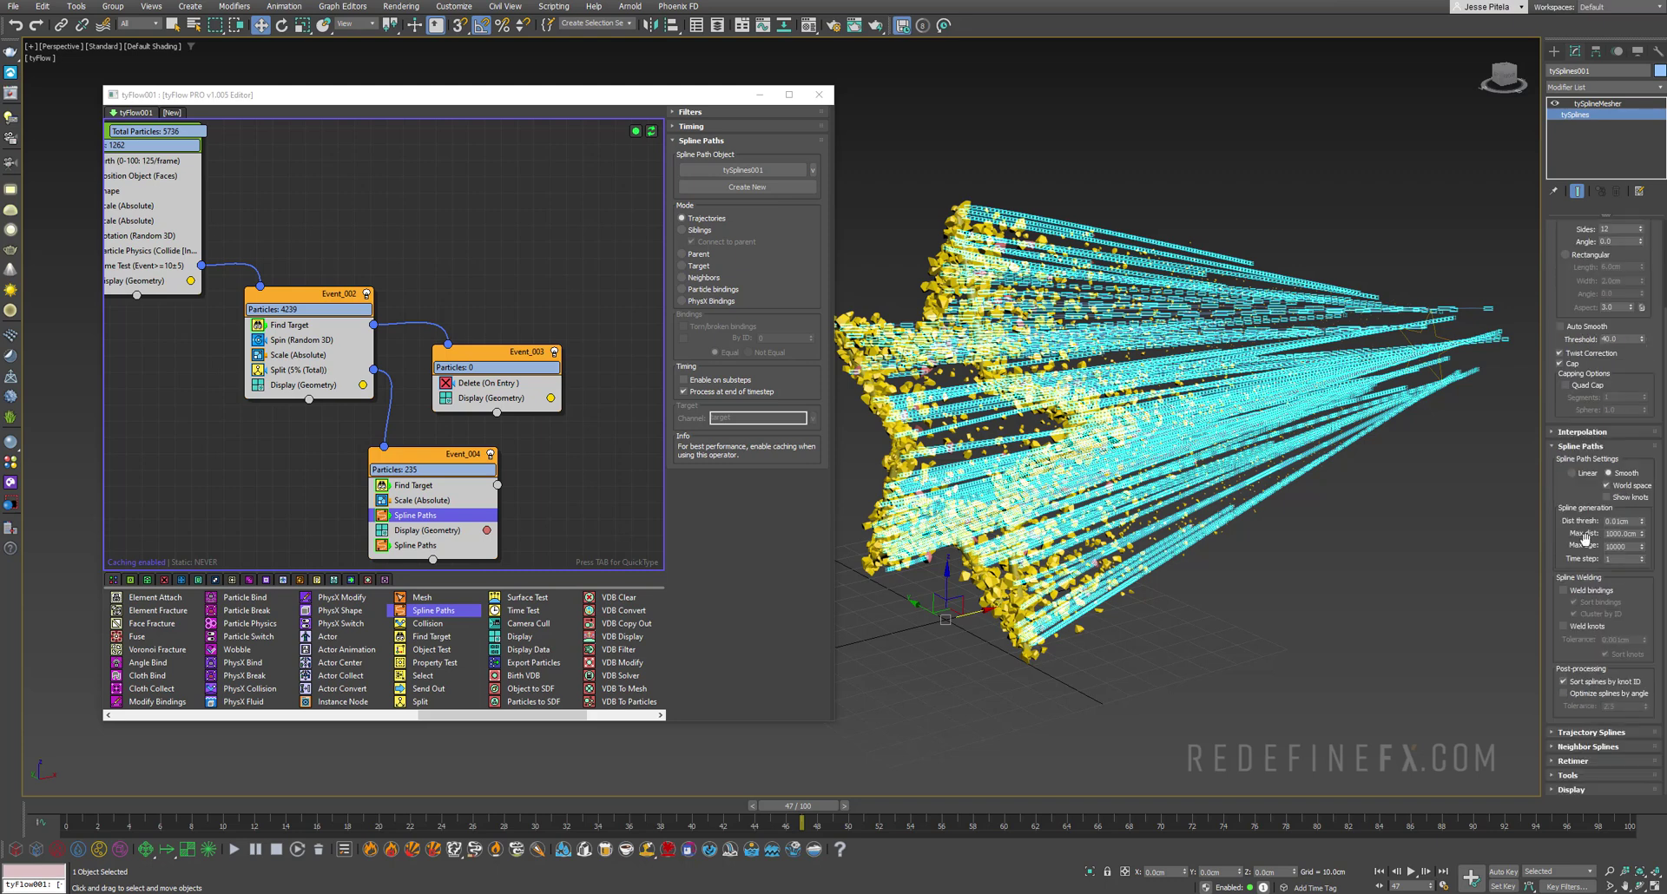
double_click(1634, 547)
type("5")
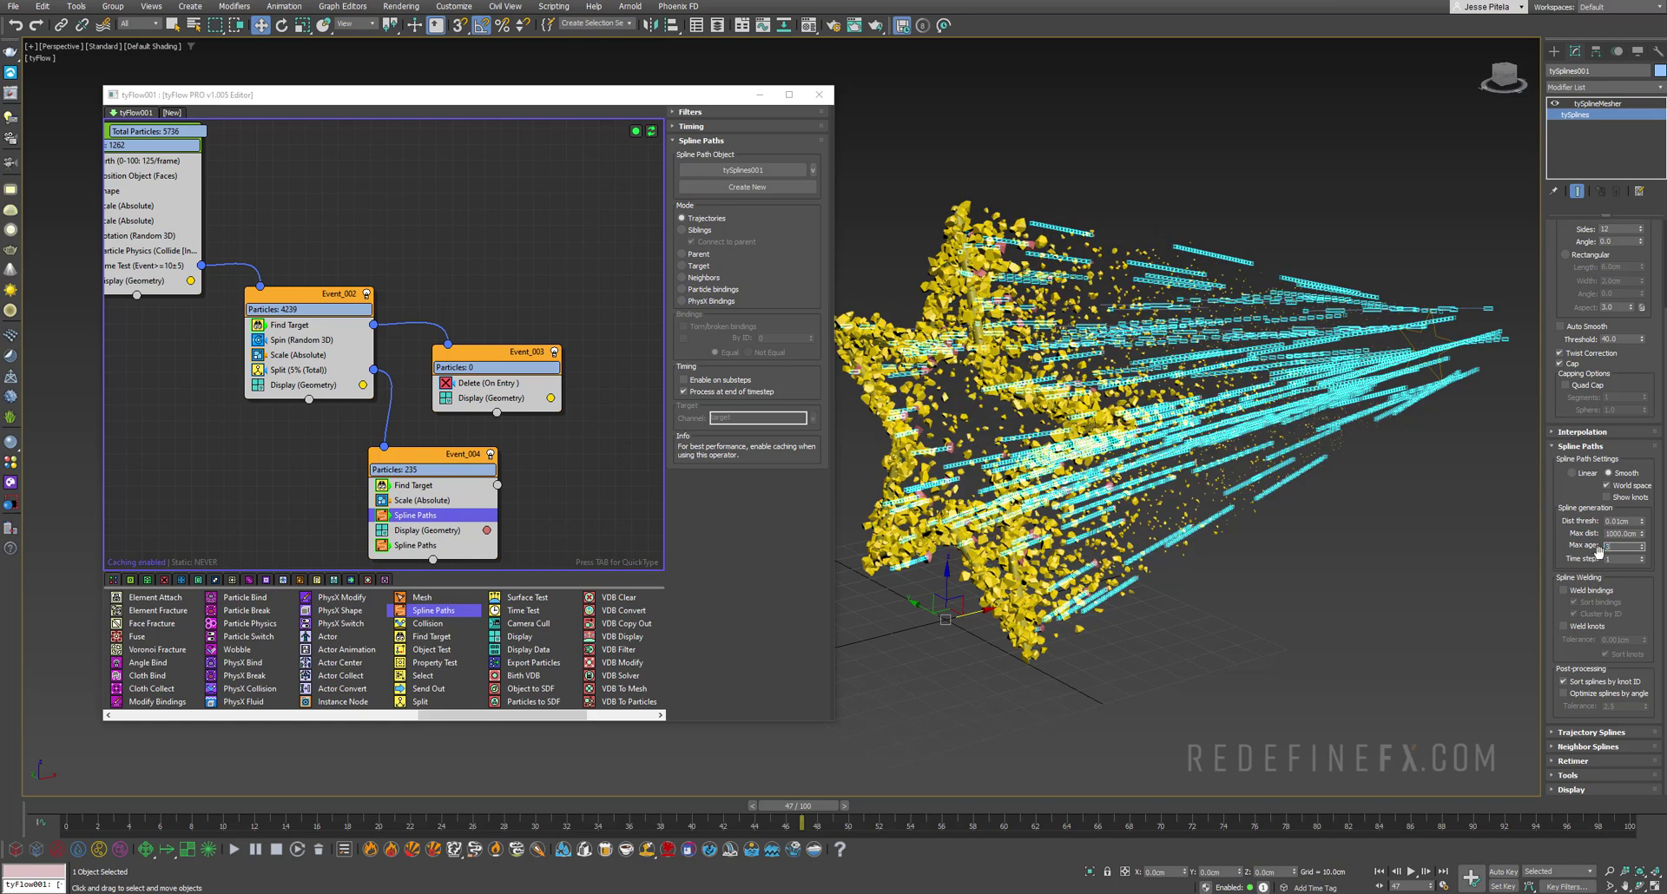
left_click(1281, 588)
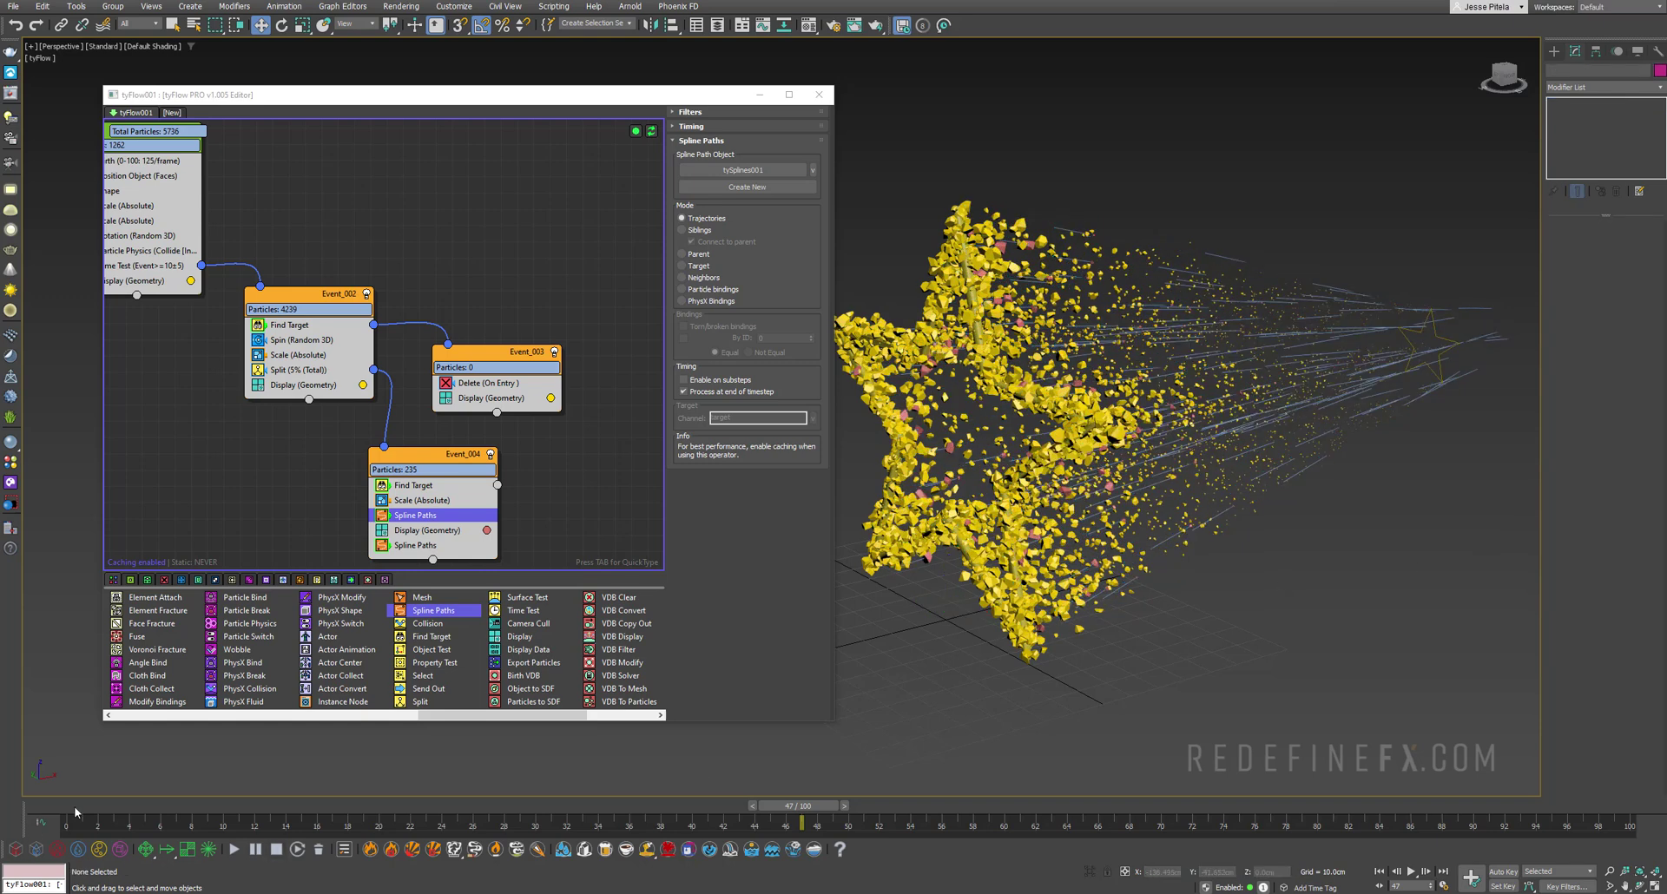
- Move Event_003 right and wire Event_004's Find Target output into Event_003
left_click_drag(75, 812, 999, 798)
middle_click_drag(1415, 313, 1138, 395)
scroll(1138, 395, "up", 4)
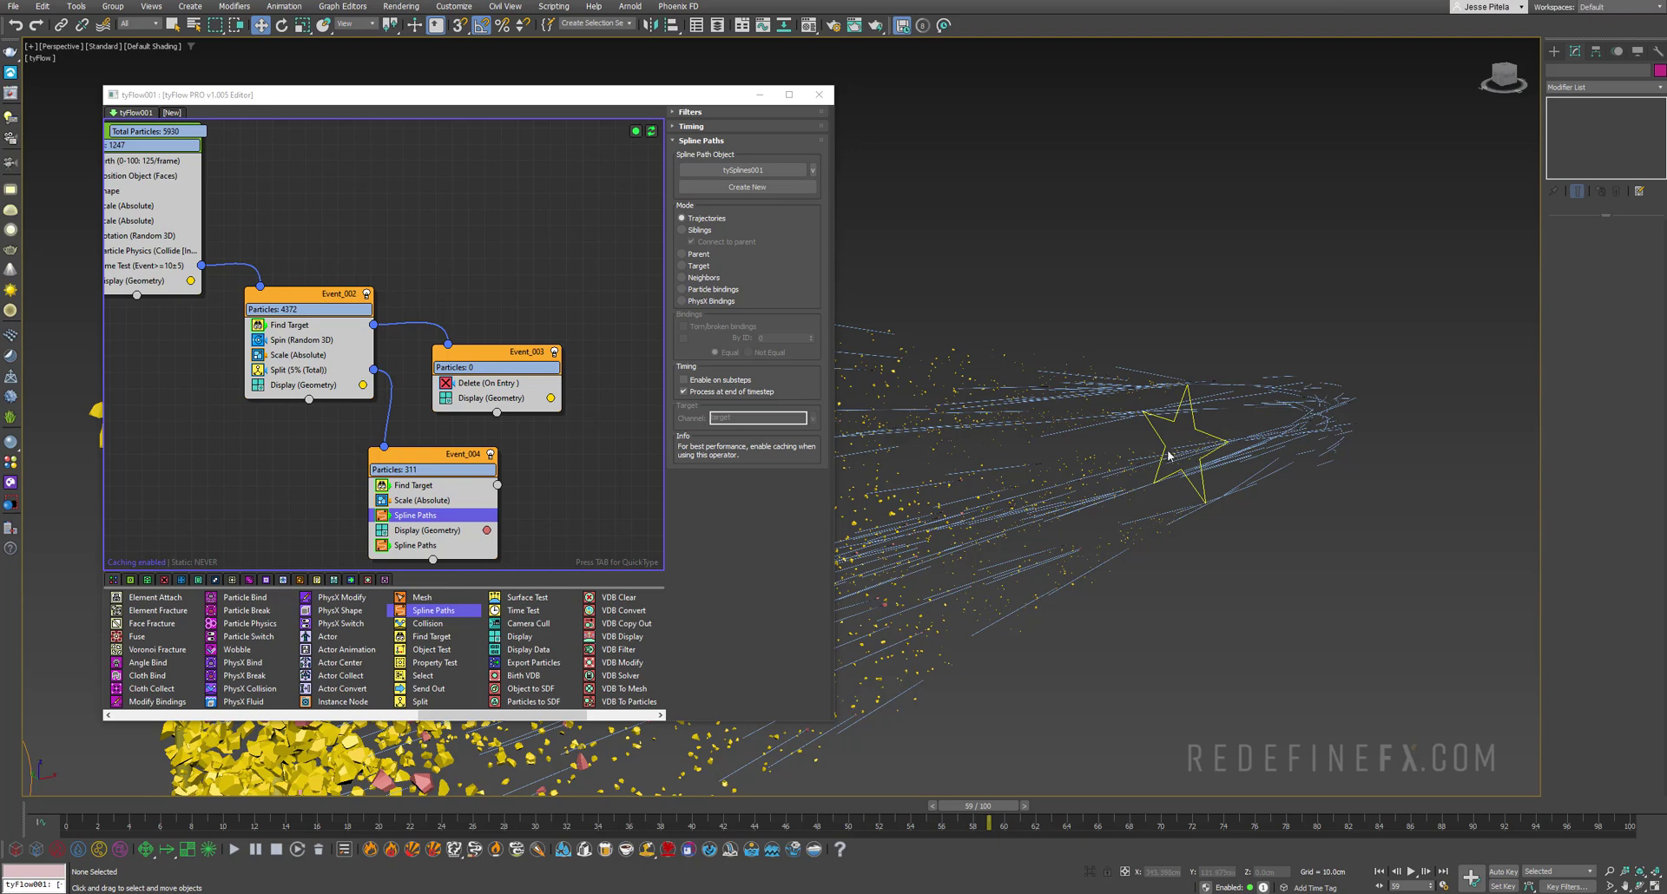
left_click_drag(521, 352, 557, 383)
left_click(413, 485)
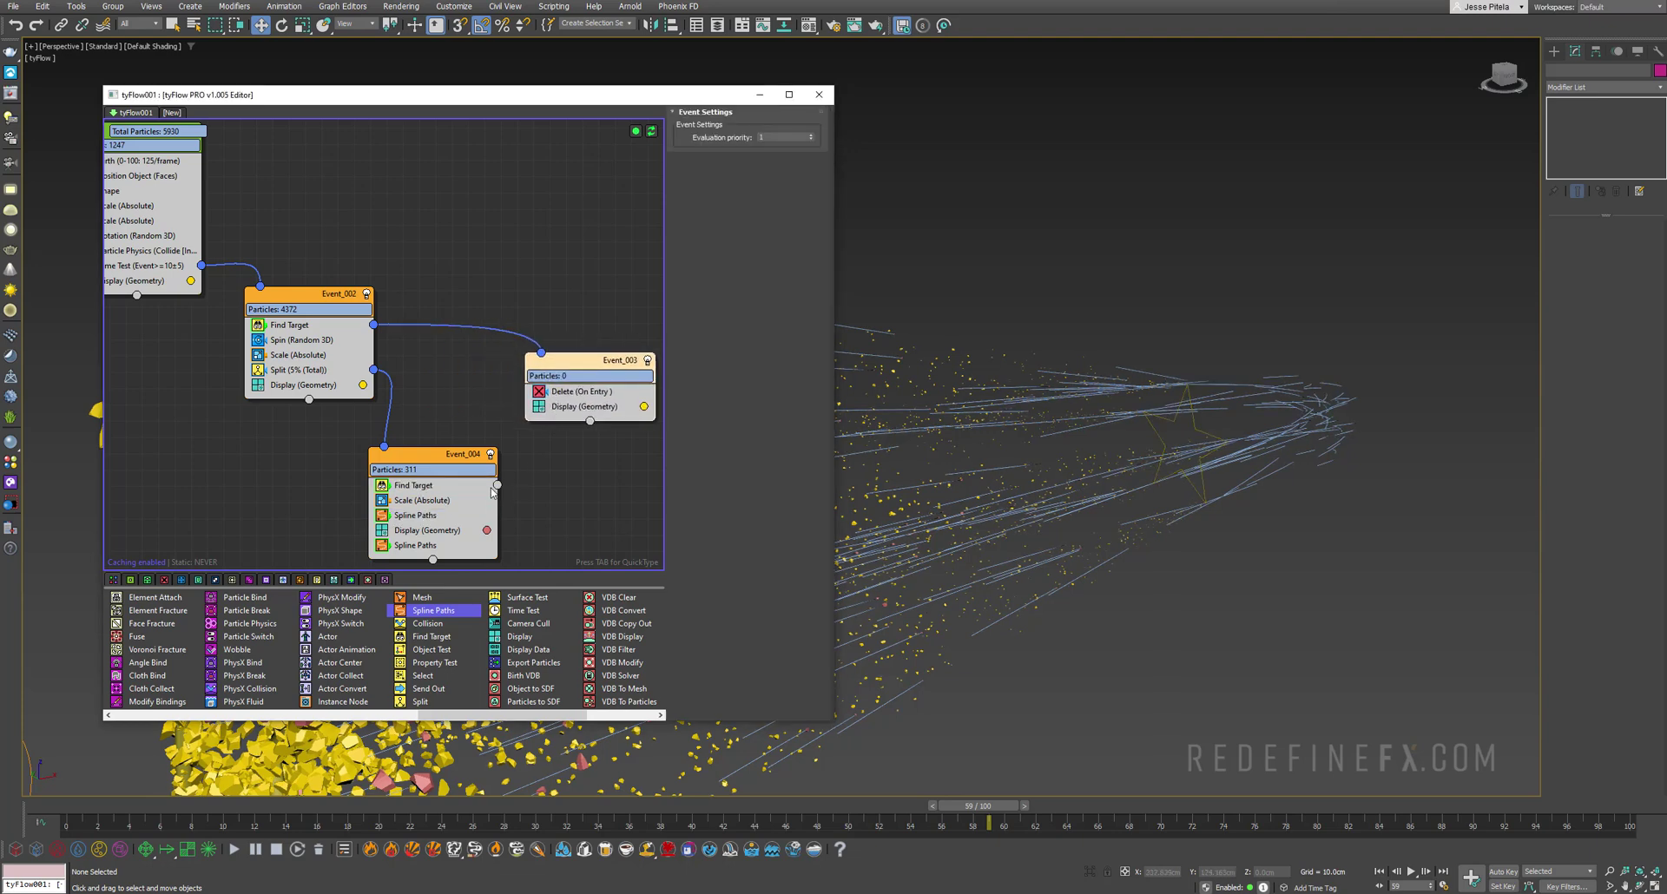
left_click_drag(497, 484, 538, 356)
middle_click_drag(1046, 428, 1220, 365)
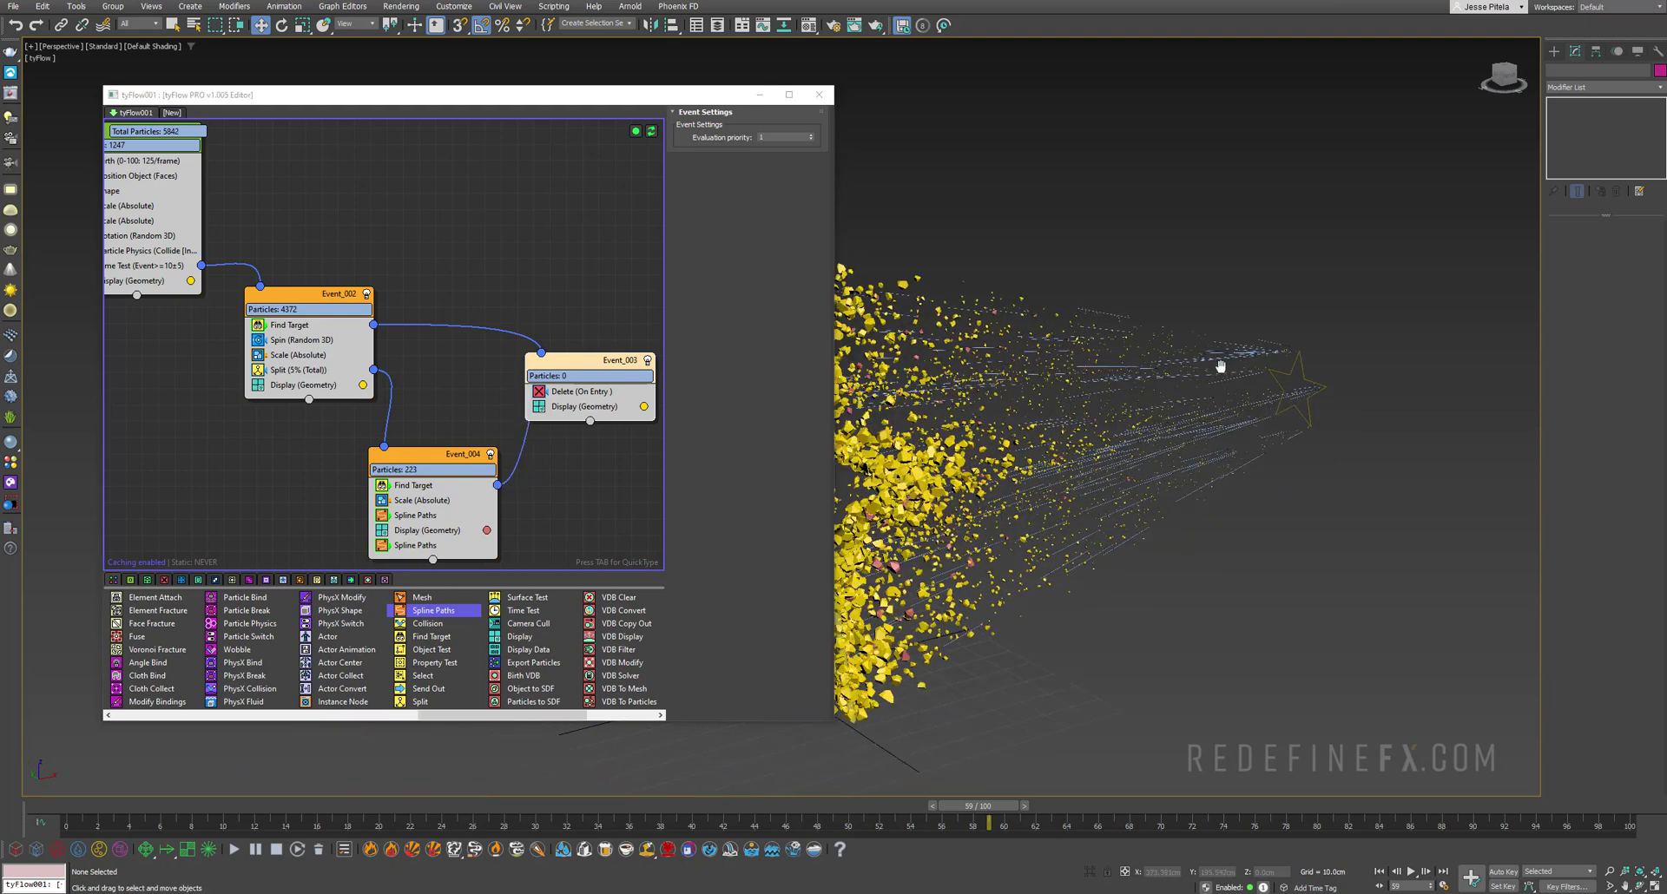
left_click_drag(162, 813, 1080, 757)
- Paste Event_002's yellow Display settings into Event_004 and move it below the second Spline Paths
left_click(358, 384)
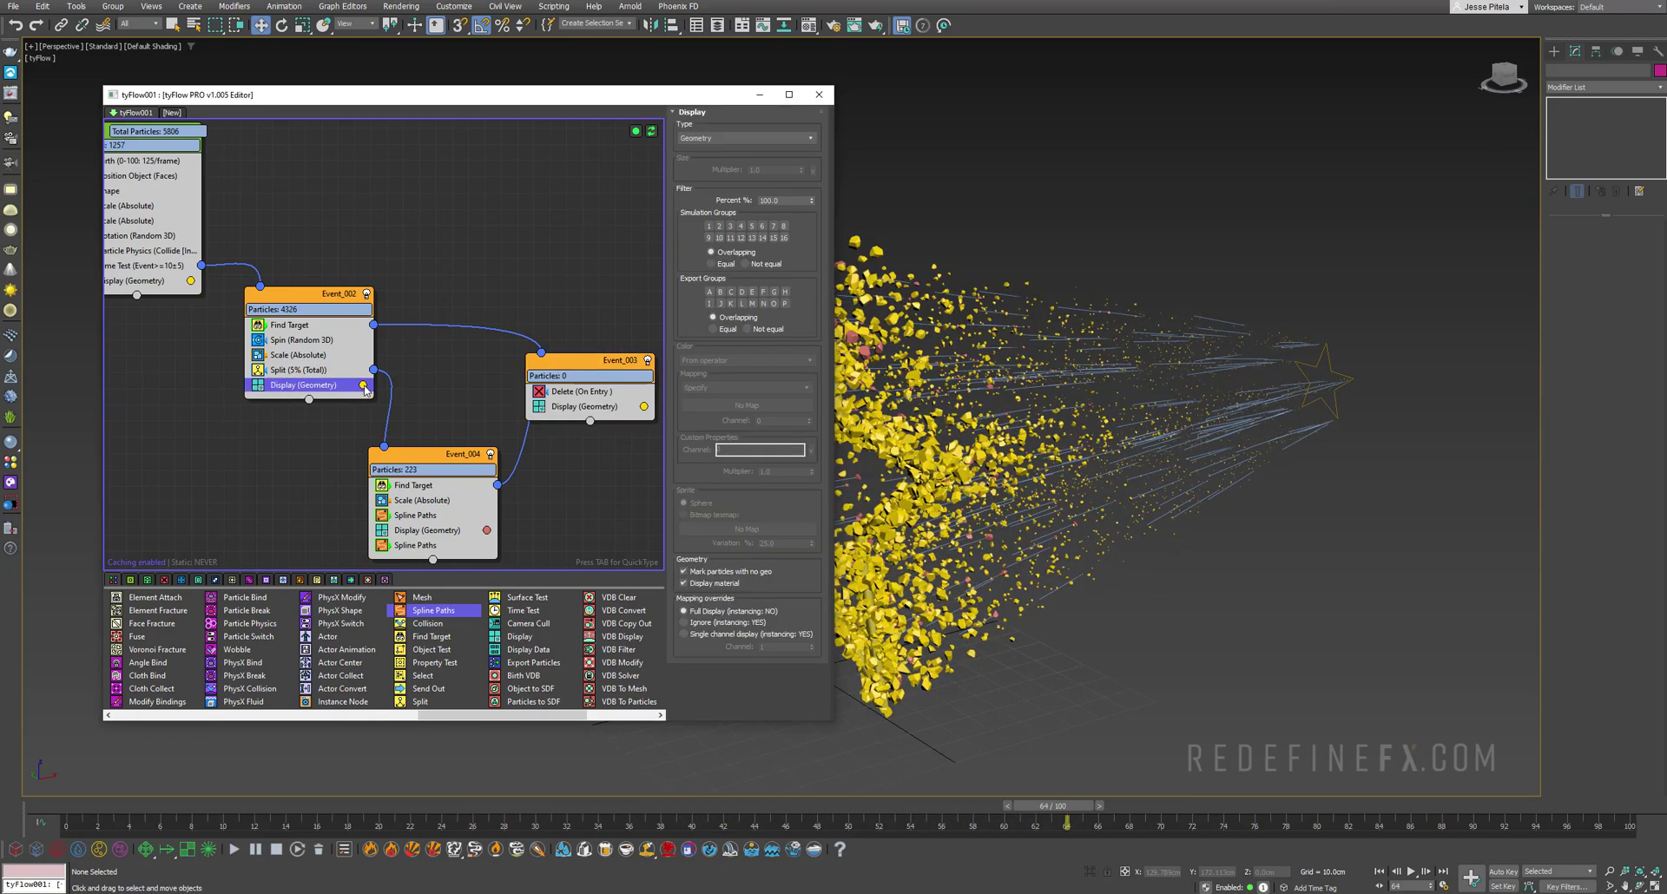
right_click(363, 386)
left_click(393, 394)
left_click(460, 530)
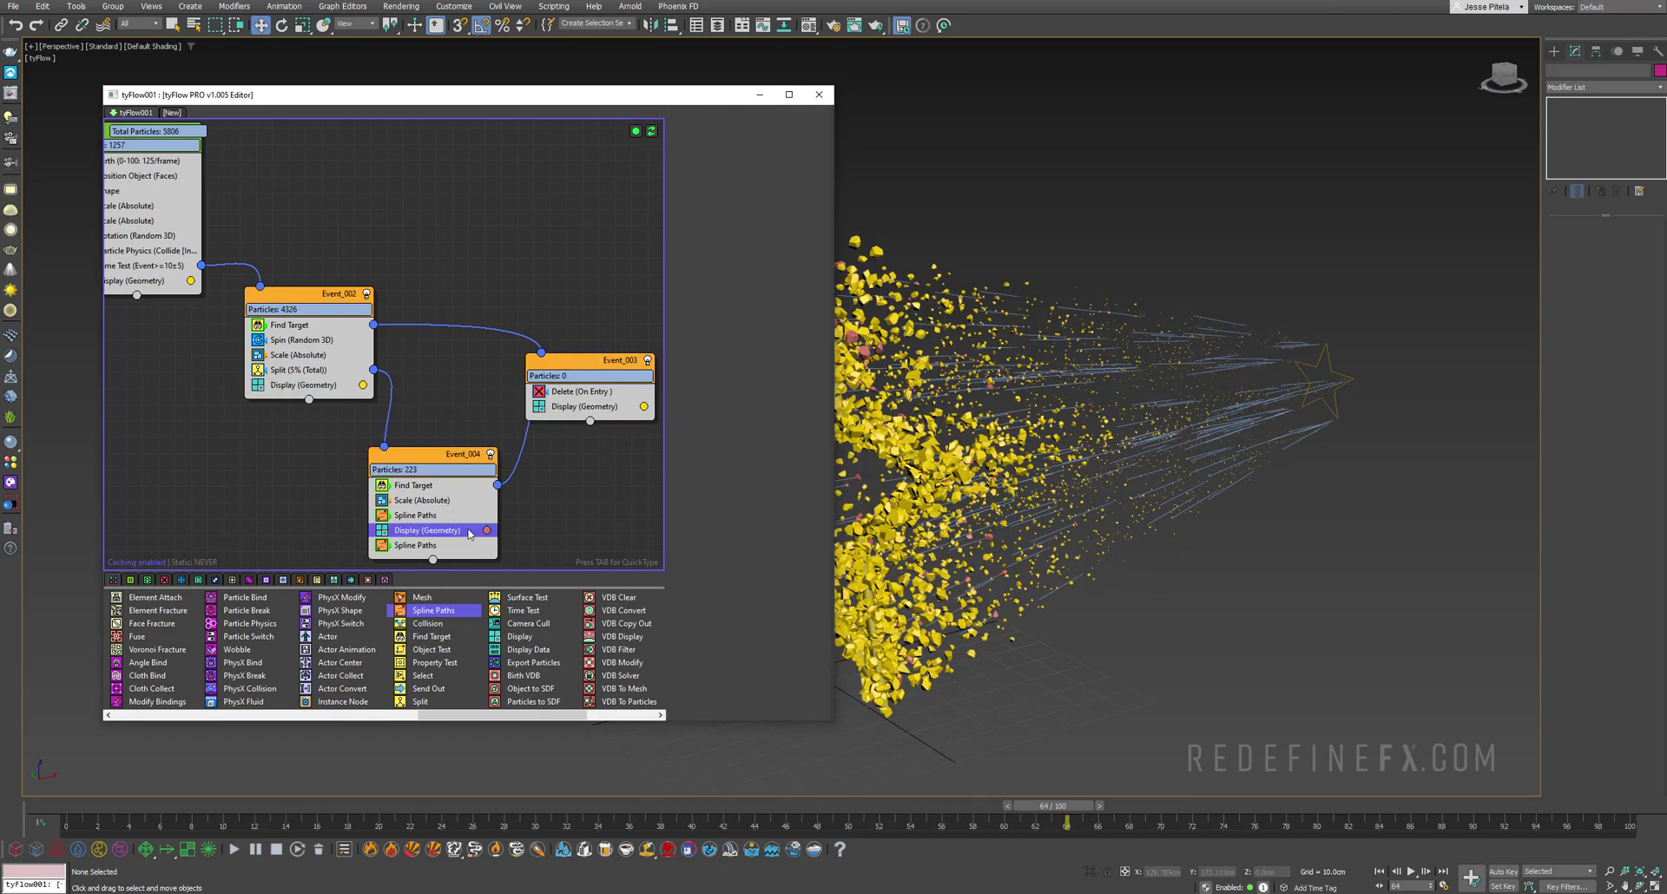
right_click(483, 530)
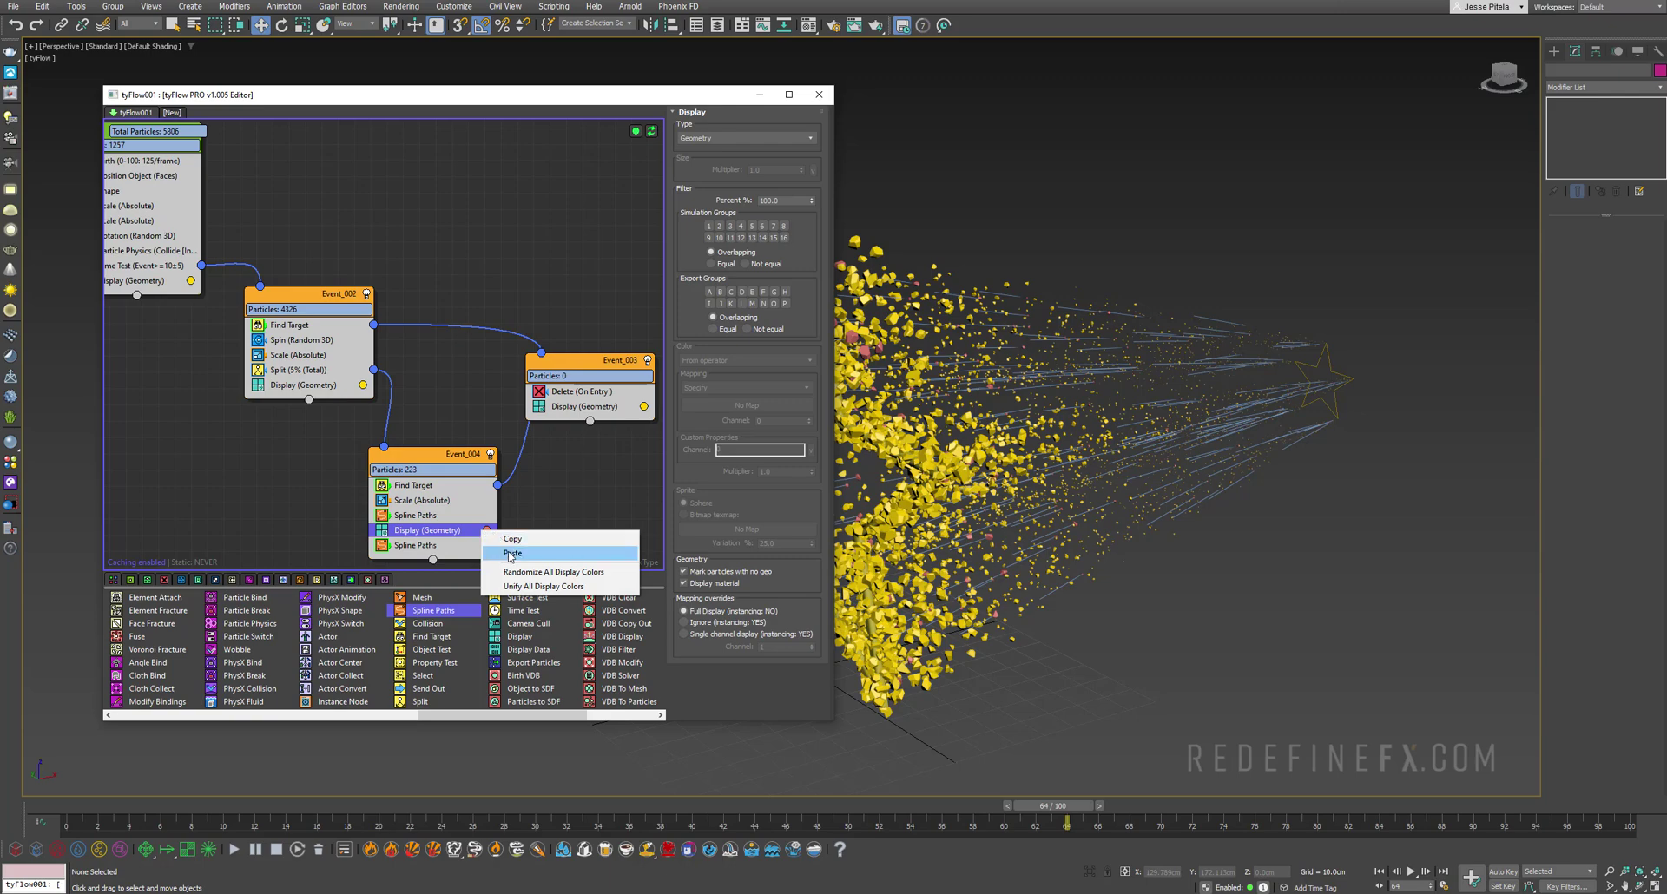
left_click(509, 553)
left_click_drag(418, 530, 420, 551)
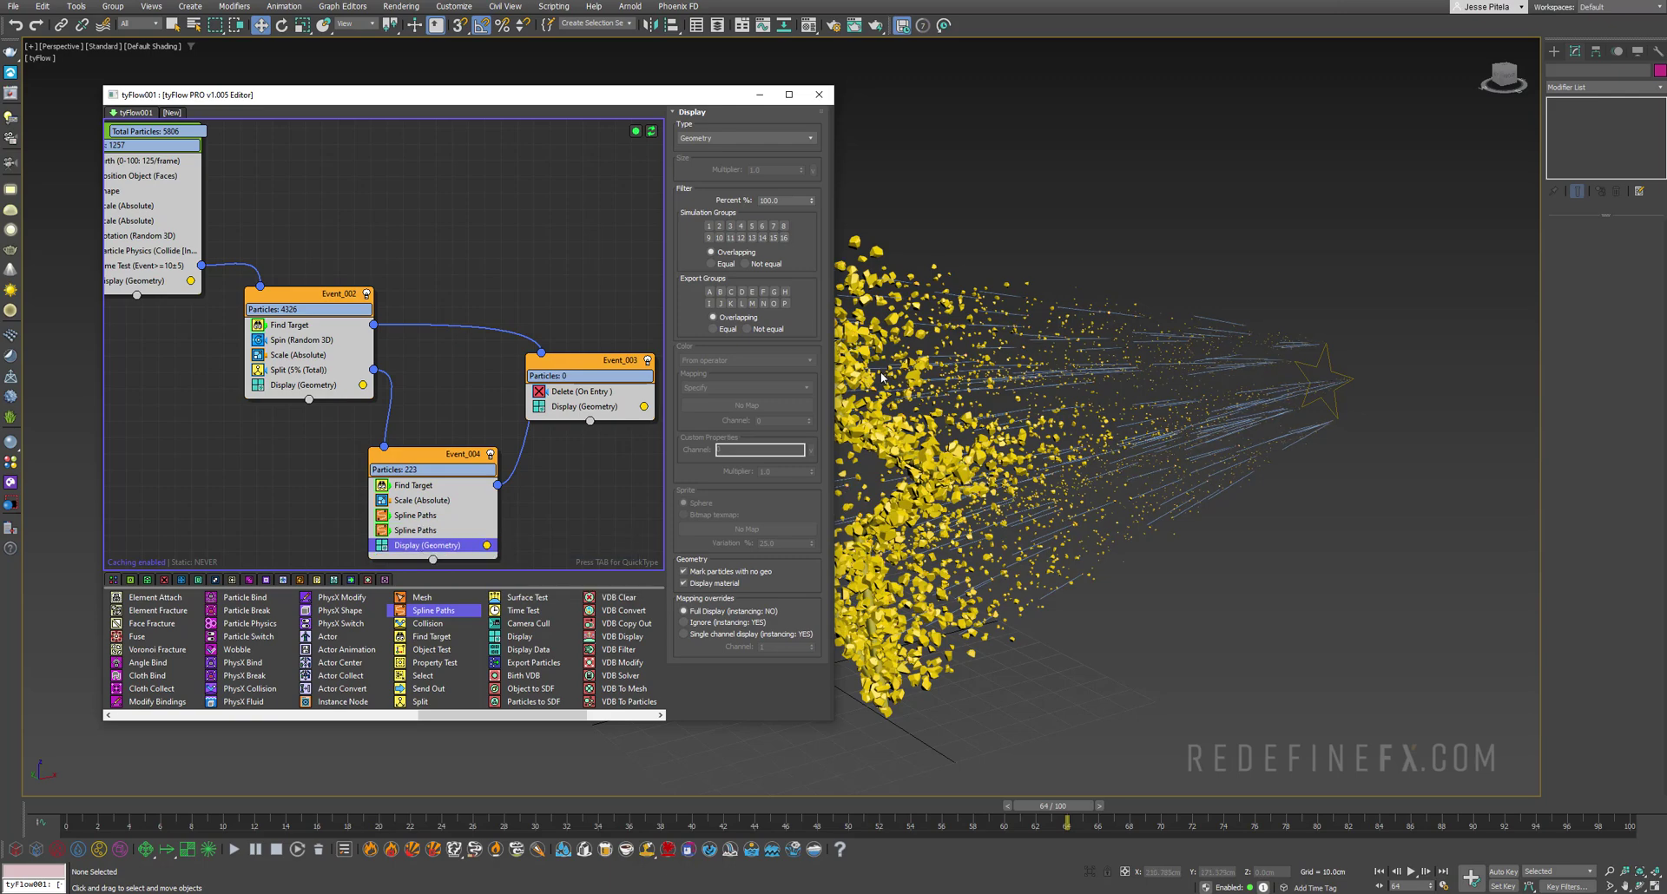
- Reframe the star, scrub frames 64–67, and compare with the 03 Preview.mp4 reference video
scroll(881, 378, "down", 4)
middle_click_drag(881, 378, 1046, 363)
scroll(1046, 362, "up", 4)
left_click_drag(1051, 806, 1044, 753)
key("w")
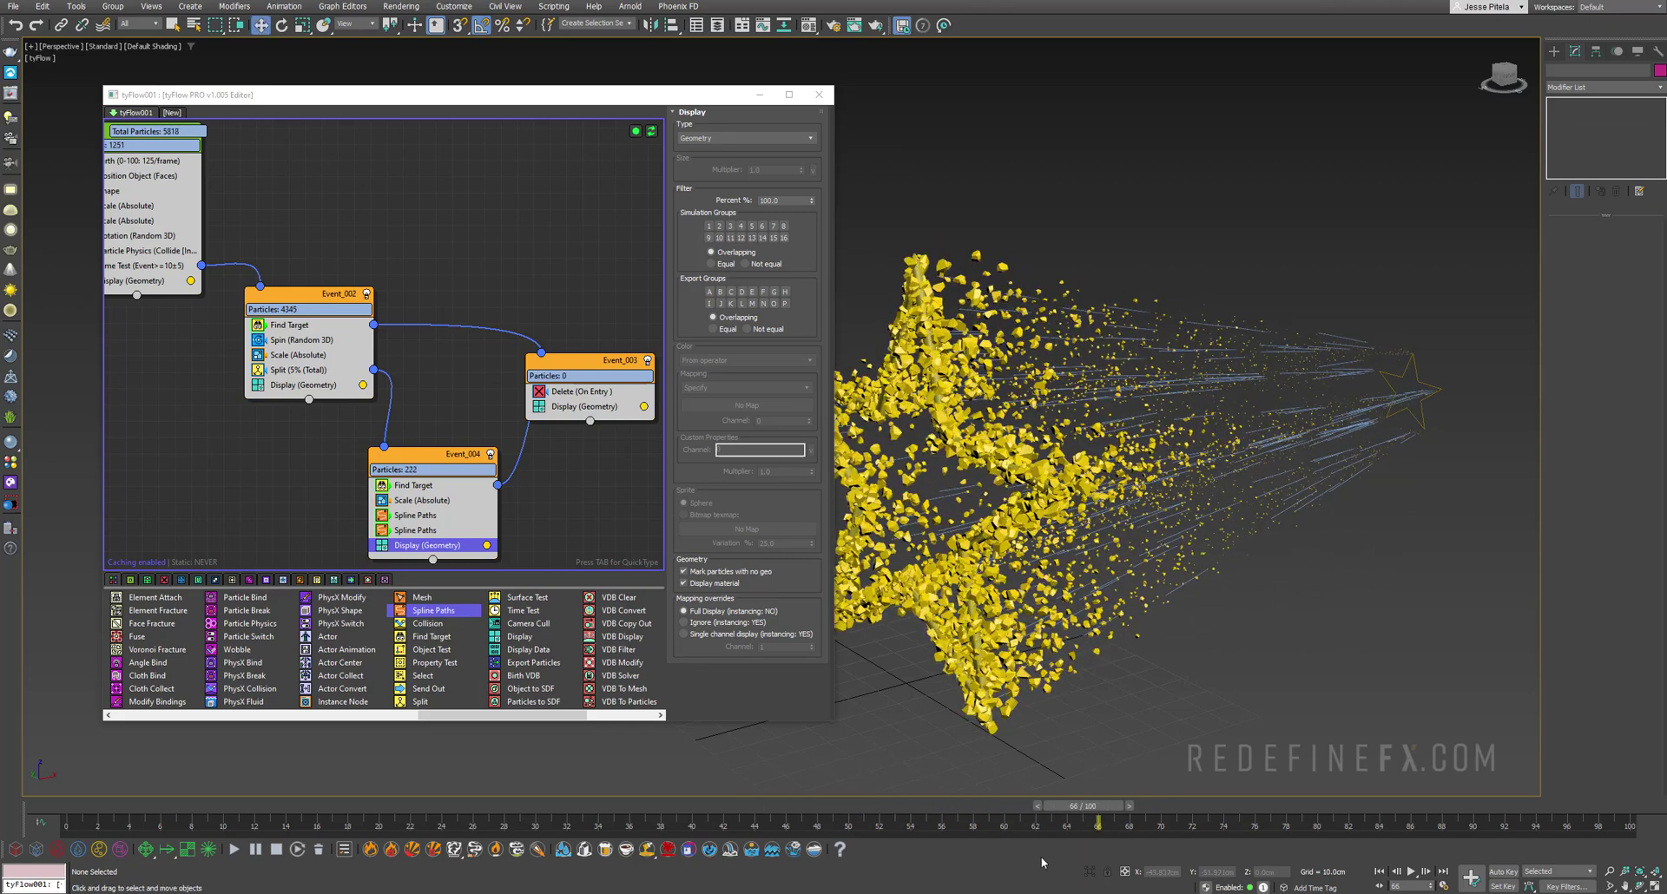
key("alt+Tab")
left_click(846, 415)
left_click(846, 415)
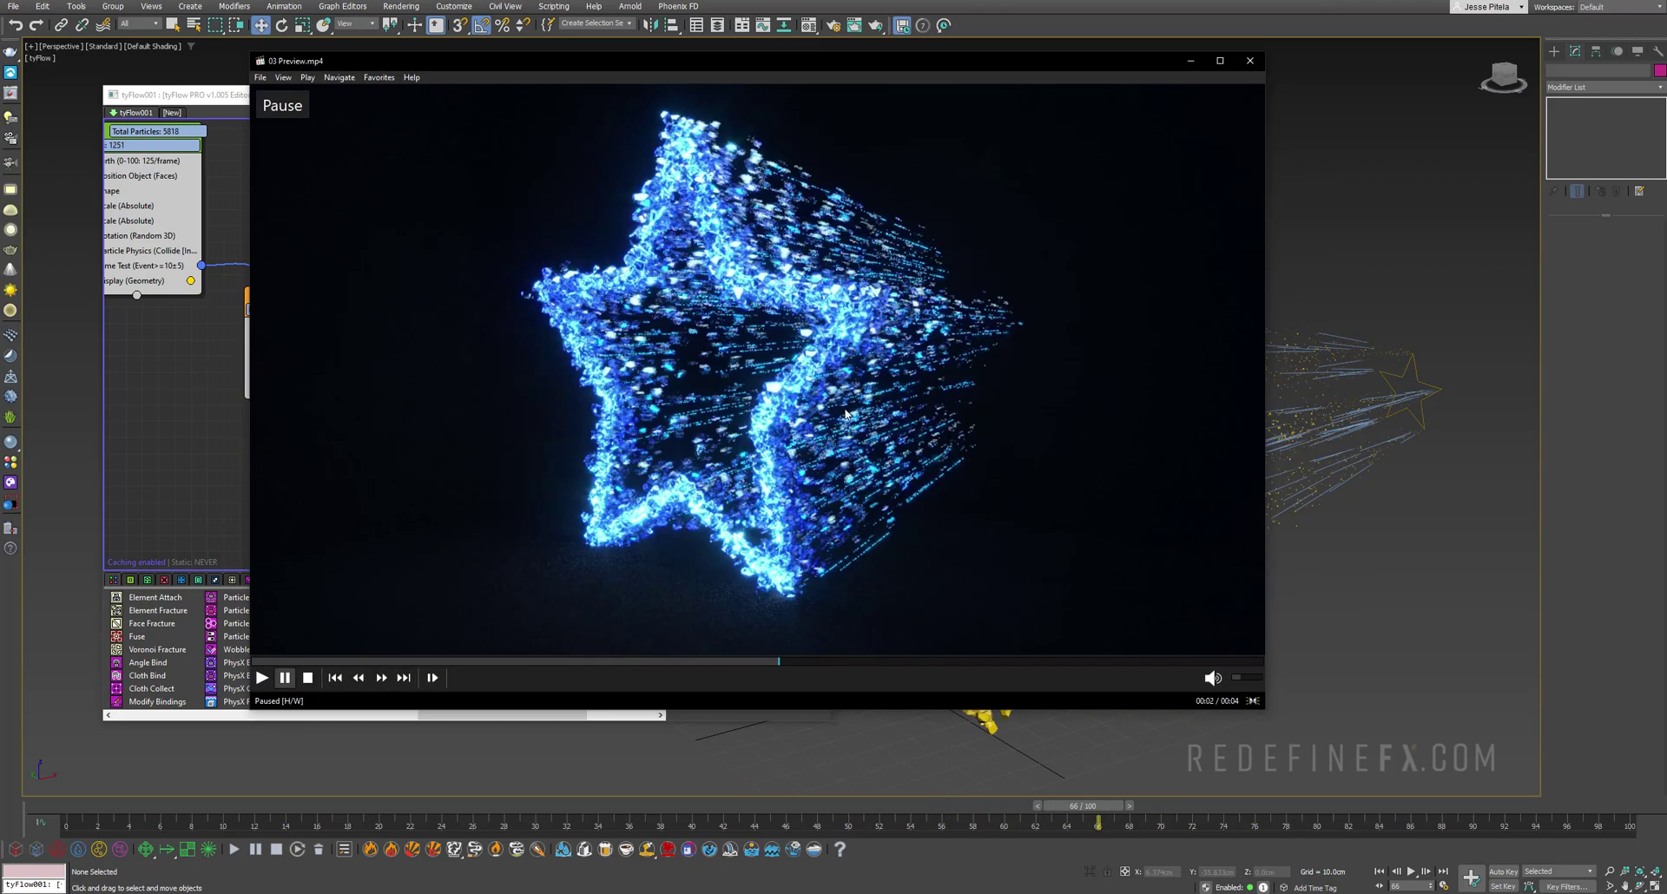
left_click(1190, 61)
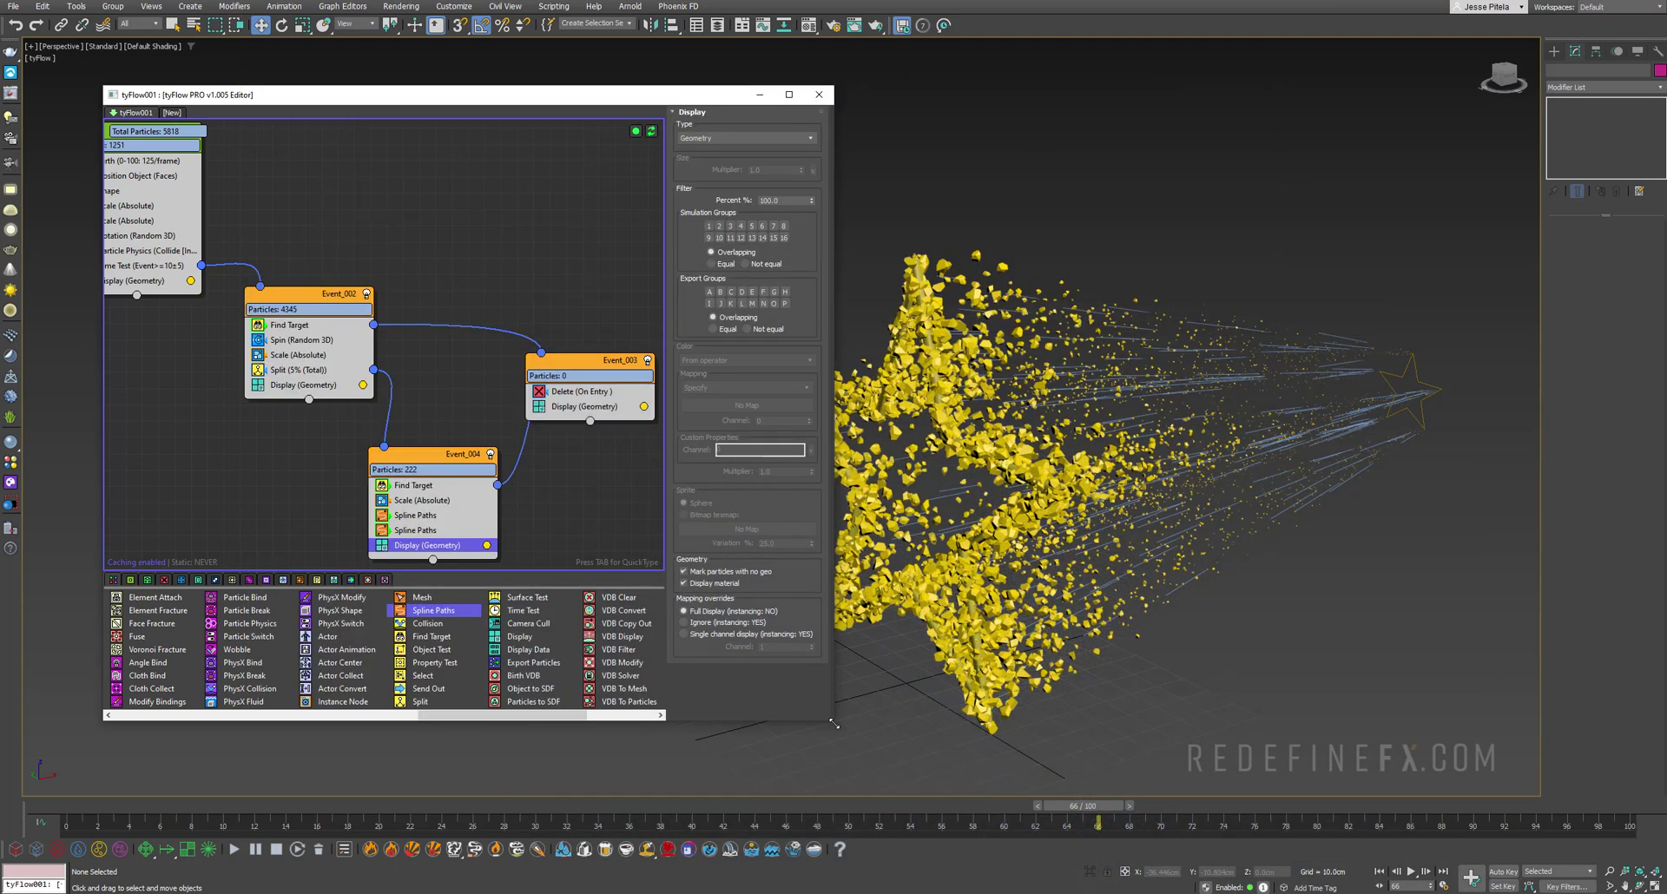
- Add a Mesh operator to Event_001 through Event_004, then save the scene
left_click_drag(834, 723, 910, 747)
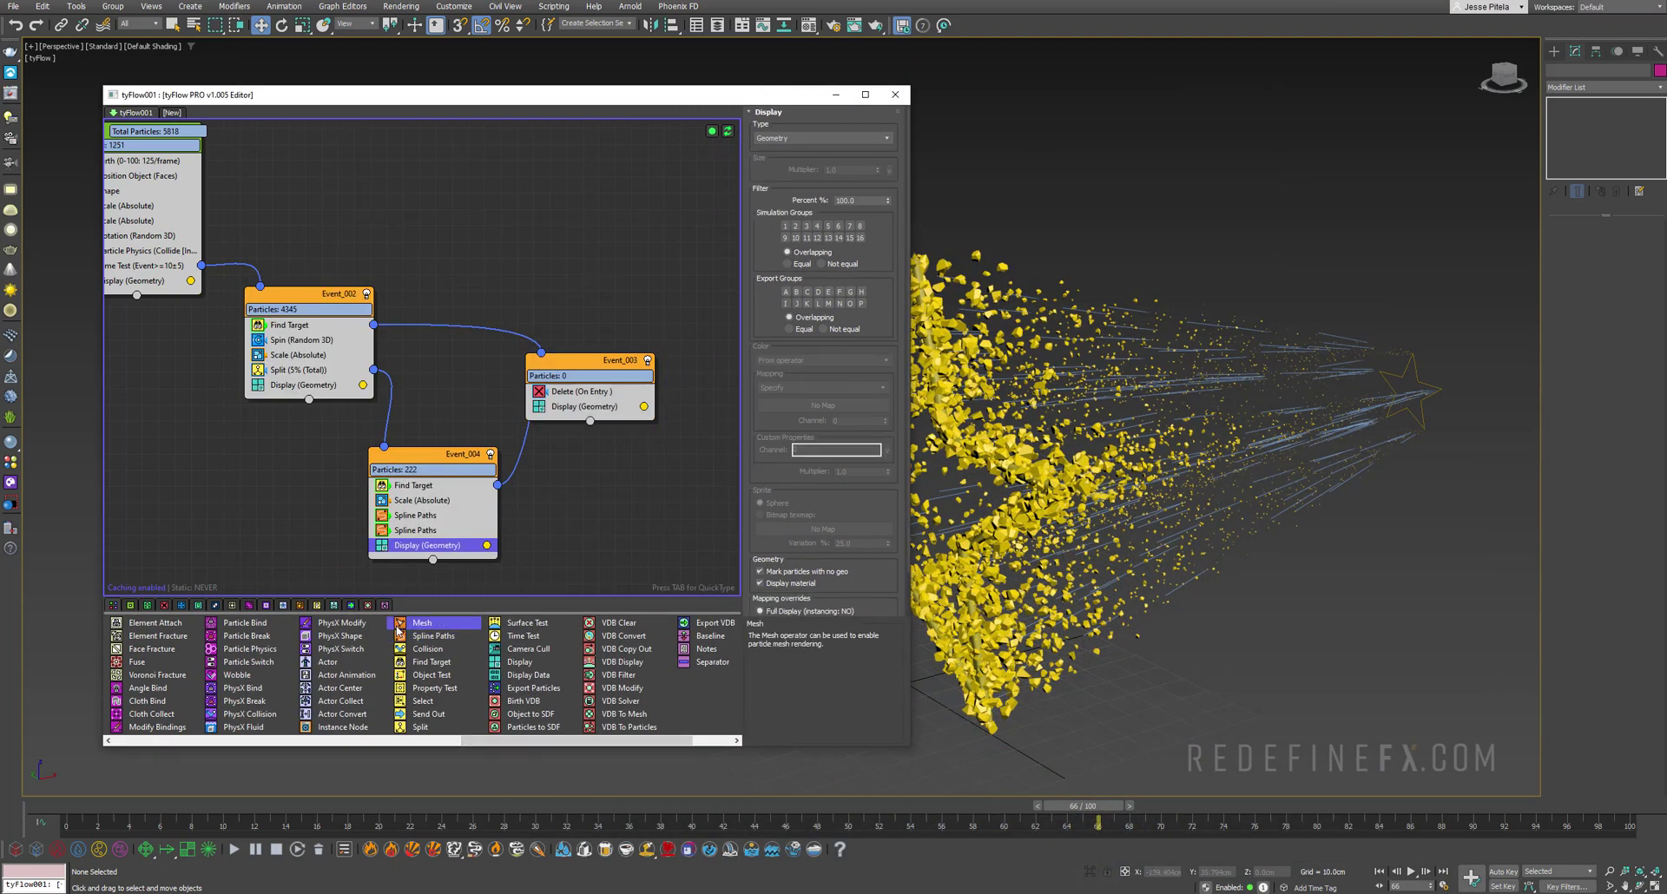
left_click_drag(521, 455, 549, 415)
left_click_drag(422, 625, 425, 557)
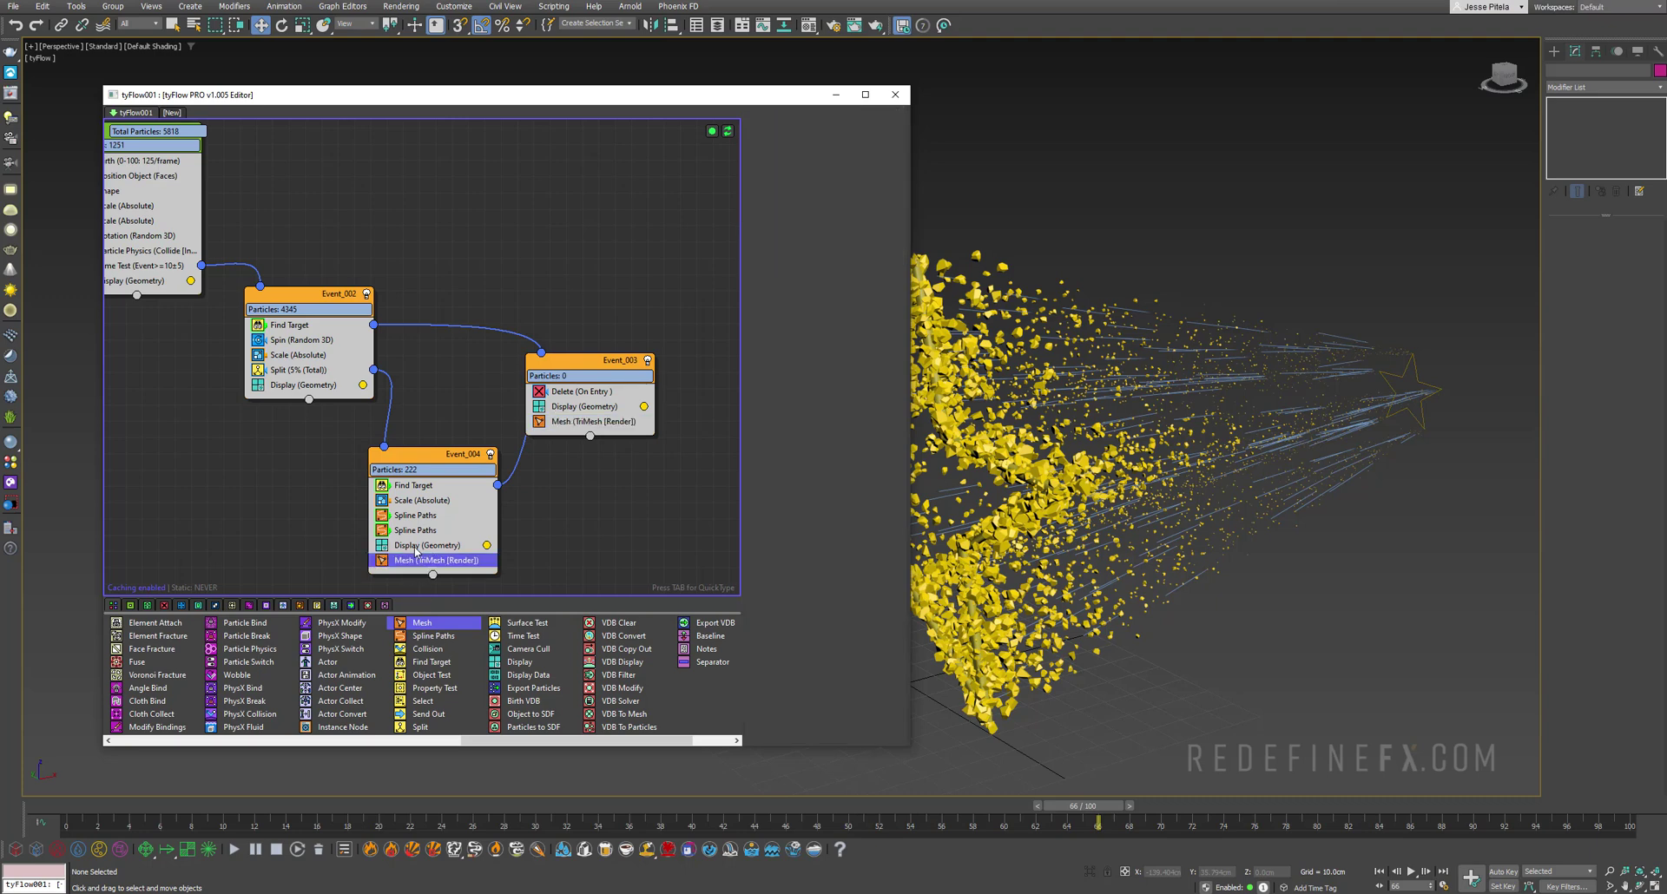
left_click_drag(422, 622, 311, 393)
middle_click_drag(273, 255, 411, 301)
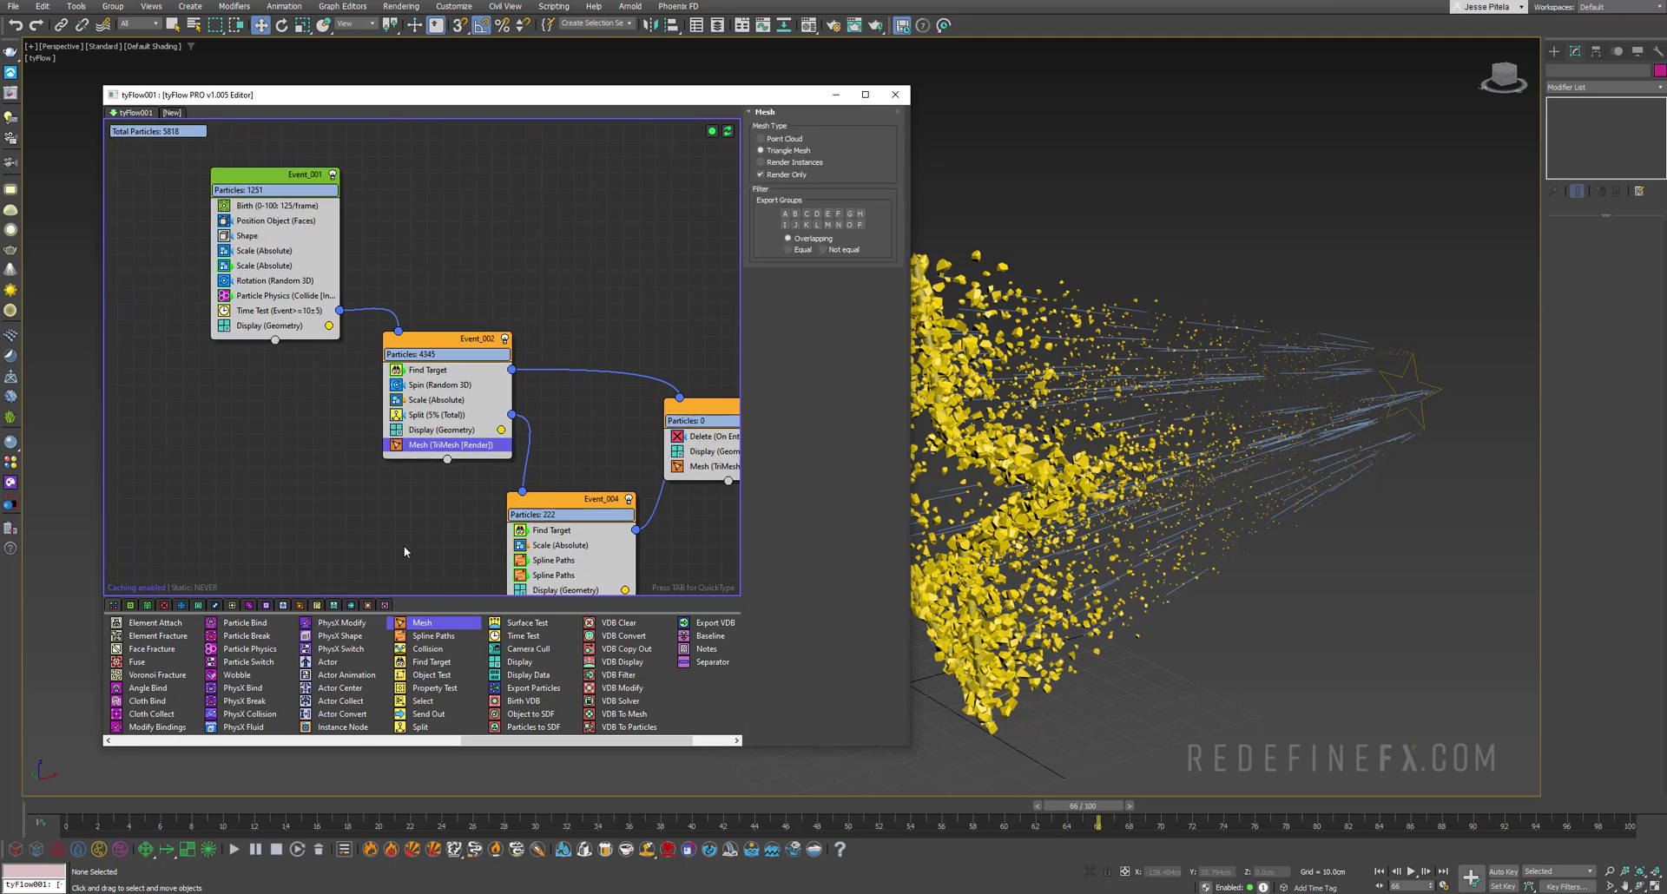
left_click_drag(403, 630, 264, 416)
left_click_drag(263, 338, 265, 340)
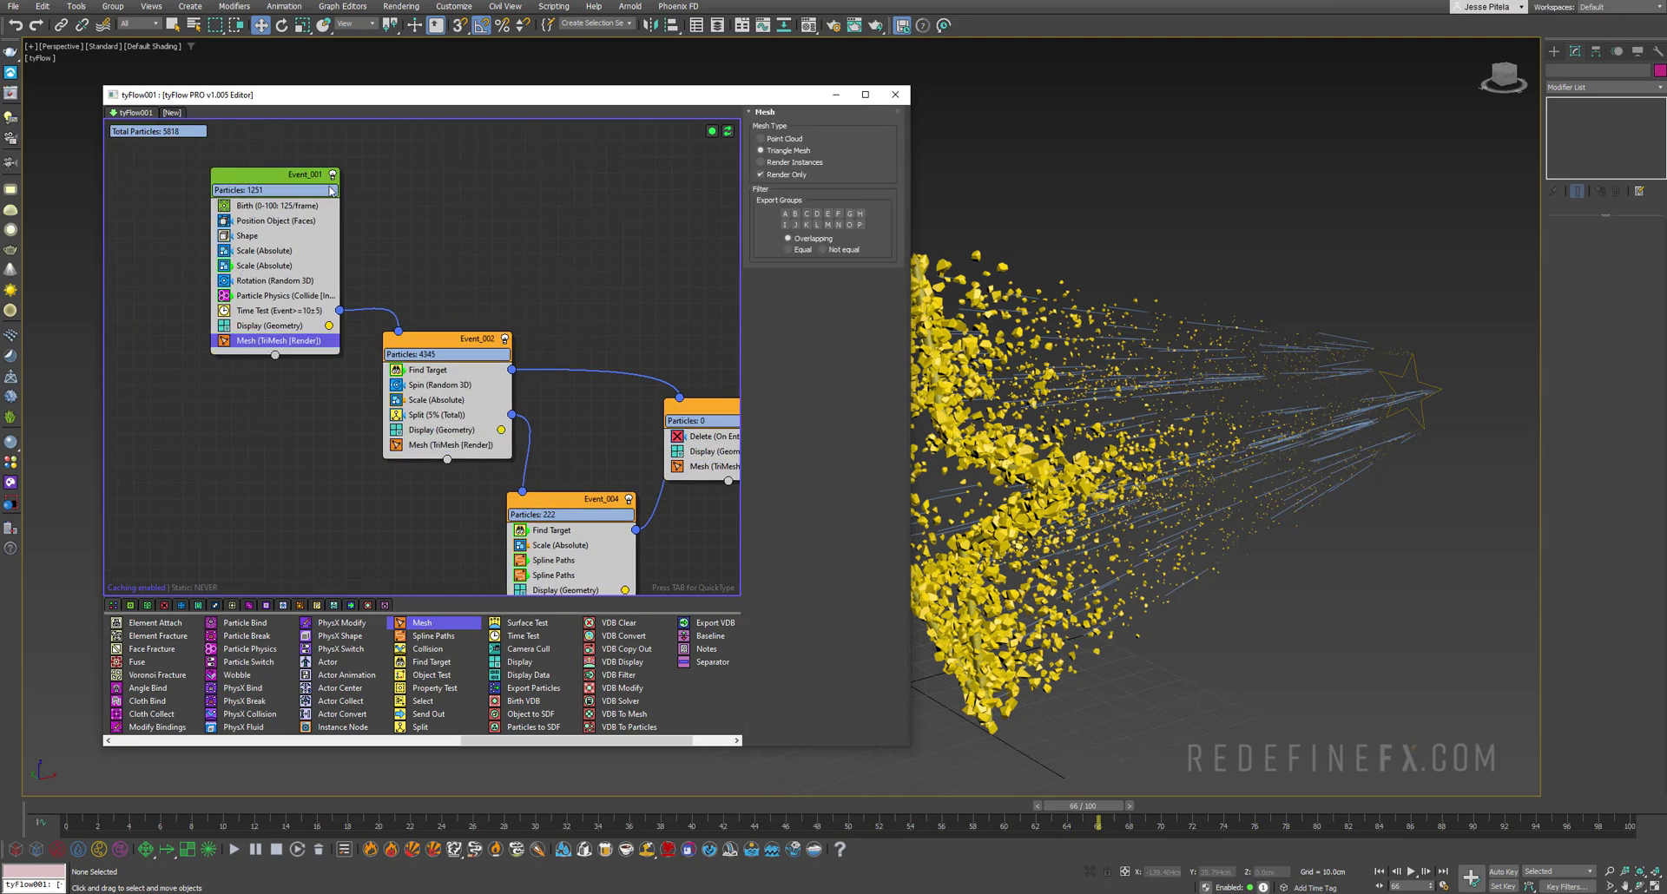
left_click(13, 7)
left_click(33, 121)
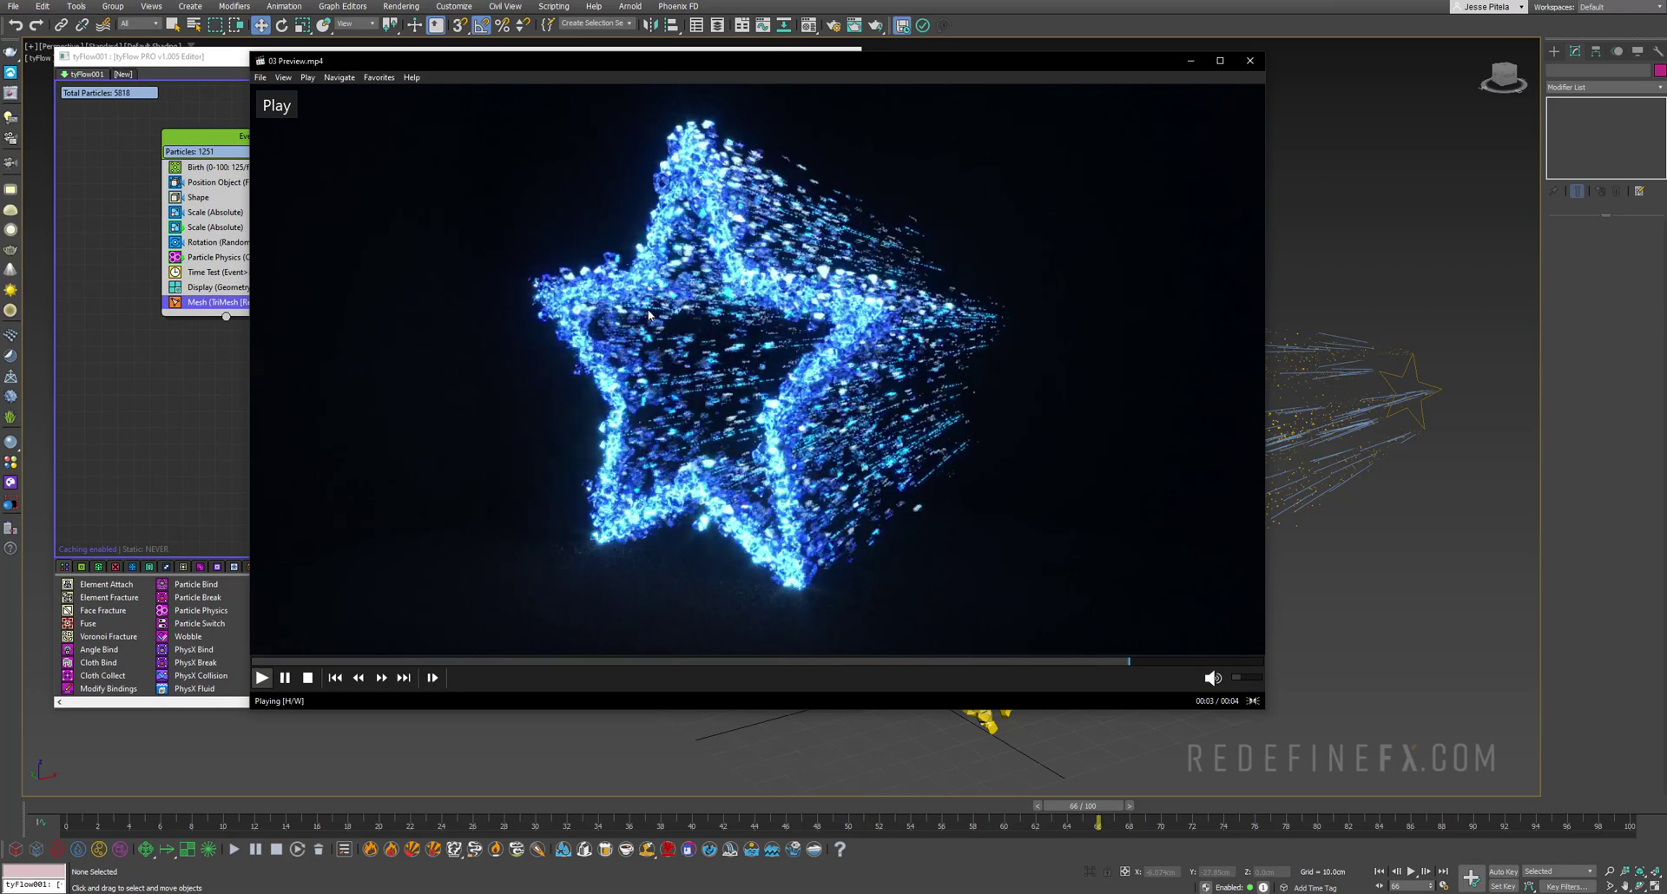
- Close the preview video and accept switching the current renderer to V-Ray
left_click(641, 297)
left_click(1189, 62)
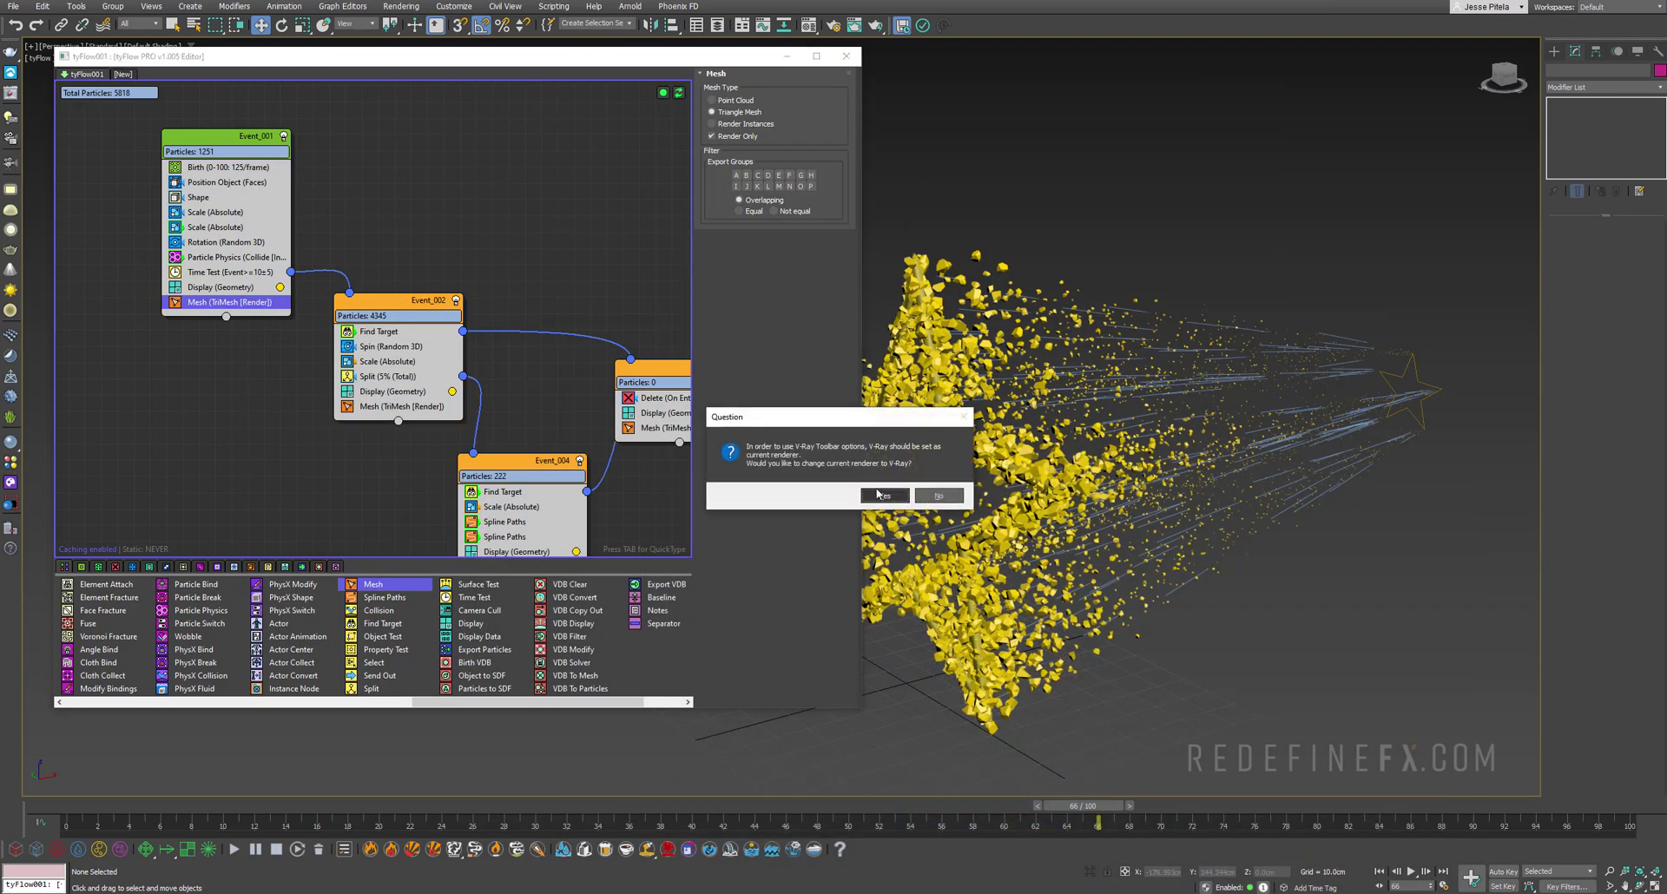
left_click(880, 495)
- Drag Glass_Coated_Blue from the V-Ray Material Library's Glass category onto the tyFlow particles
left_click(11, 470)
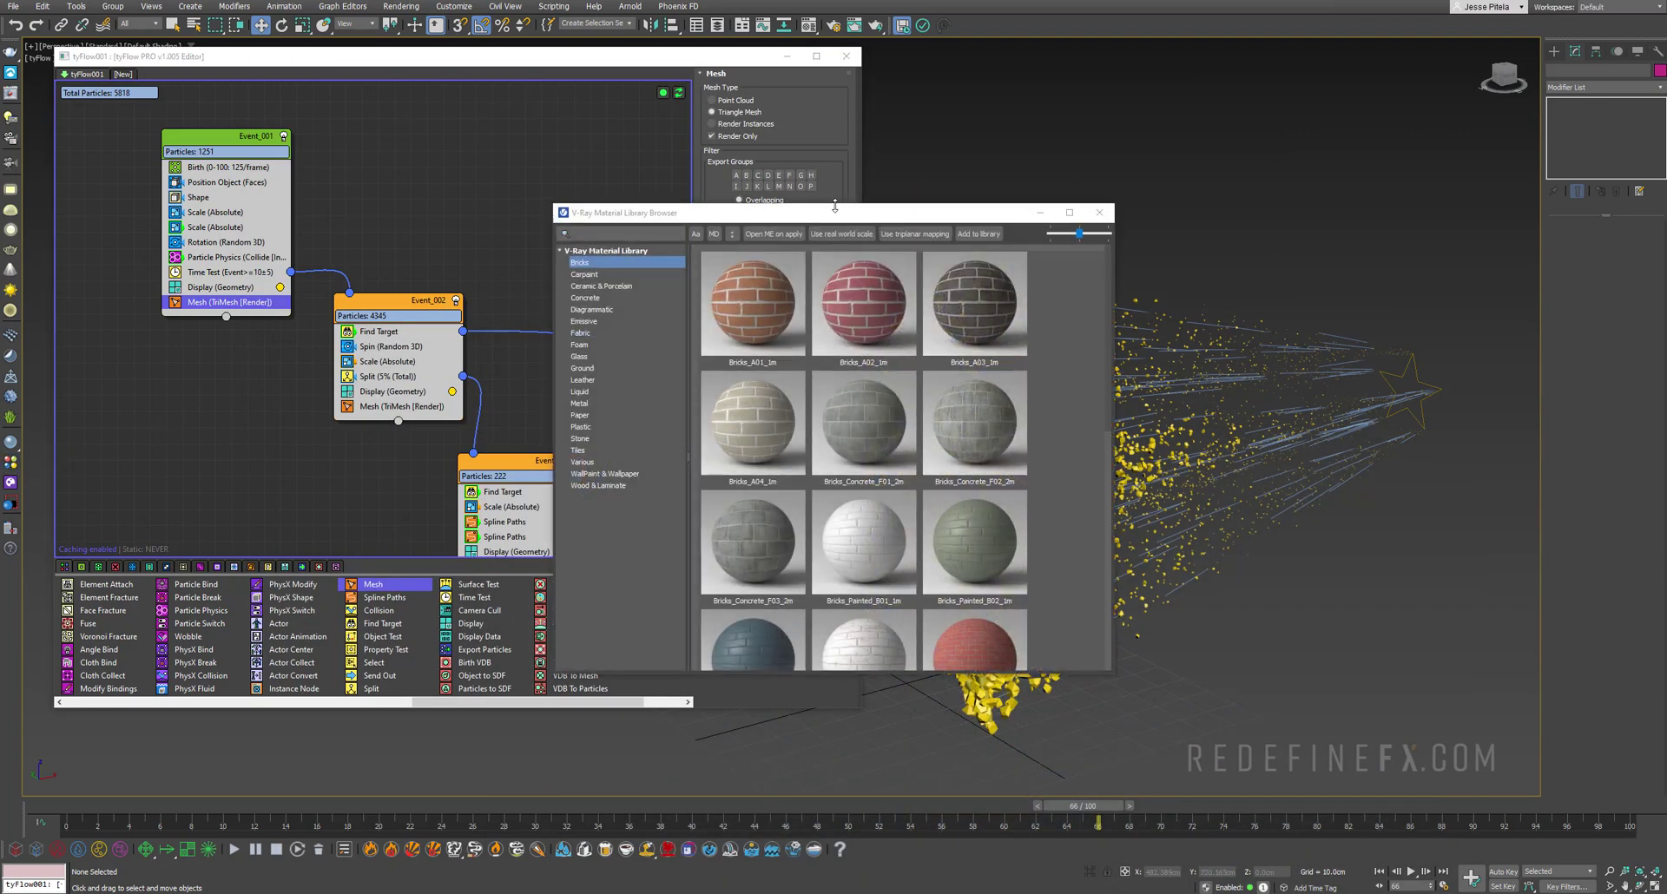
left_click_drag(677, 214, 438, 192)
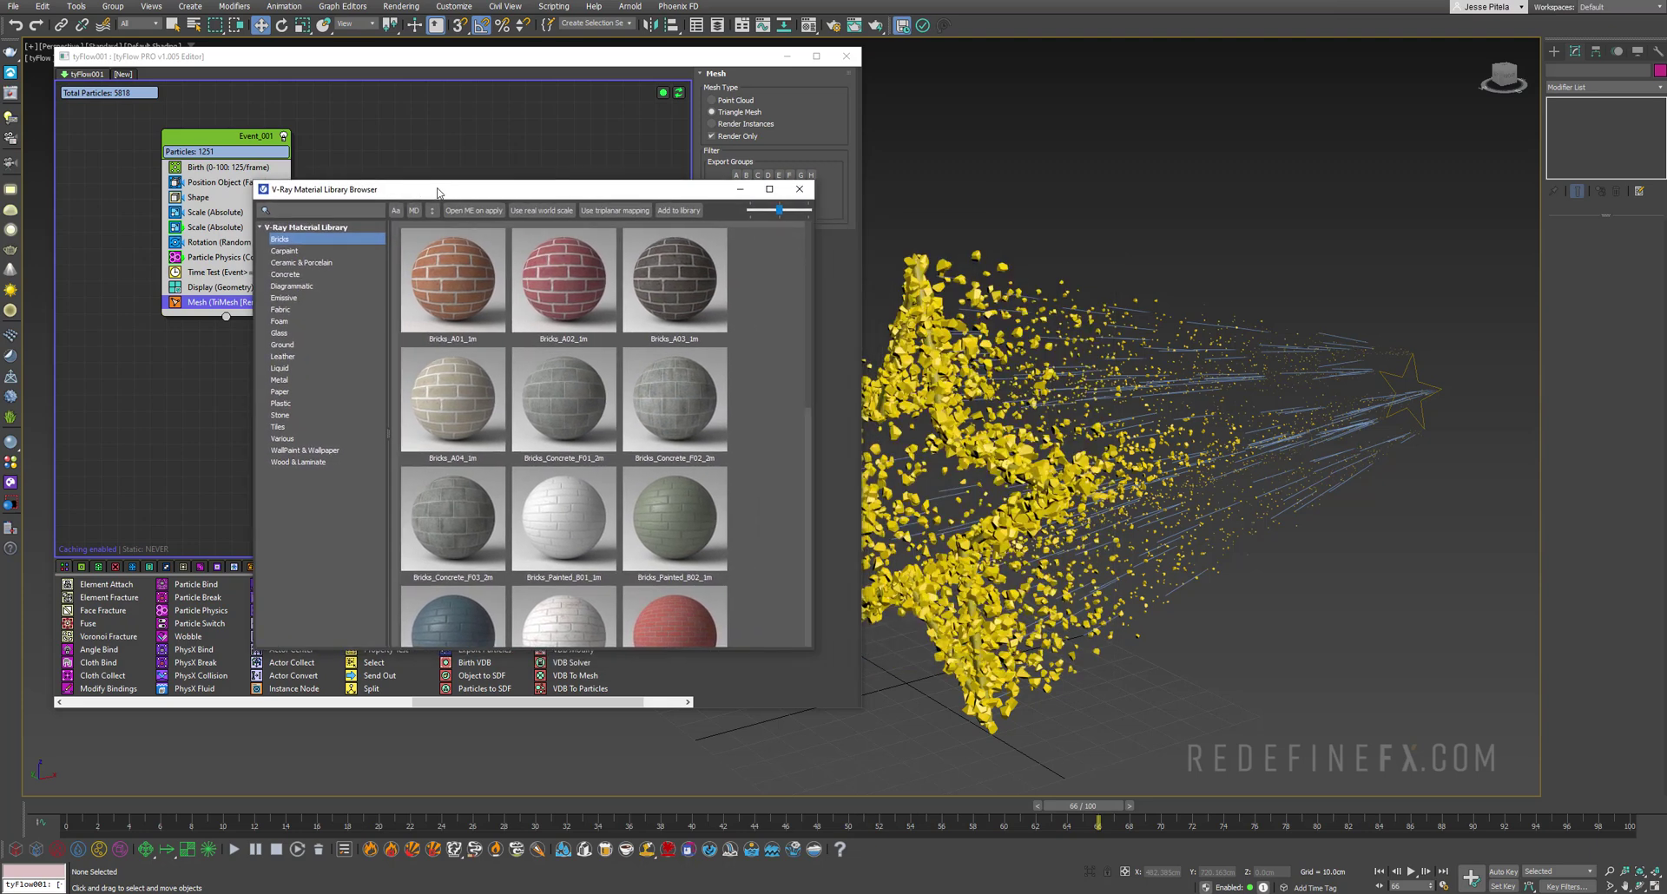
left_click_drag(404, 197, 391, 194)
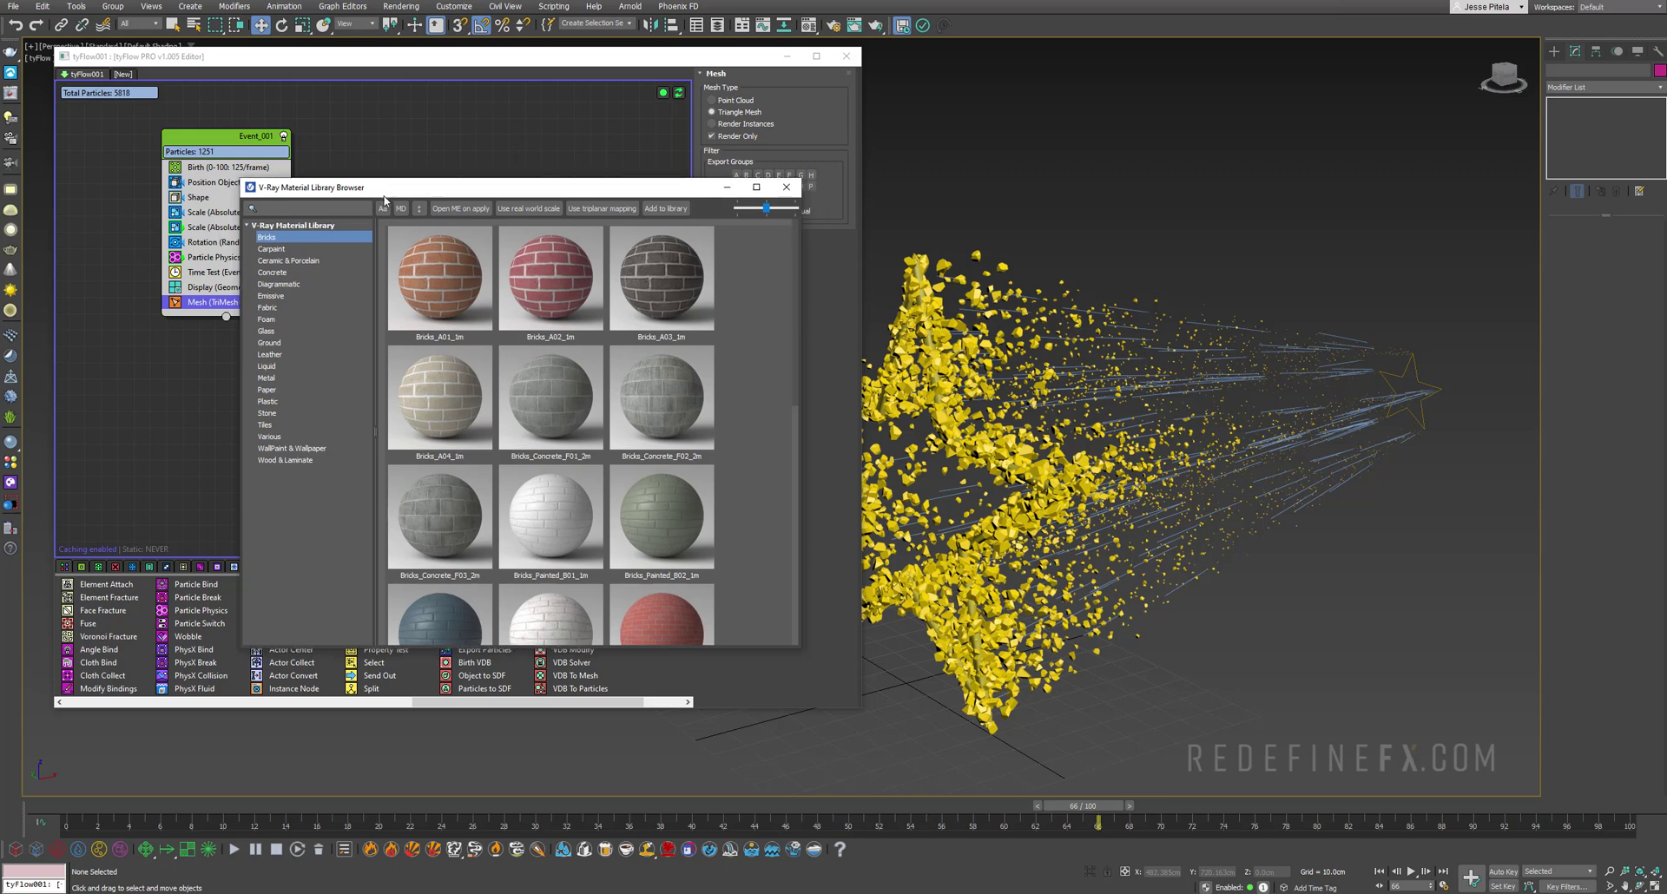
left_click(276, 330)
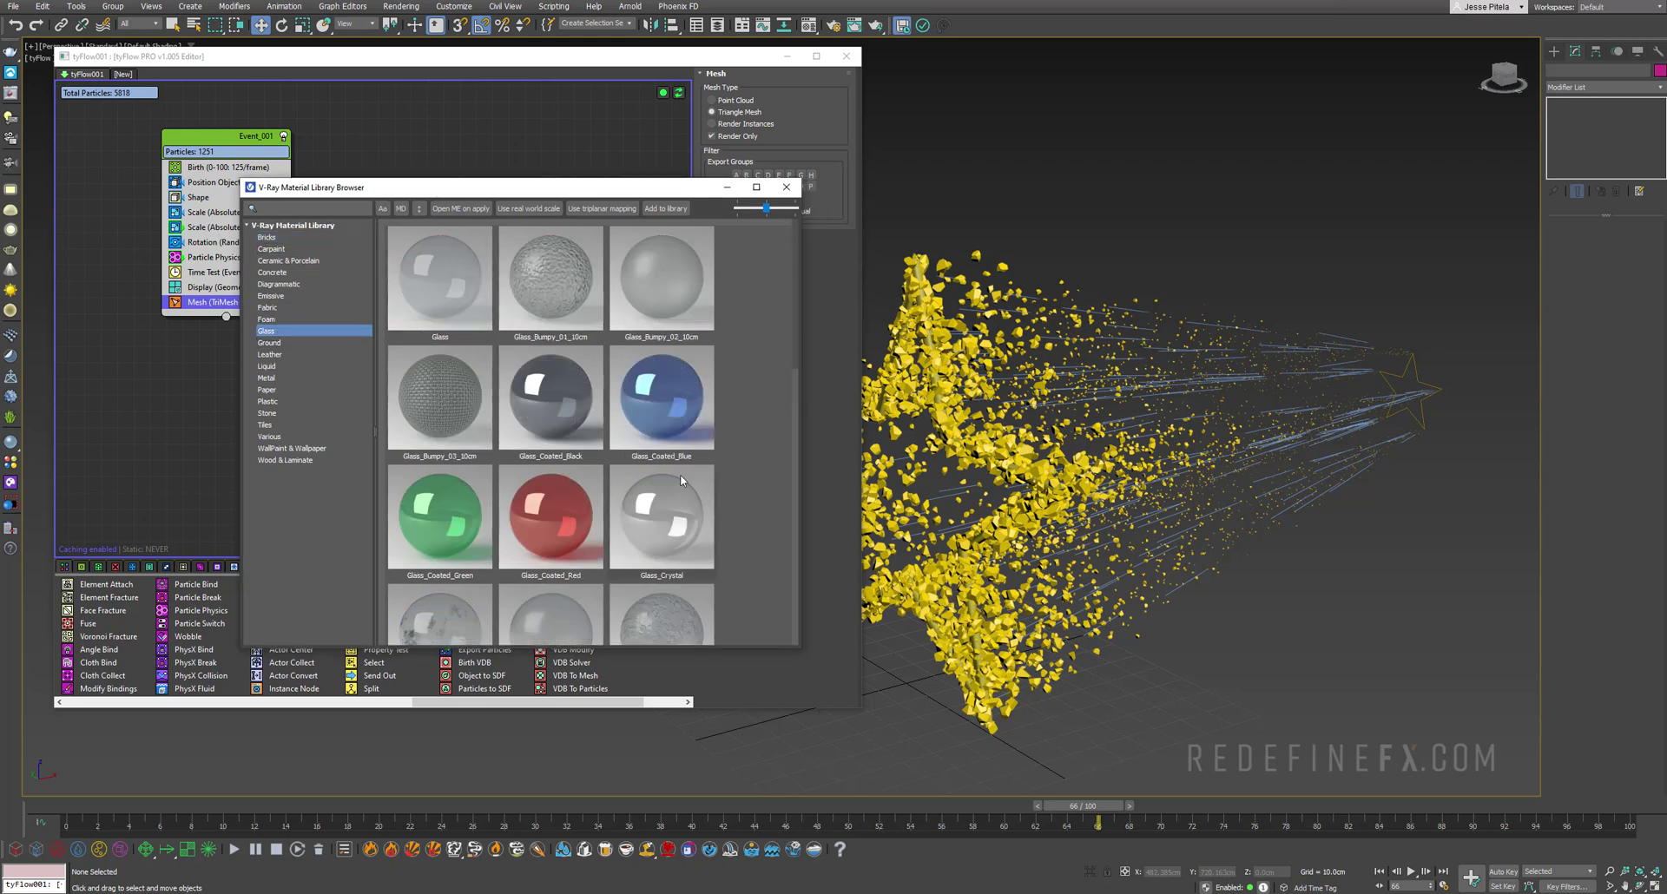
left_click_drag(608, 186, 542, 157)
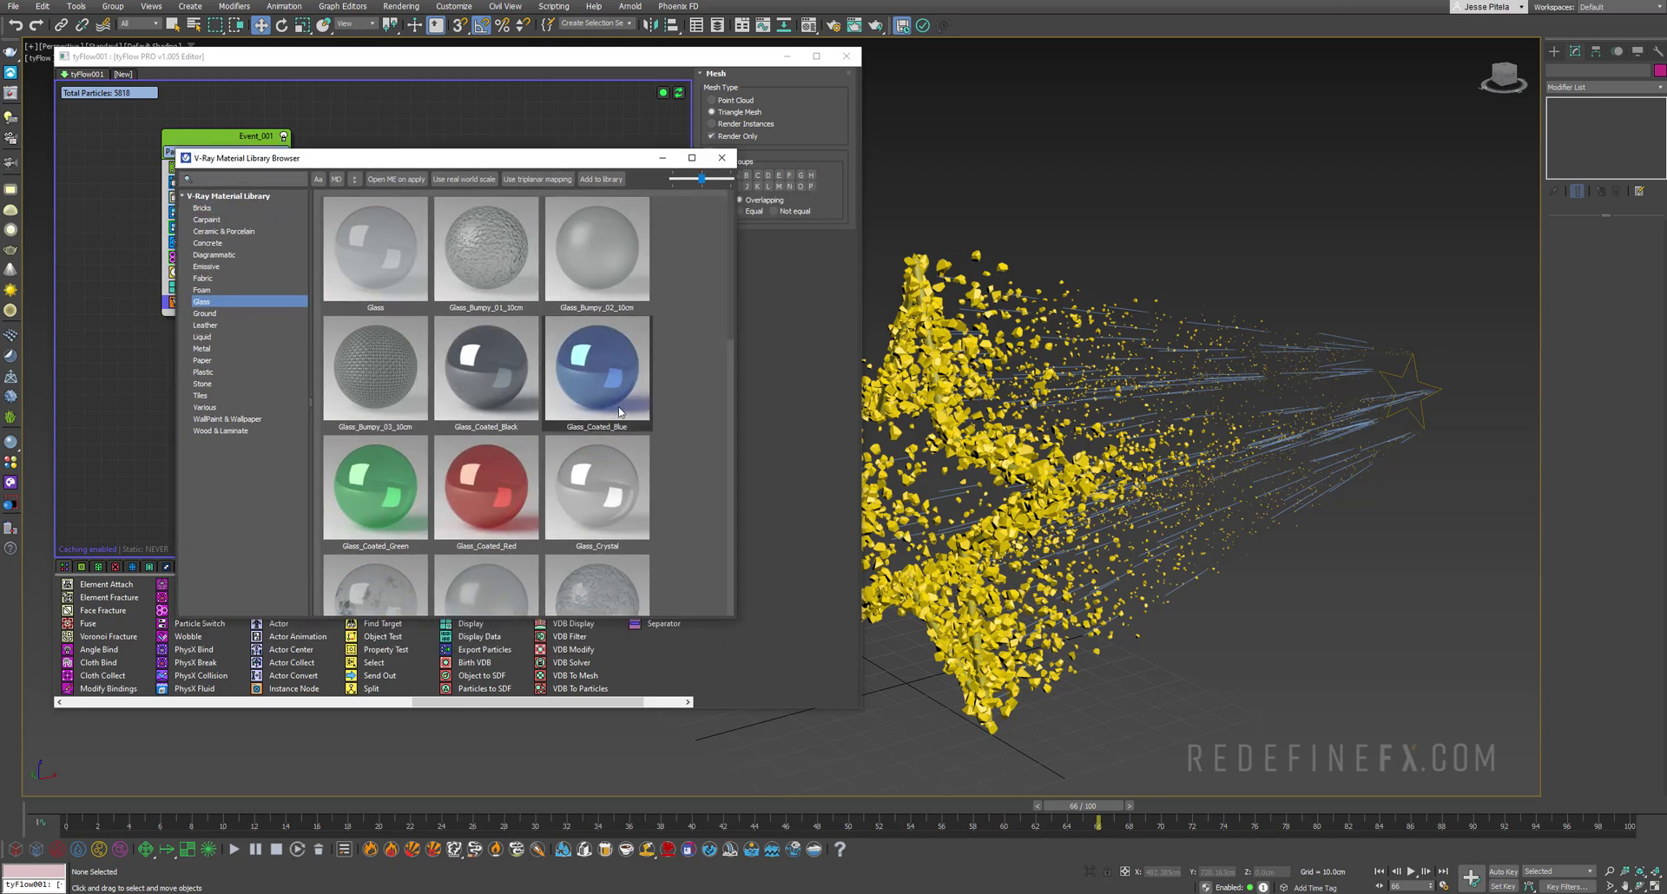
left_click_drag(593, 370, 1078, 545)
scroll(1138, 433, "up", 4)
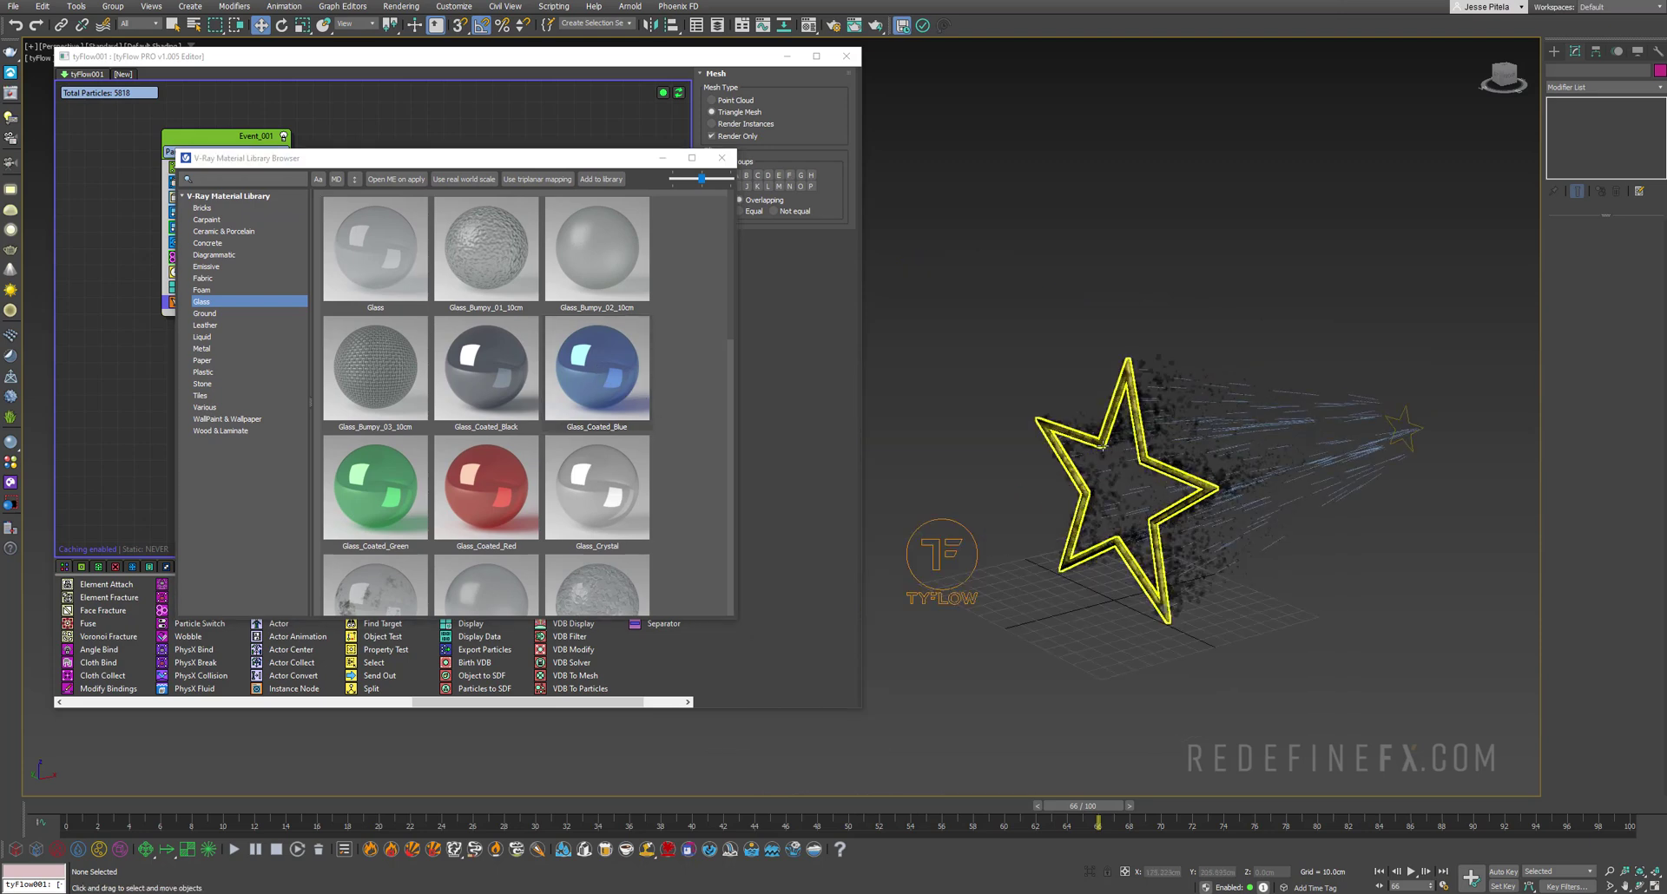
middle_click_drag(1138, 432, 1037, 512)
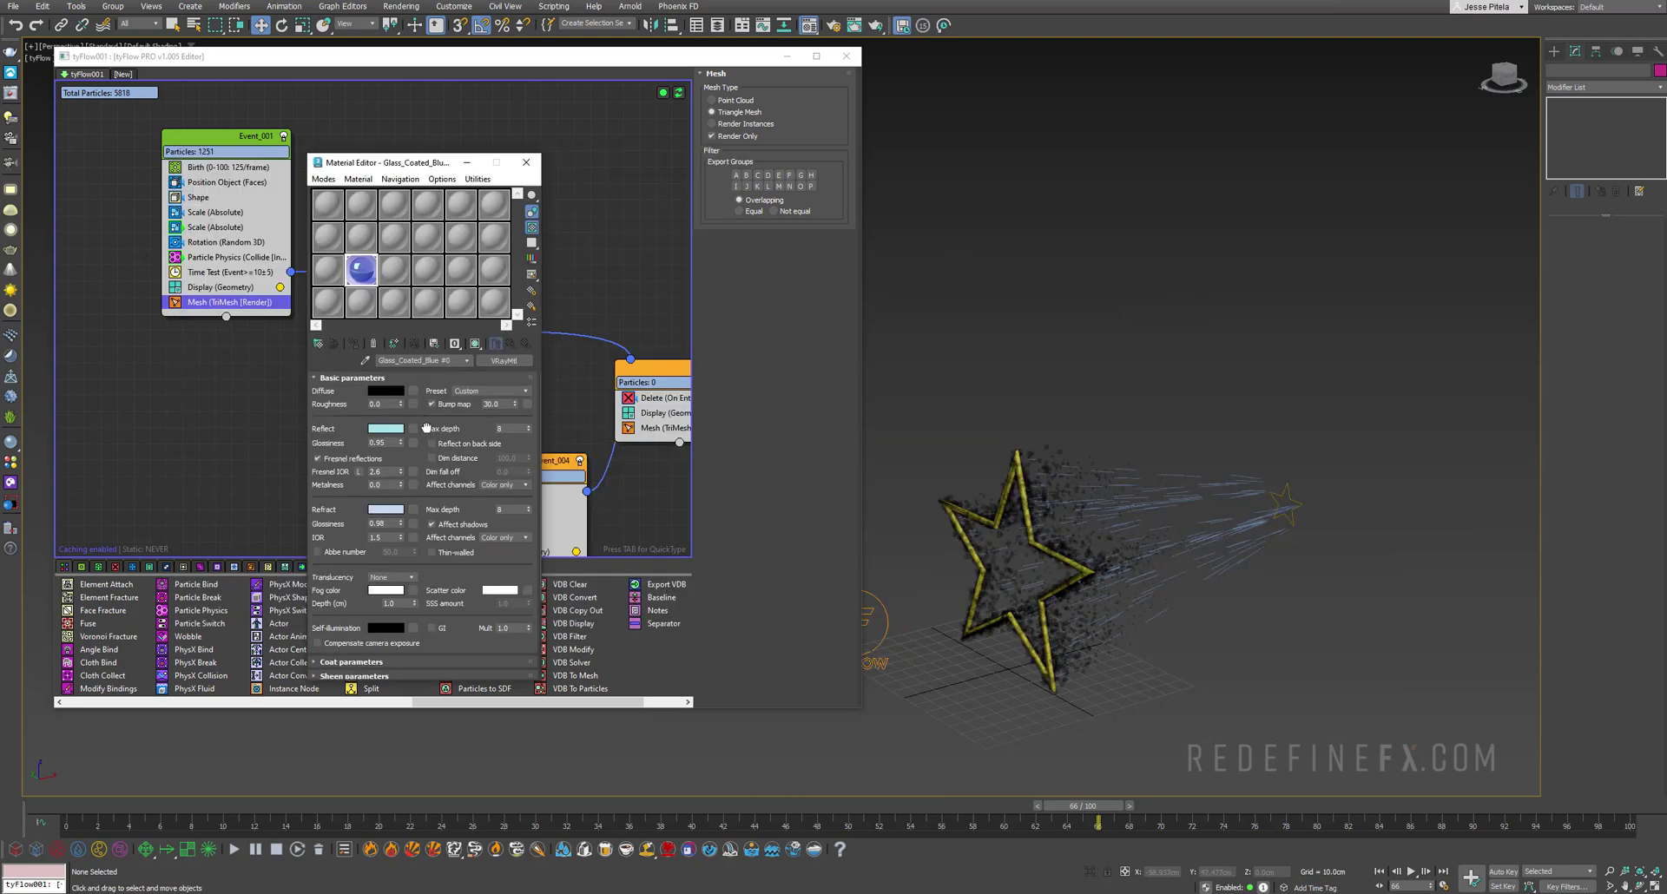
mouse_move(429, 460)
left_mouse_down()
mouse_move(428, 438)
mouse_move(429, 479)
left_mouse_up()
- Make slot 15 a VRayLightMtl with bright blue colour and a 5.0 multiplier
left_click(394, 269)
scroll(1135, 526, "up", 2)
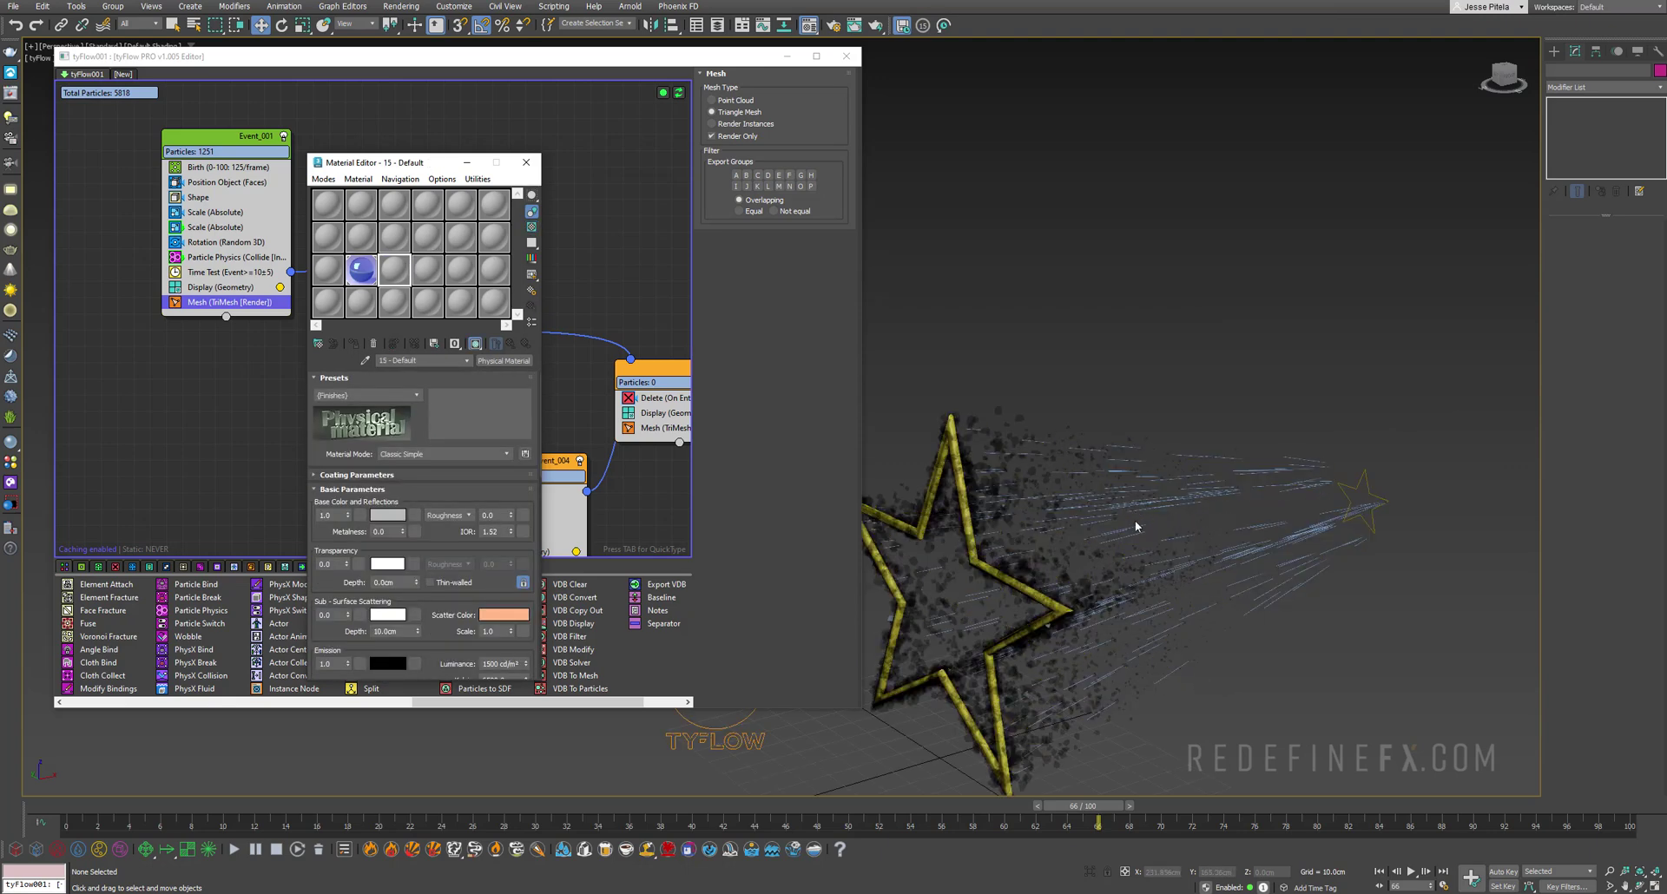
left_click(504, 360)
double_click(730, 564)
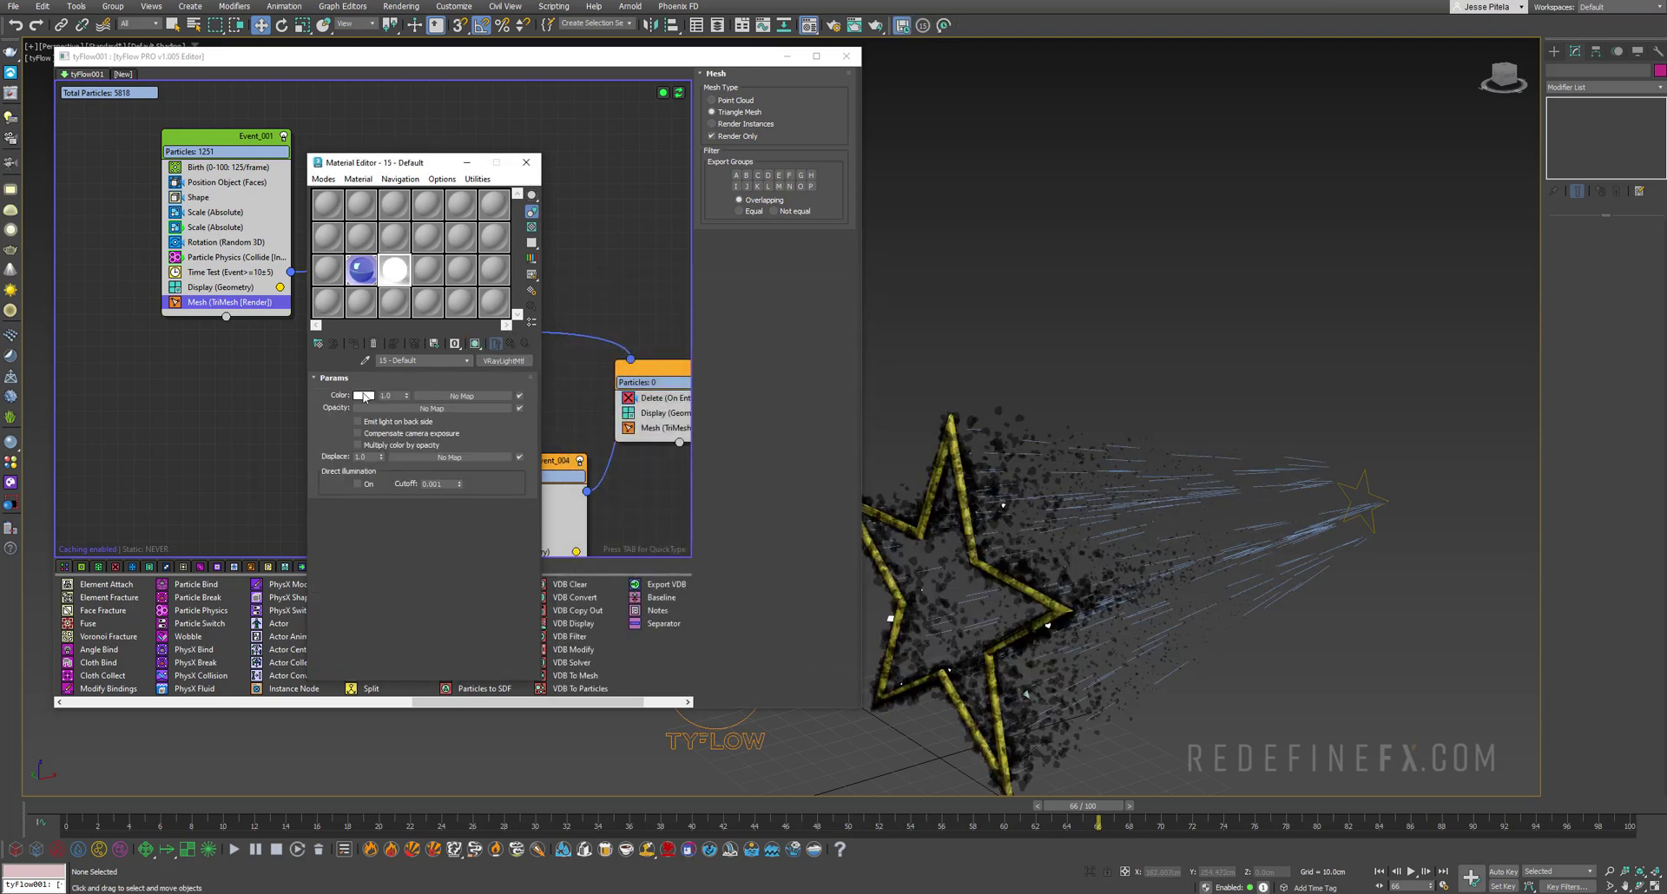
left_click(363, 396)
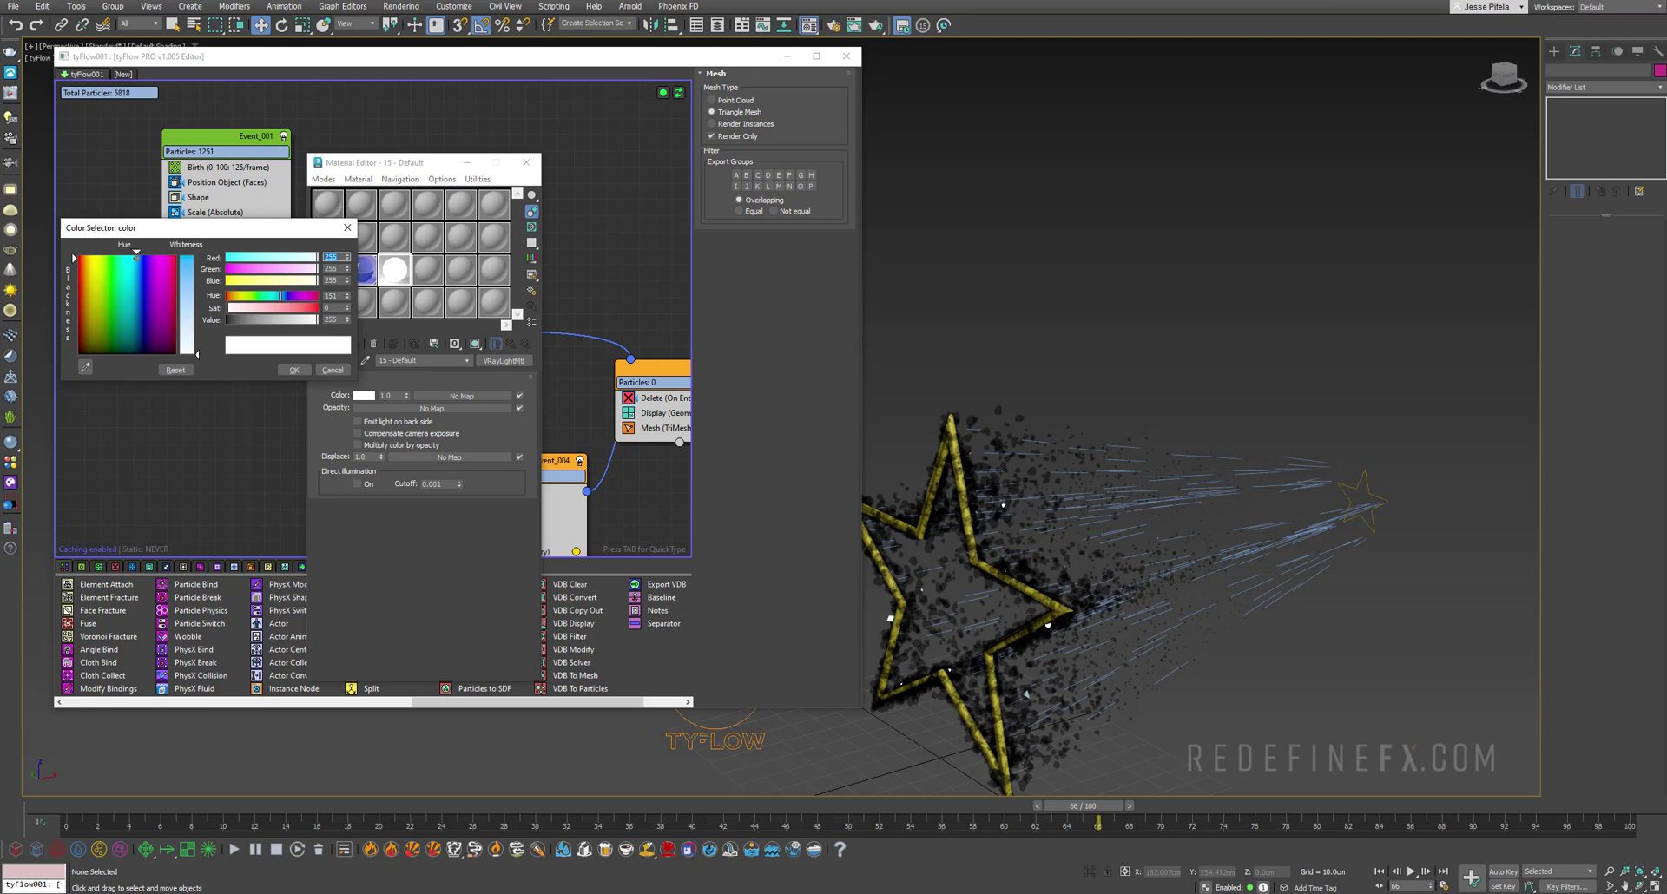
left_click_drag(230, 308, 316, 309)
left_click(293, 370)
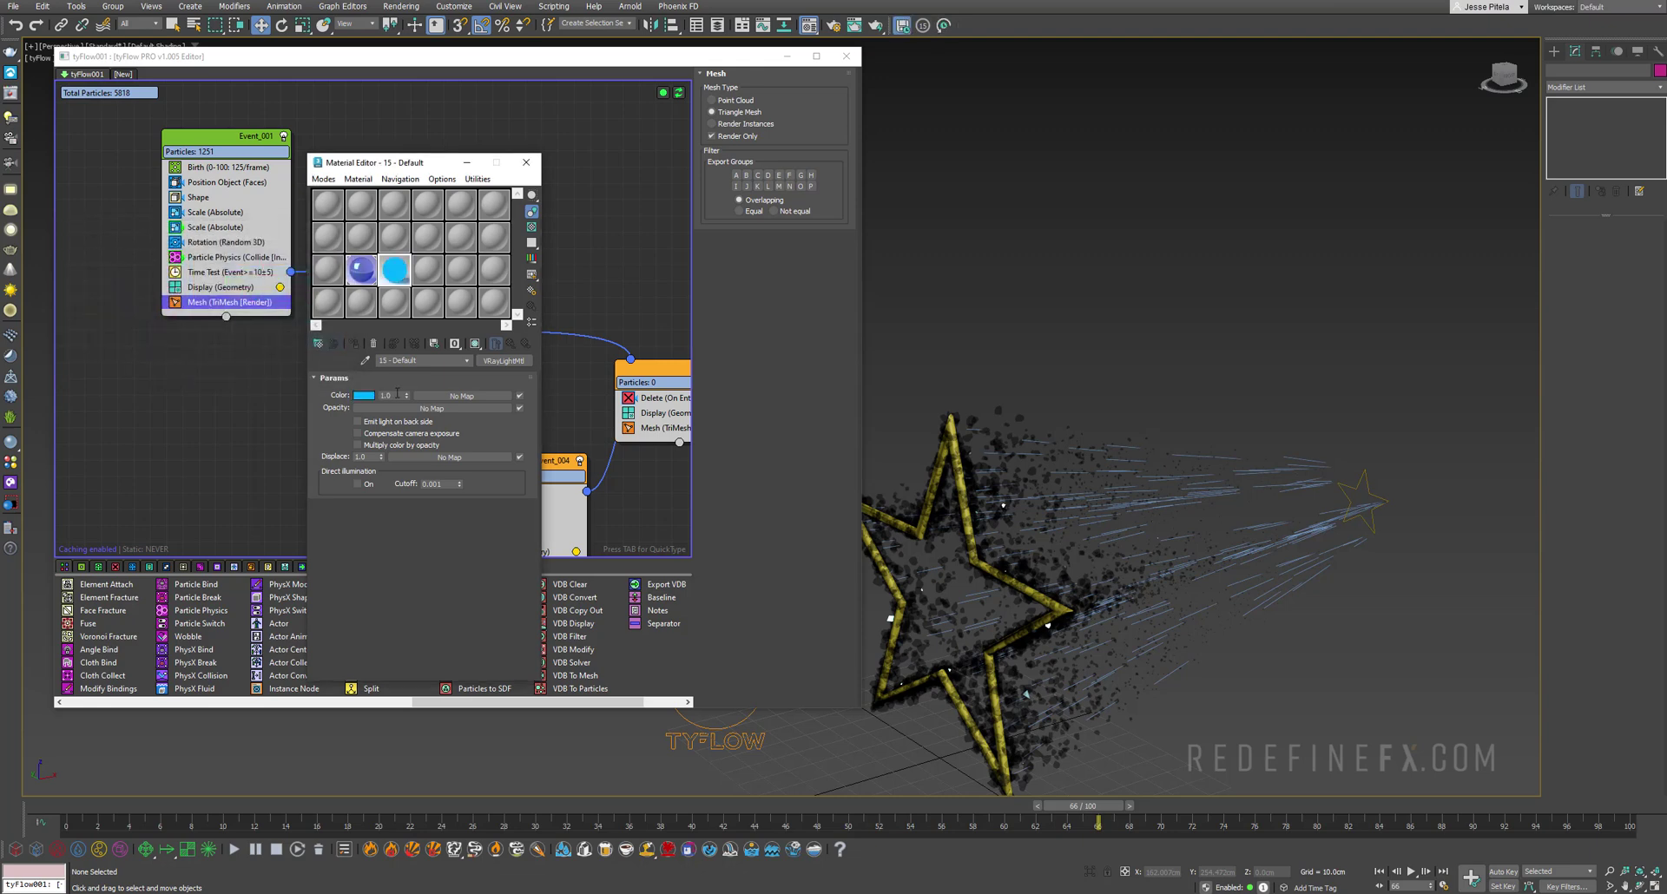
left_click(397, 395)
type("5")
key("Return")
scroll(997, 400, "down", 3)
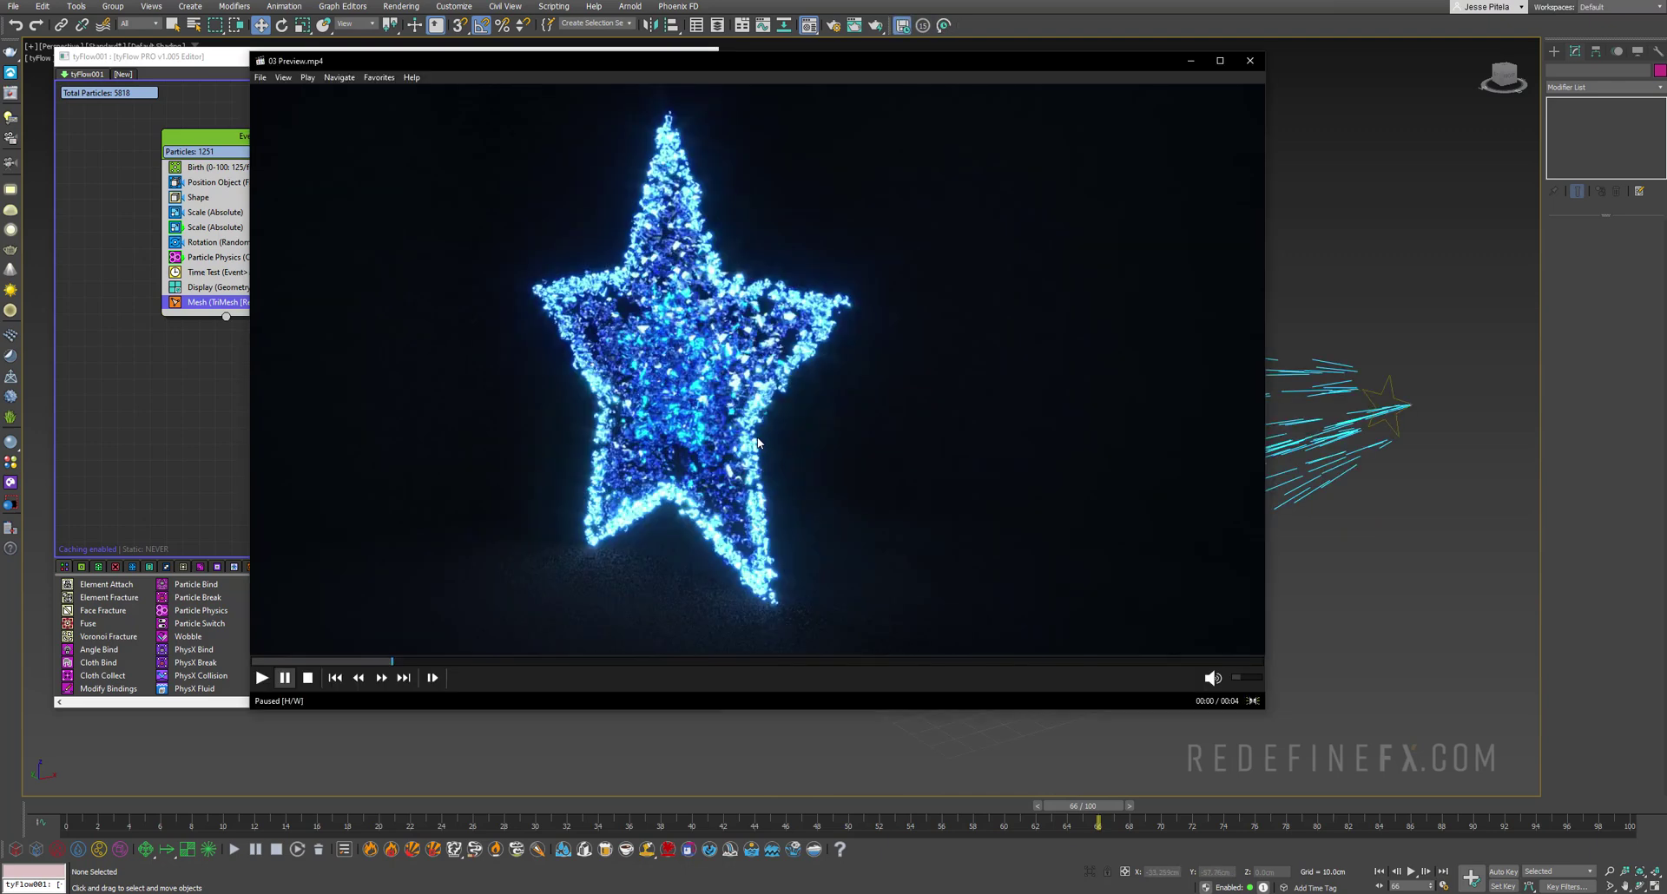
- After viewing the preview, clone the star as an instance named 'mesh ligh'
left_click(765, 509)
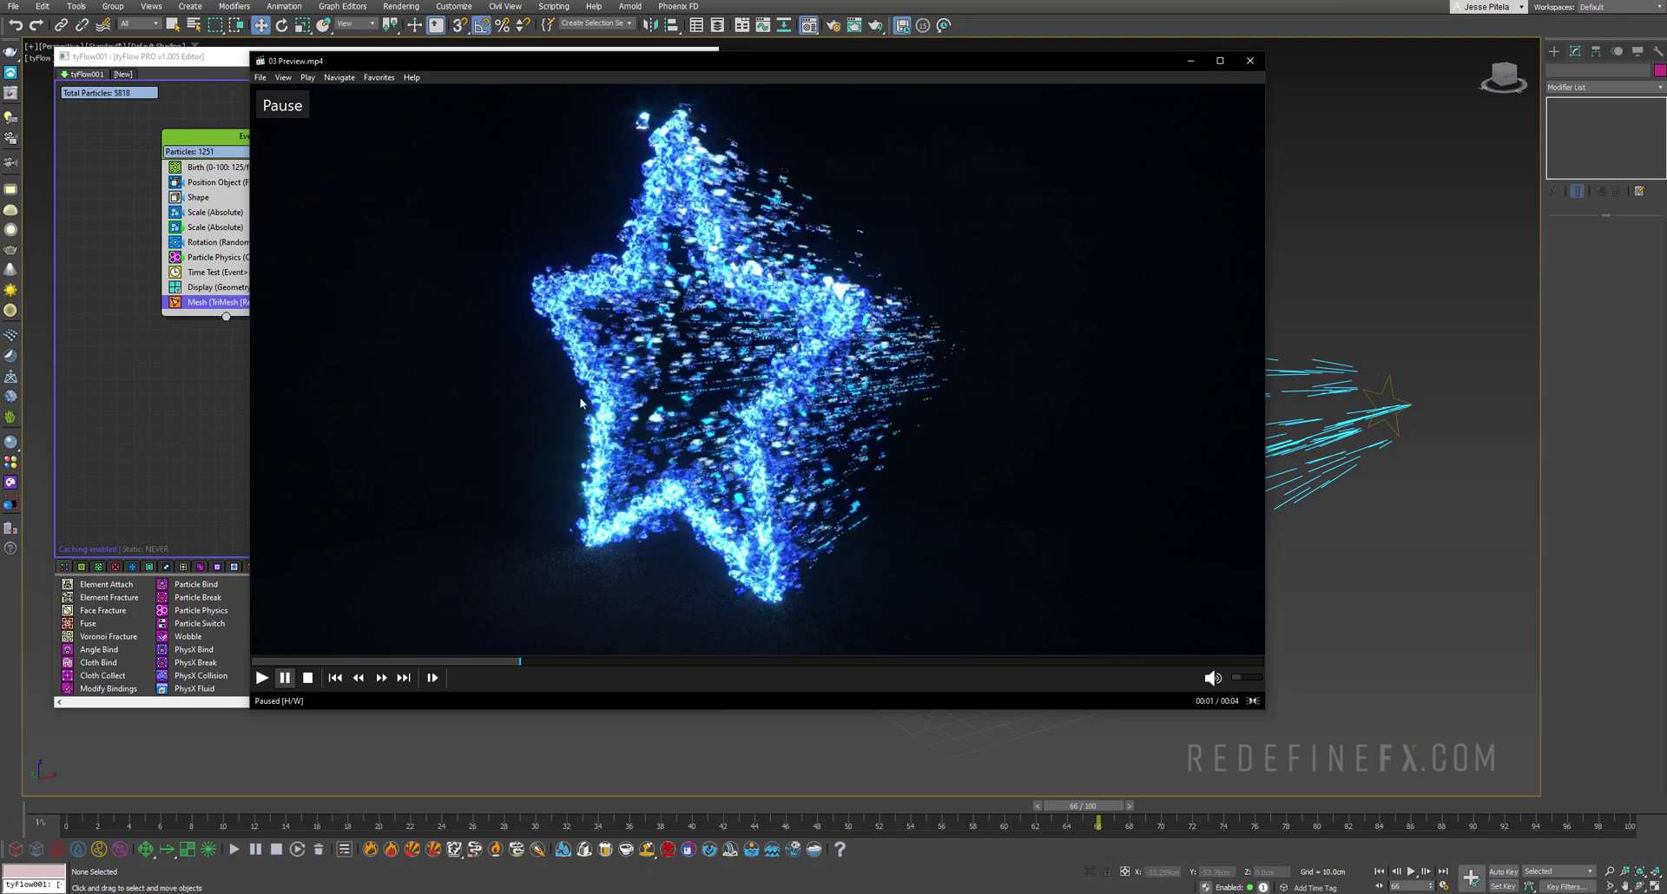
left_click(1188, 62)
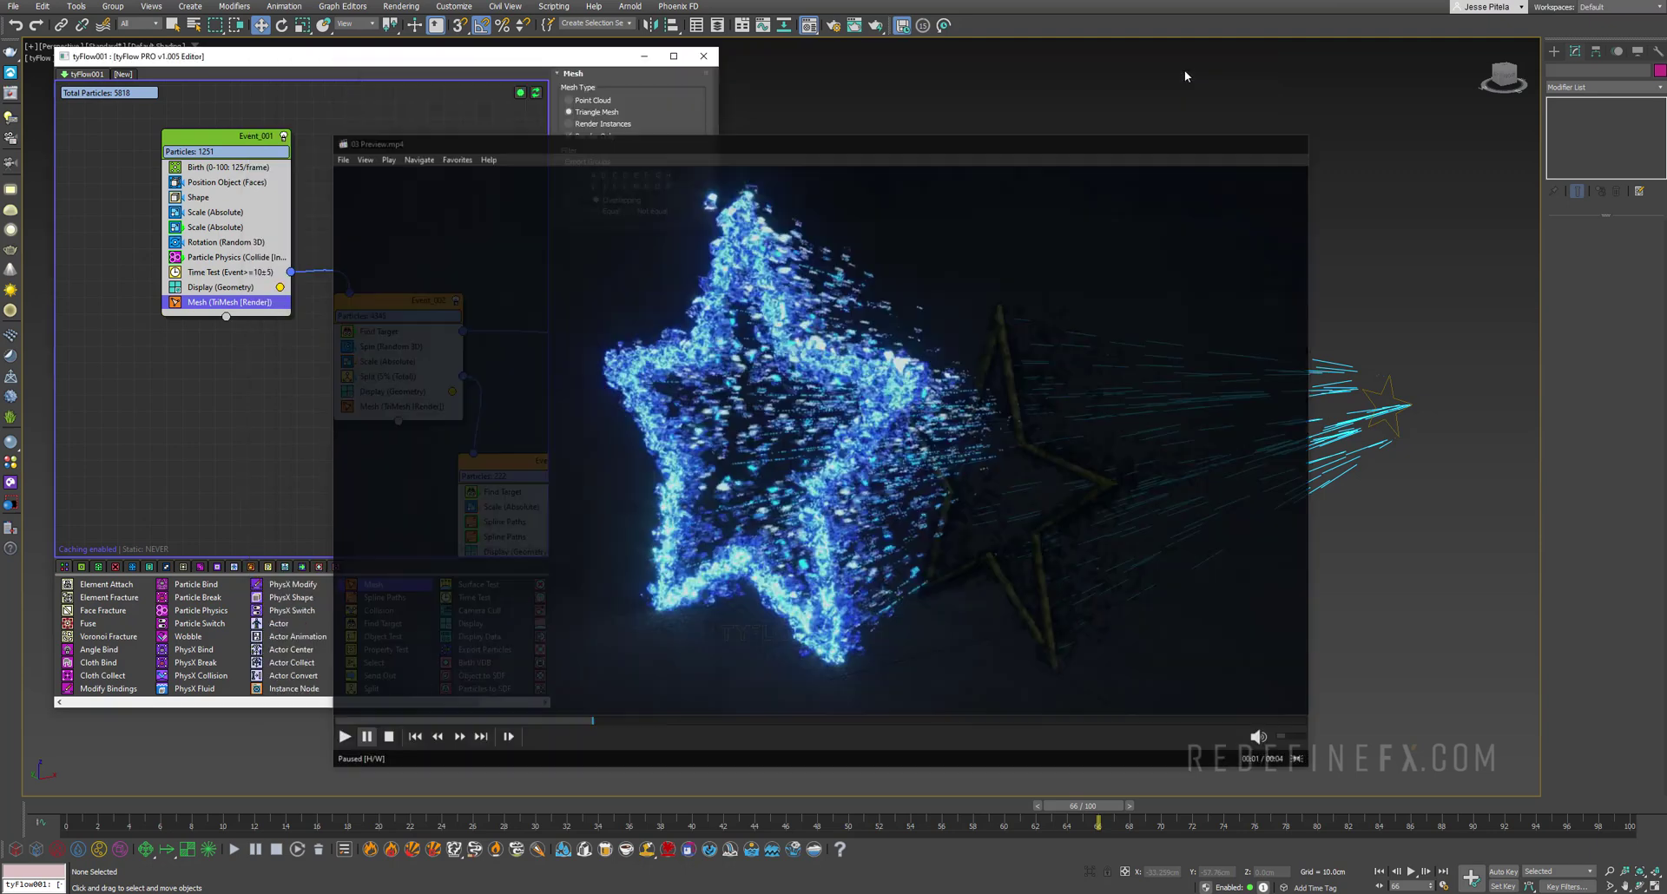
left_click(999, 360)
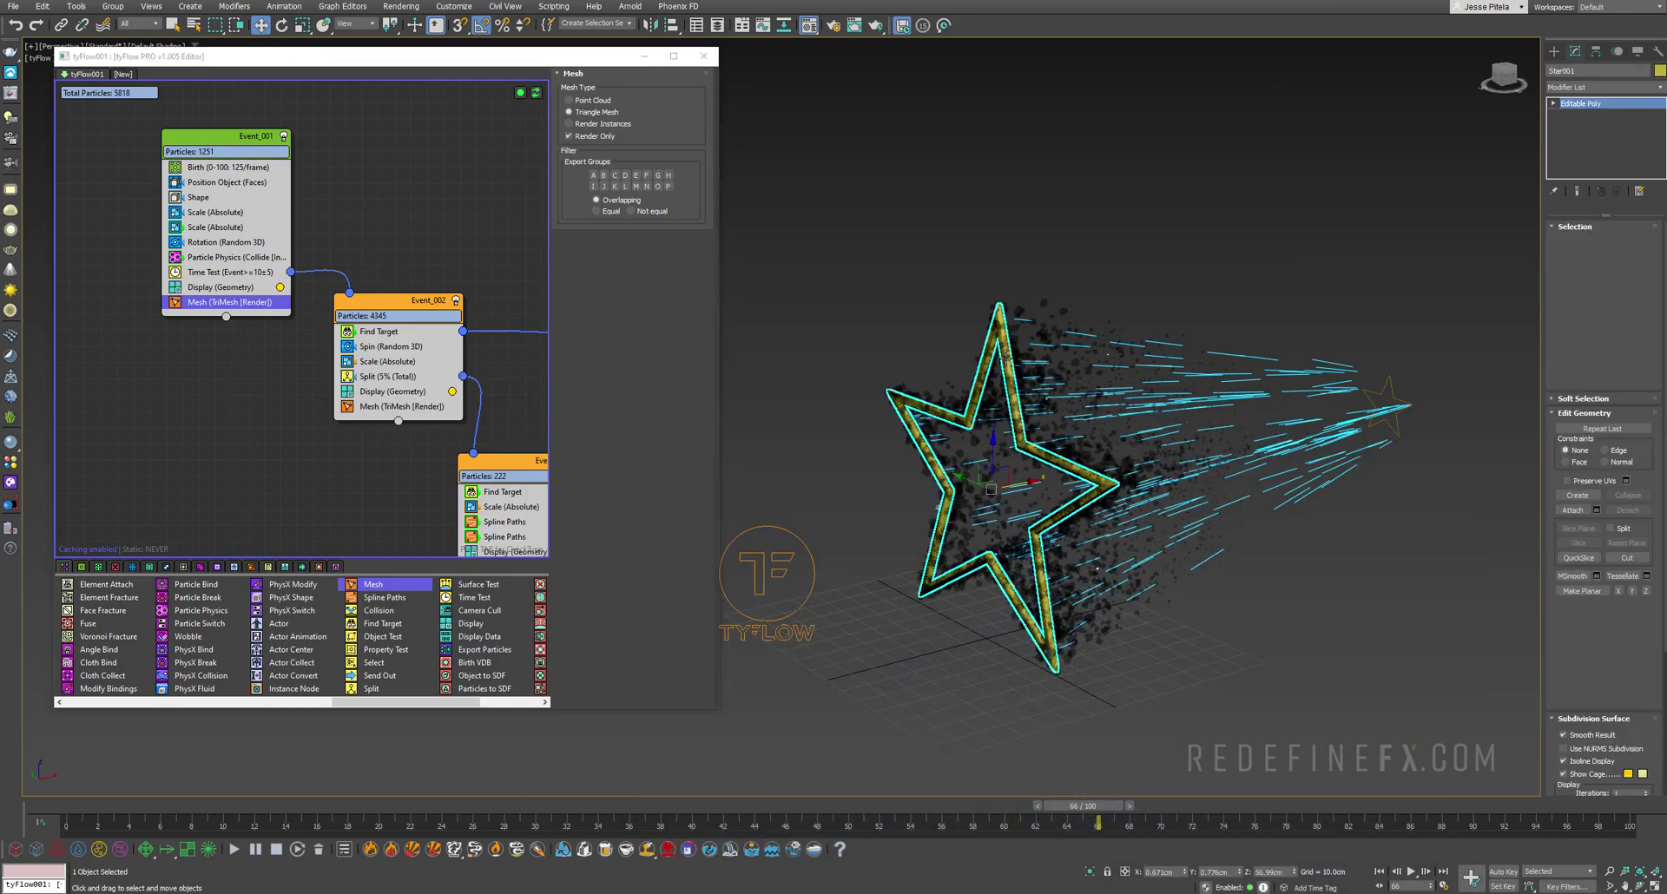
right_click(1020, 418)
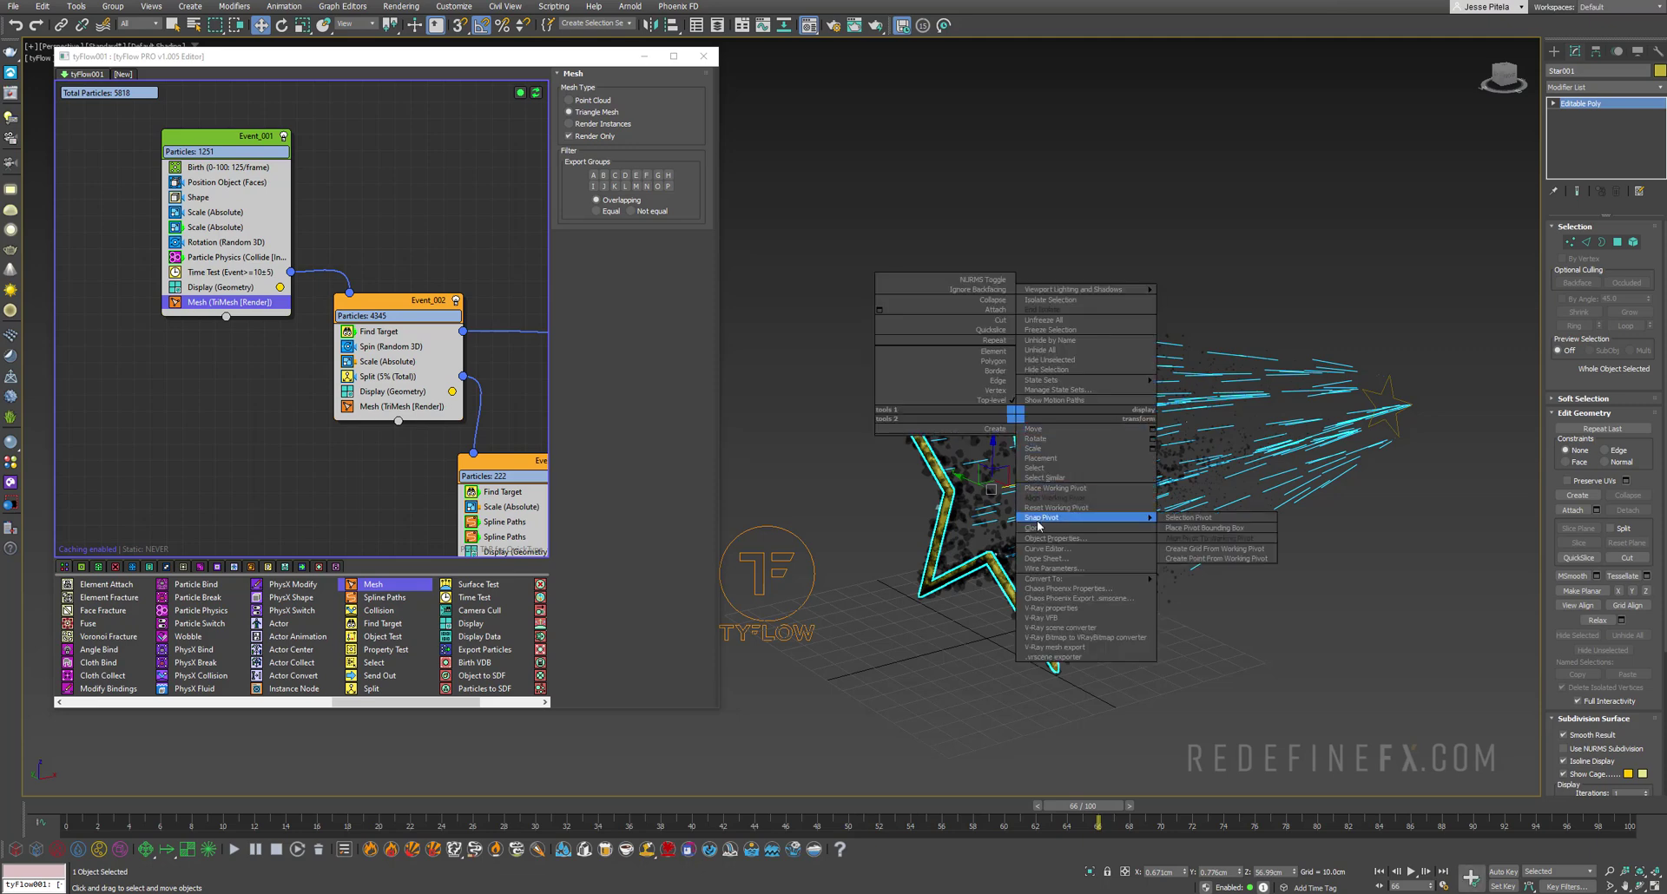
left_click(1055, 491)
left_click_drag(819, 473, 730, 478)
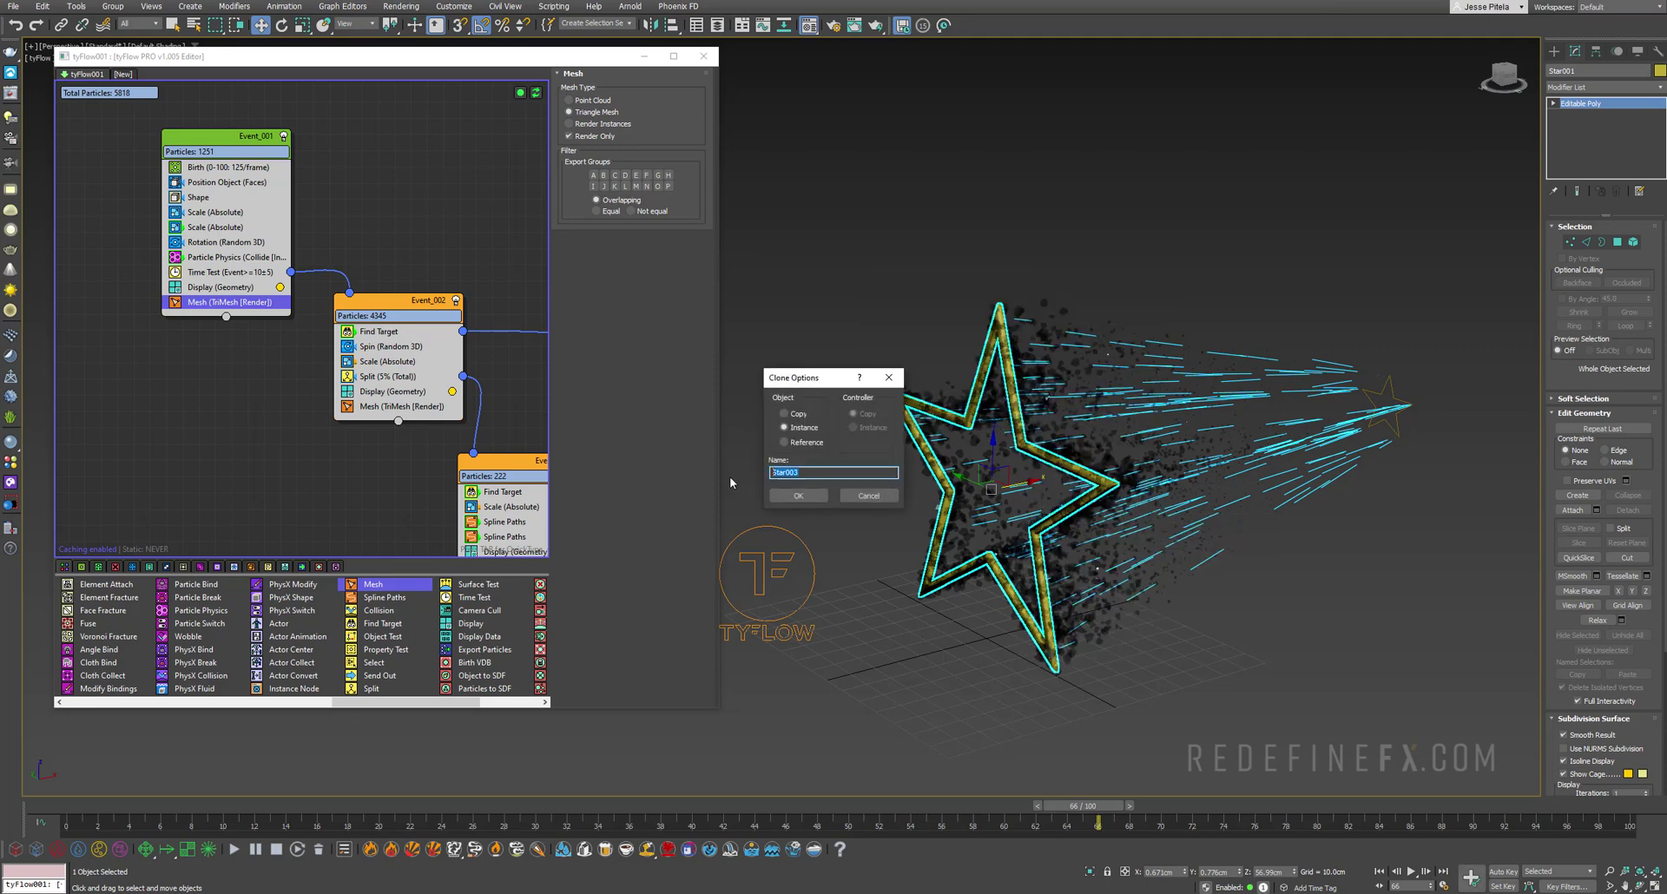
type("mesh ligh")
key("Return")
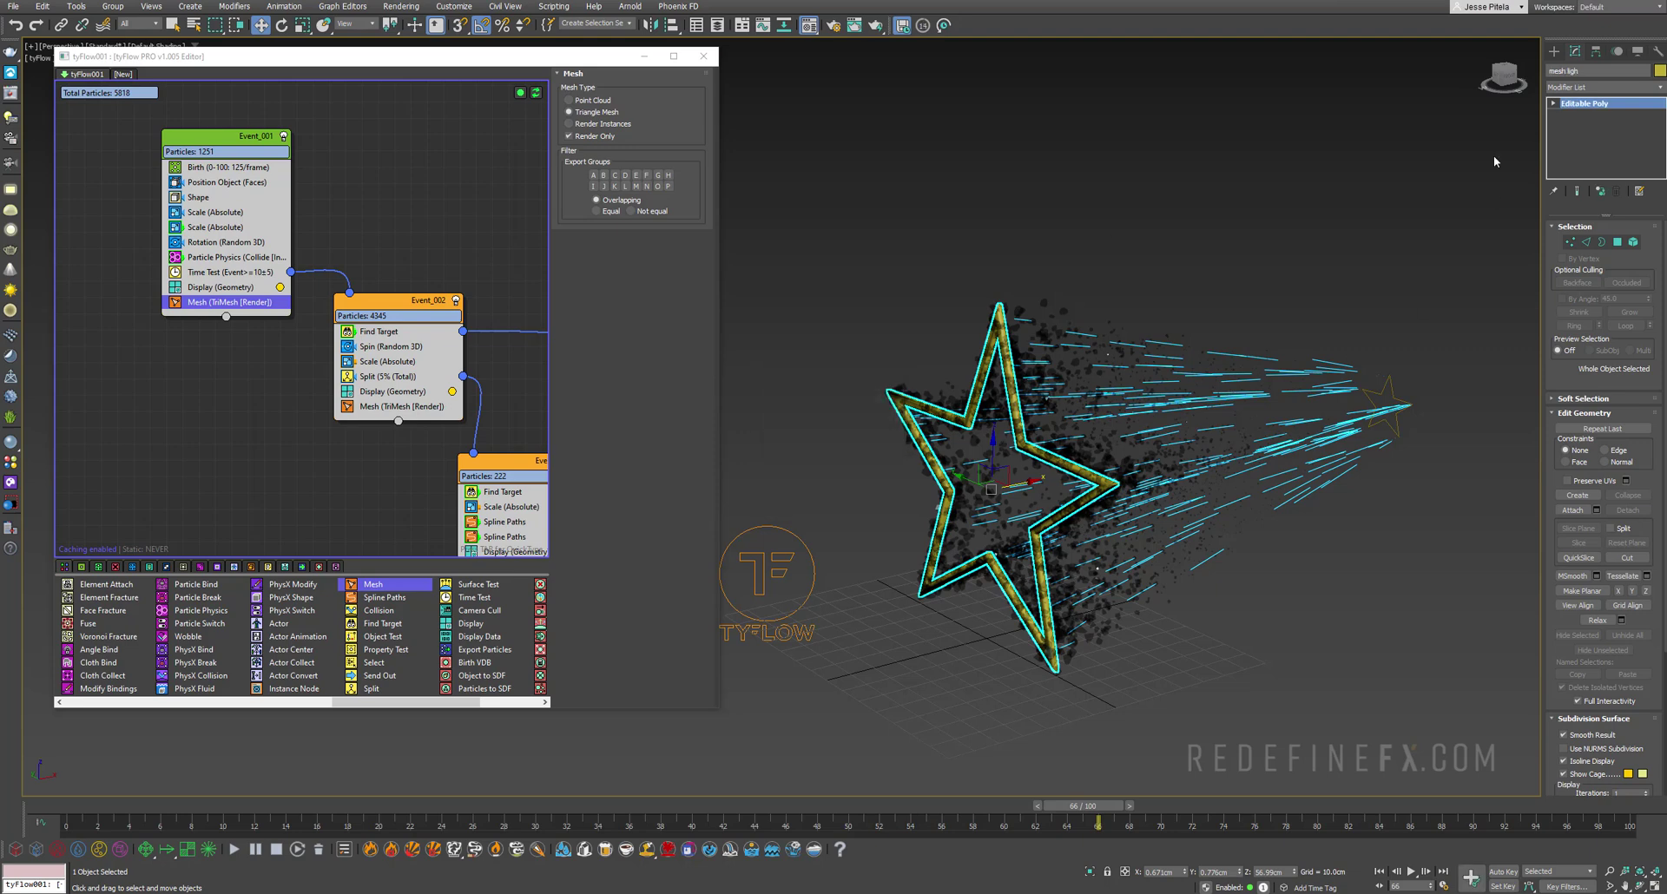
- Make the copy's Editable Poly unique, hide the original Star001, and select the copy
right_click(1593, 104)
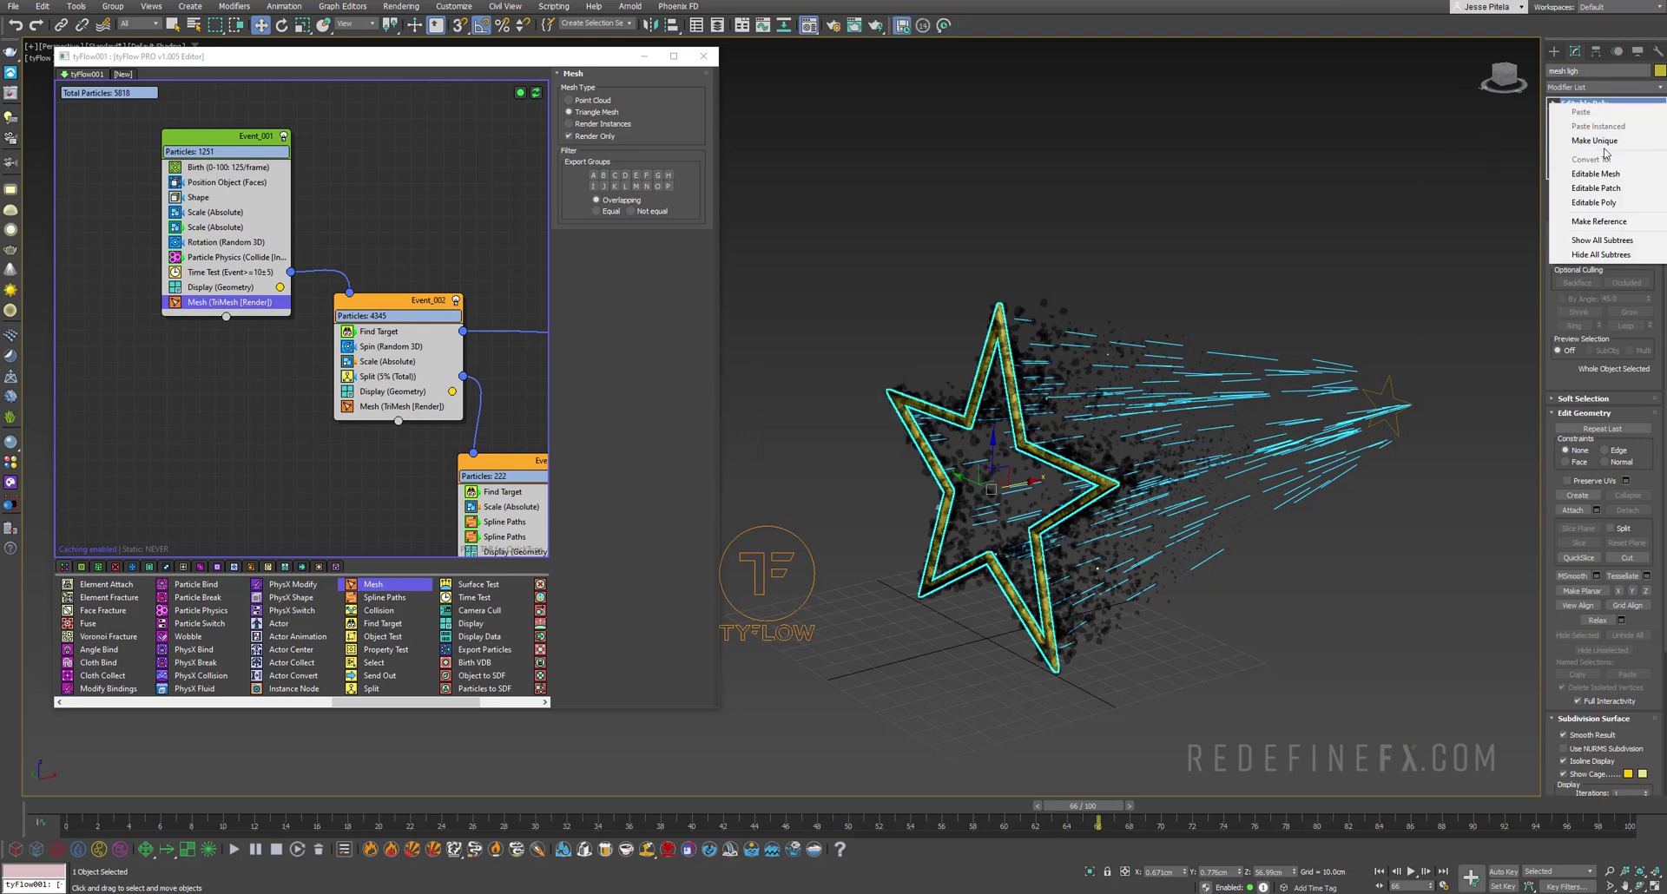
left_click(1605, 146)
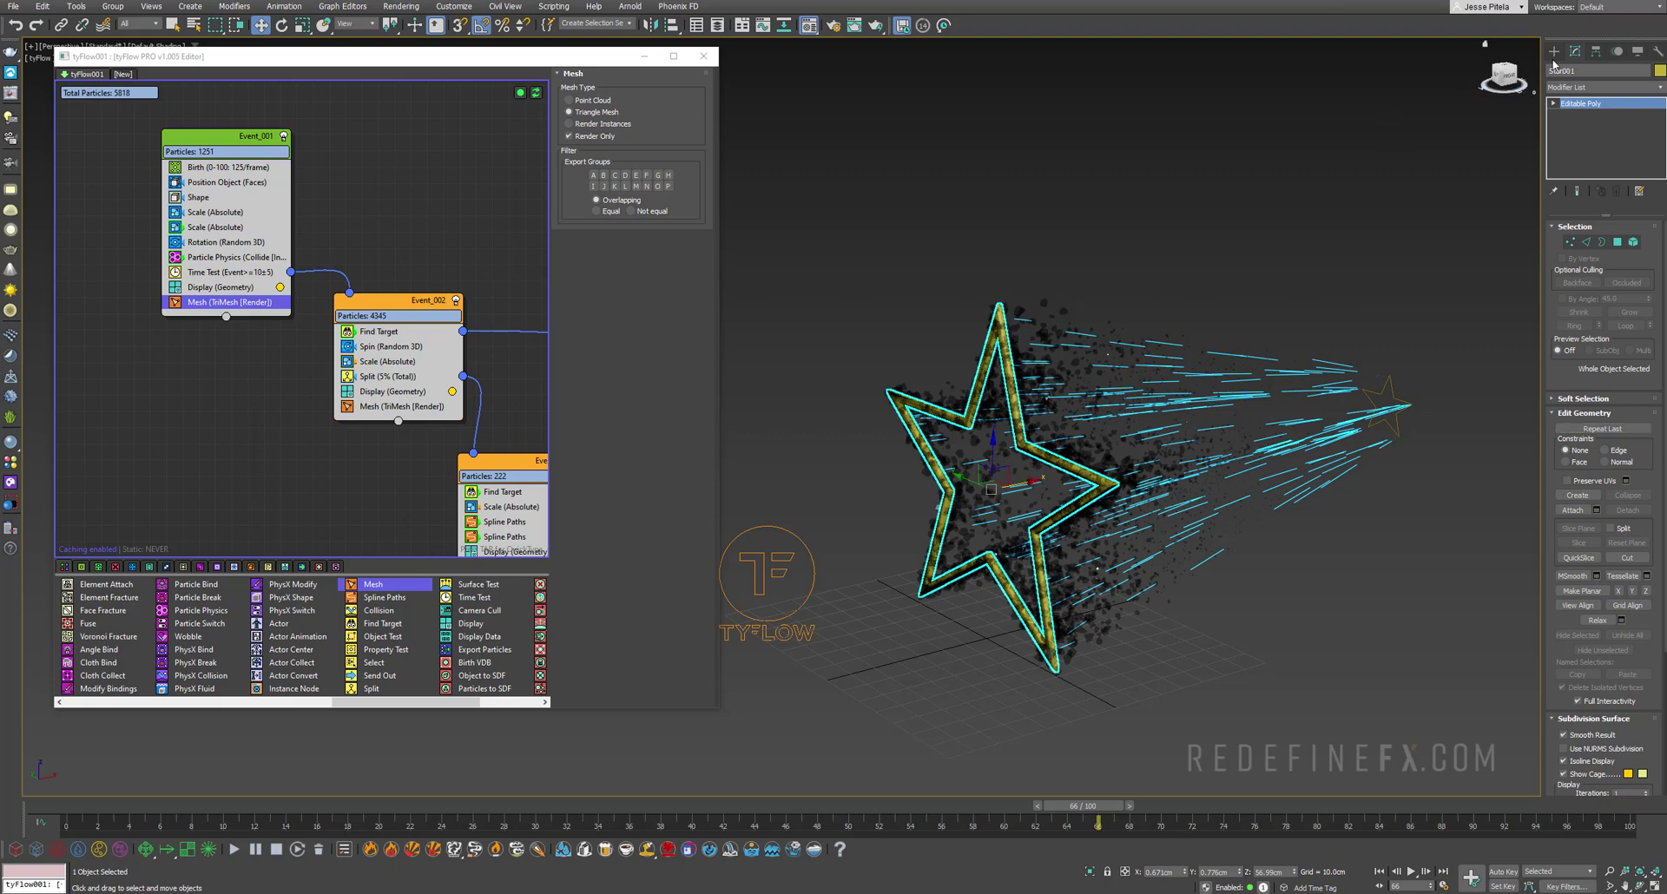
left_click(1023, 432)
right_click(1024, 432)
left_click(1055, 389)
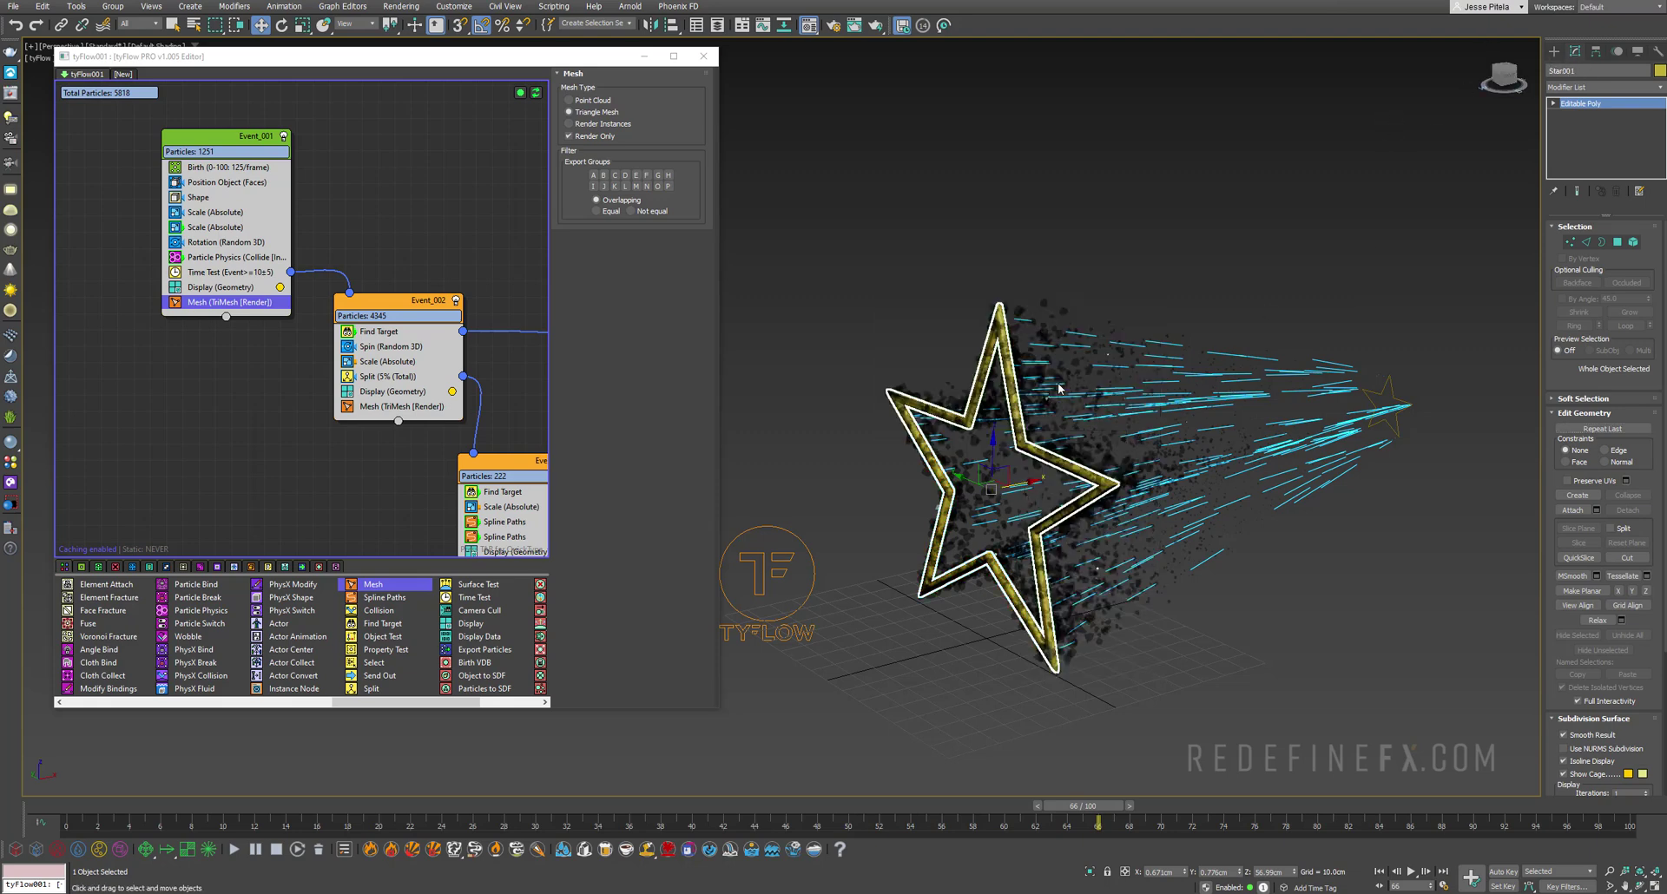
left_click(990, 428)
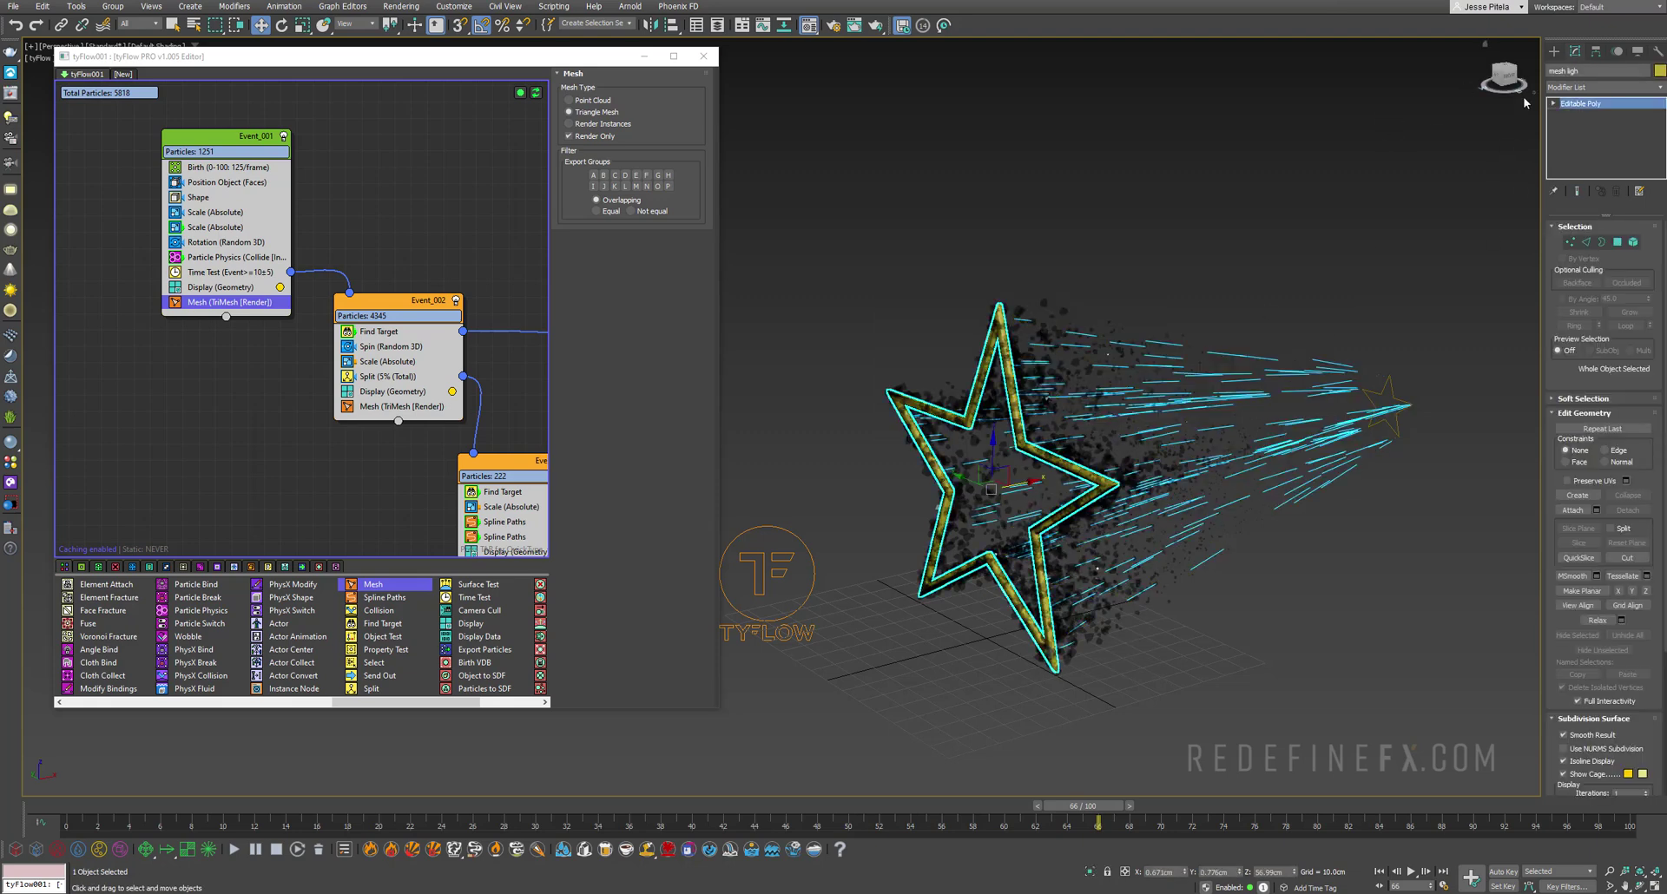
- Draw a new VRayLight below the star
left_click(1554, 51)
left_click(1587, 71)
left_click(1584, 90)
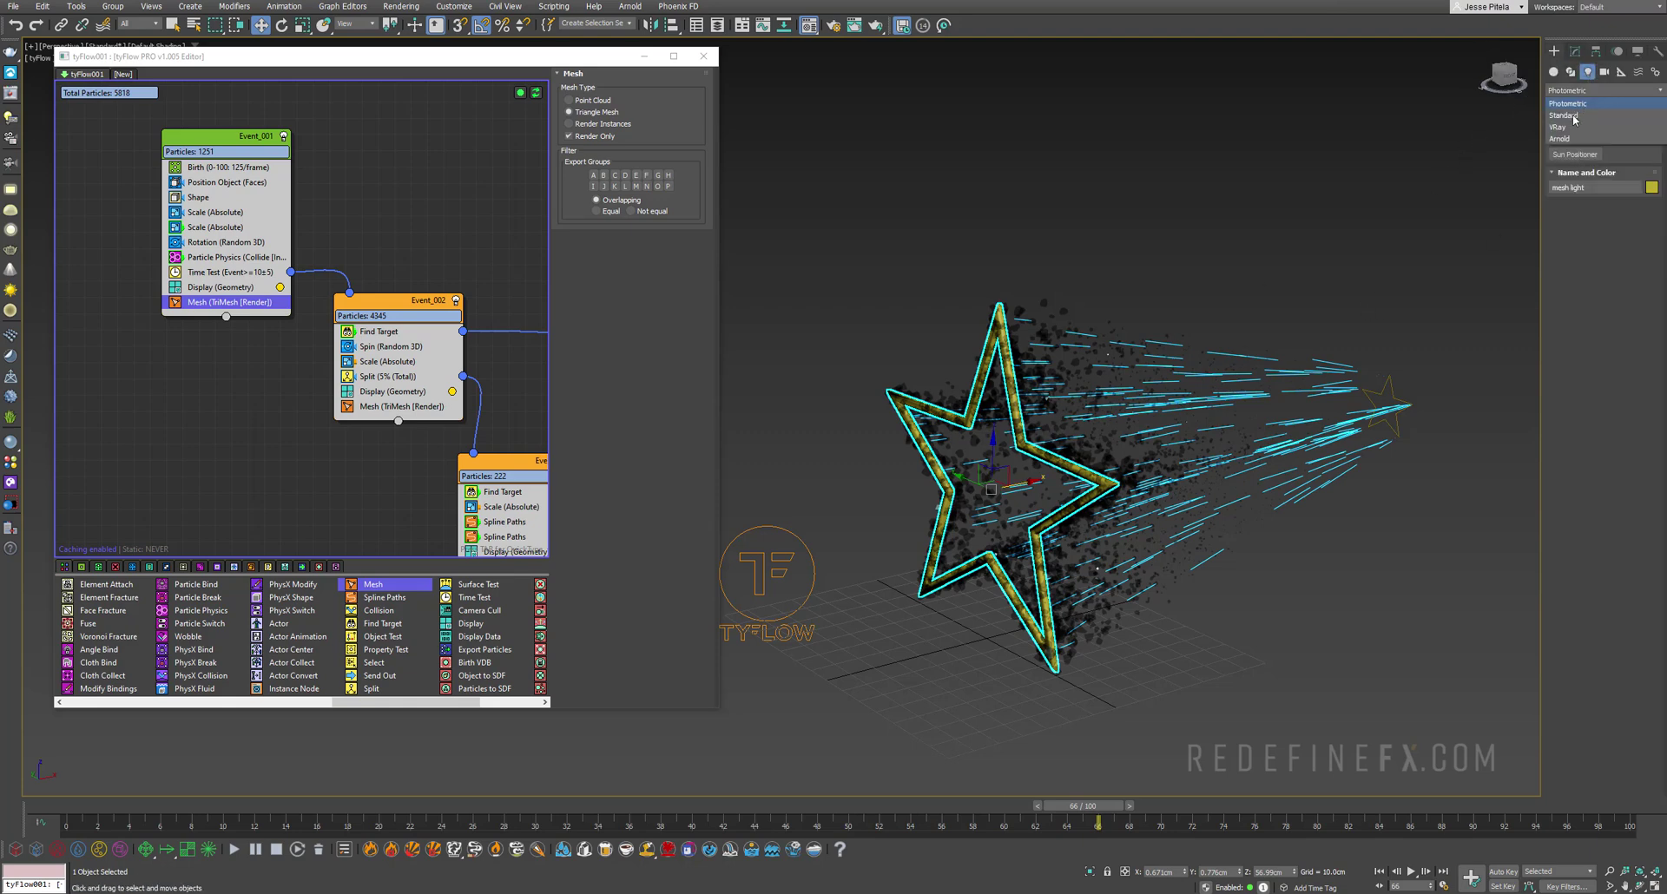
left_click(1567, 129)
left_click(1575, 138)
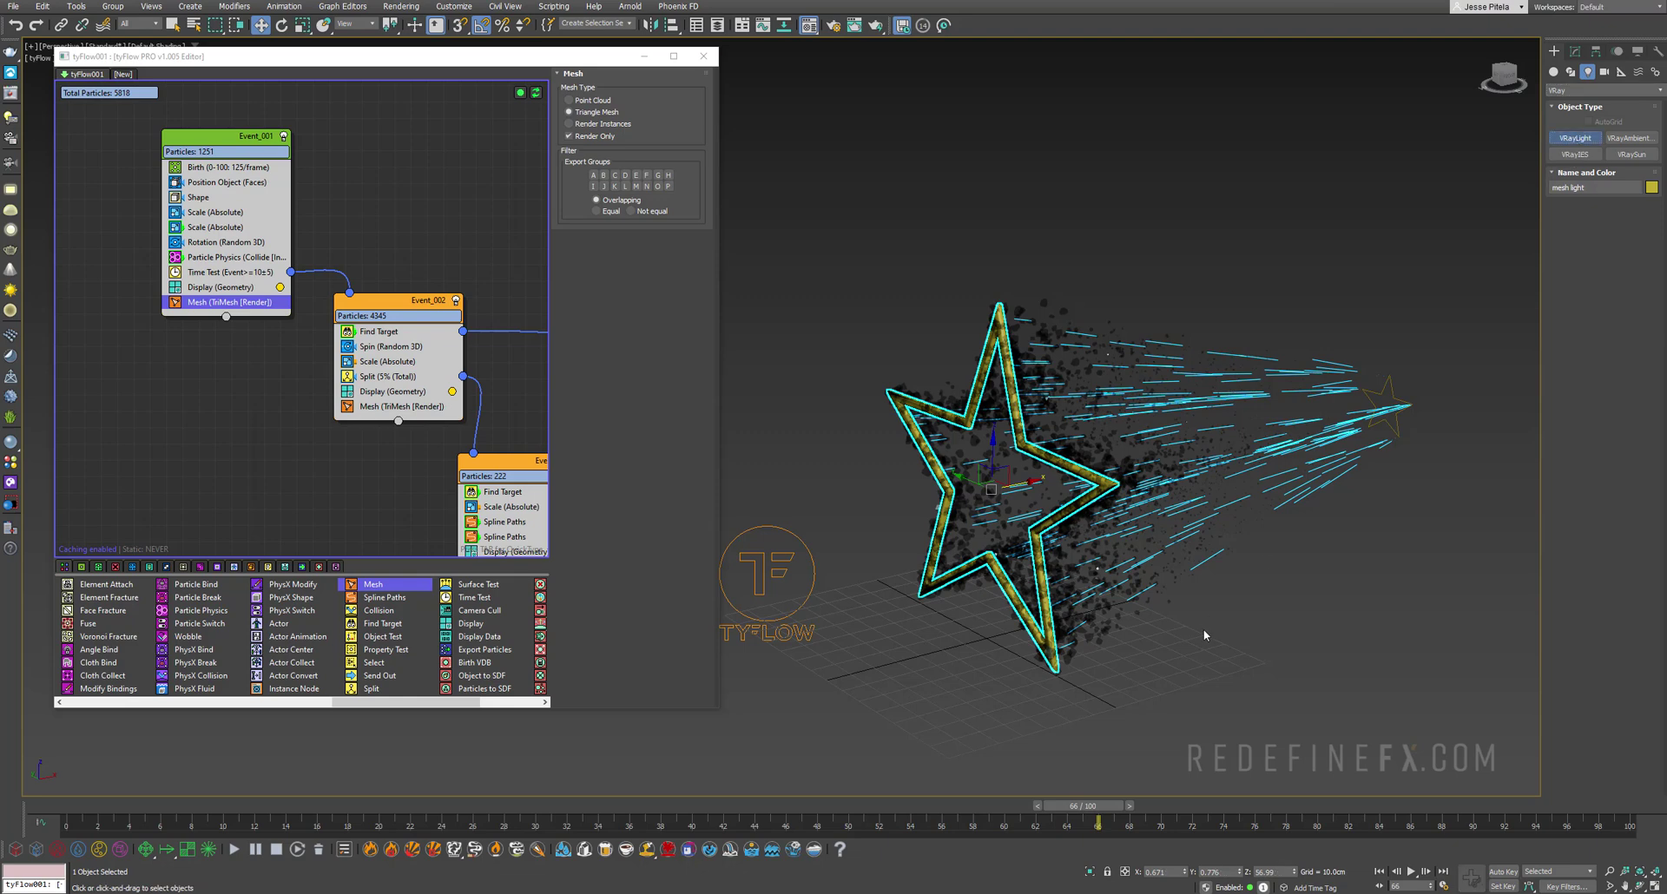
left_click_drag(855, 717, 852, 764)
key("w")
- Set the light type to Mesh and pick the star copy as its mesh
left_click(1574, 52)
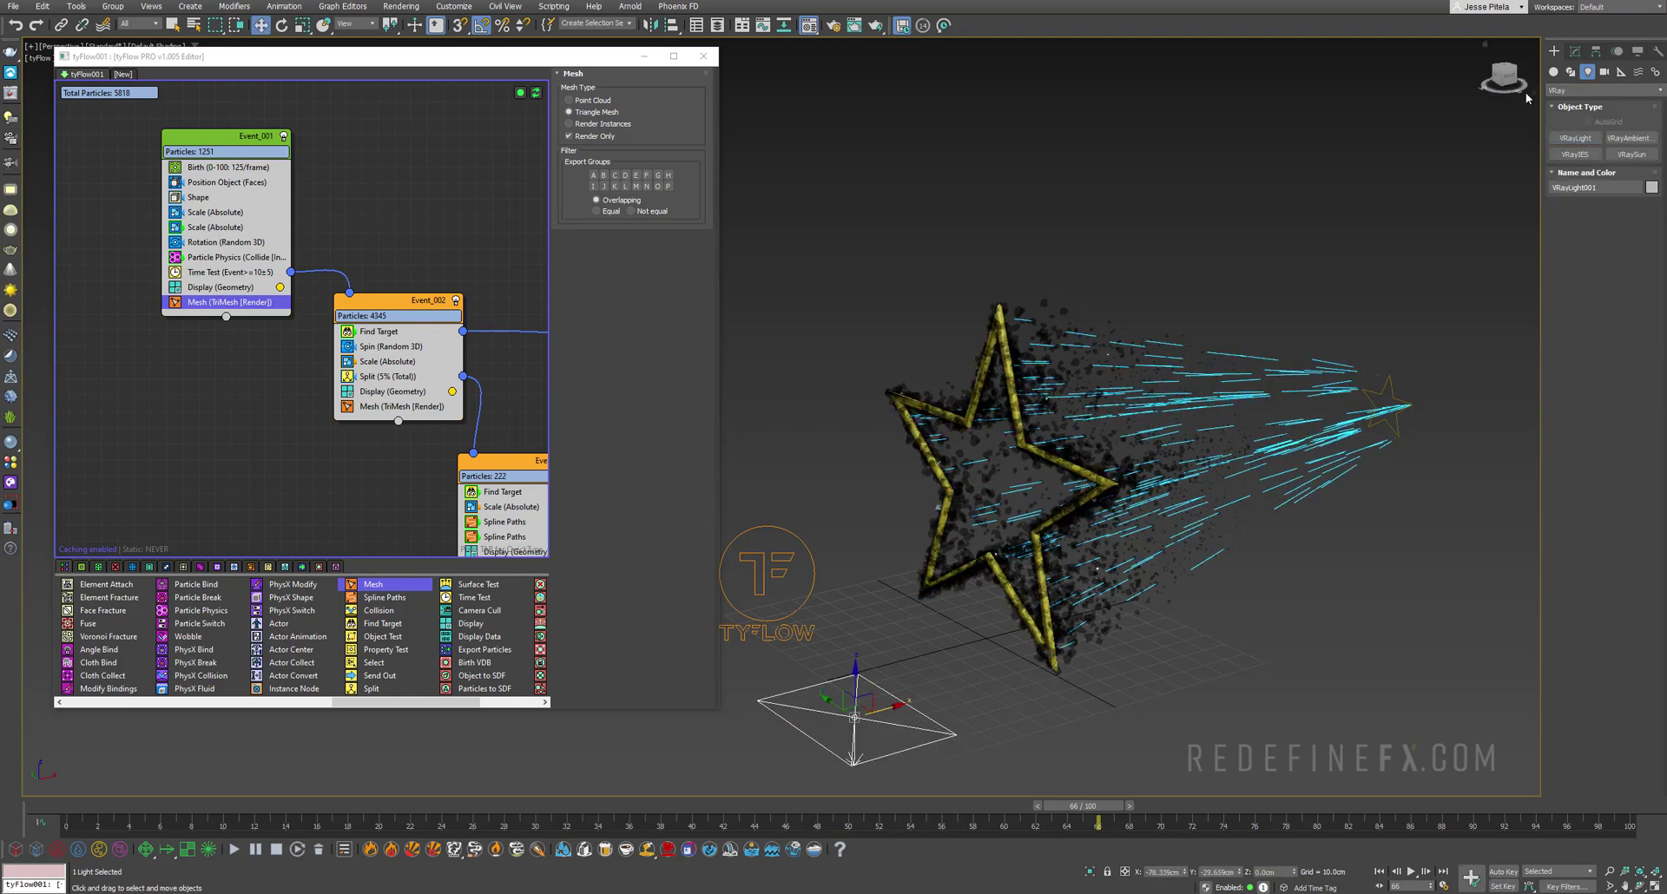
left_click(1620, 243)
left_click(1618, 281)
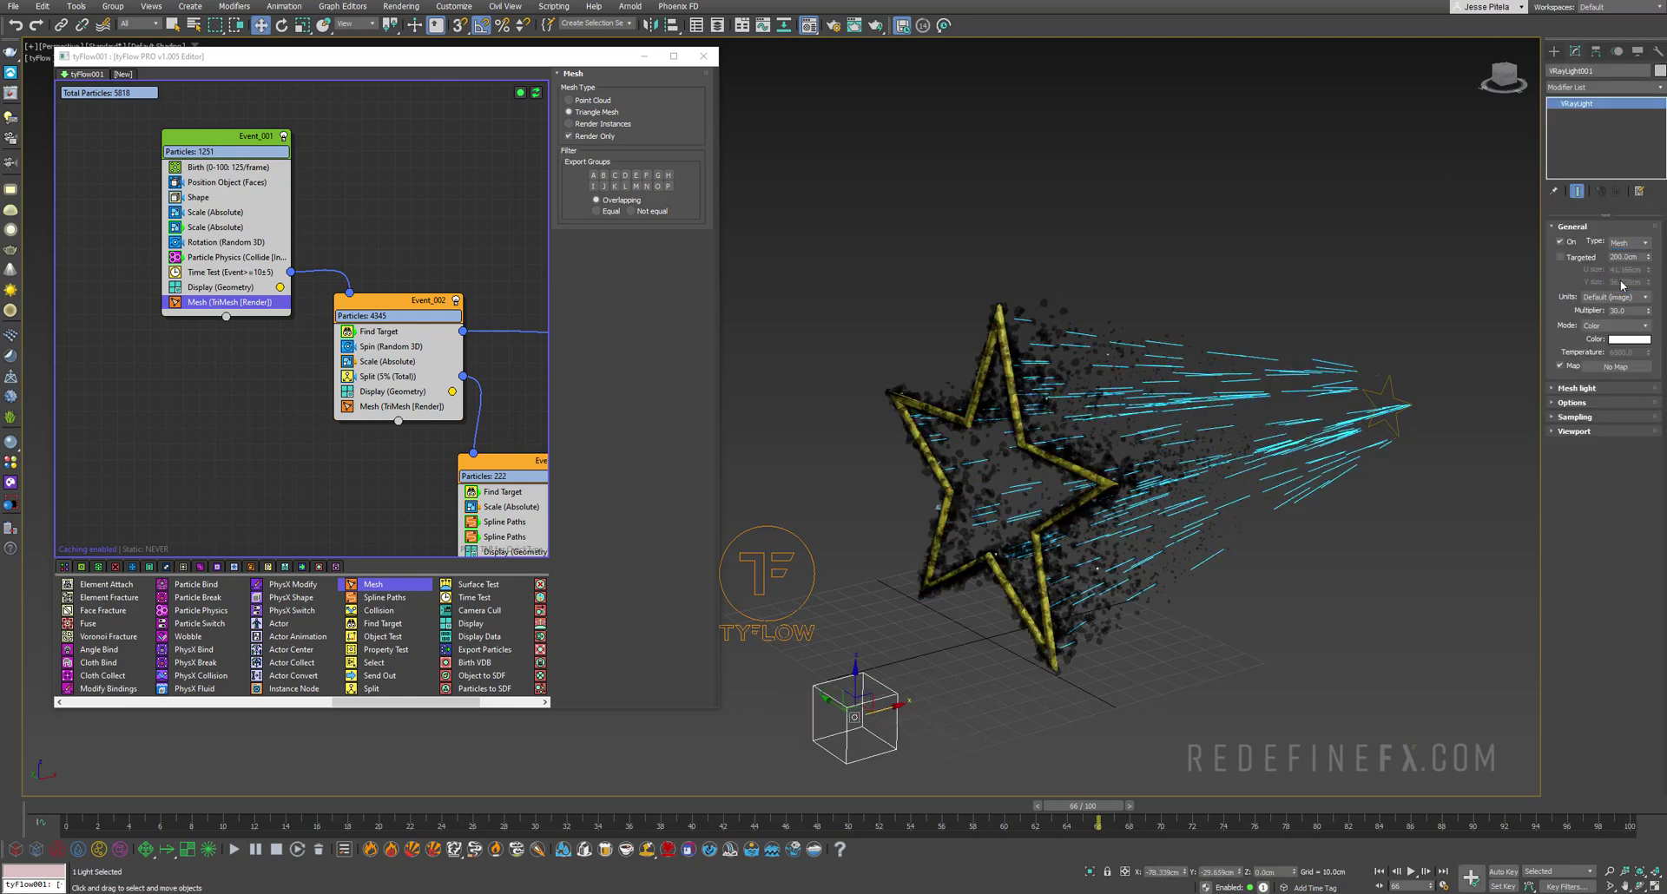
left_click(1560, 390)
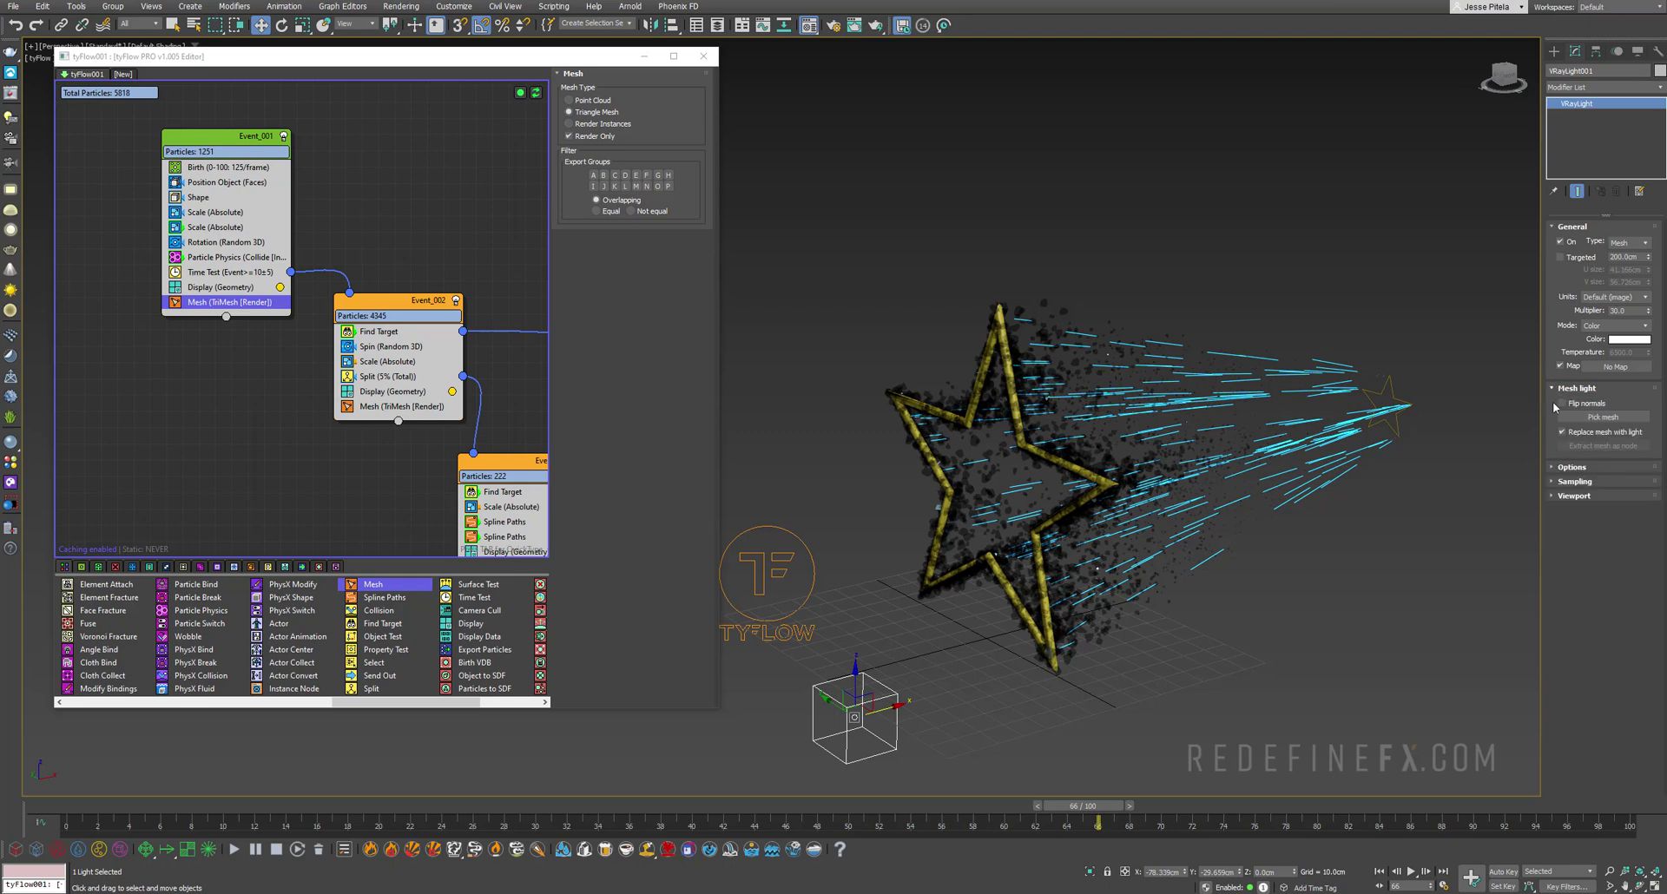
left_click(1602, 417)
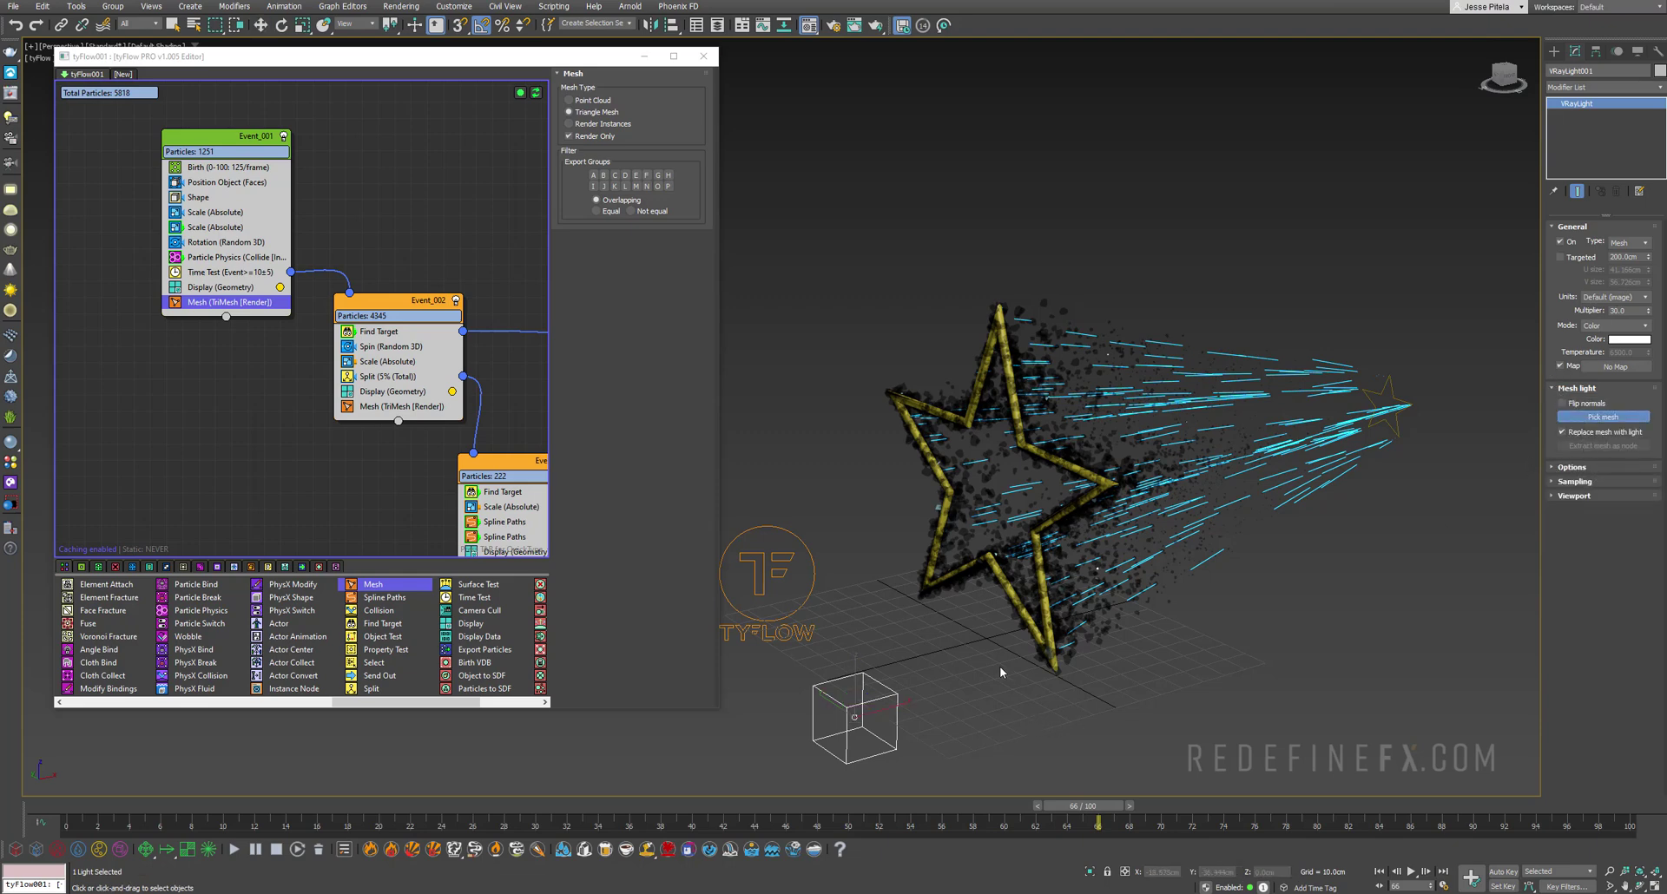
left_click(1006, 590)
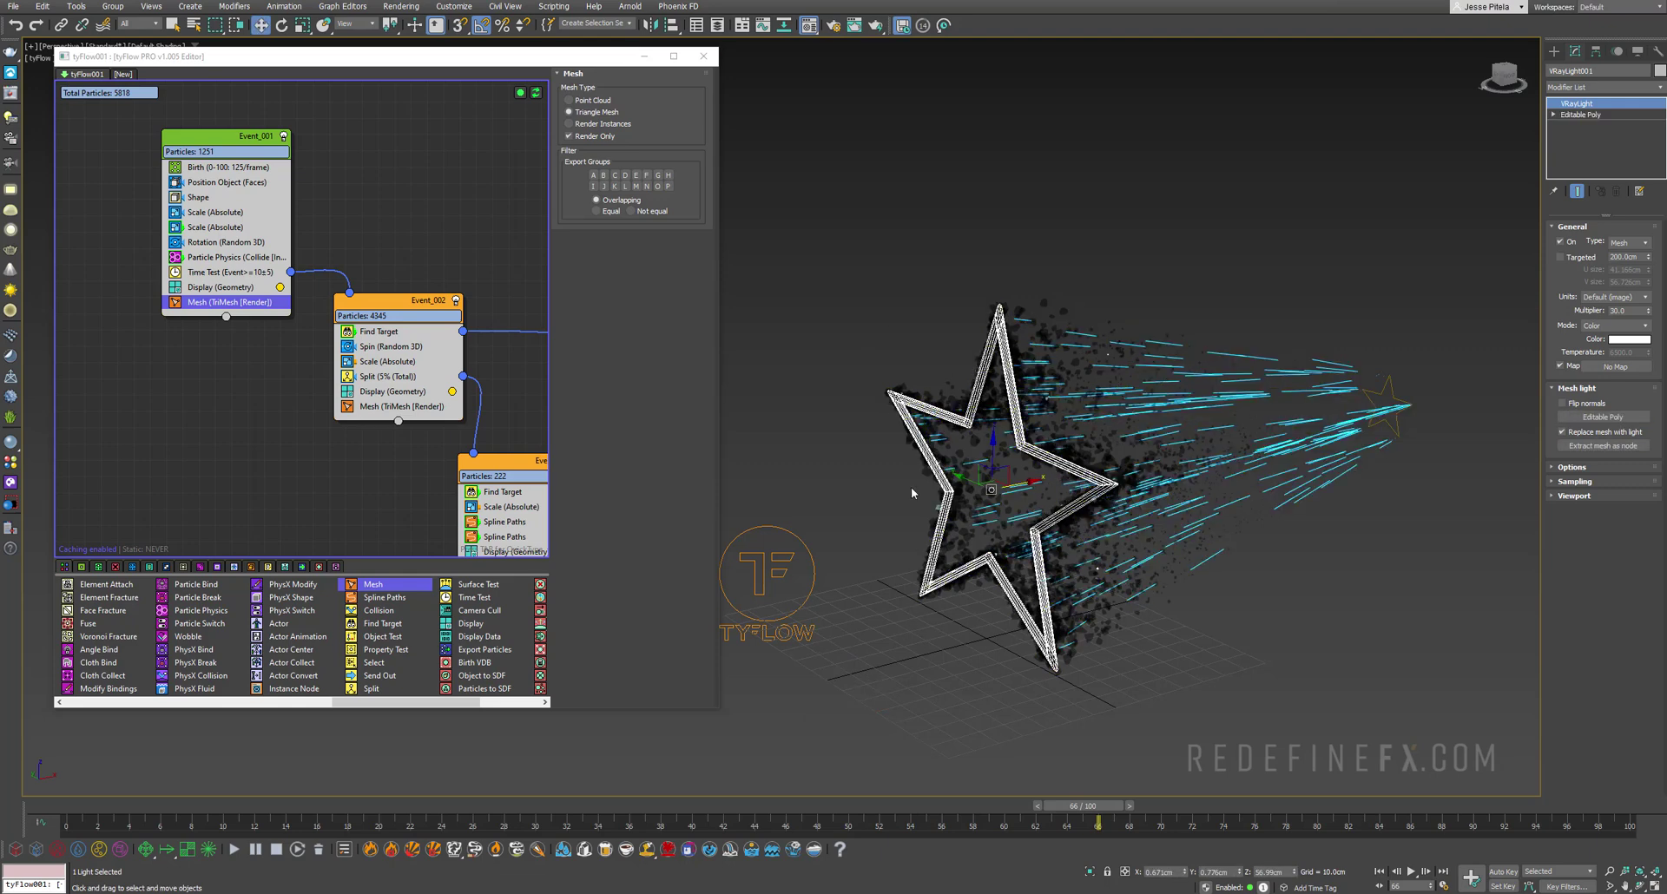
- Set the mesh light's colour to blue
left_click(1630, 340)
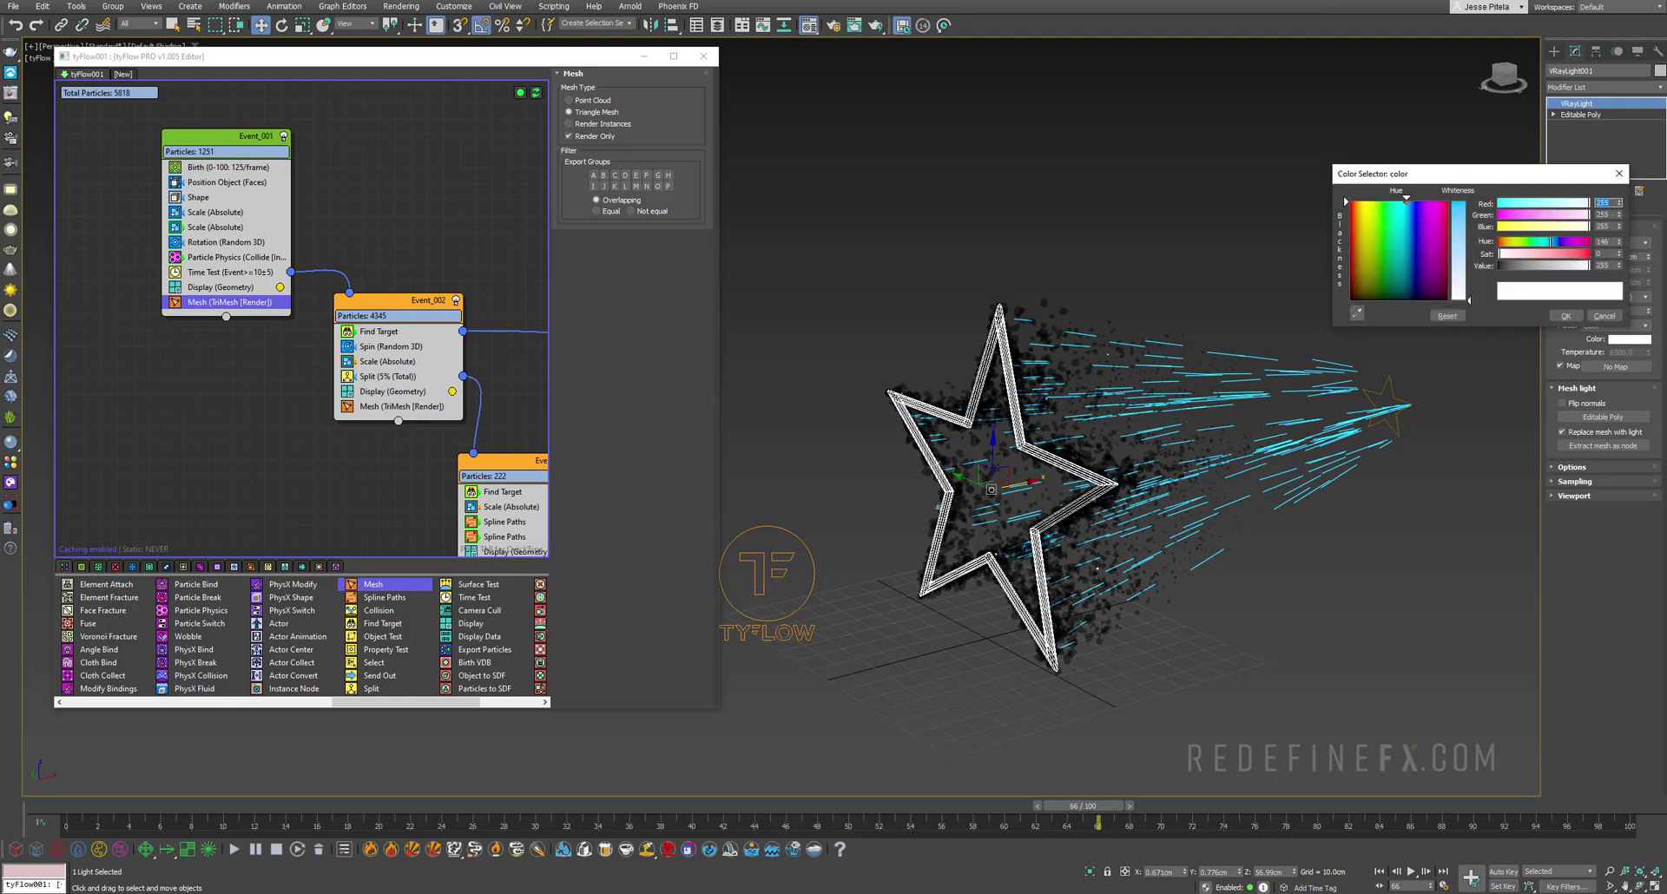
left_click_drag(1456, 217, 1457, 205)
left_click(1565, 316)
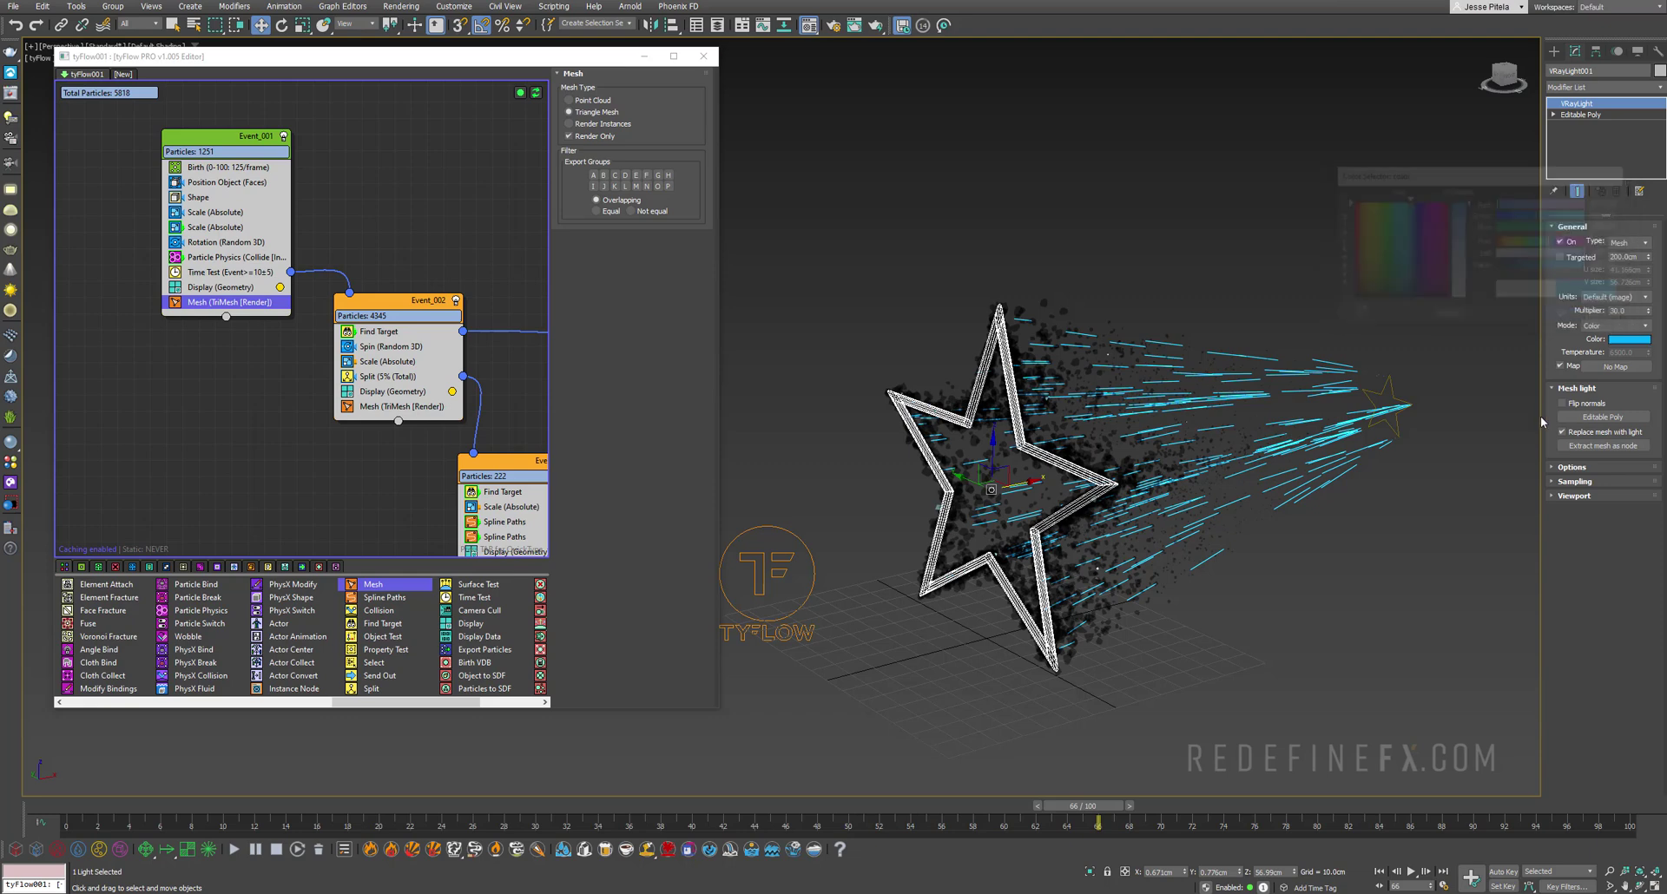
left_click_drag(1632, 312, 1572, 316)
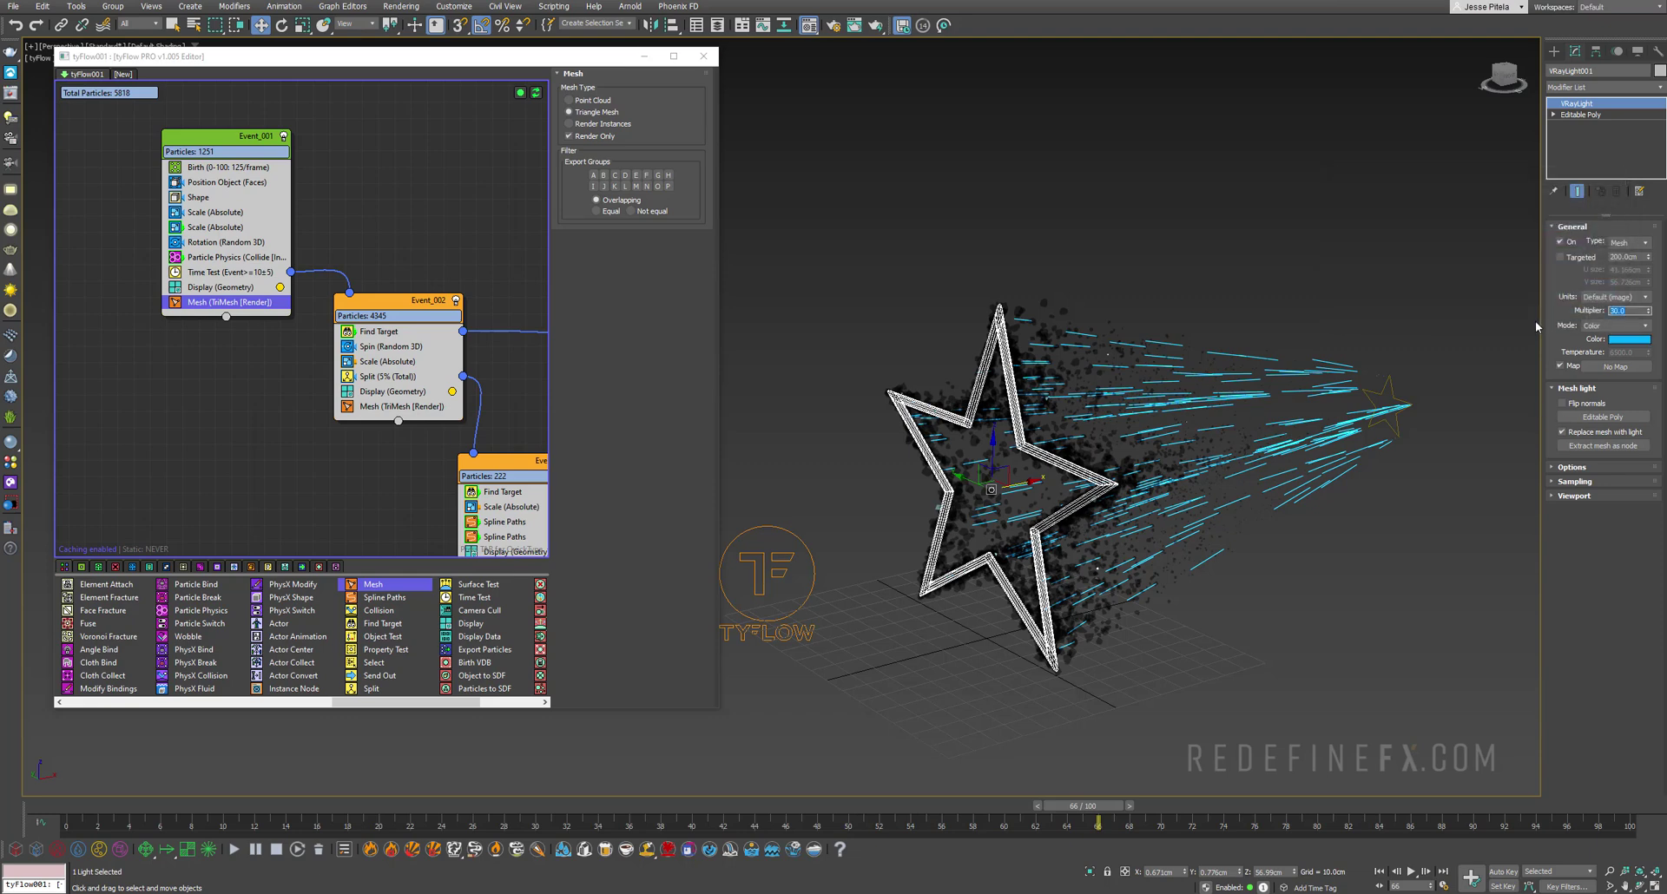
middle_click_drag(983, 266, 889, 244)
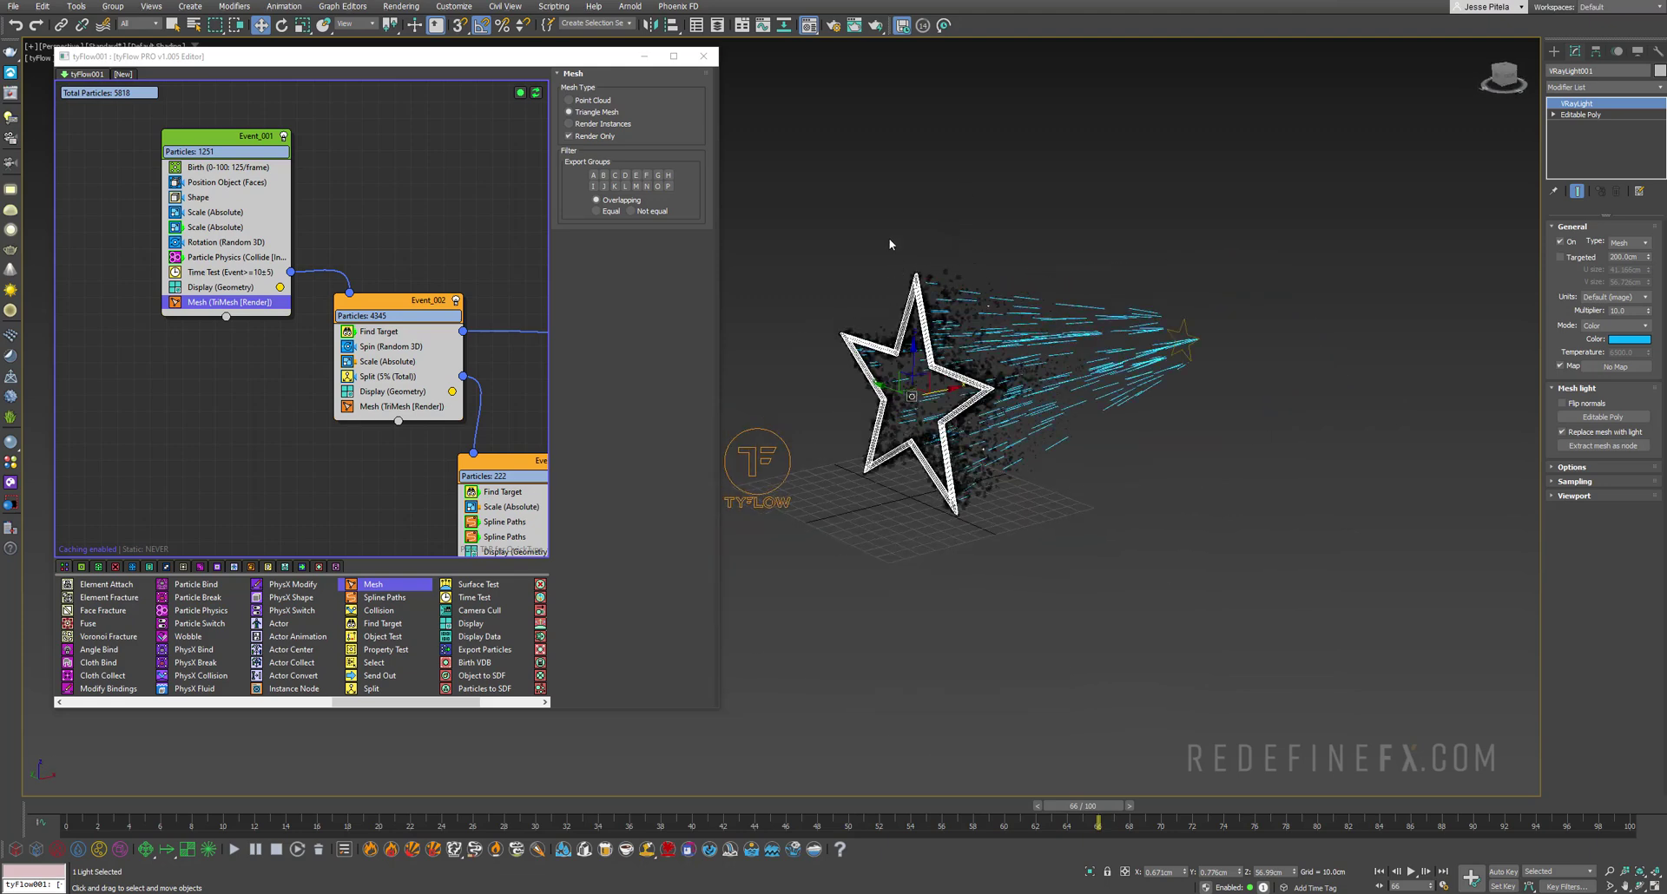
- Create a second VRayLight and set its type to Plane
left_click(1554, 51)
left_click(1568, 90)
left_click(1557, 127)
left_click(1574, 138)
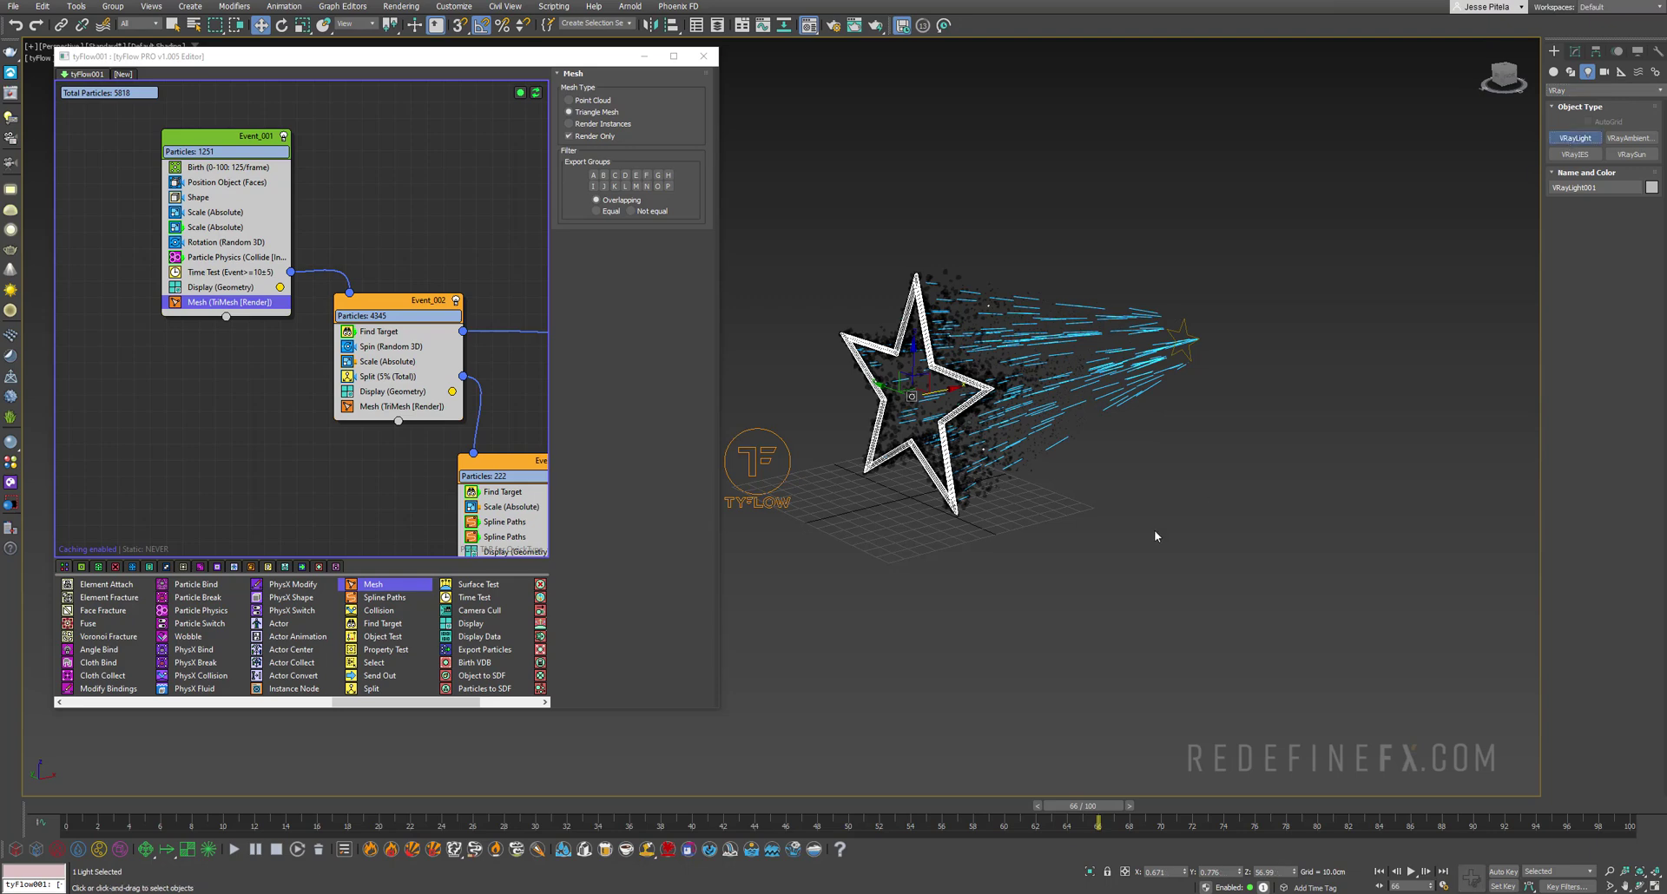
left_click(1212, 462)
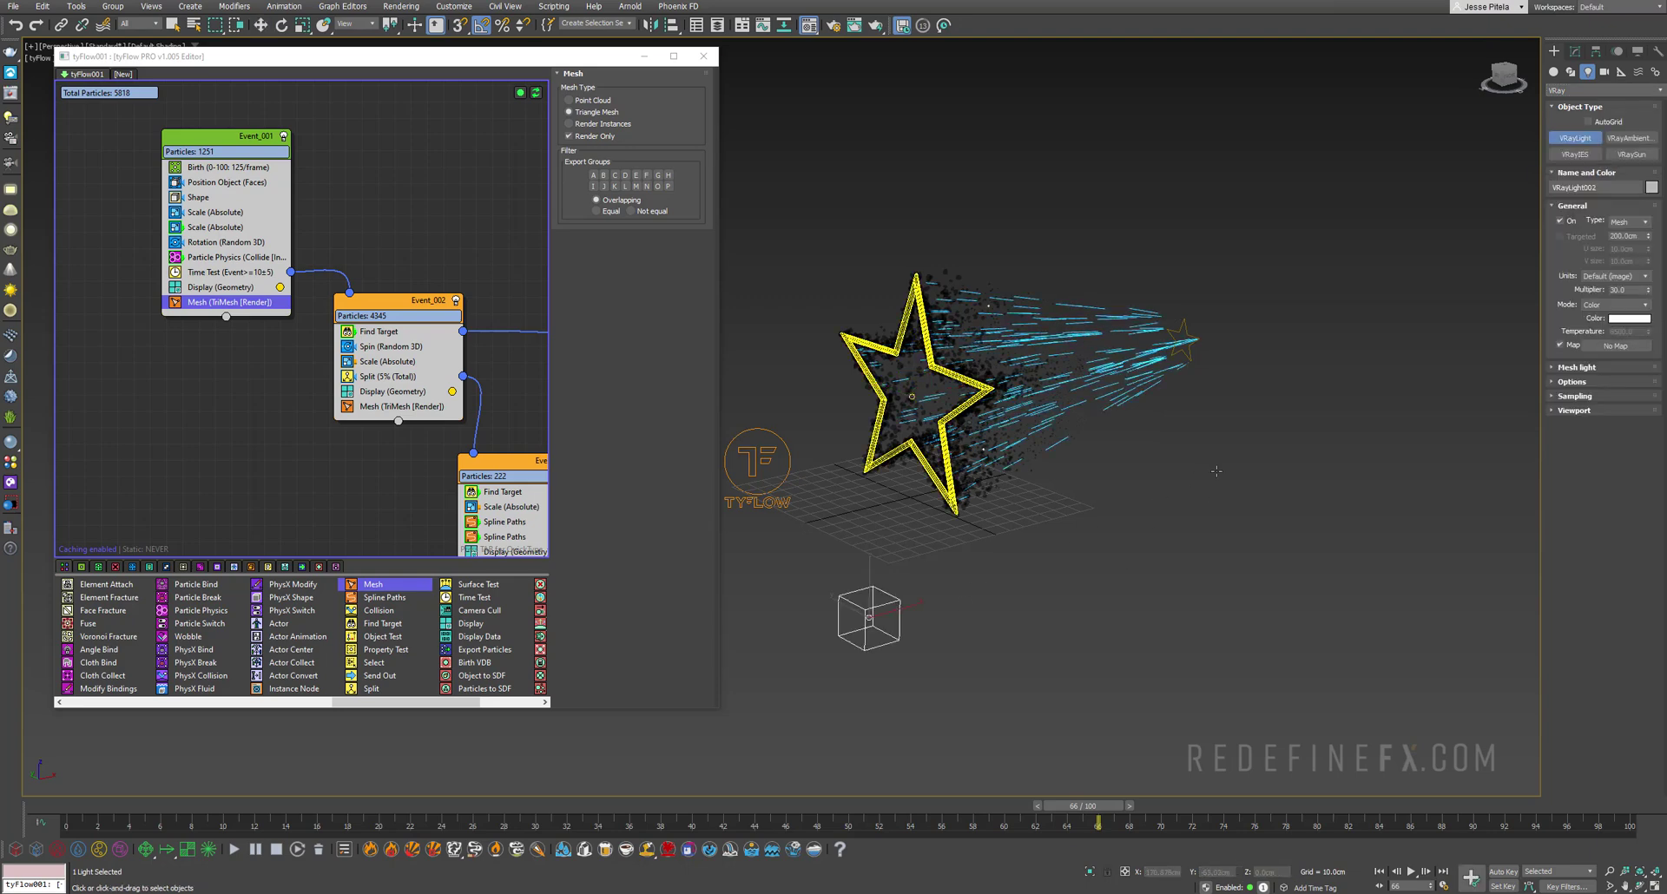
left_click(1575, 51)
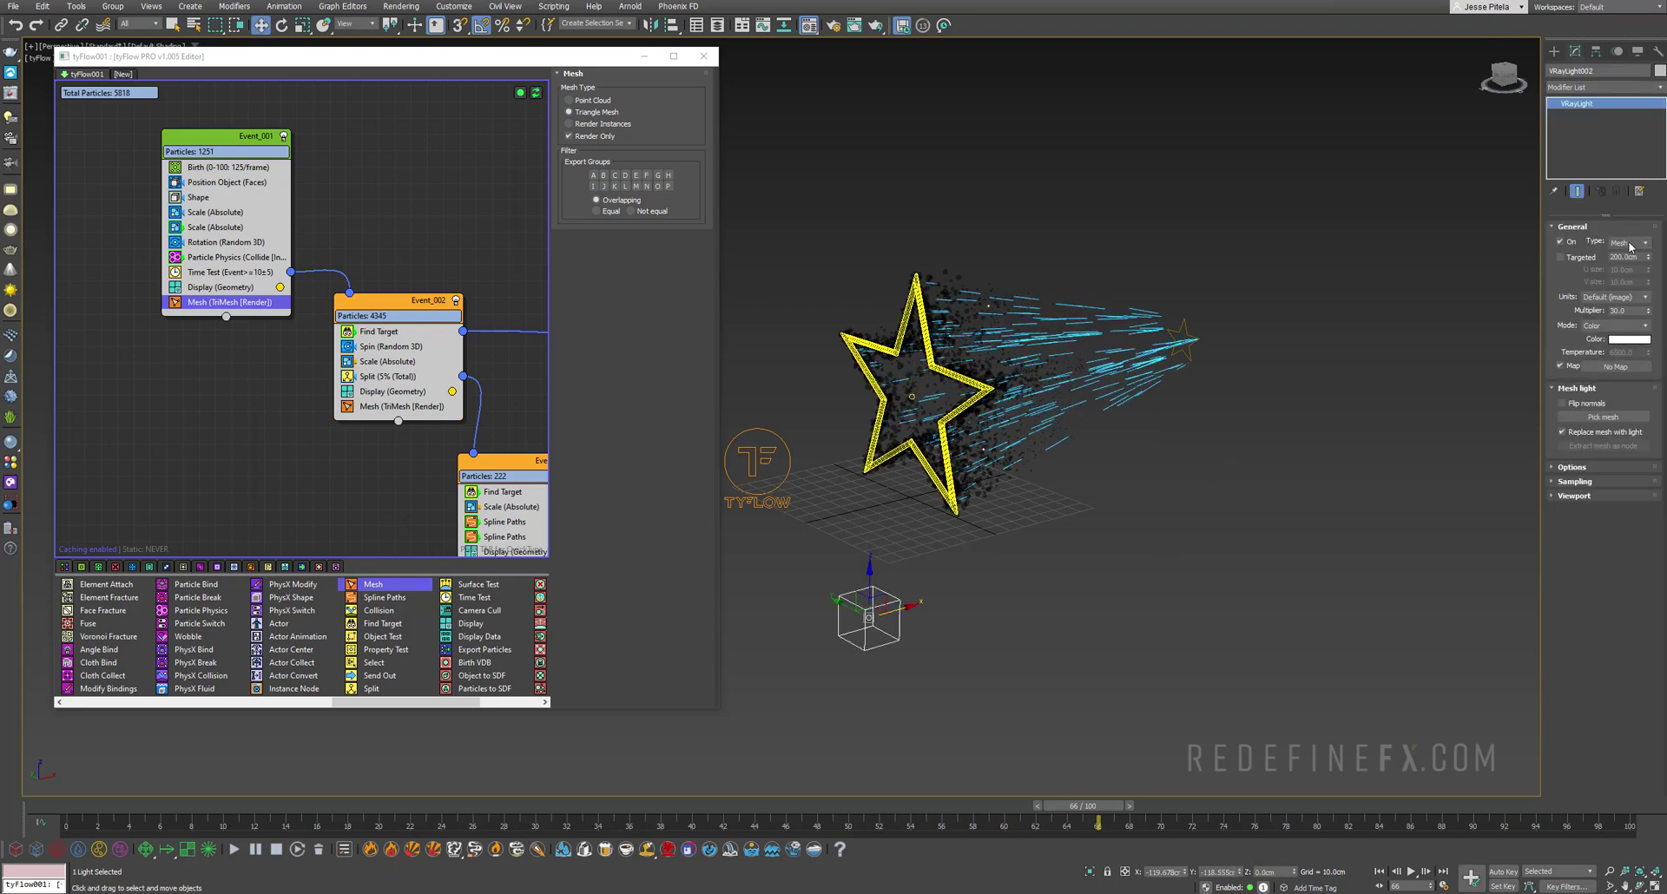
left_click(1629, 246)
left_click(1620, 256)
- Uniformly scale the plane light up so it covers the star from above
key("r")
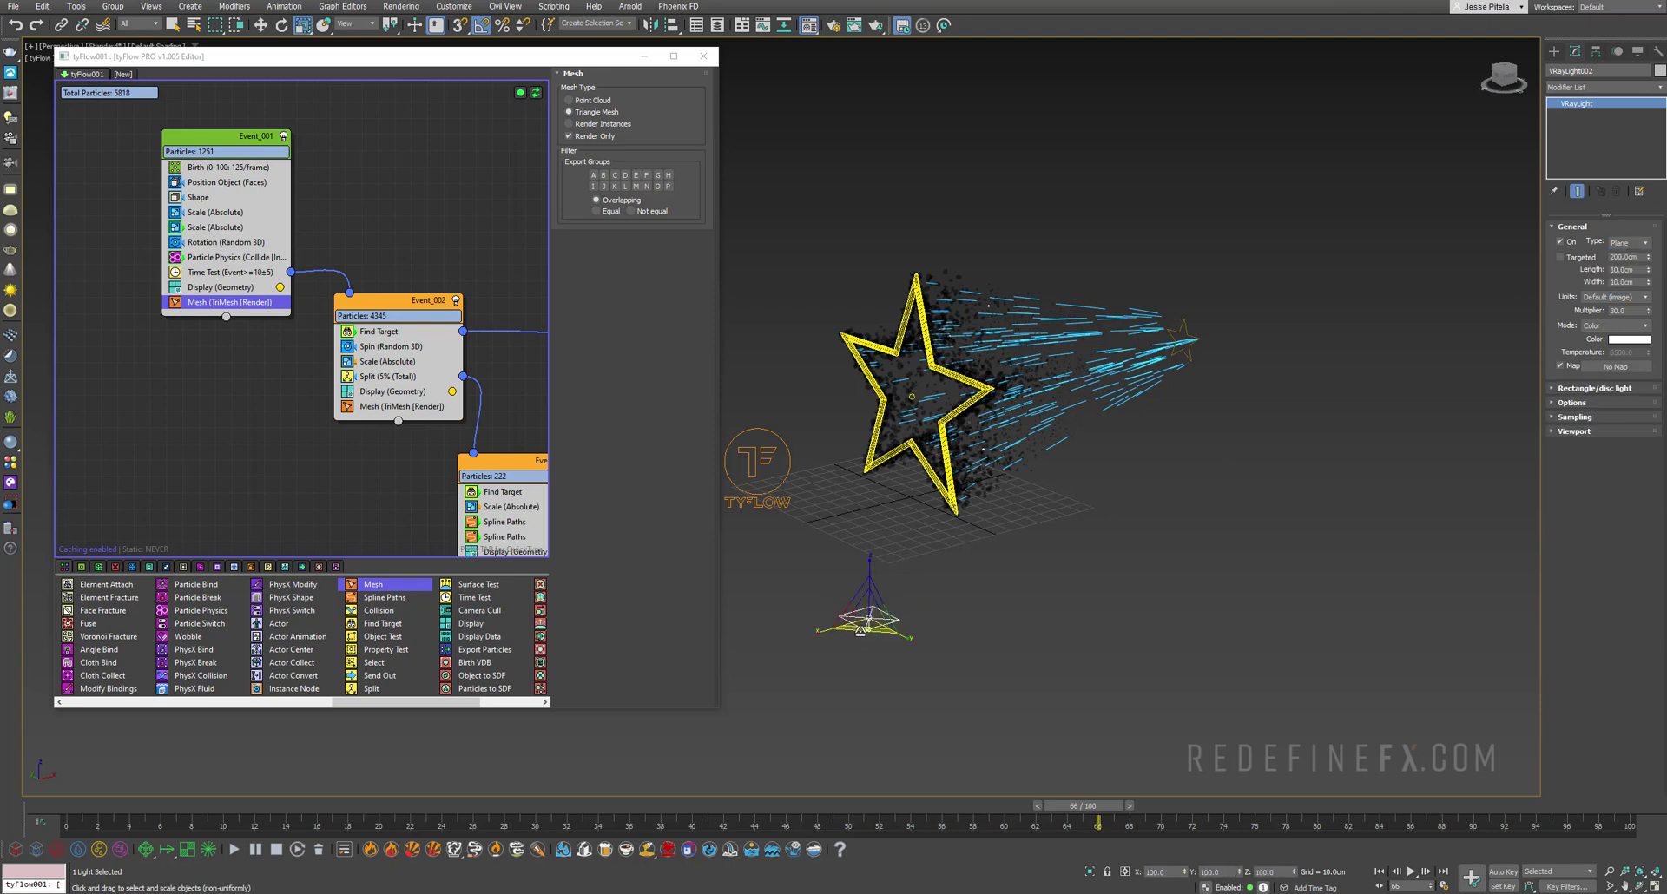
key("r")
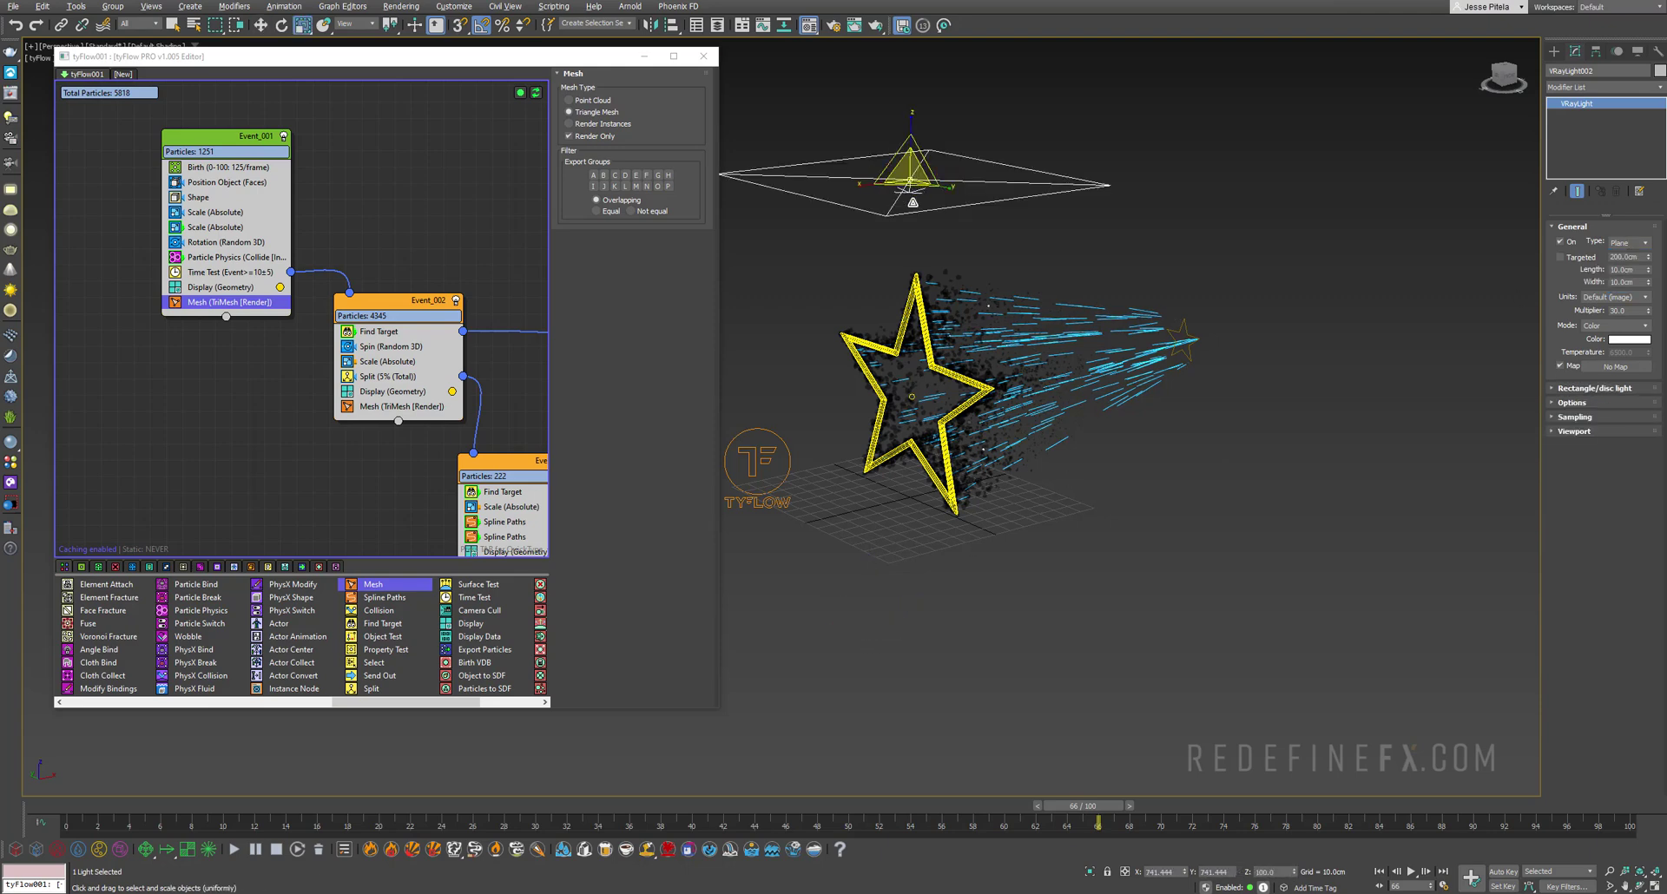
middle_click_drag(912, 202, 915, 227, "alt")
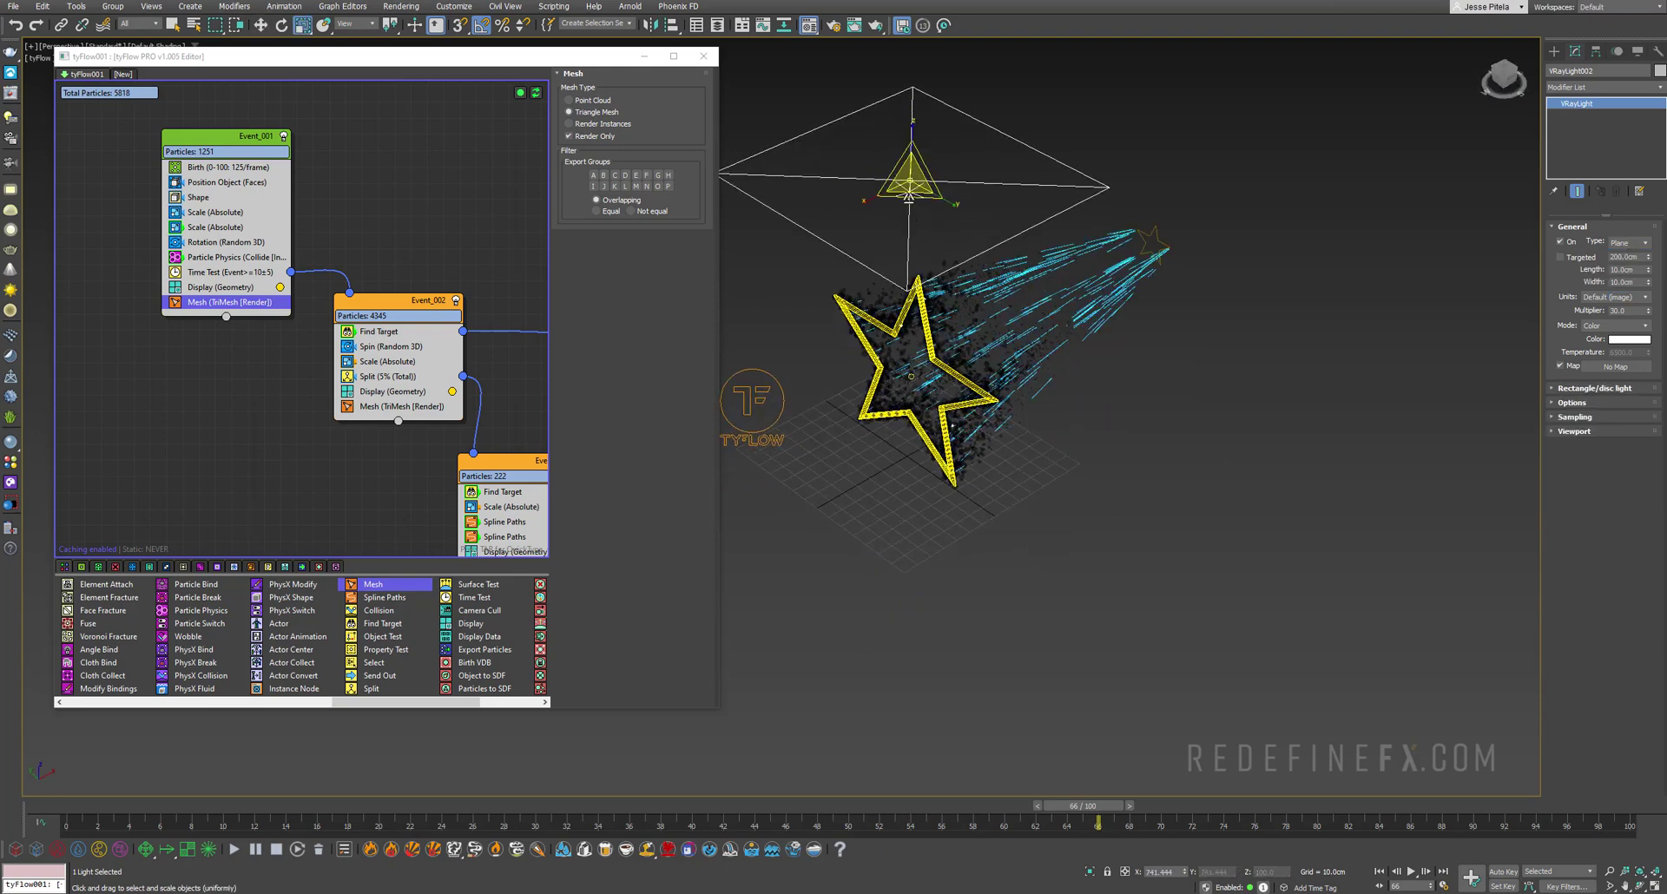
left_click_drag(911, 184, 913, 78)
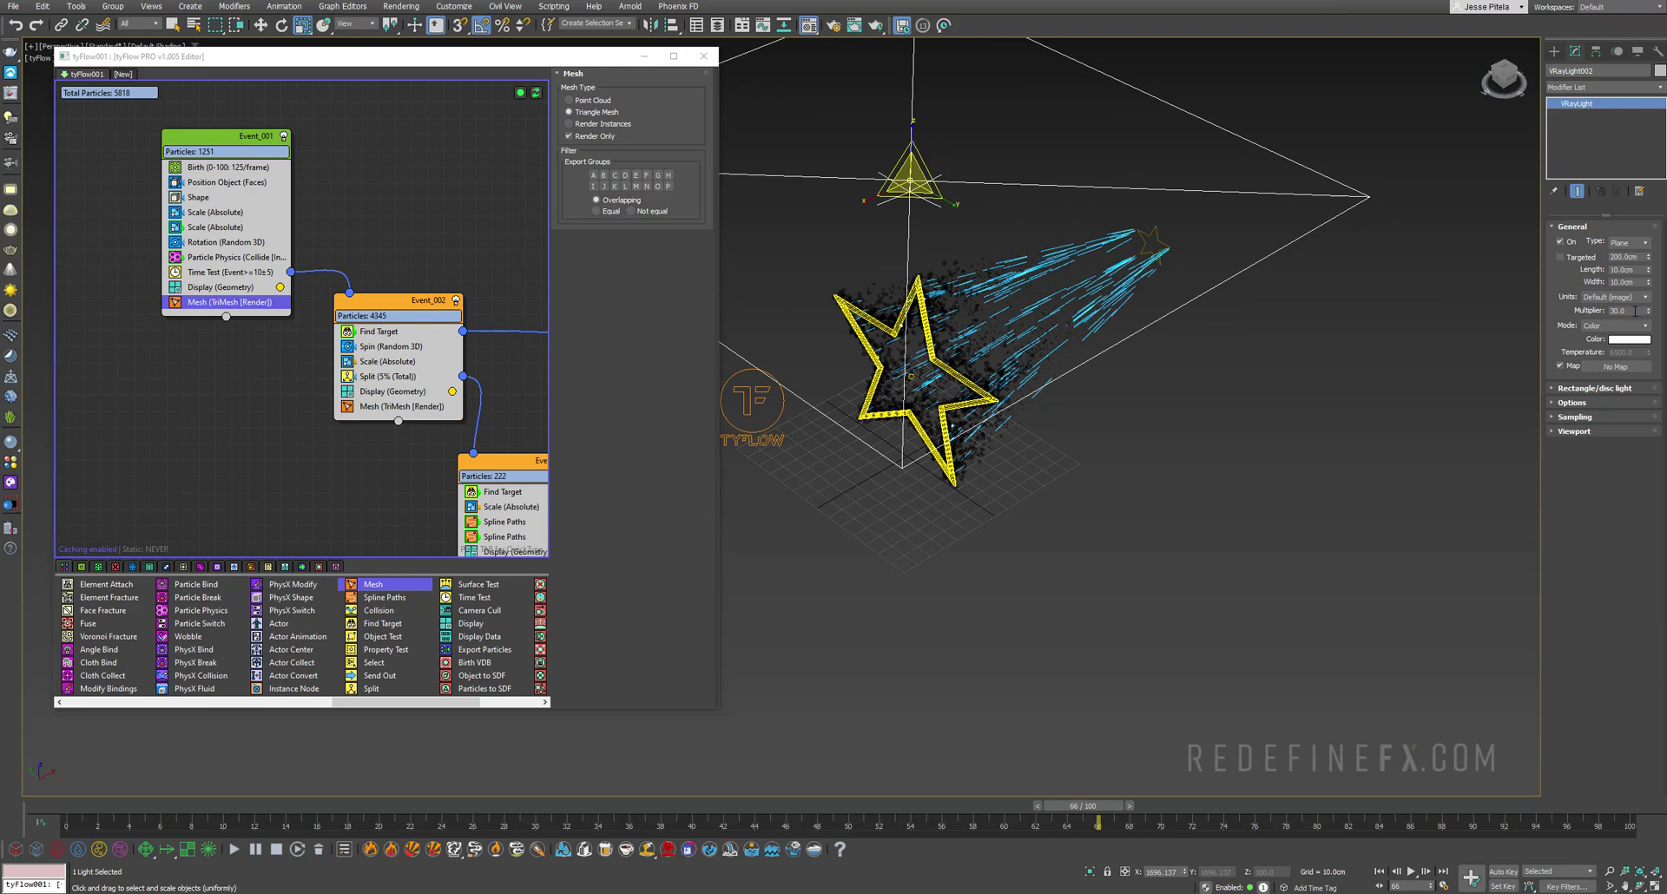
- Set the plane light's multiplier to 2.0 and enable Invisible in its Options
double_click(1635, 310)
middle_click_drag(927, 432, 982, 523)
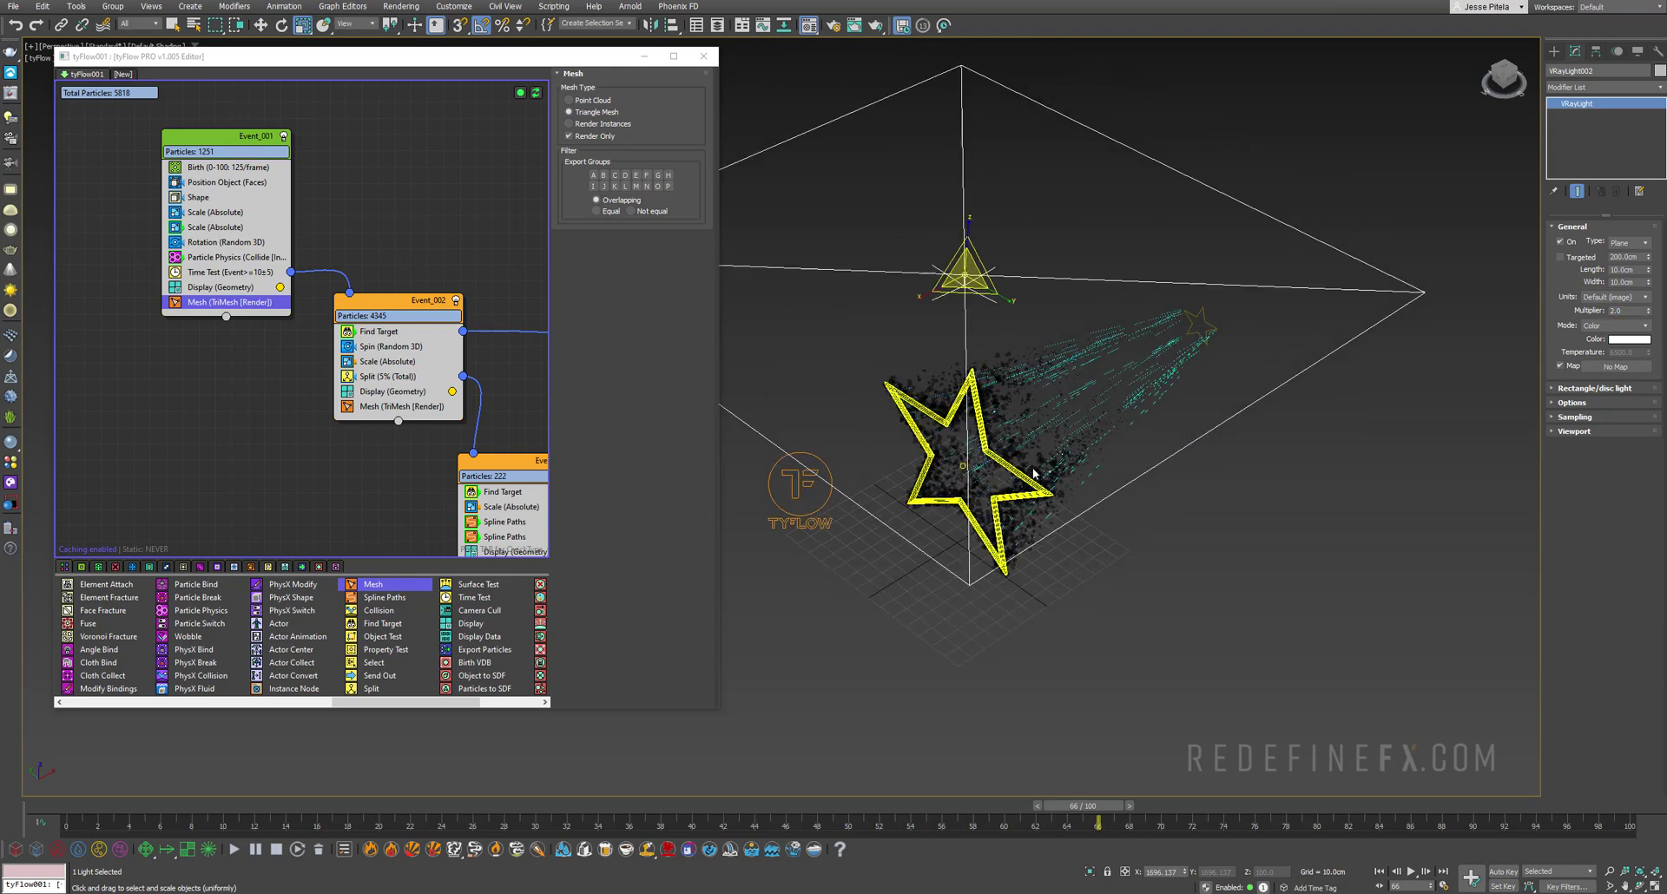
left_click(1571, 403)
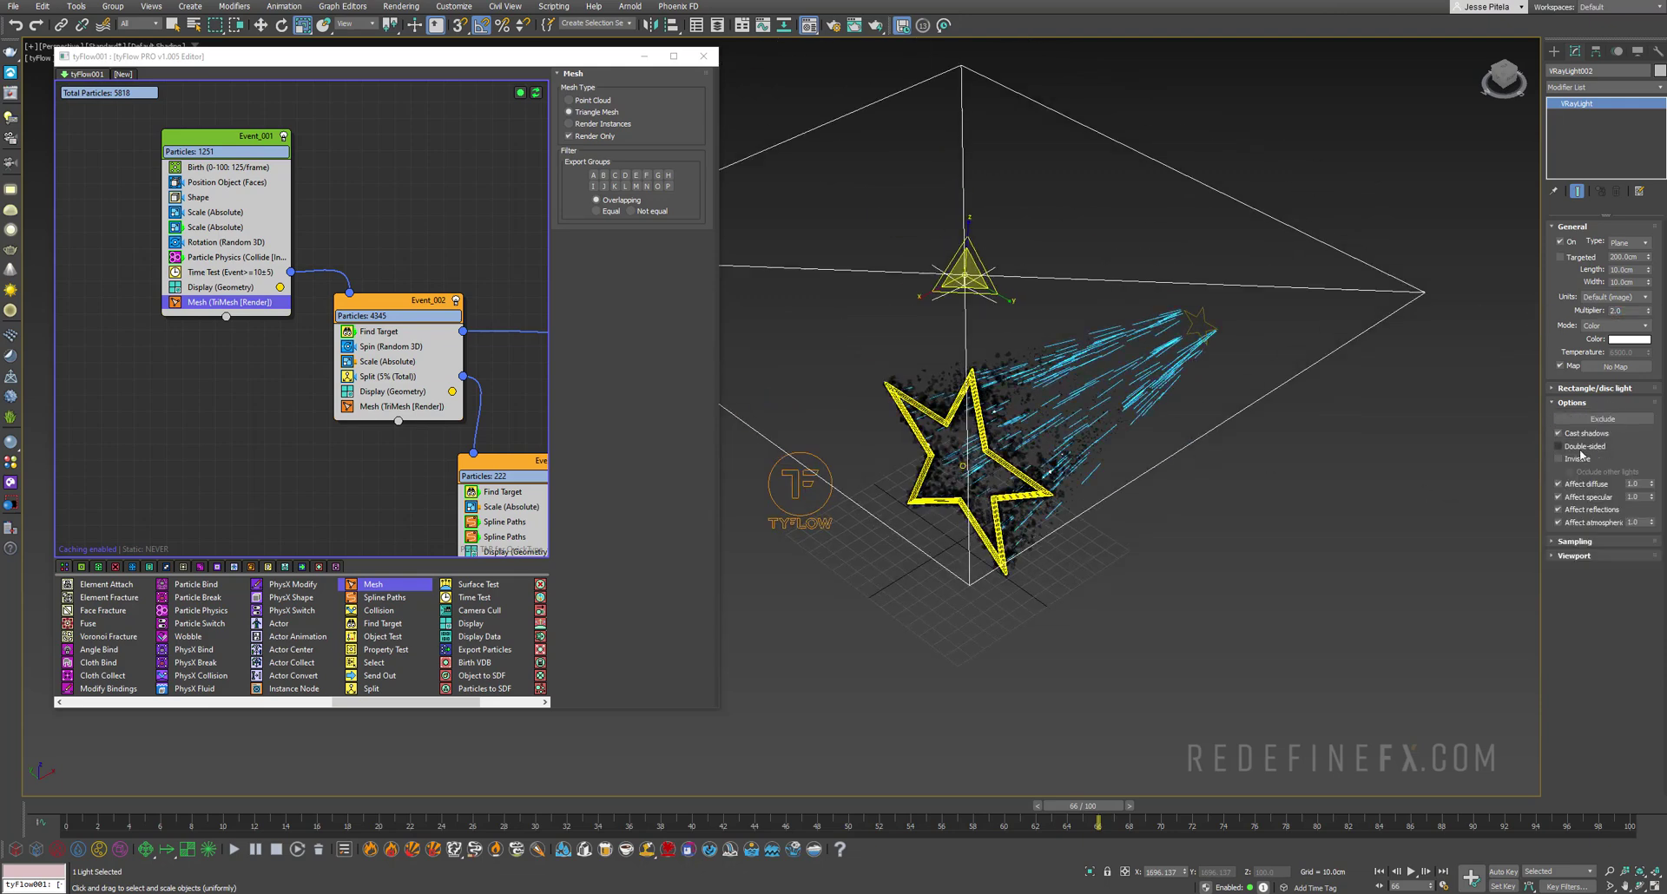
left_click(1577, 460)
middle_click_drag(876, 599, 823, 638, "alt")
right_click(823, 638)
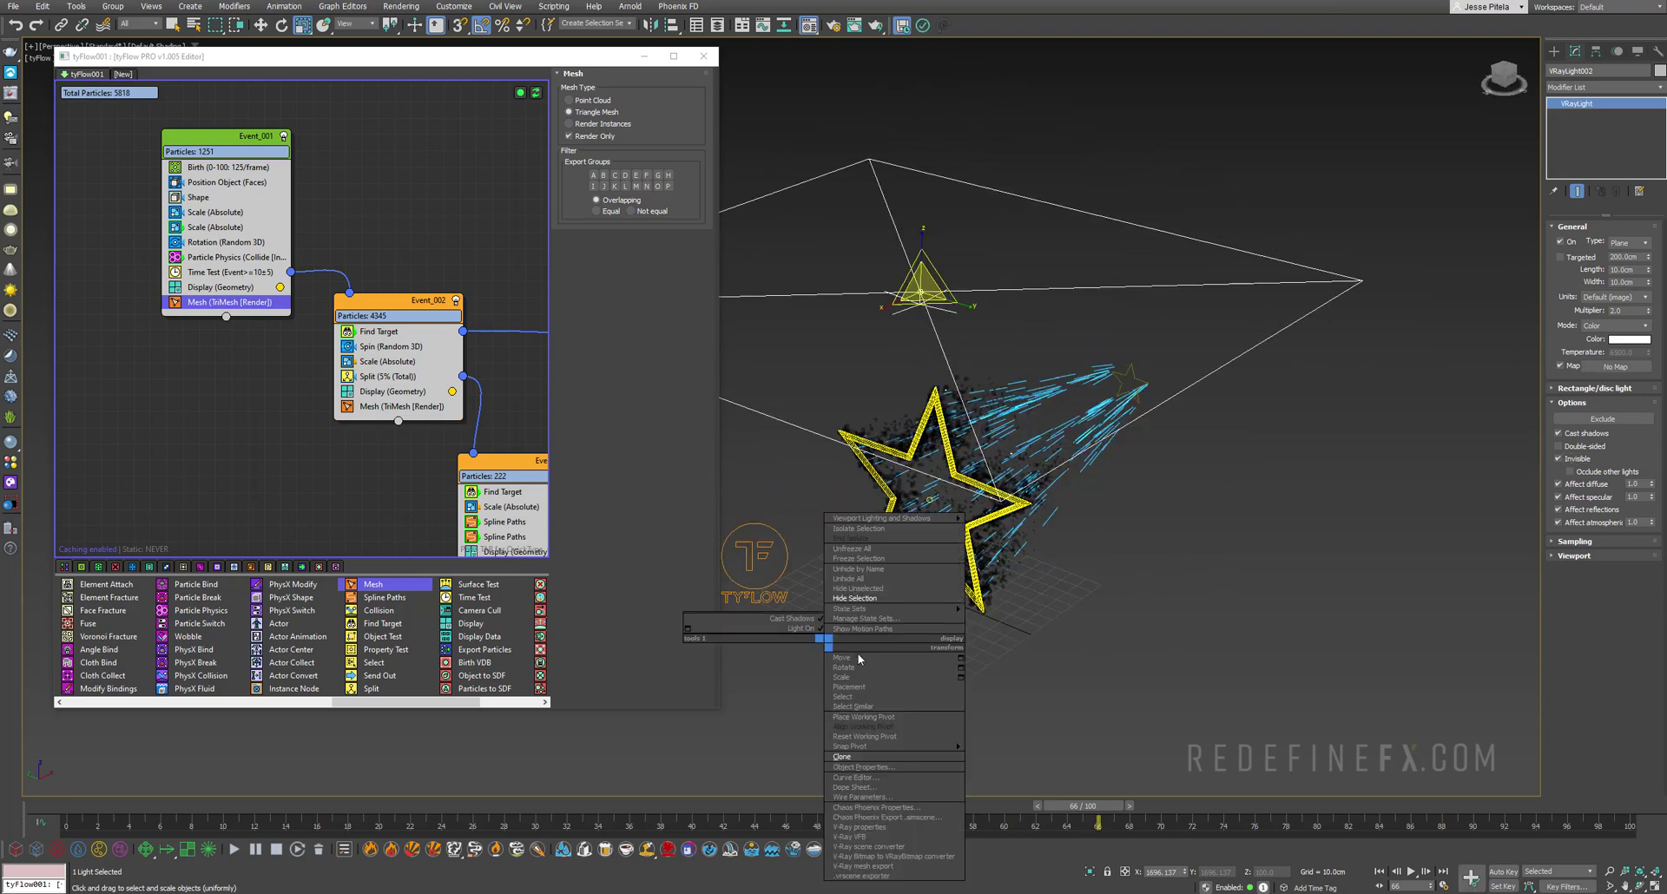
- Render to the V-Ray Frame Buffer and enable Lens Effects bloom/glare at size 70.62 with more intensity
left_click(854, 836)
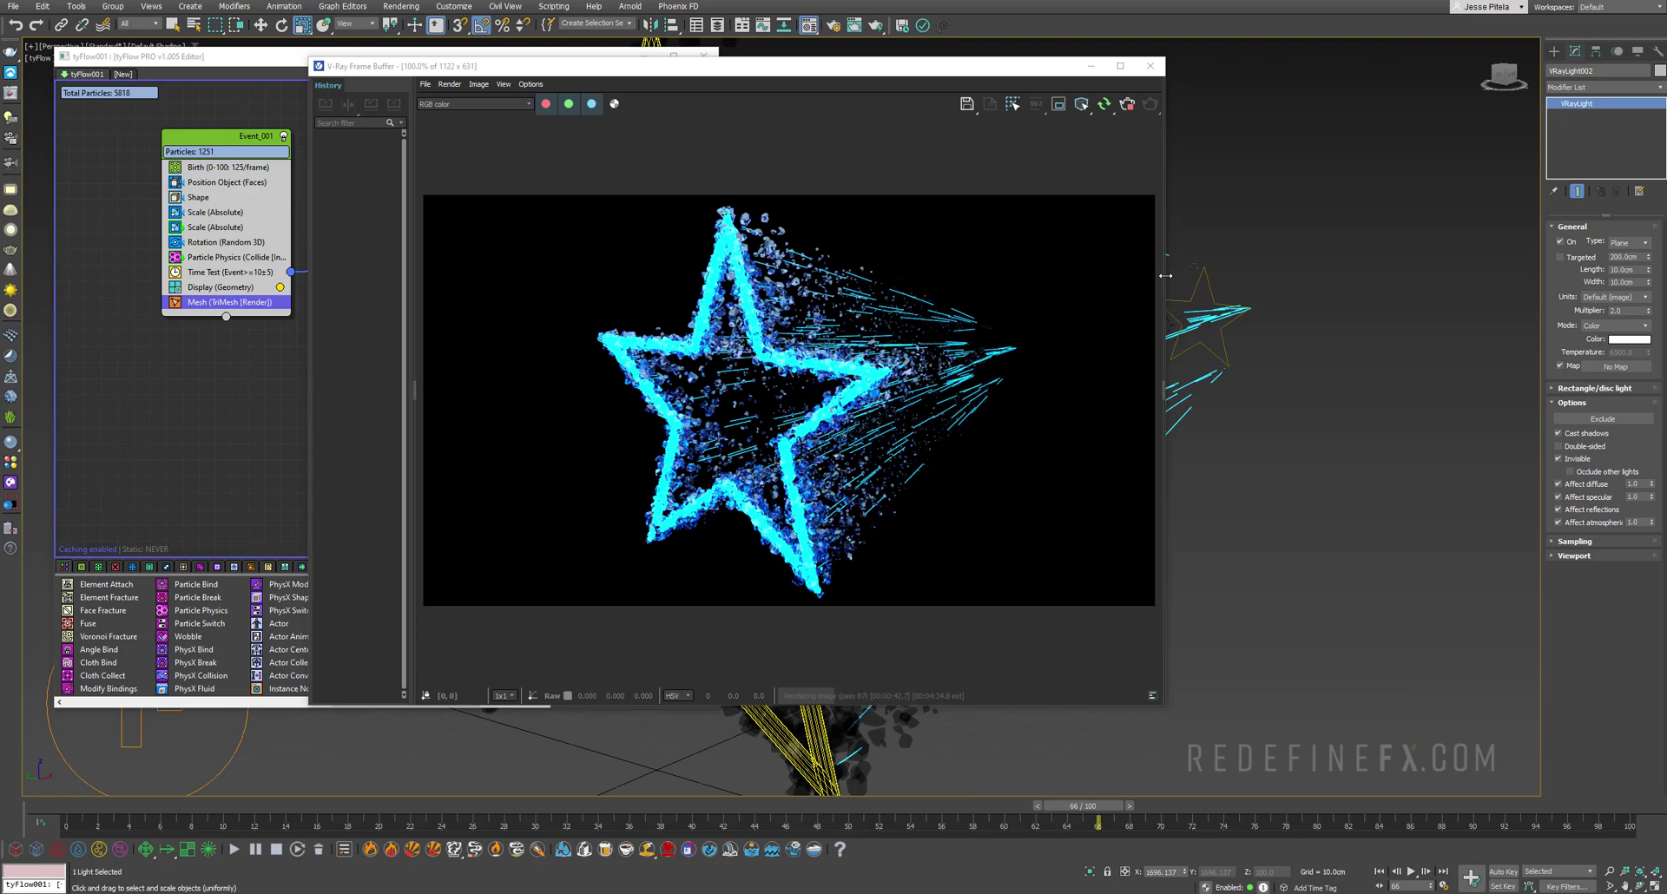
left_click(1164, 393)
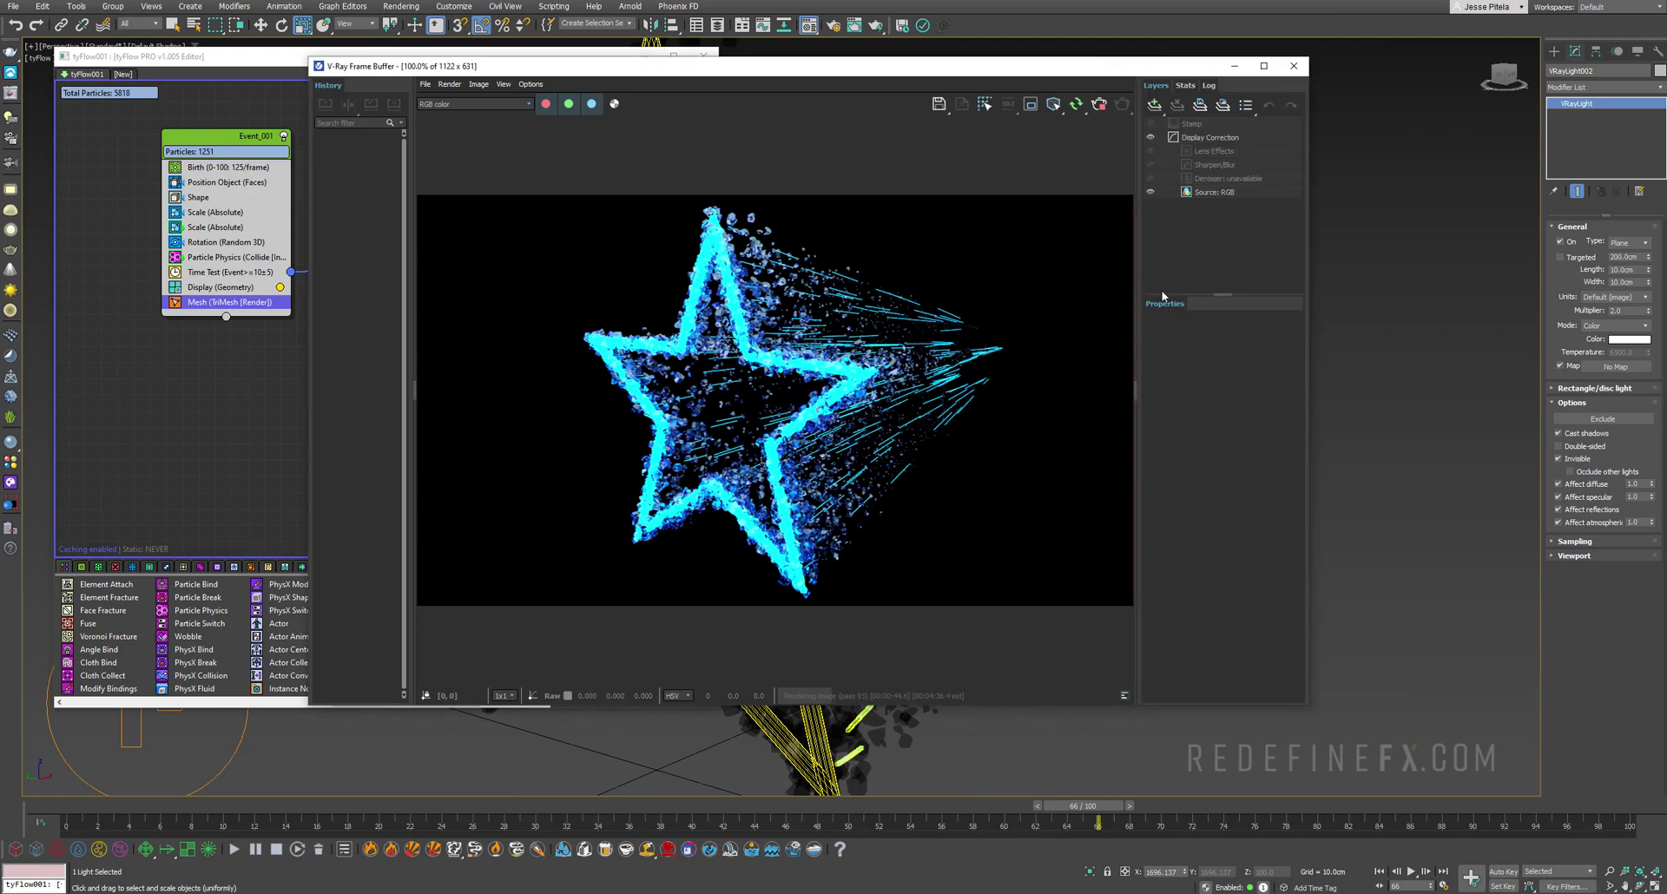
left_click(1213, 151)
left_click(1165, 363)
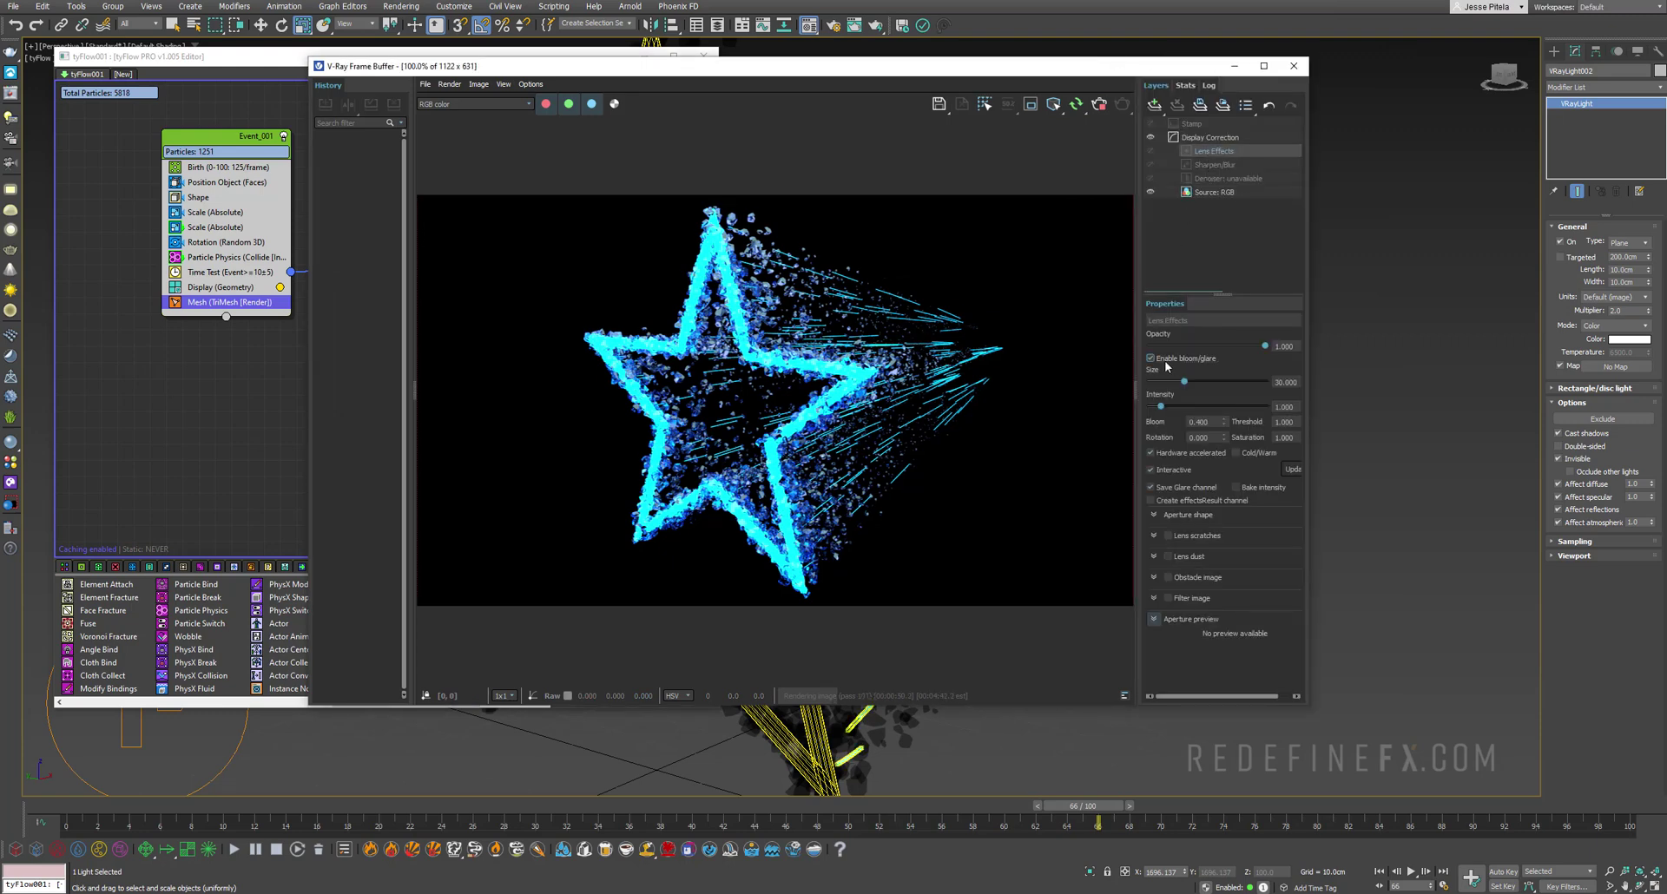
left_click_drag(1187, 384, 1219, 384)
left_click_drag(1218, 383, 1175, 407)
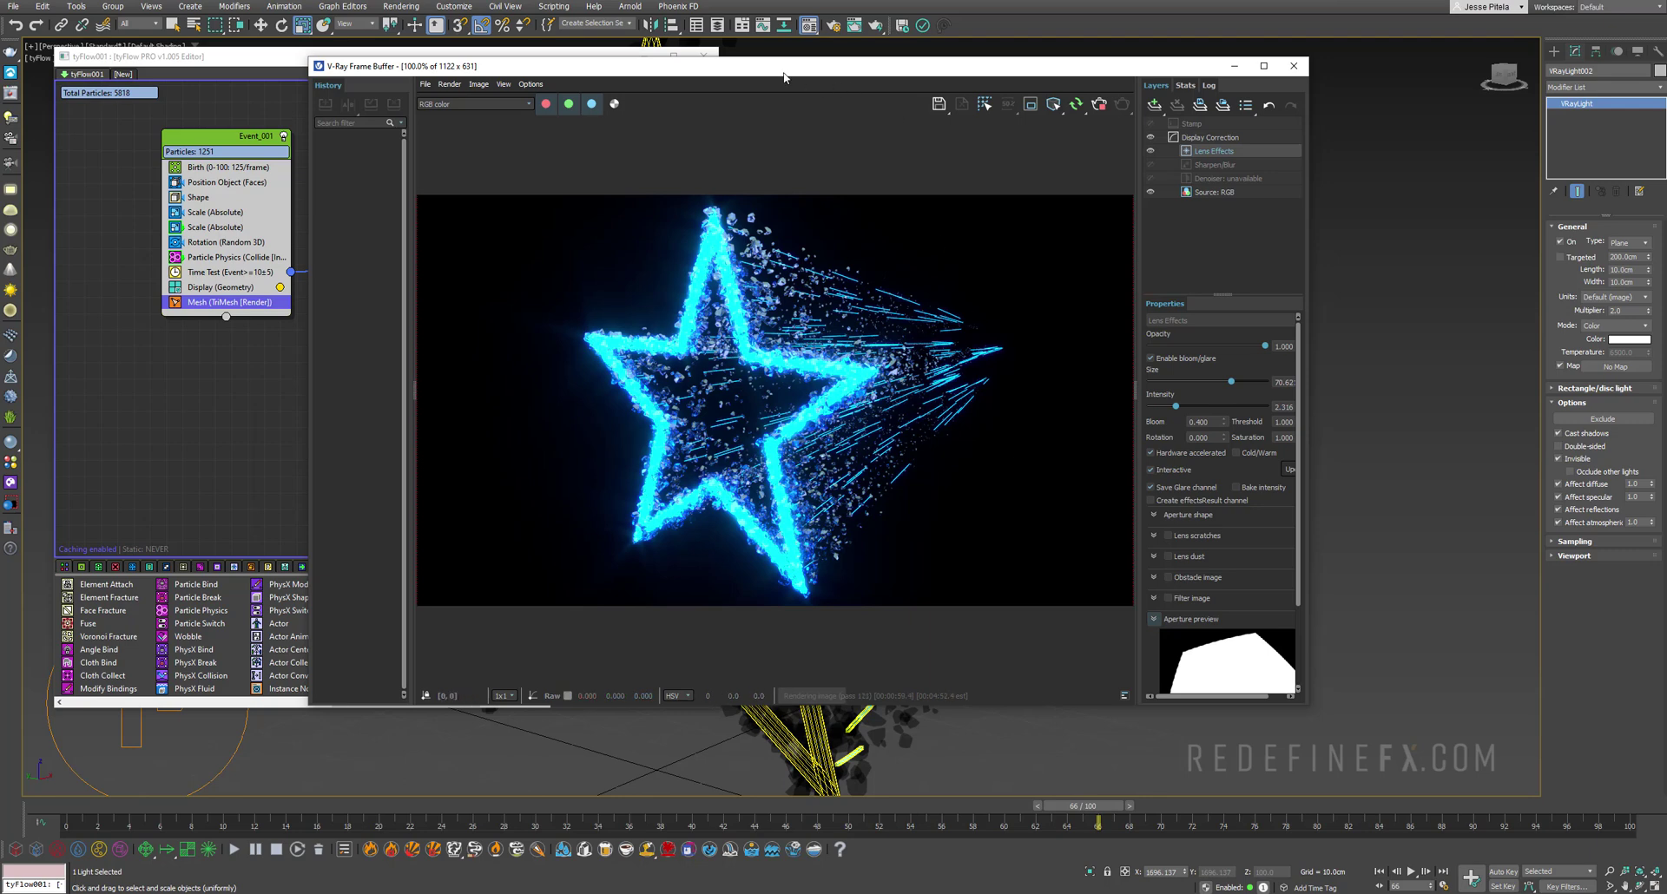
left_click_drag(784, 73, 838, 220)
- Set Glass_Coated_Blue's self-illumination colour to light cyan with a 0.25 multiplier
left_click(809, 26)
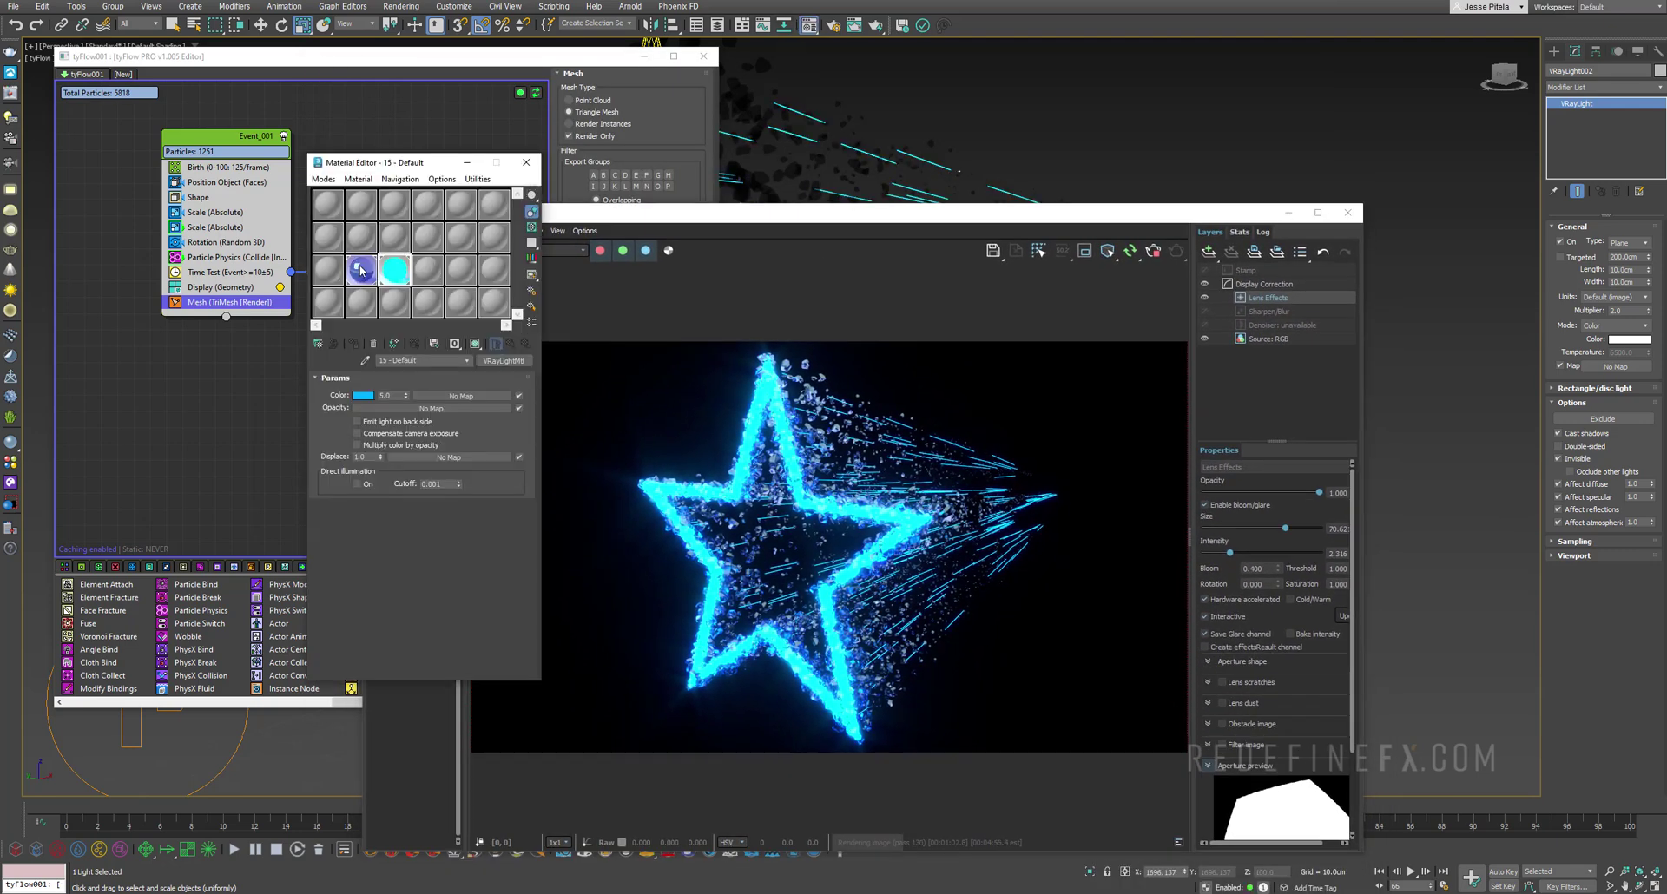
left_click(361, 270)
scroll(344, 599, "down", 2)
left_click(385, 562)
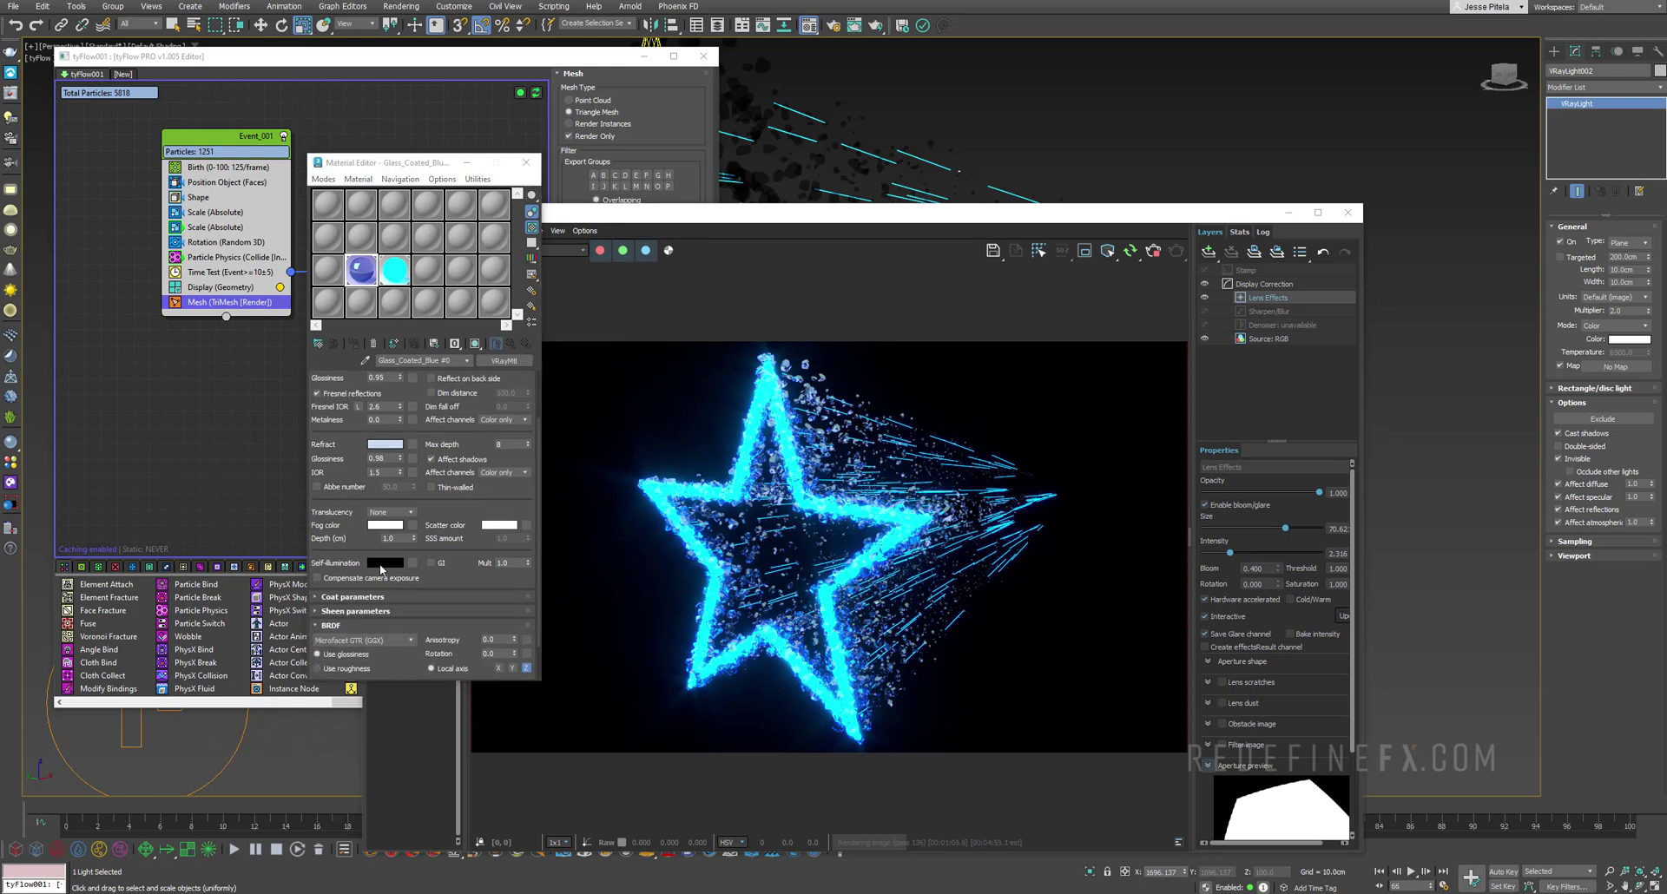
left_click(138, 426)
left_click_drag(138, 427, 147, 427)
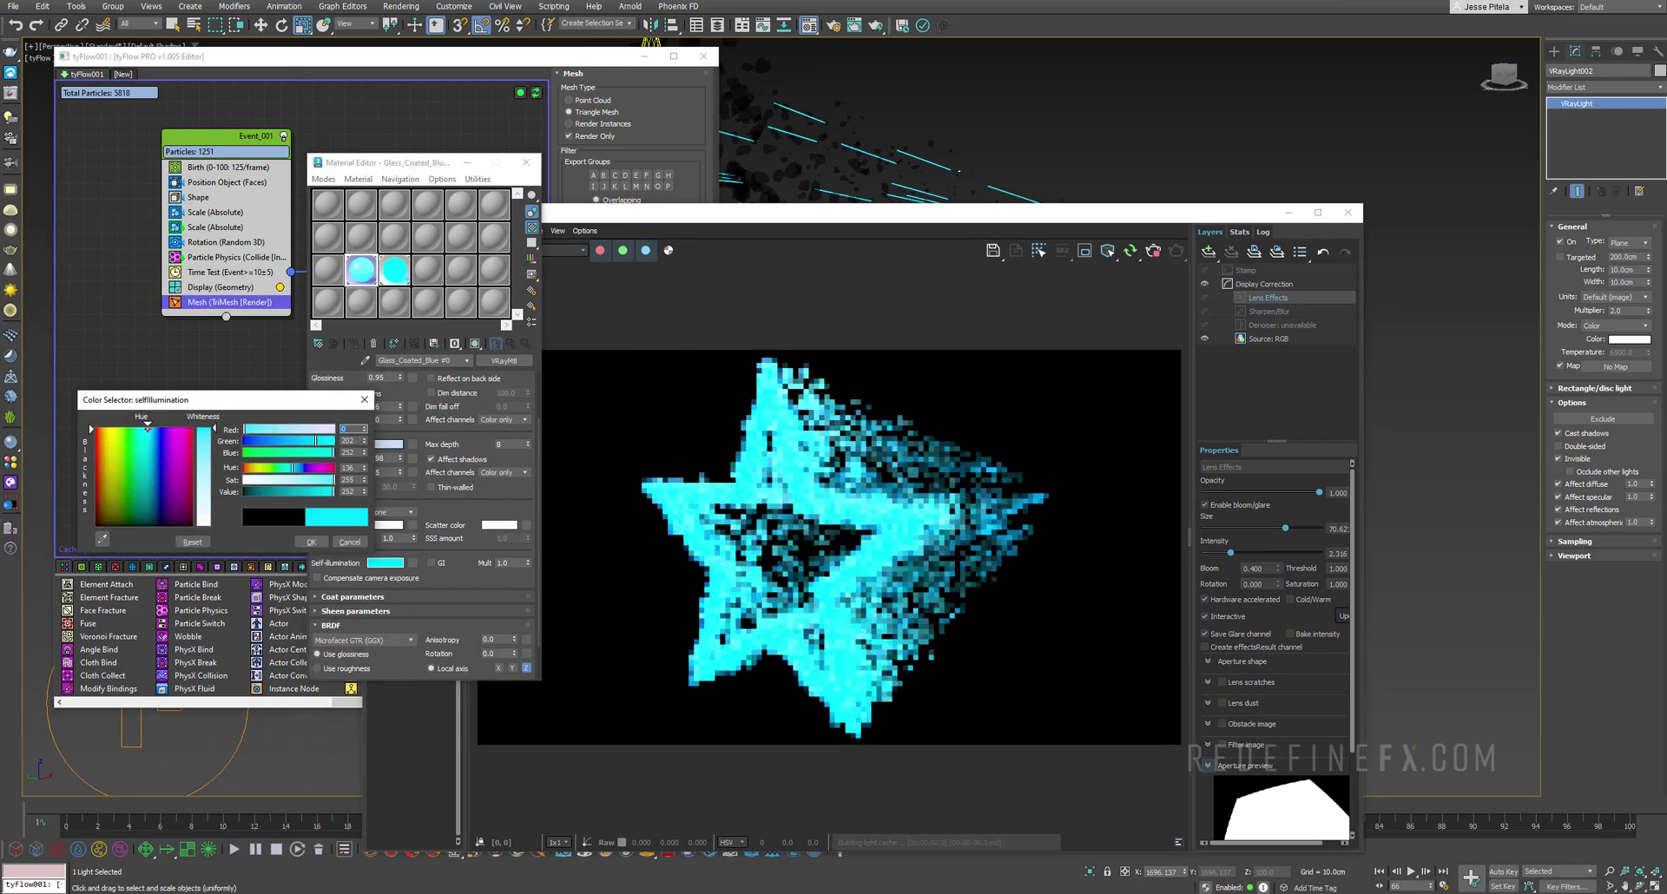
left_click(310, 542)
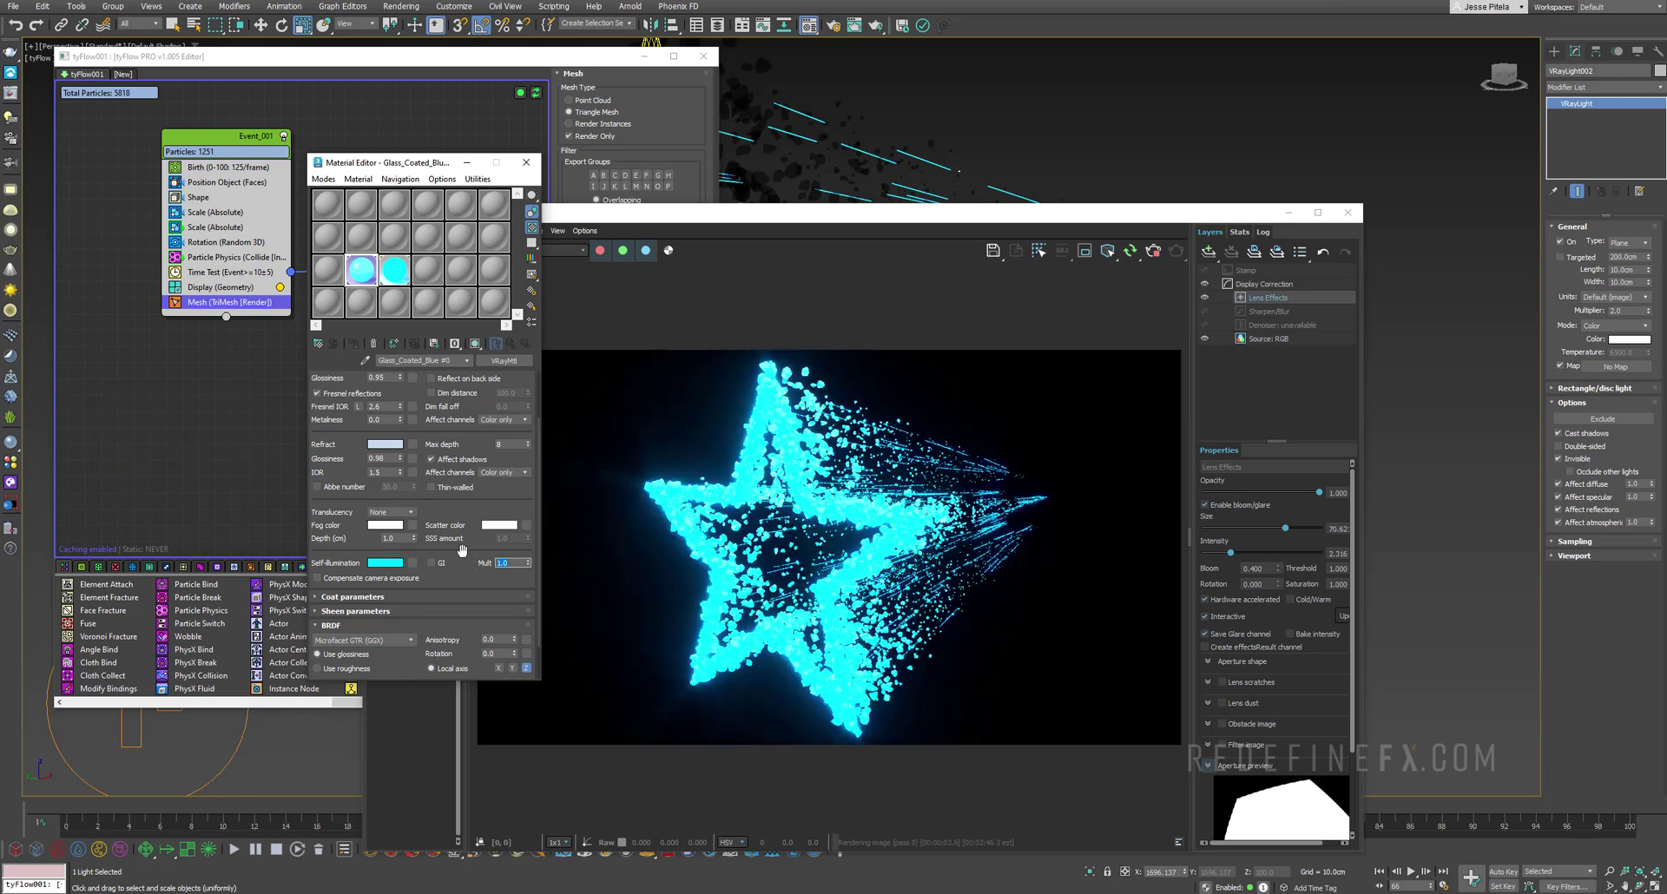
type("0.1")
key("Return")
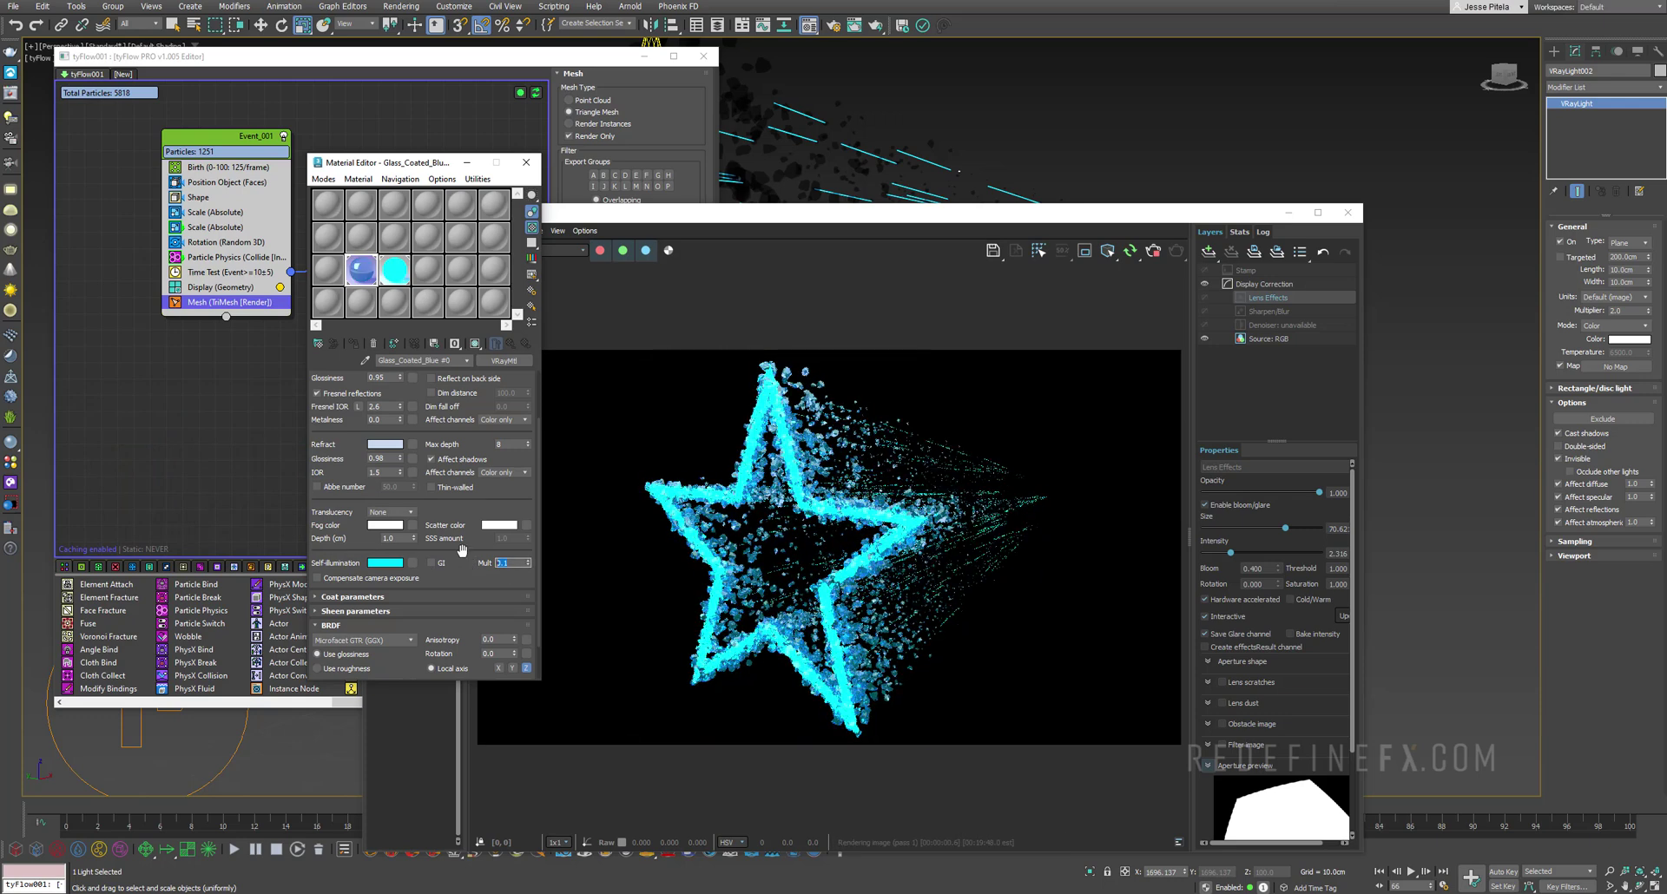
type("0.25")
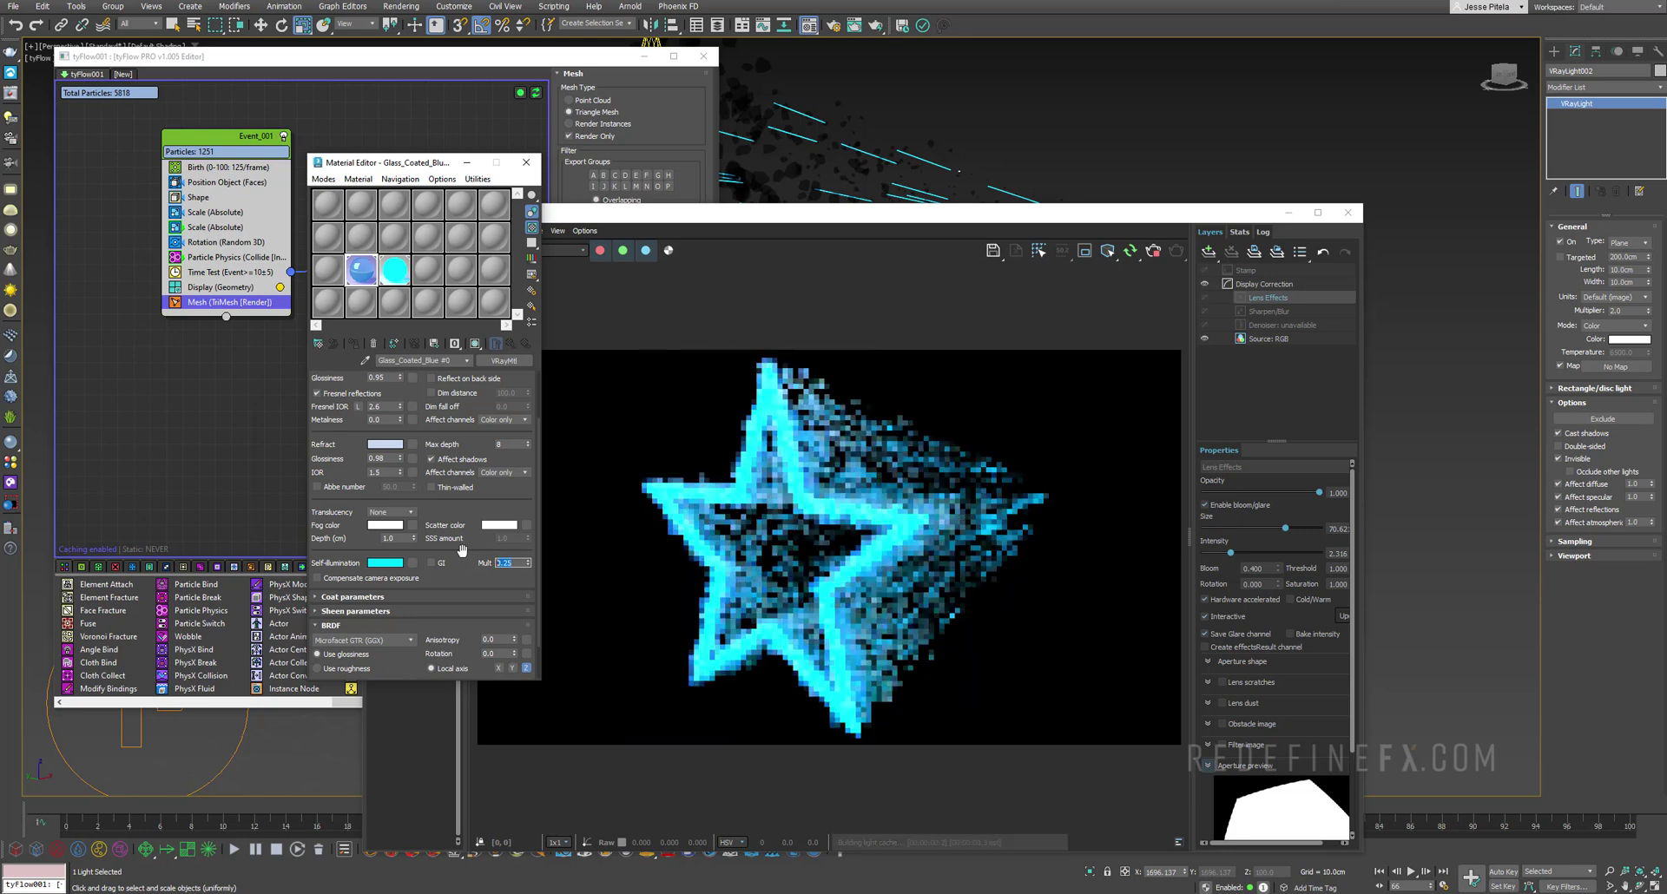
key("Return")
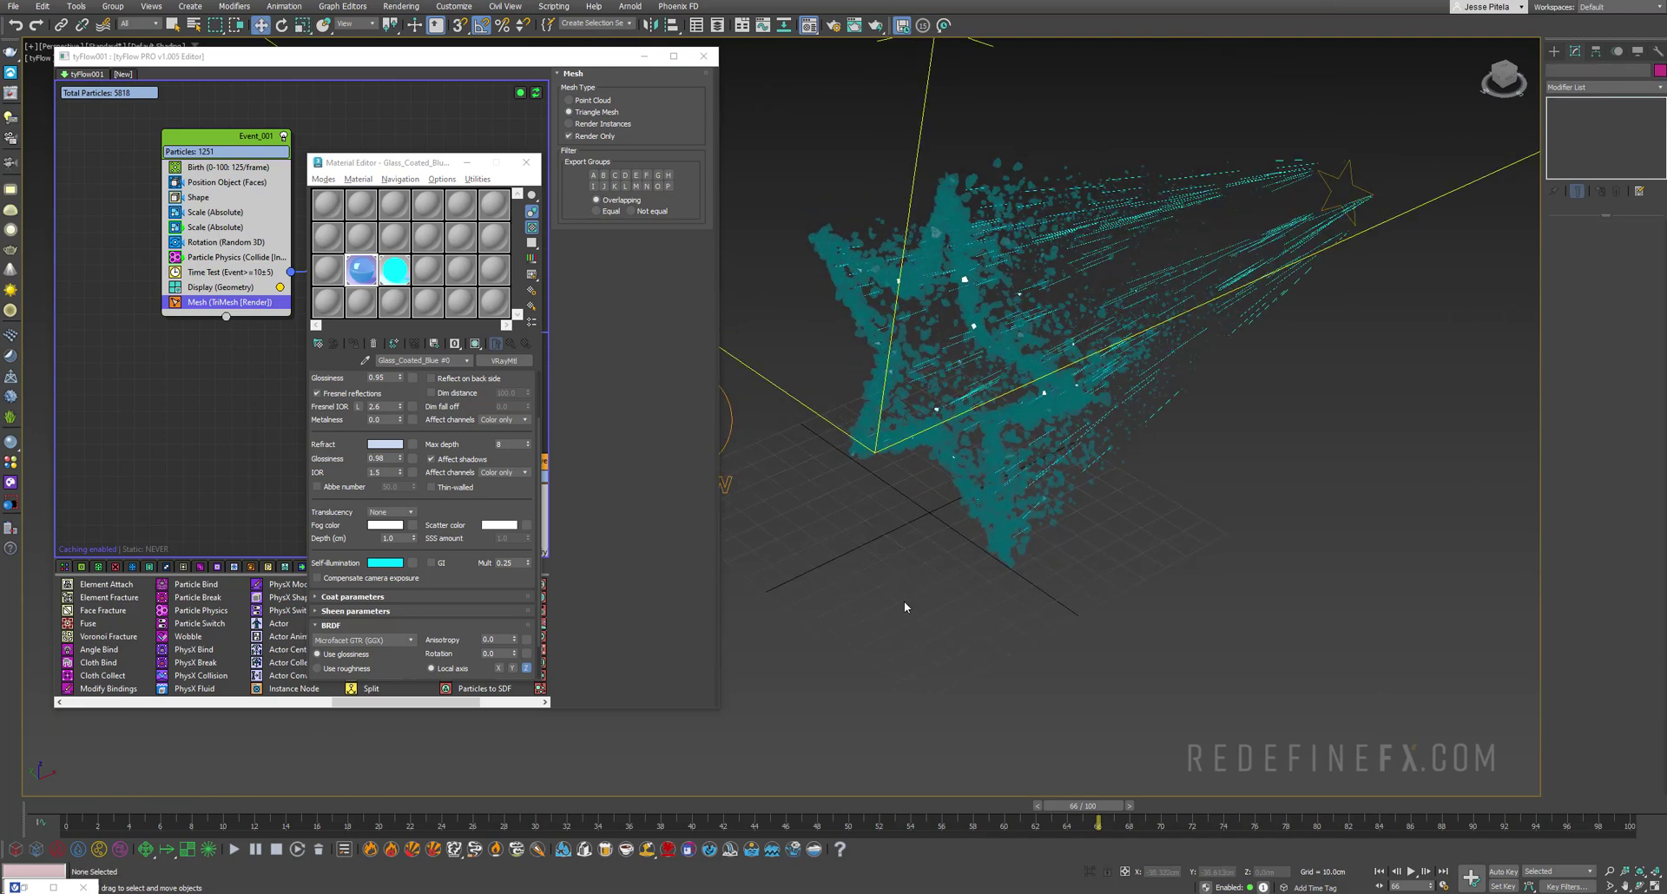
- Unhide the star frame Star001 by name and select it
right_click(904, 598)
left_click(940, 535)
double_click(57, 77)
left_click(982, 299)
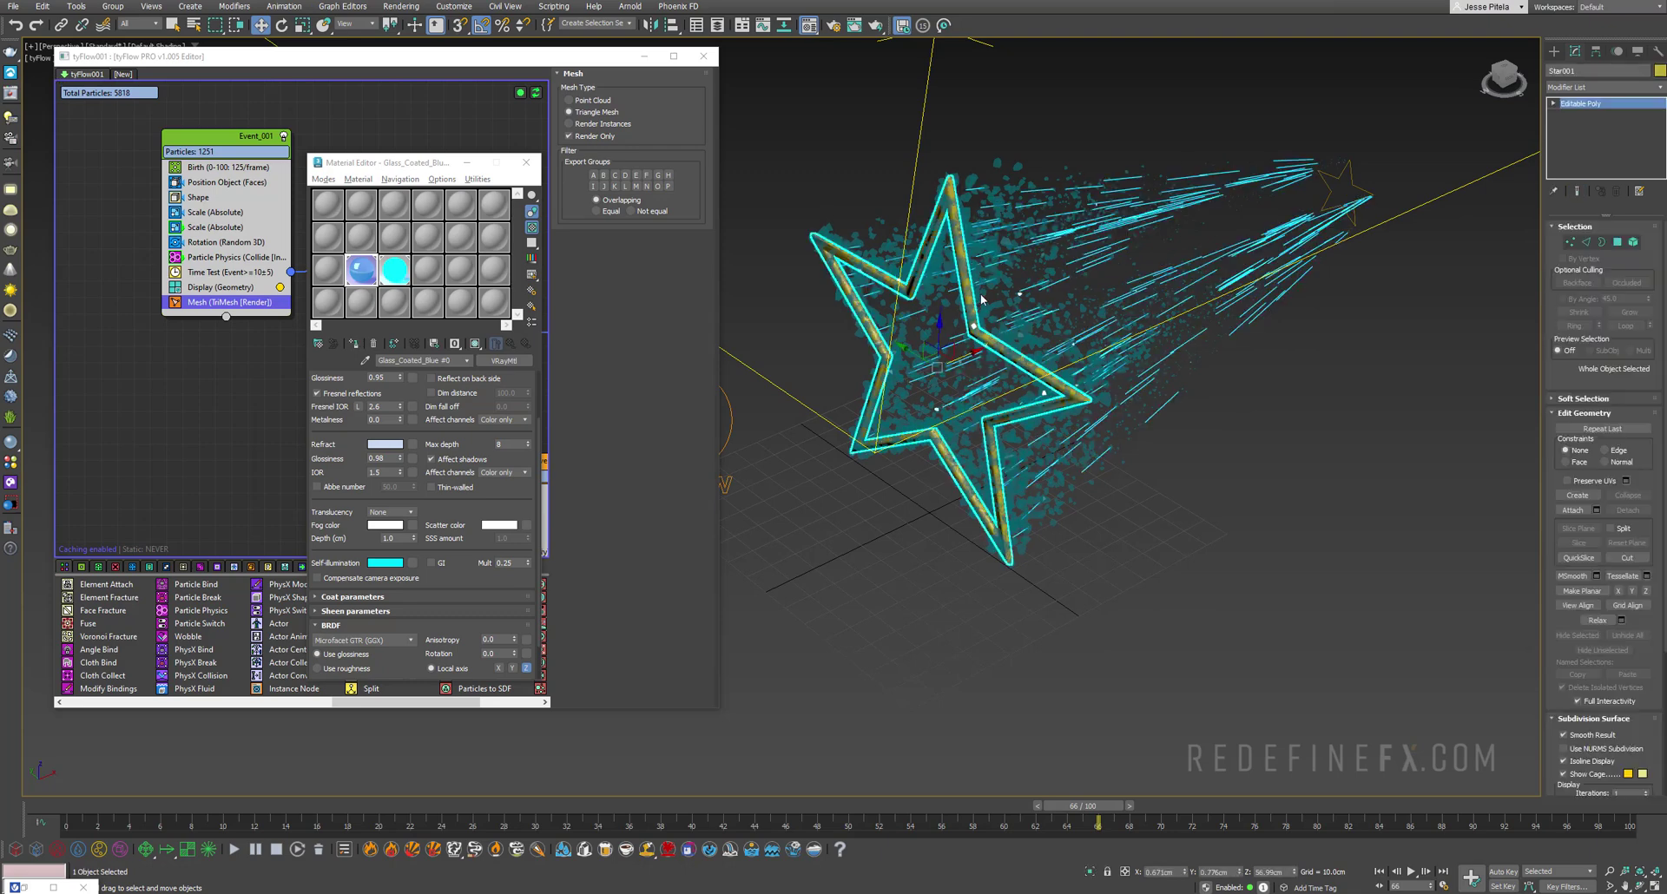
- Clone Star002 and align the copy Center-to-Center onto Star001
left_click(1364, 186)
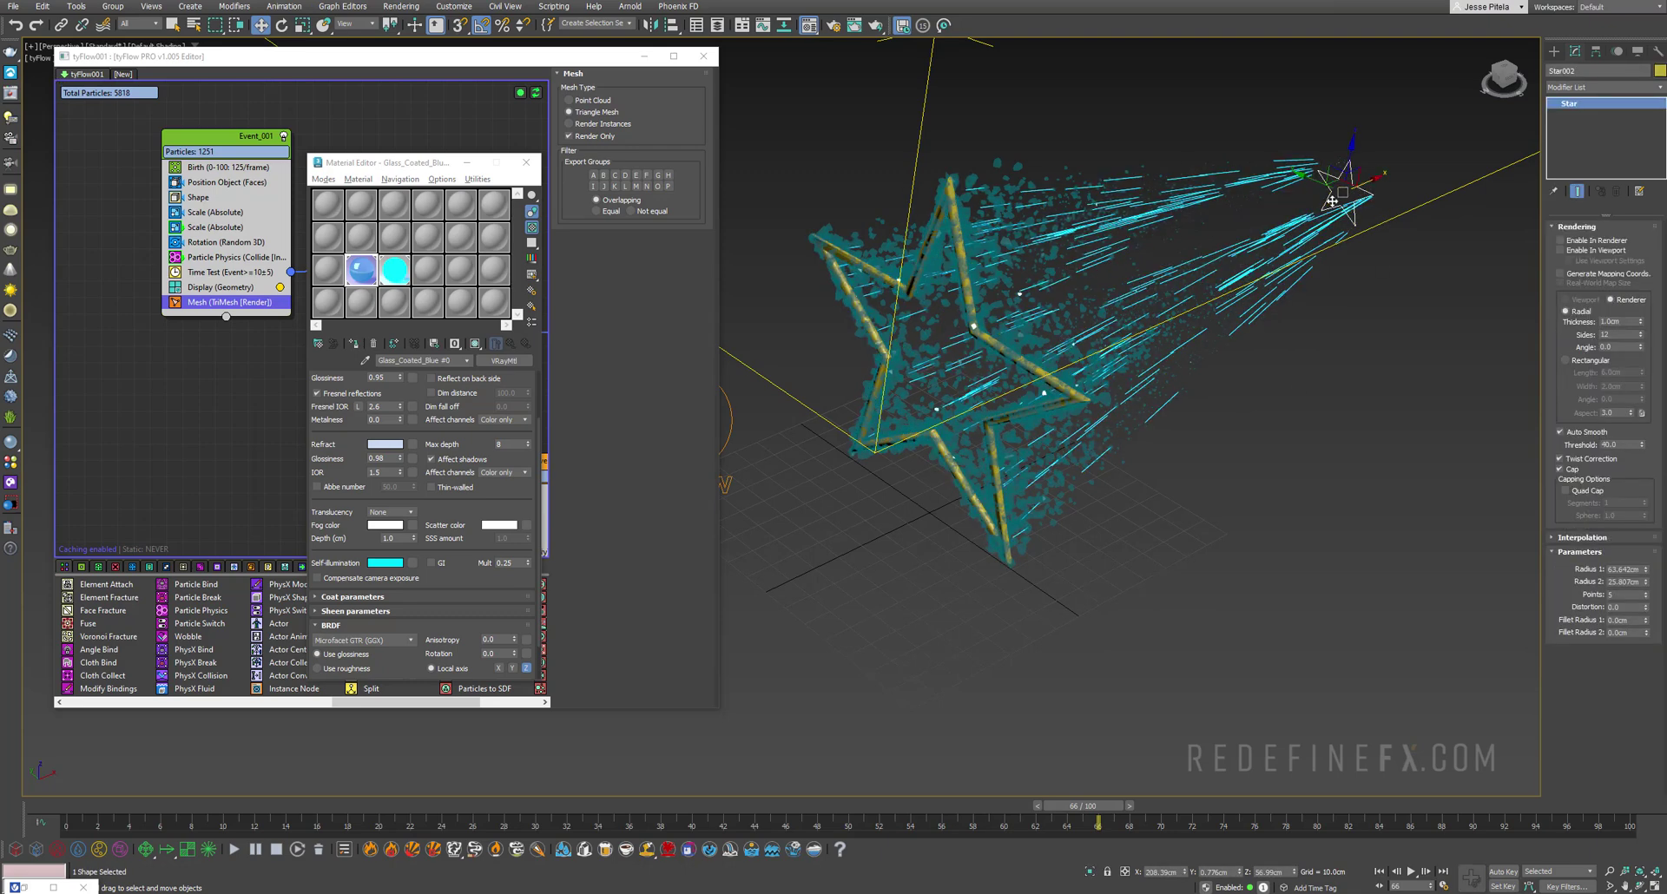
left_click_drag(1331, 200, 769, 444, "shift")
left_click(877, 456)
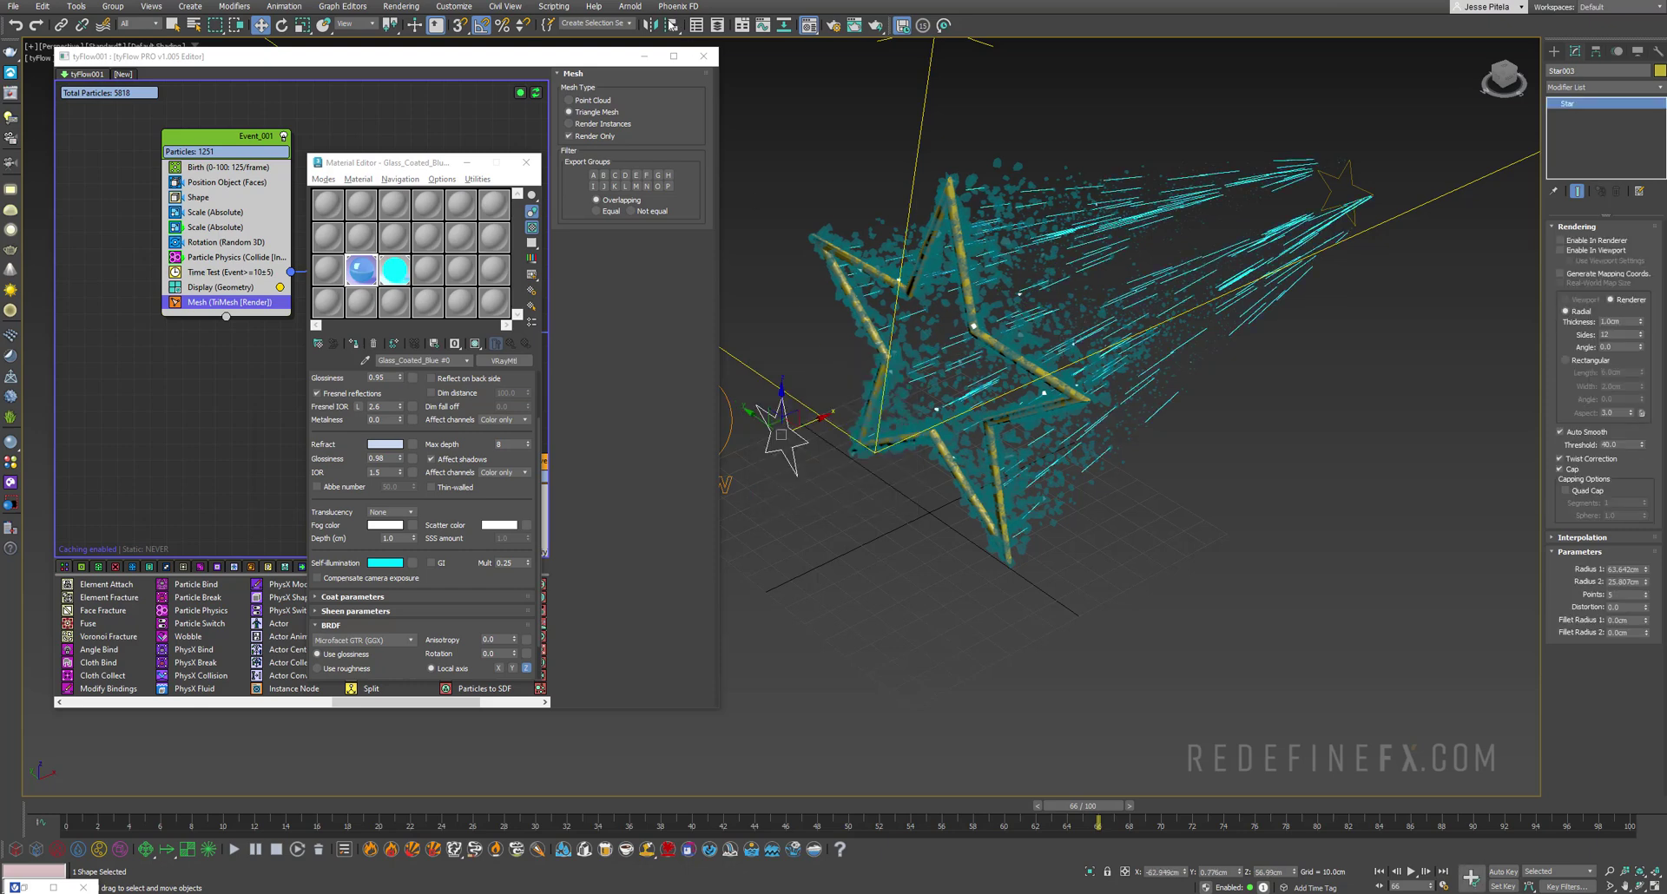
left_click(672, 28)
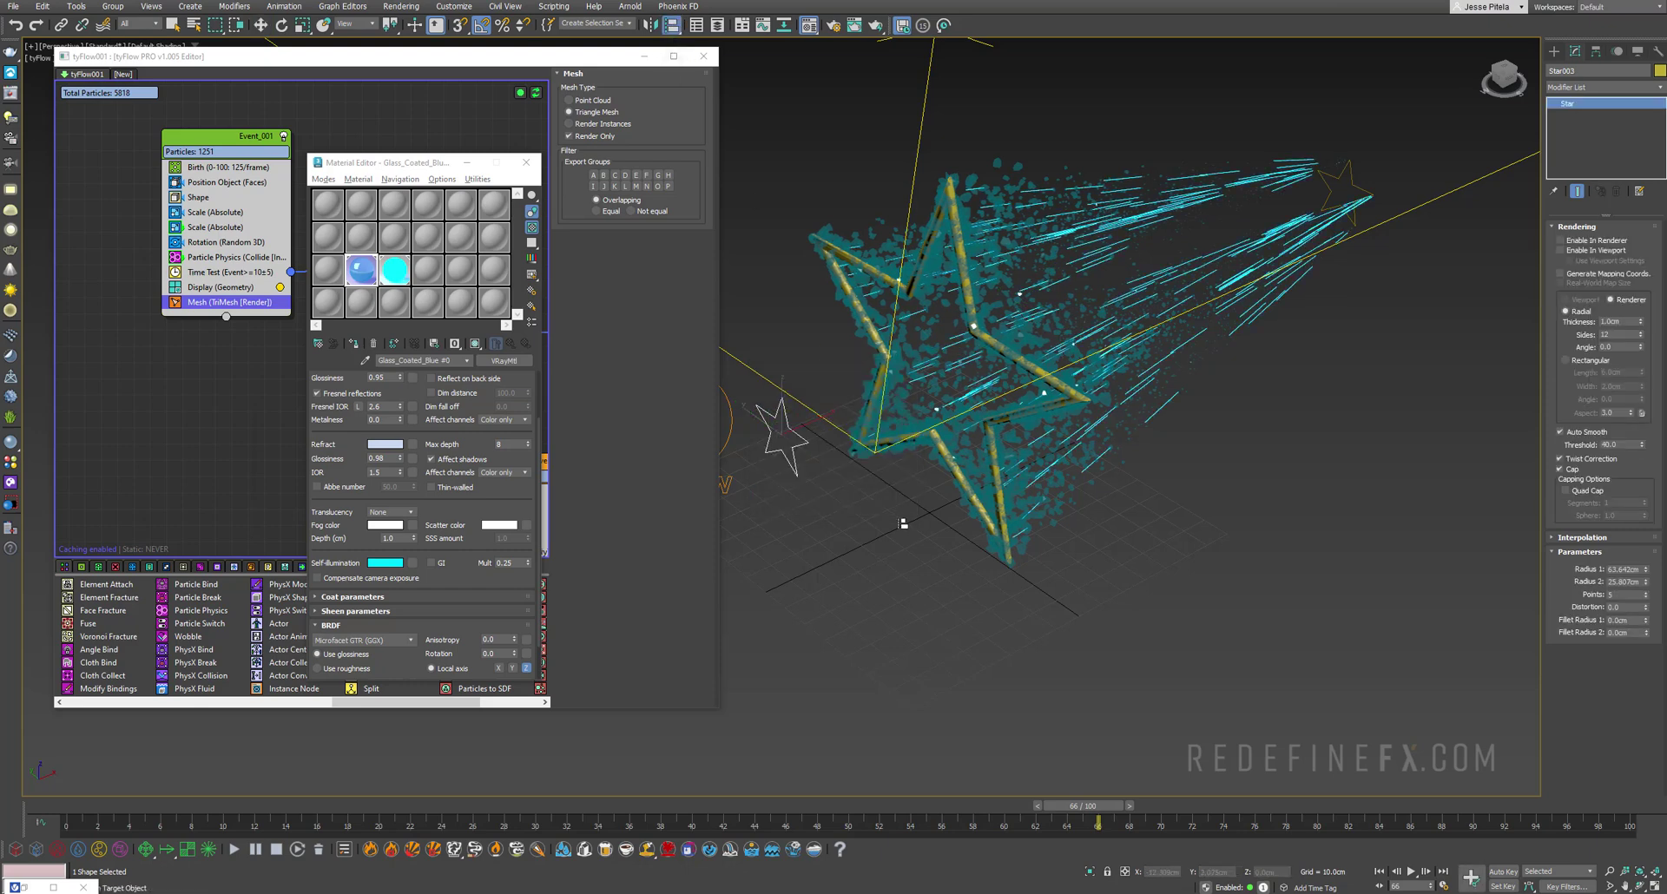
left_click(971, 491)
left_click_drag(809, 324, 739, 320)
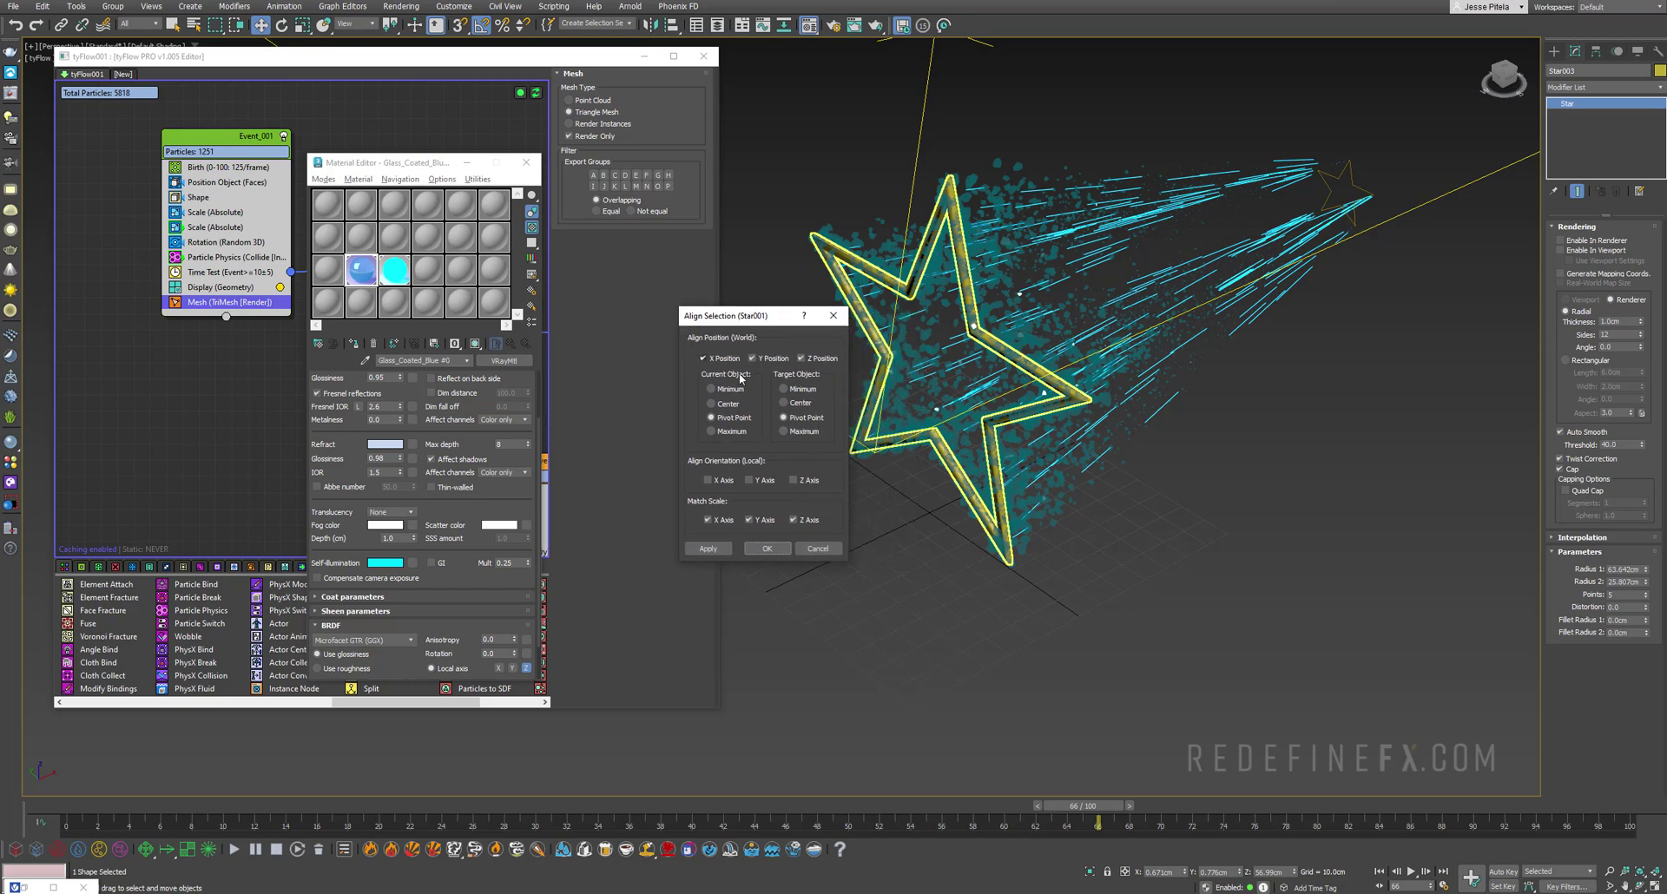
left_click(728, 404)
left_click(797, 403)
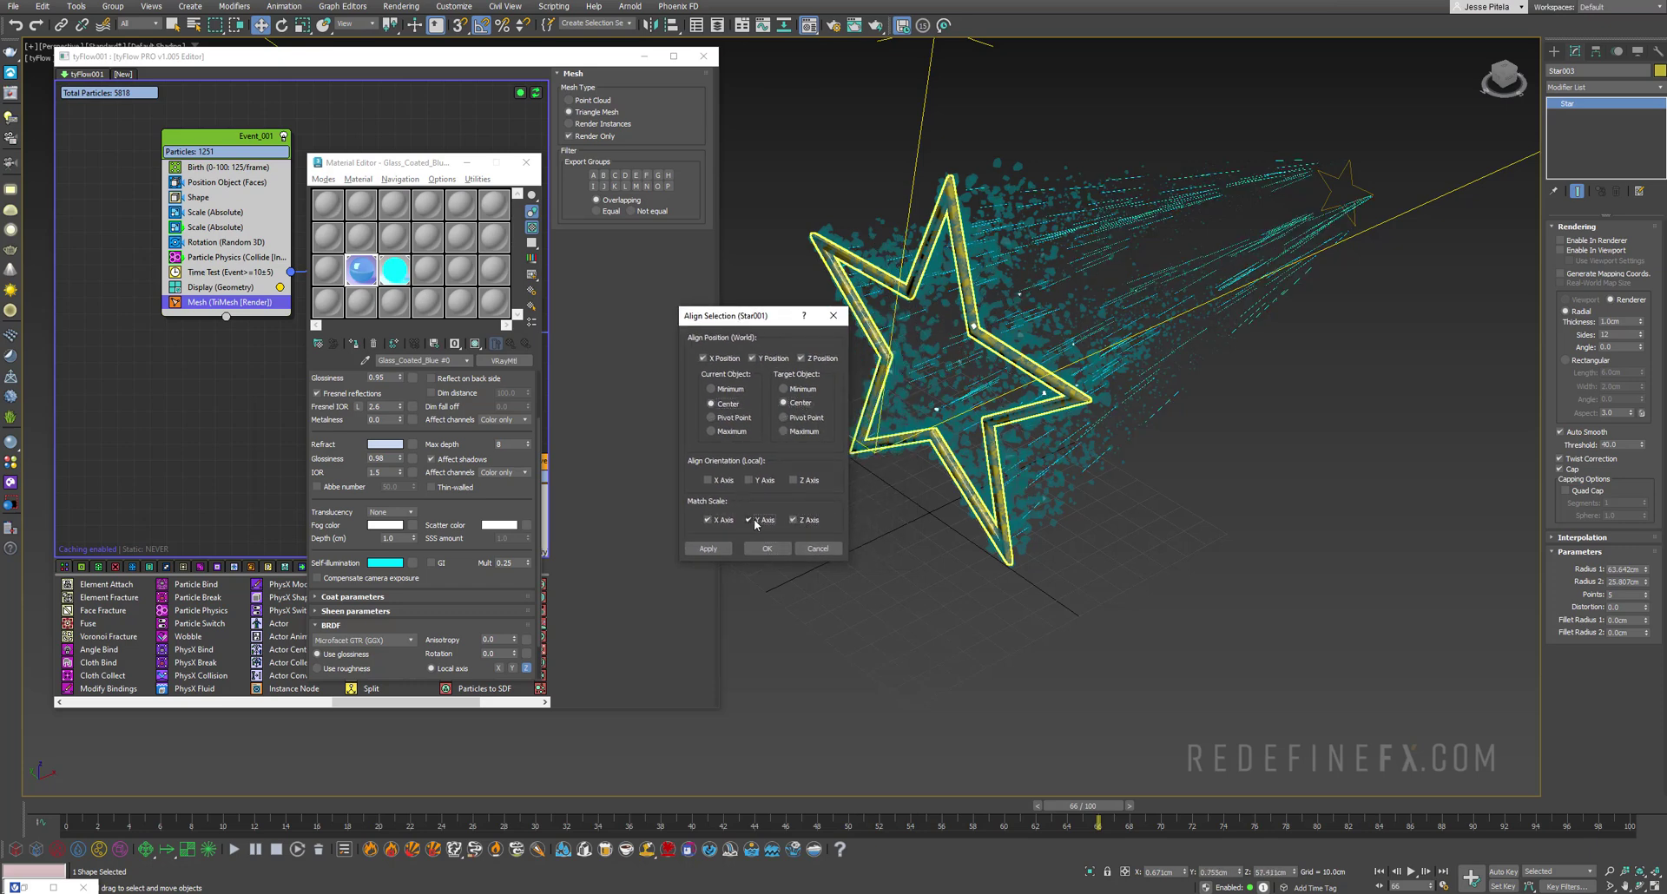
left_click(768, 548)
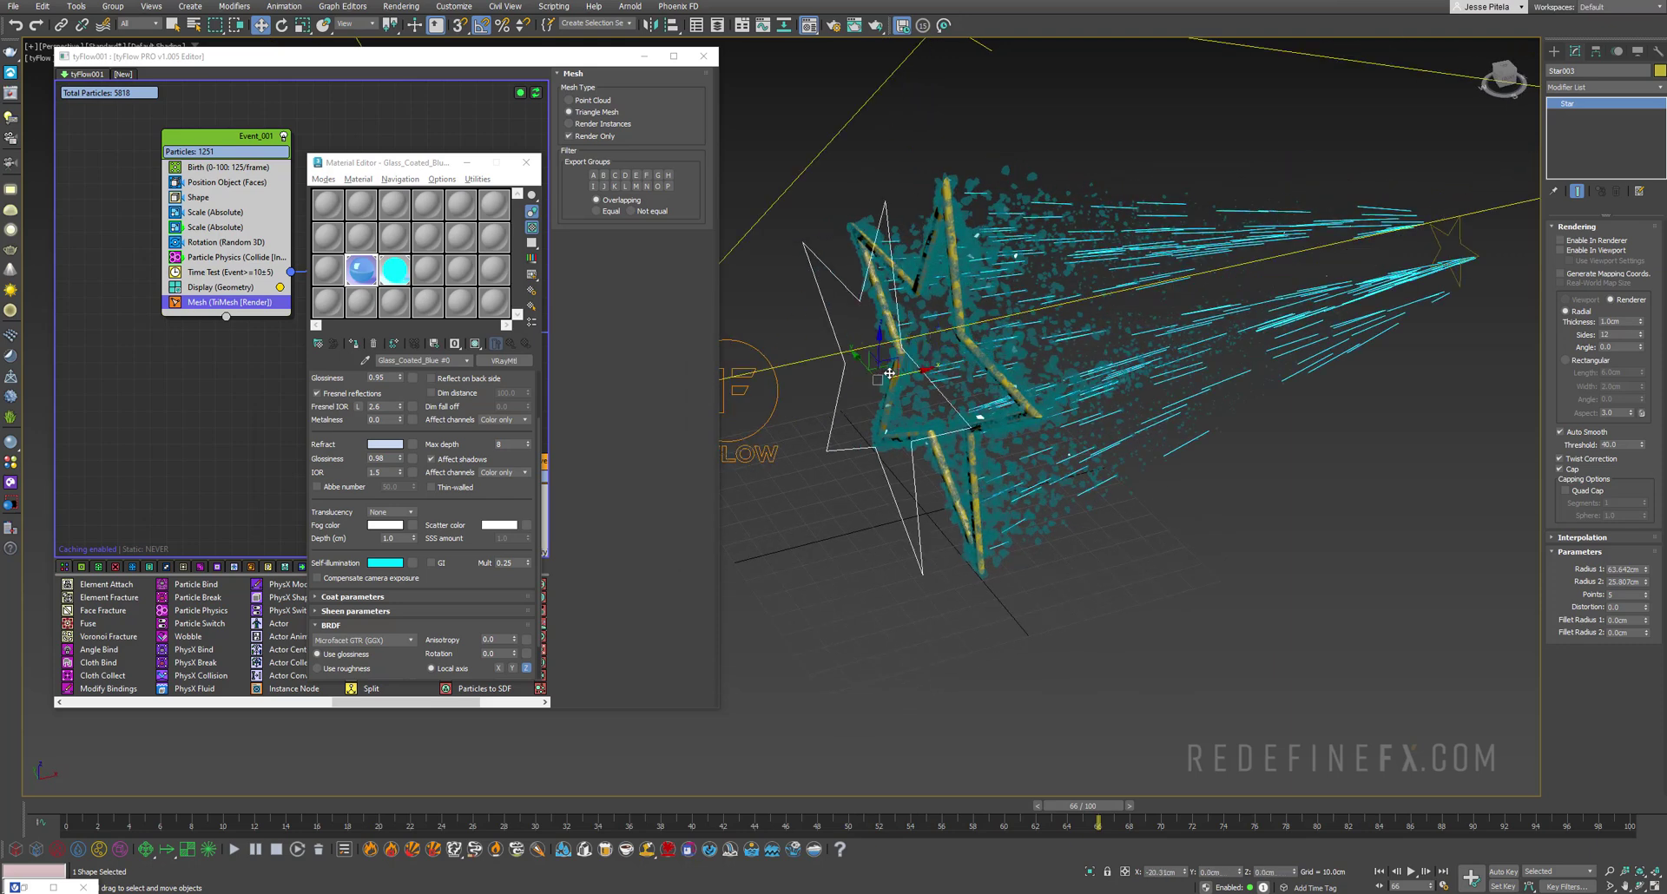
- Enable the star copy's rendering in viewport with a 0.5cm thickness
middle_click_drag(853, 348, 992, 421, "alt")
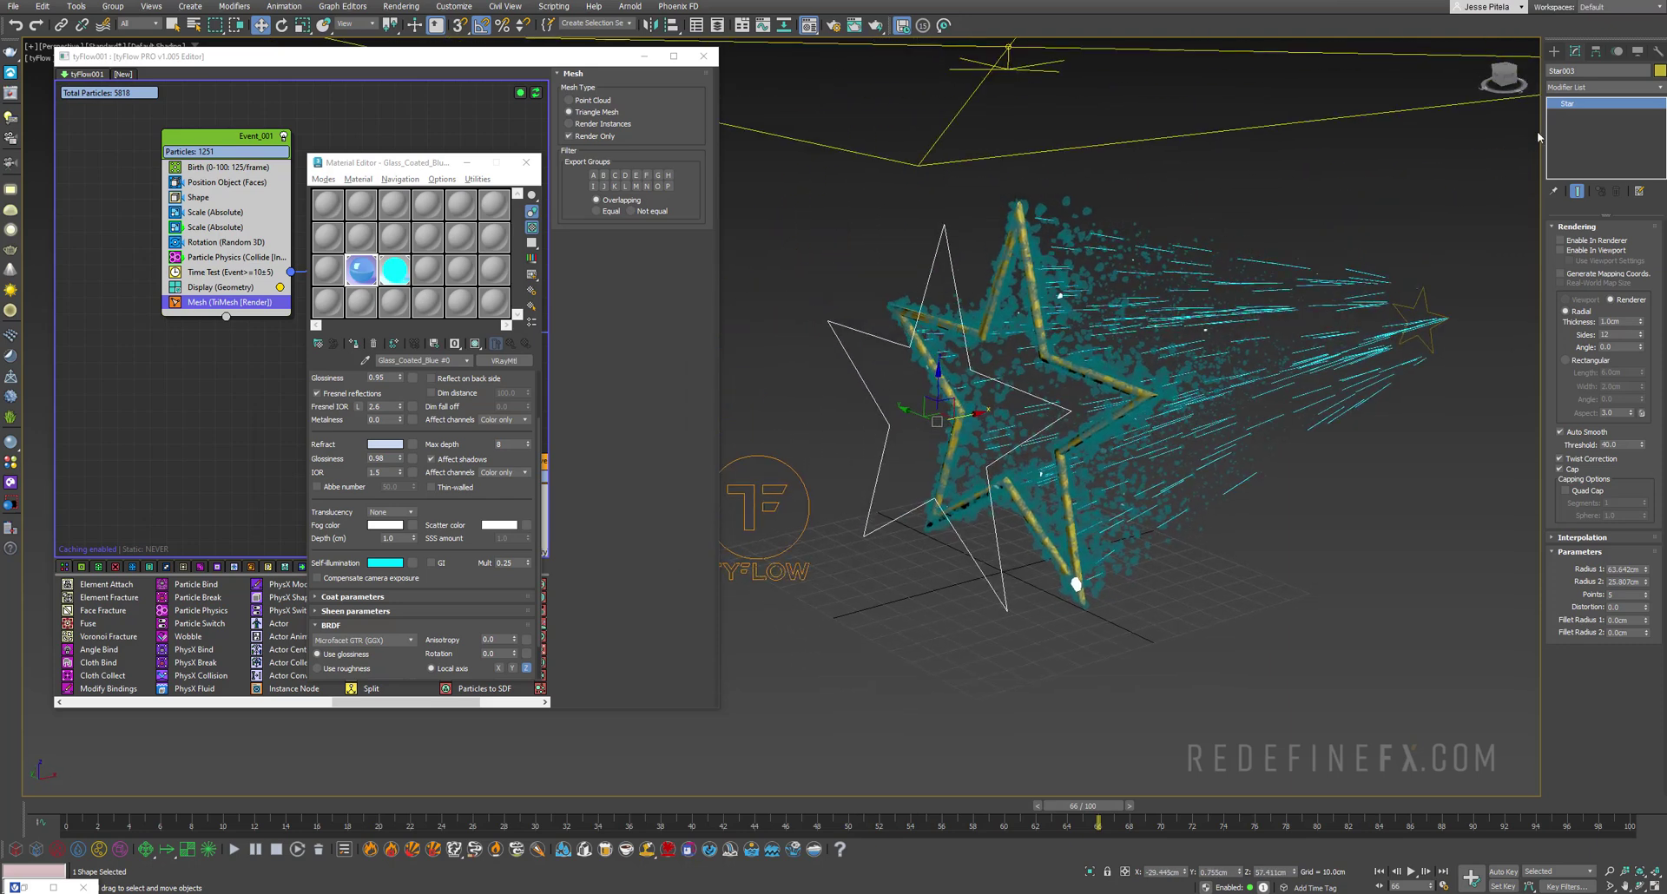
left_click(1602, 252)
scroll(950, 333, "up", 6)
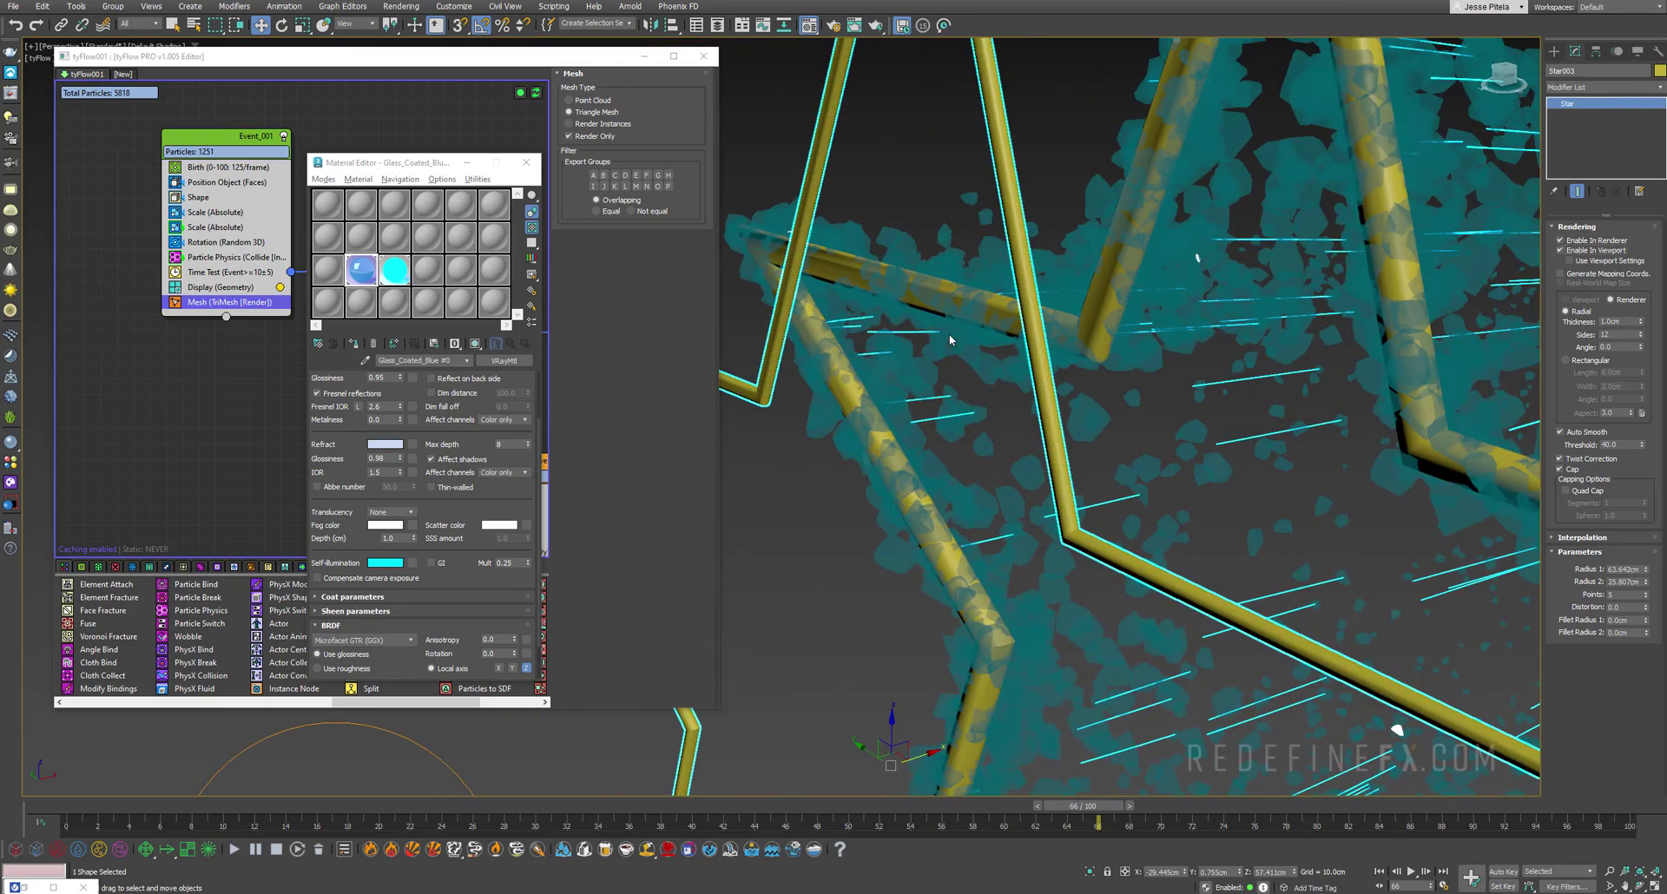
scroll(950, 334, "down", 6)
middle_click_drag(949, 333, 1507, 344, "alt")
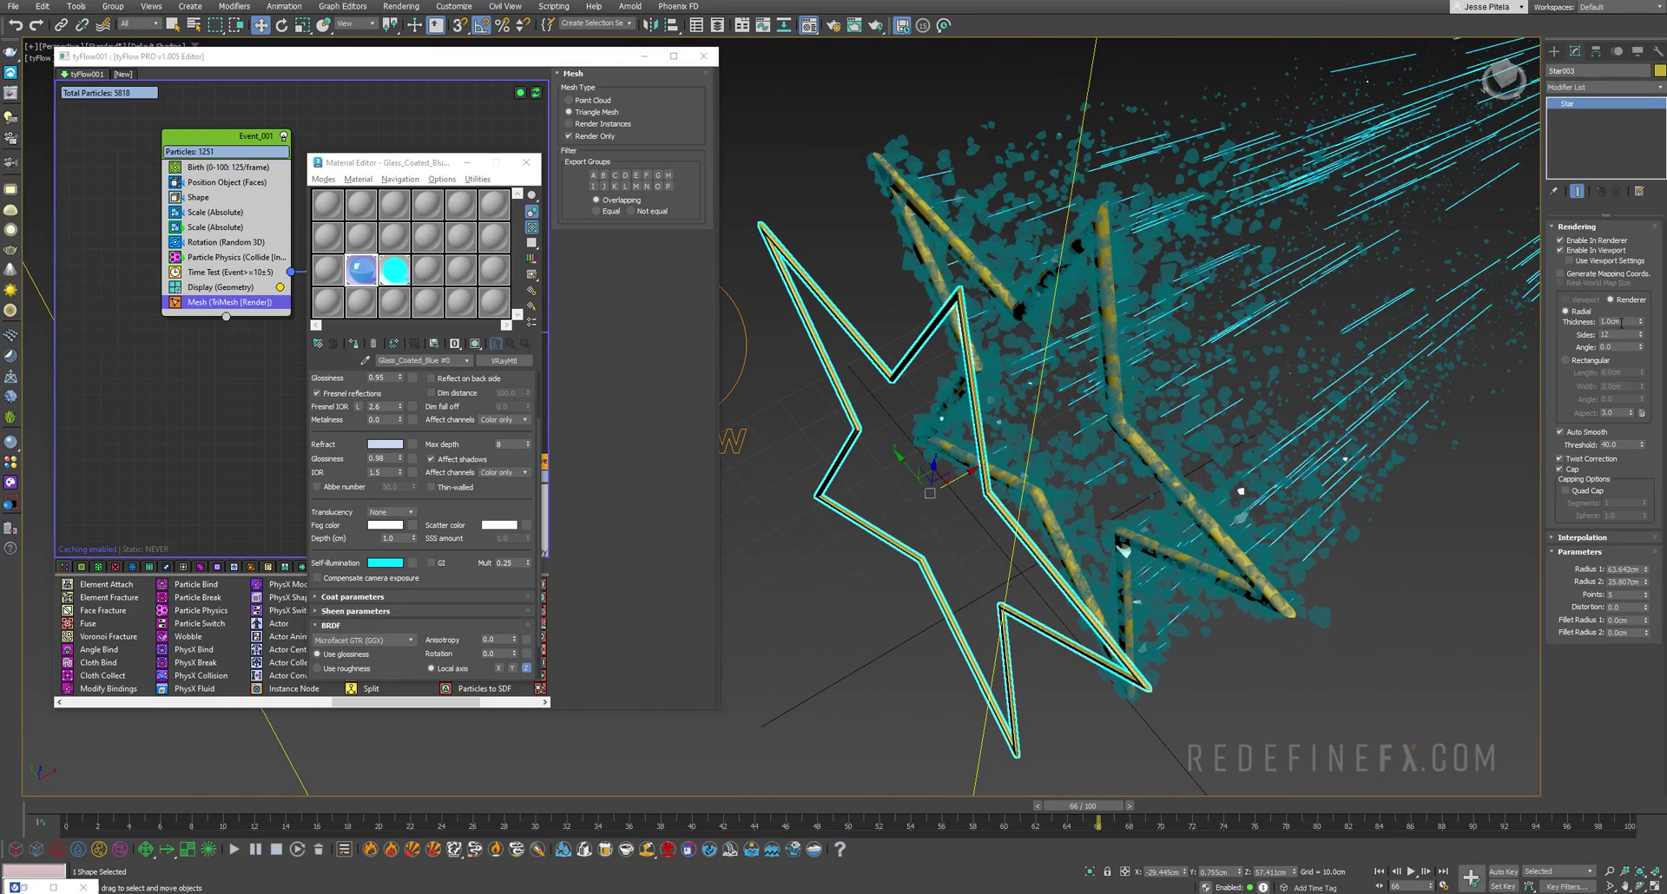
left_click_drag(1621, 322, 1565, 336)
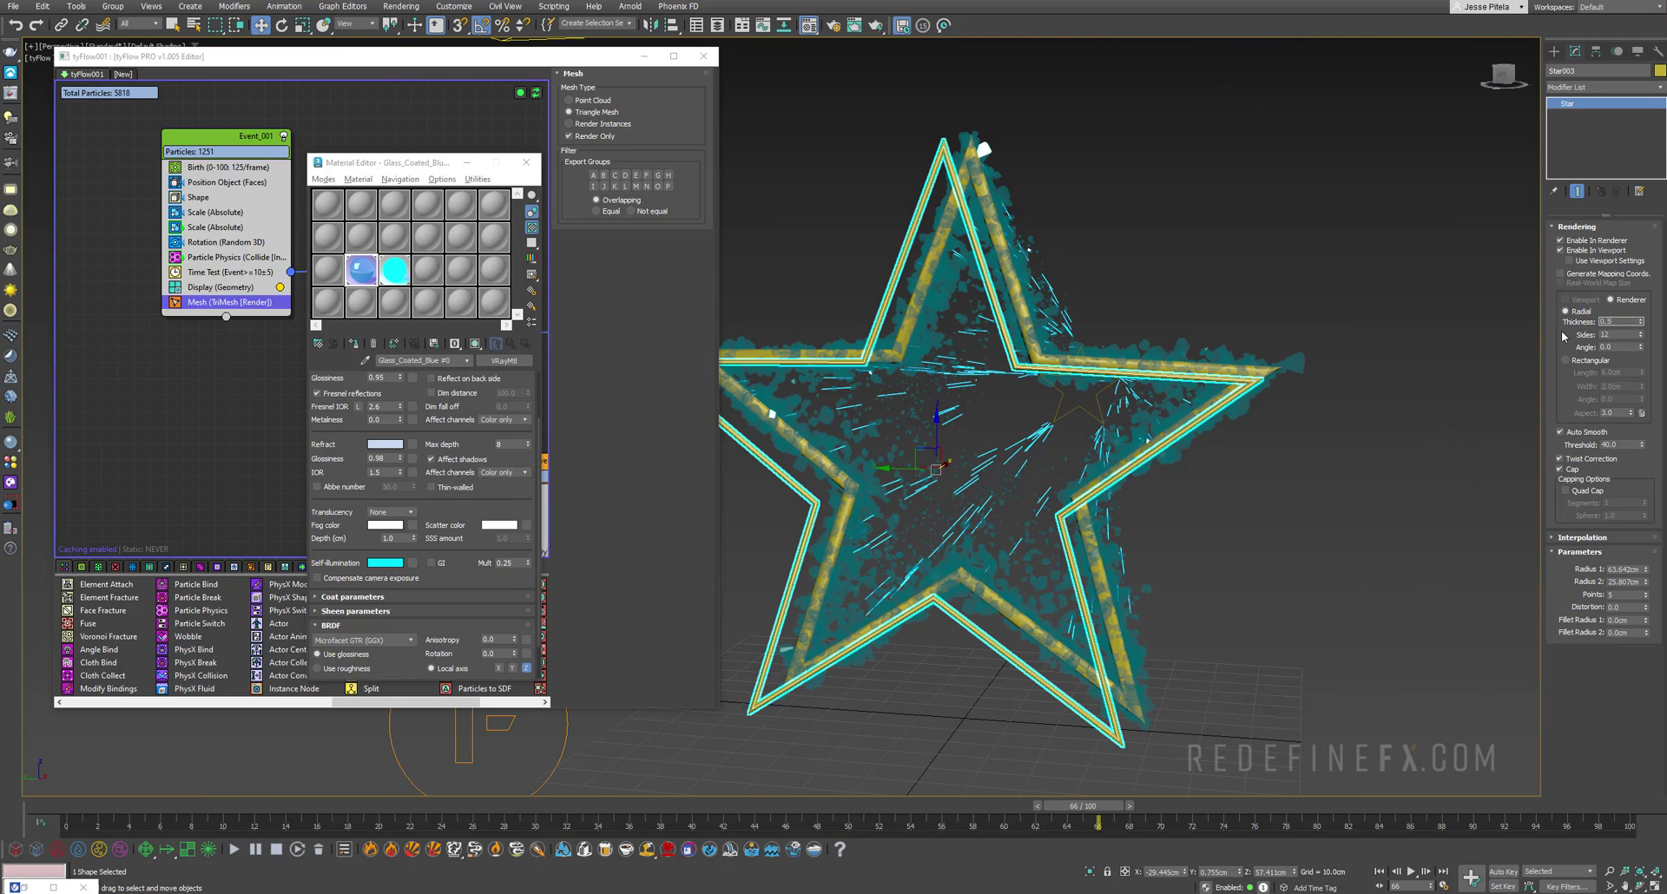
type("0.5")
key("Return")
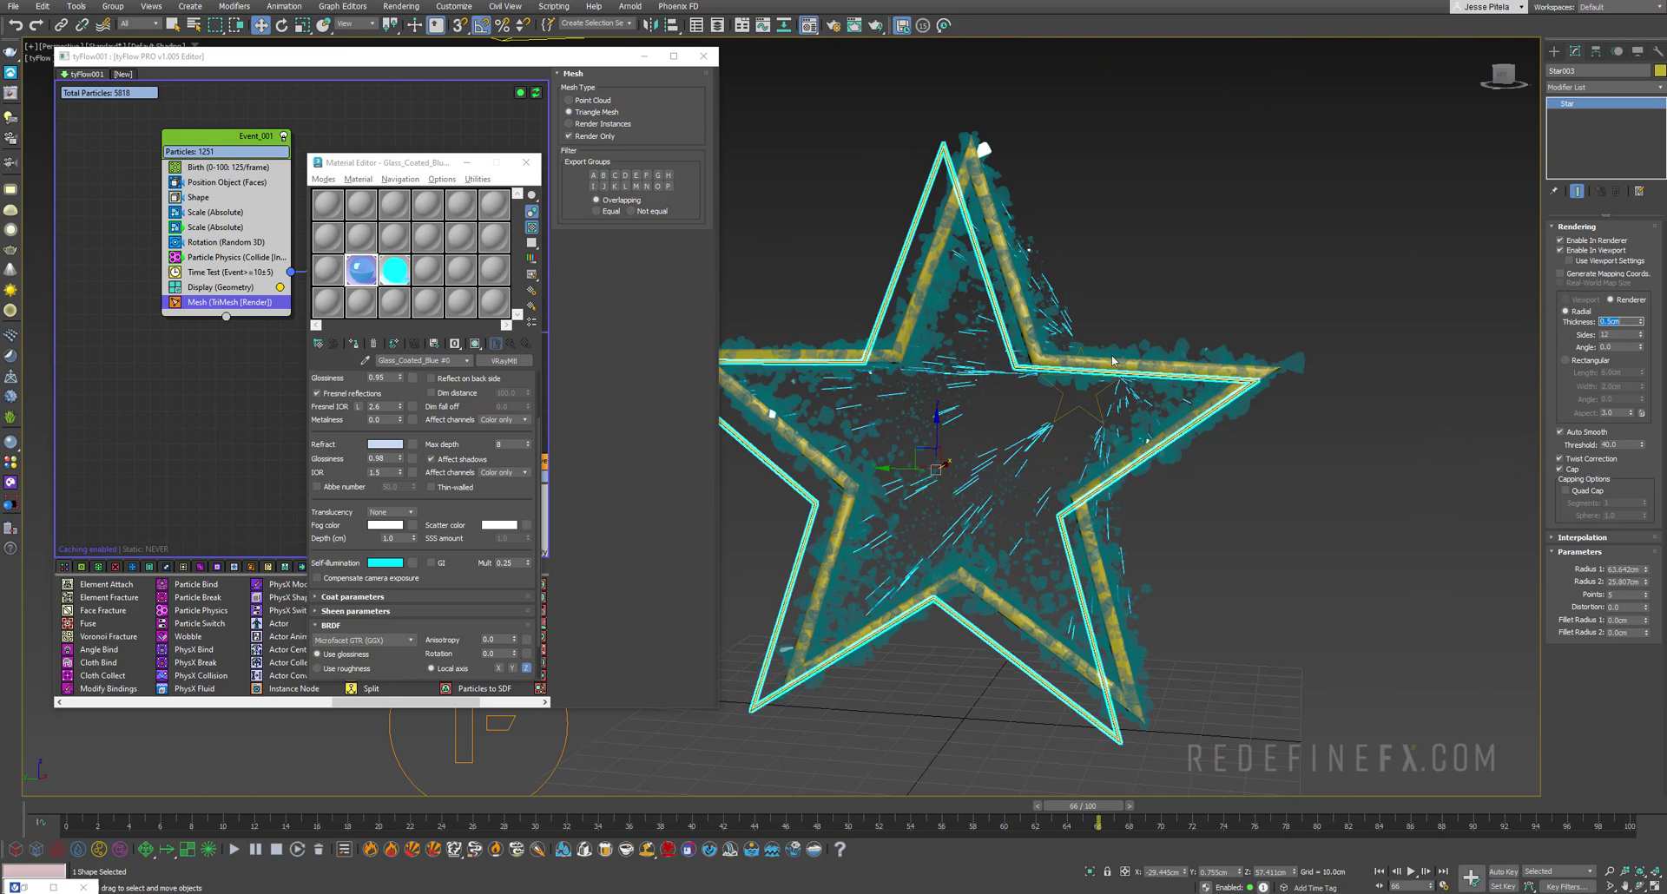
- Add an Edit Poly modifier to the star copy
middle_click_drag(1090, 298, 995, 358, "alt")
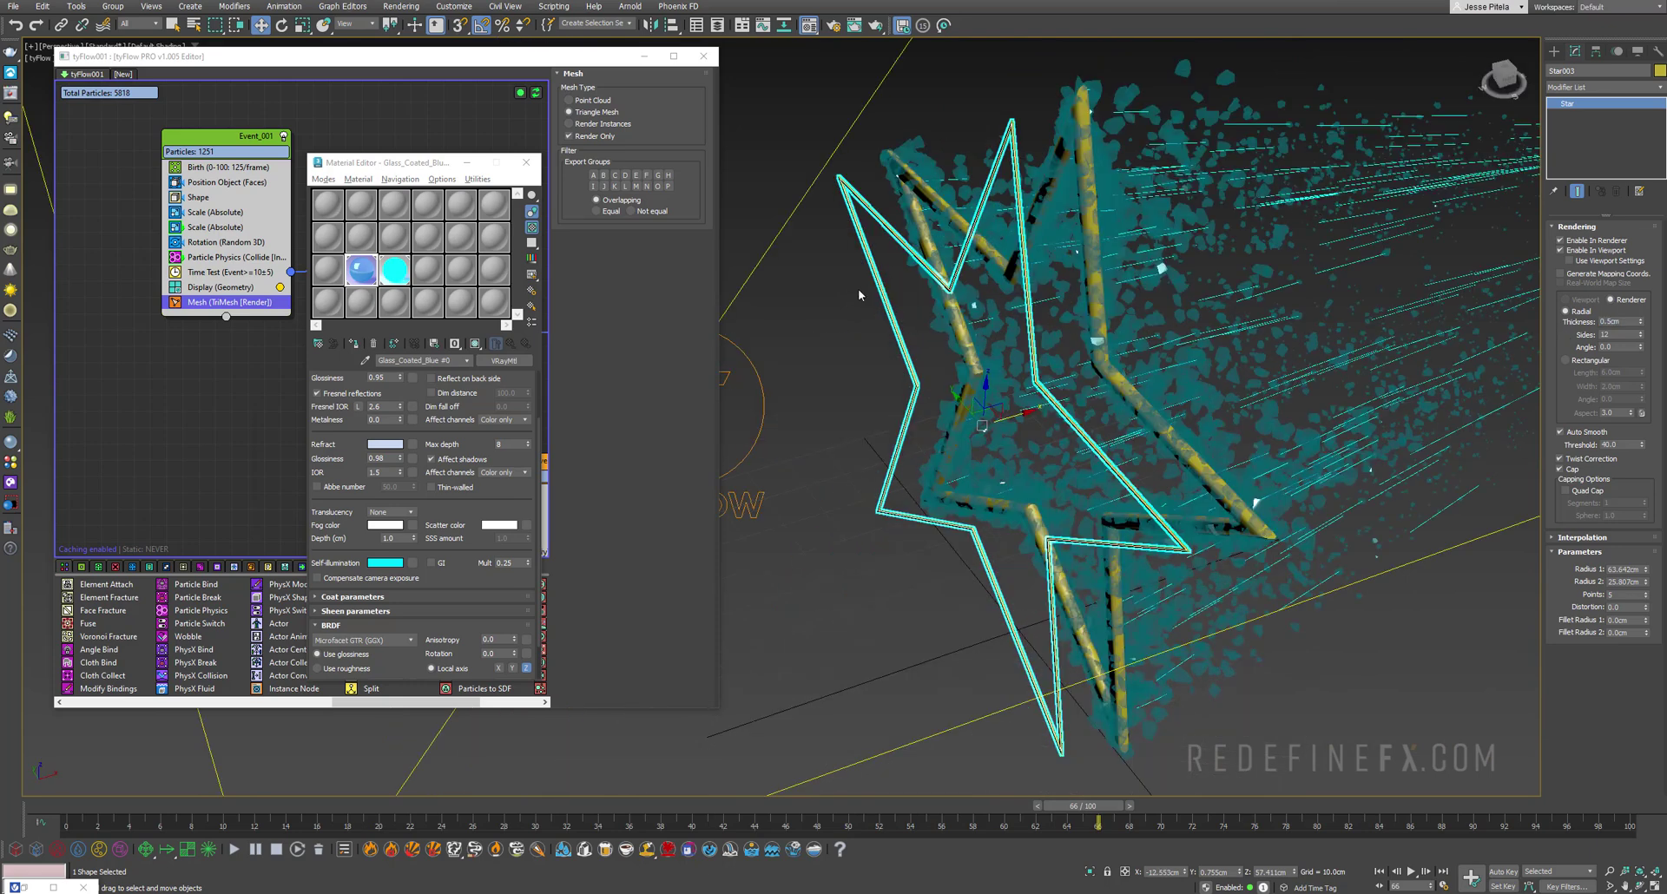
left_click(1656, 100)
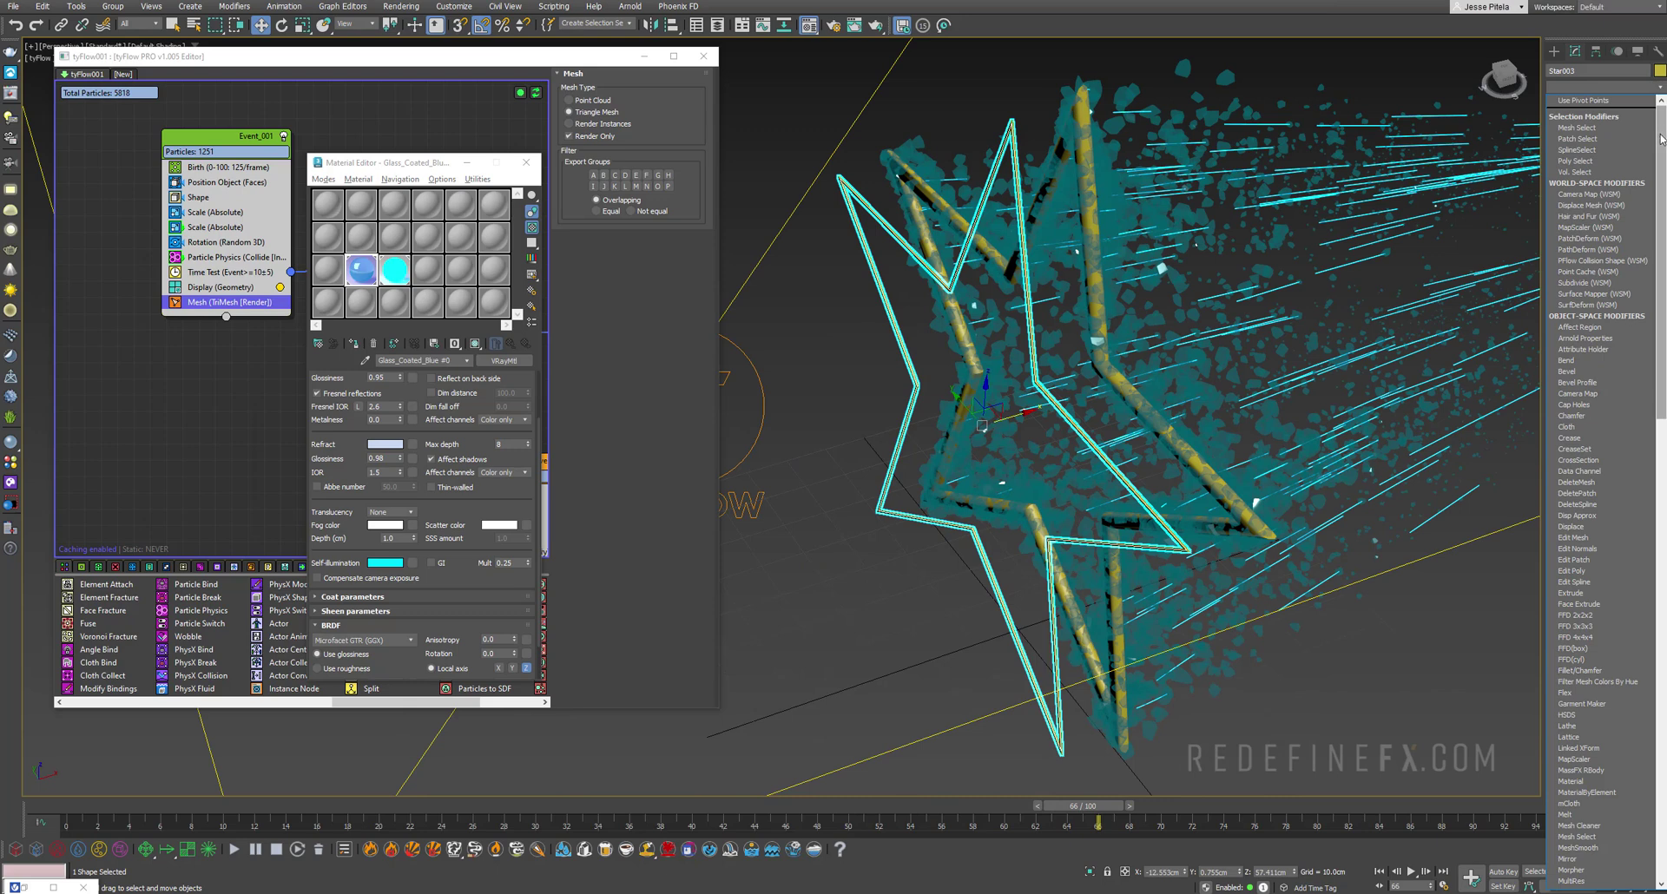
left_click_drag(1659, 130, 1658, 222)
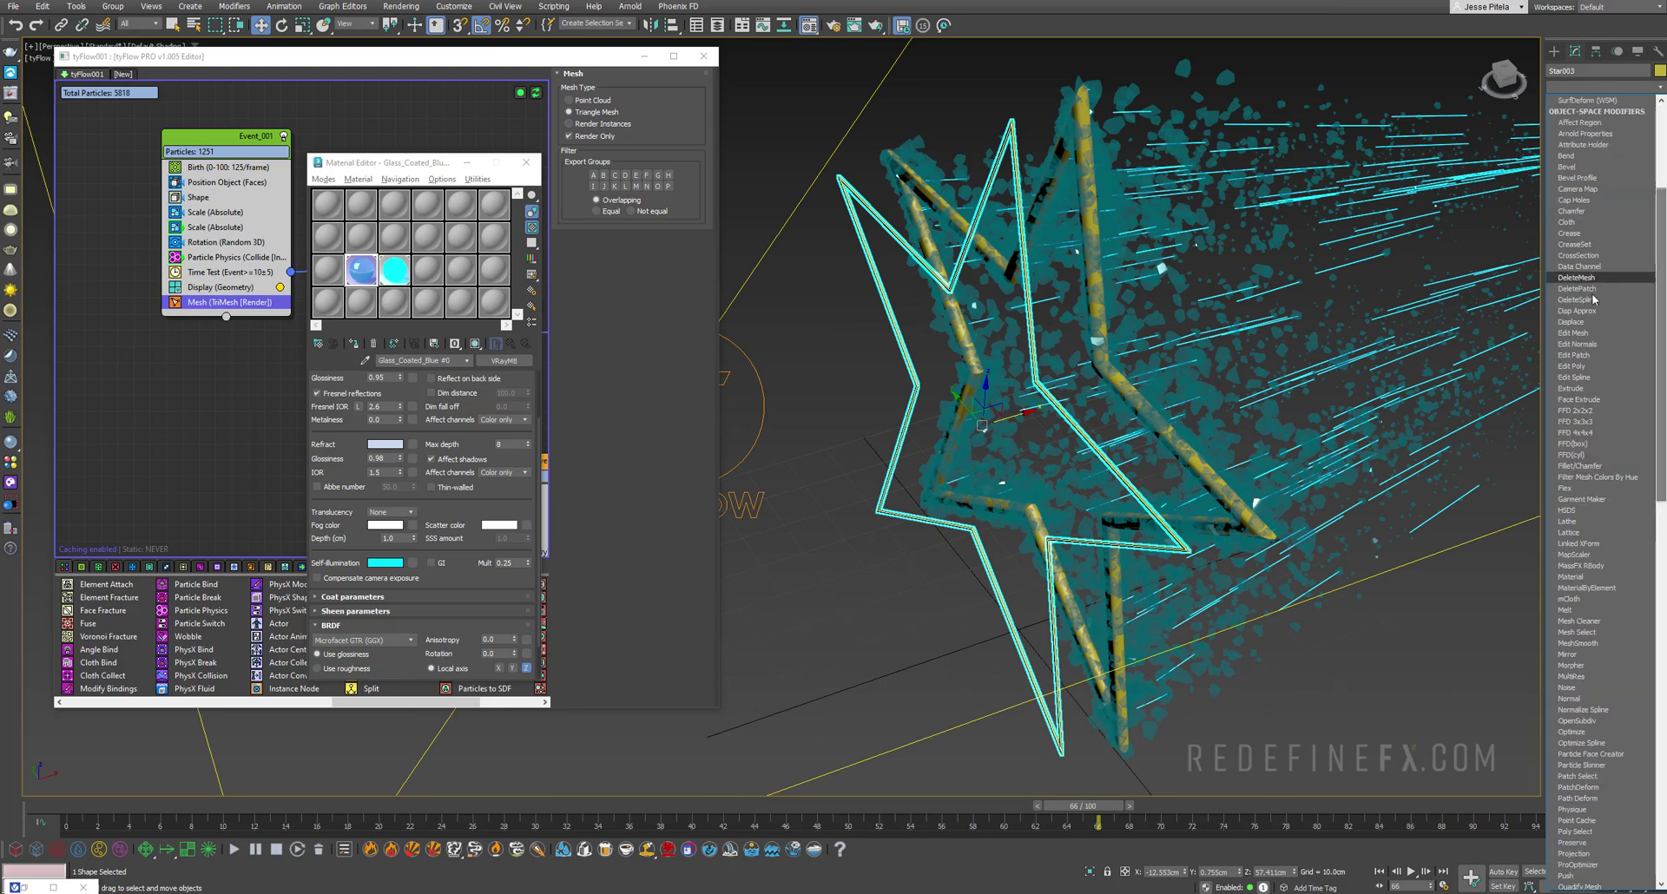
left_click(1589, 124)
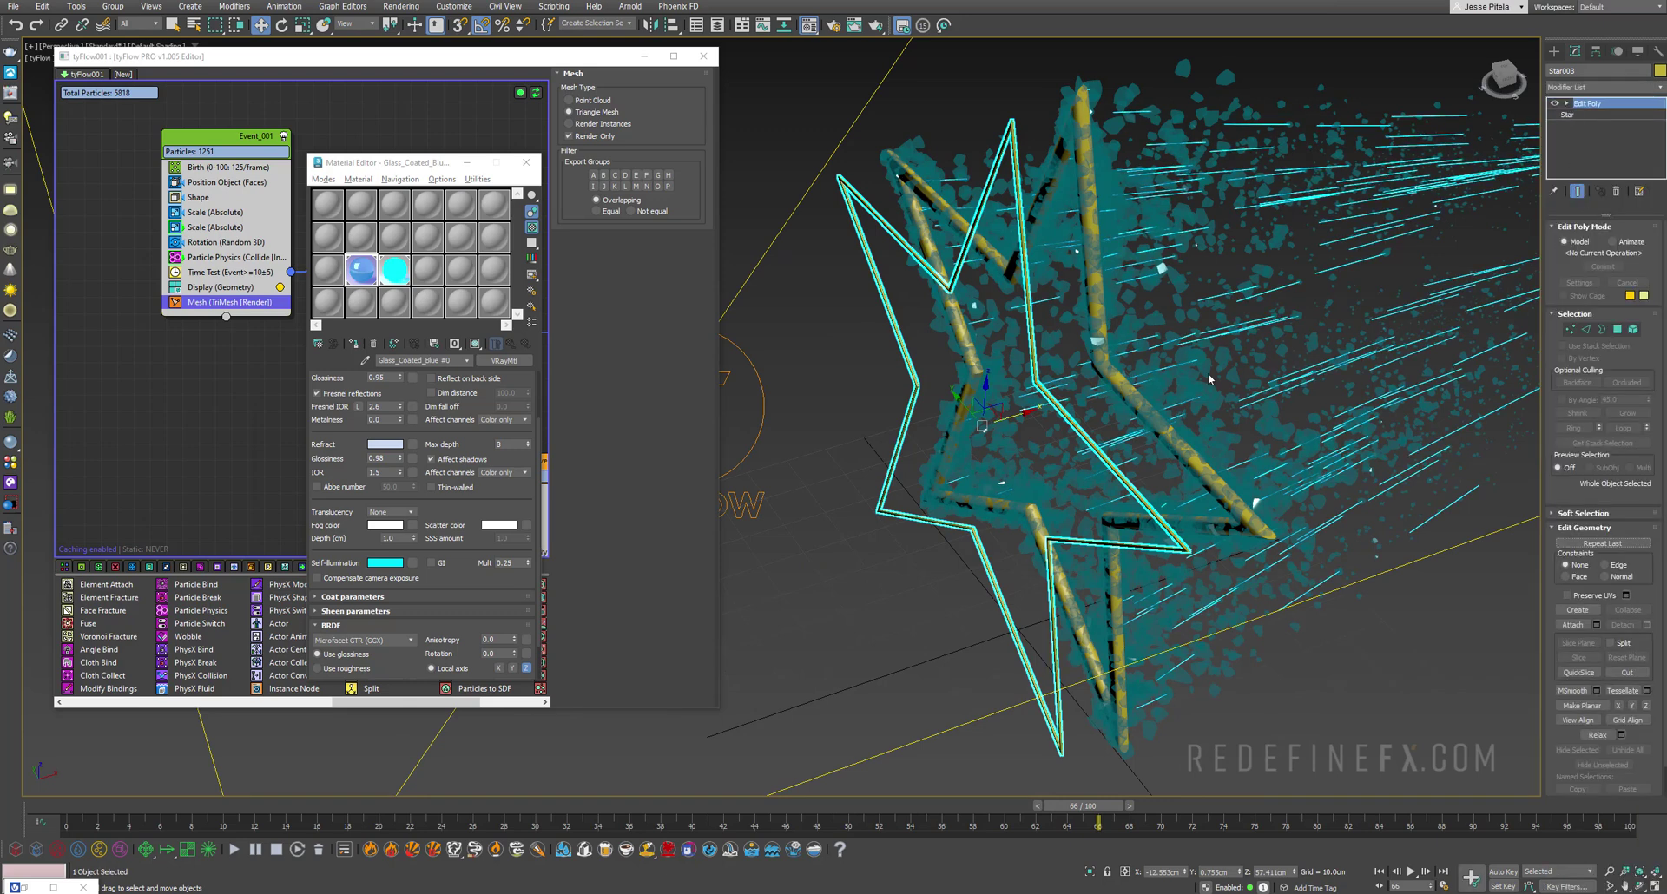
scroll(931, 421, "down", 5)
scroll(932, 421, "up", 2)
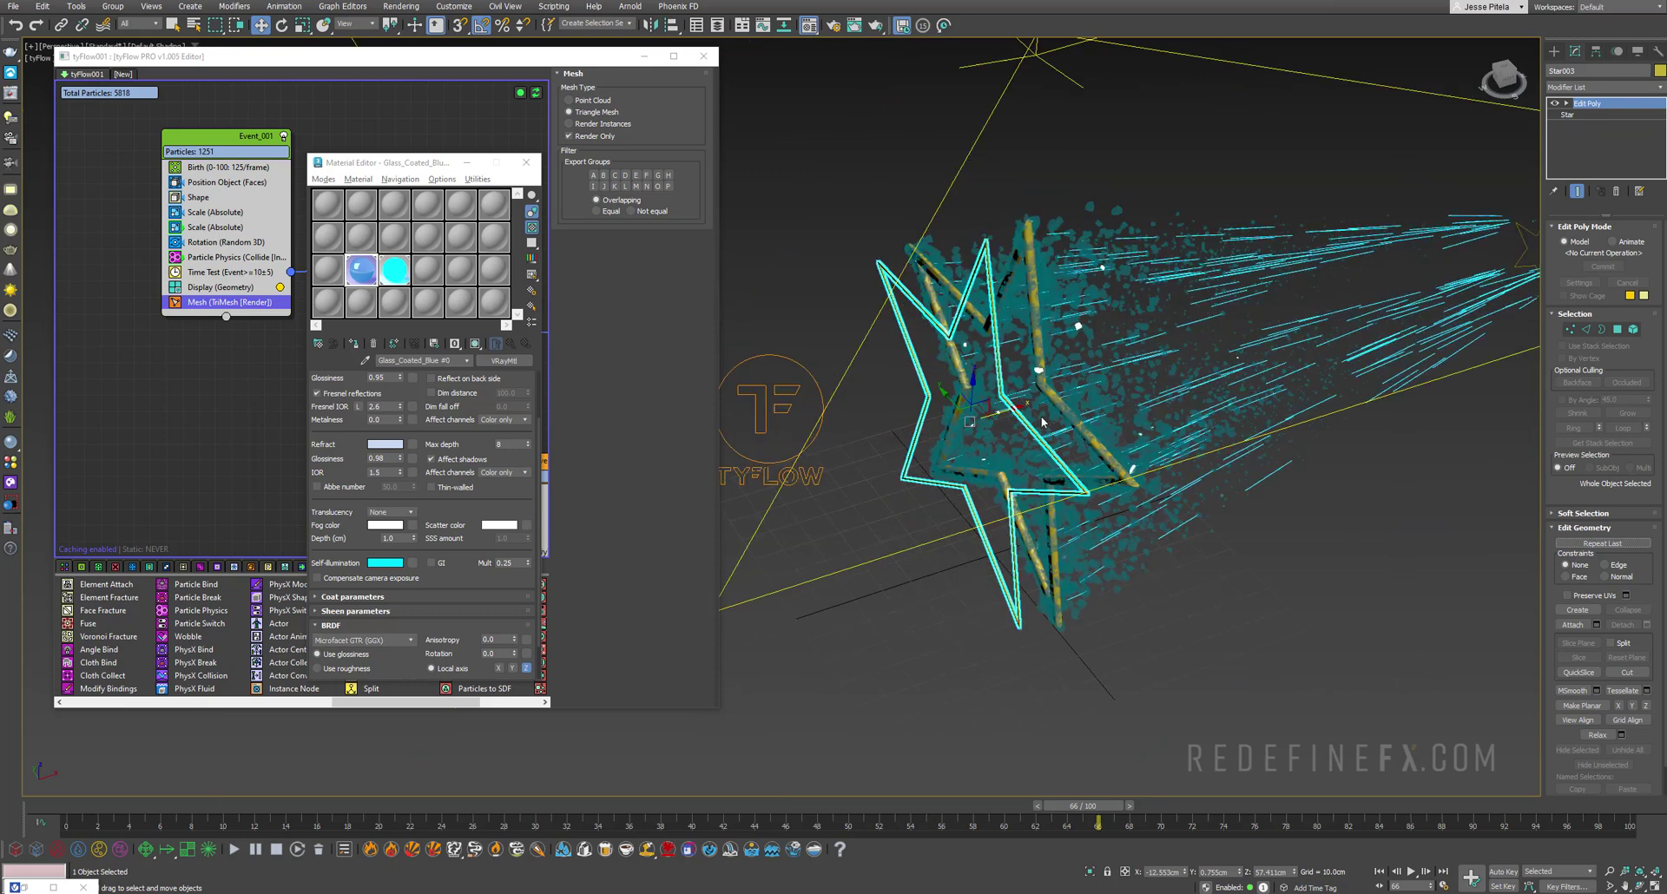
- Create a VRayLight and pick the star outline as its mesh
left_click(1555, 52)
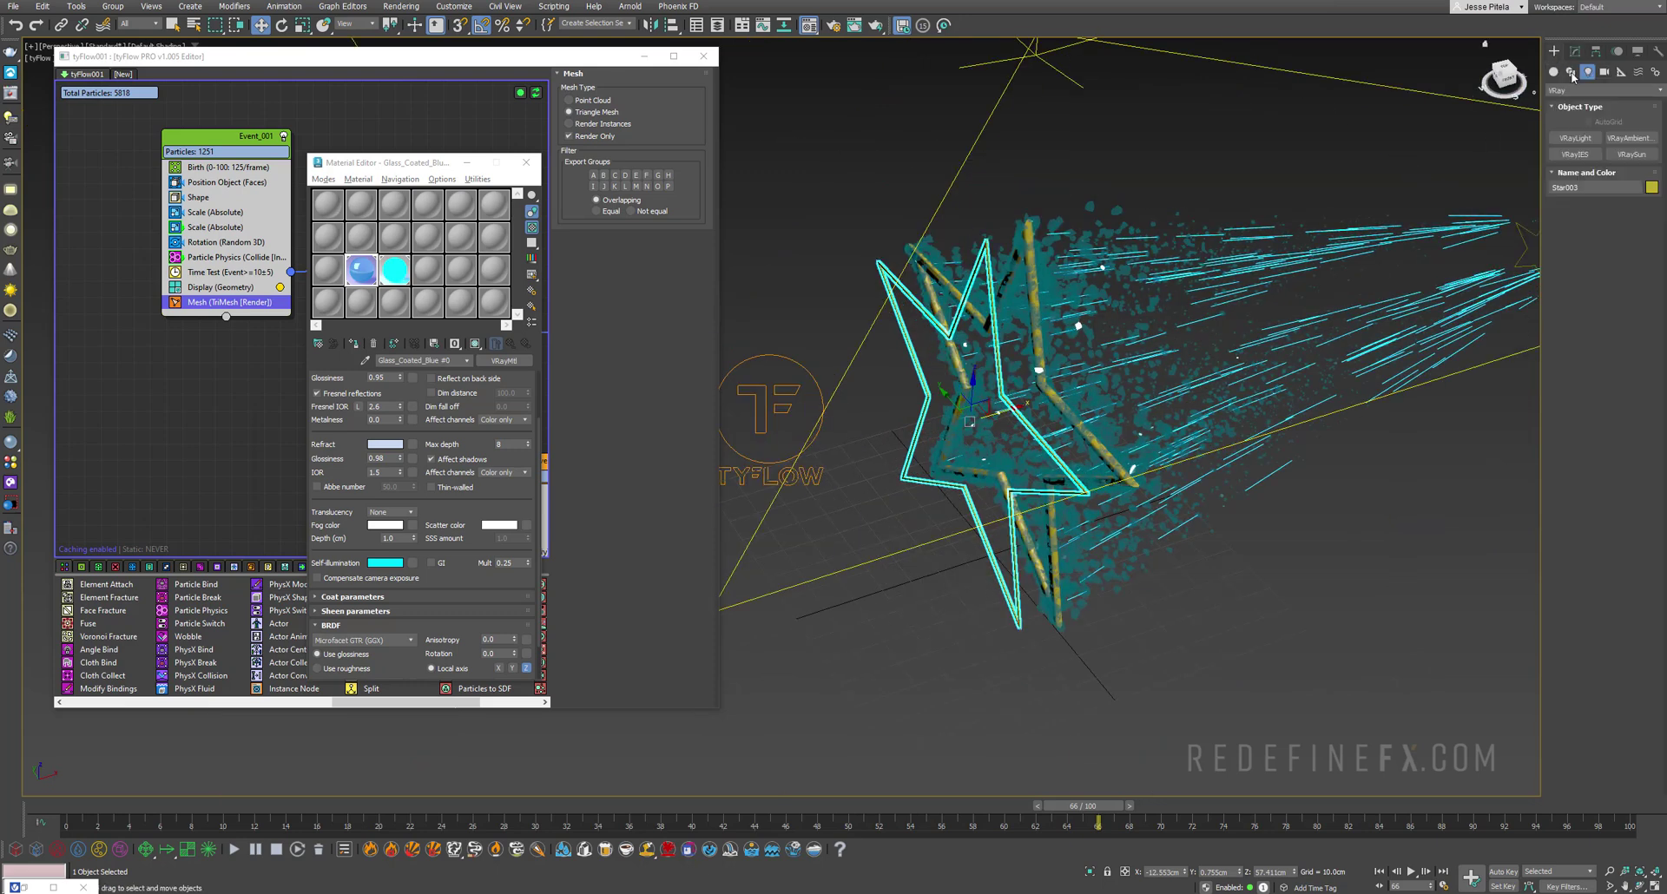
left_click(1577, 146)
left_click_drag(913, 621, 1123, 647)
right_click(1123, 647)
left_click(1576, 52)
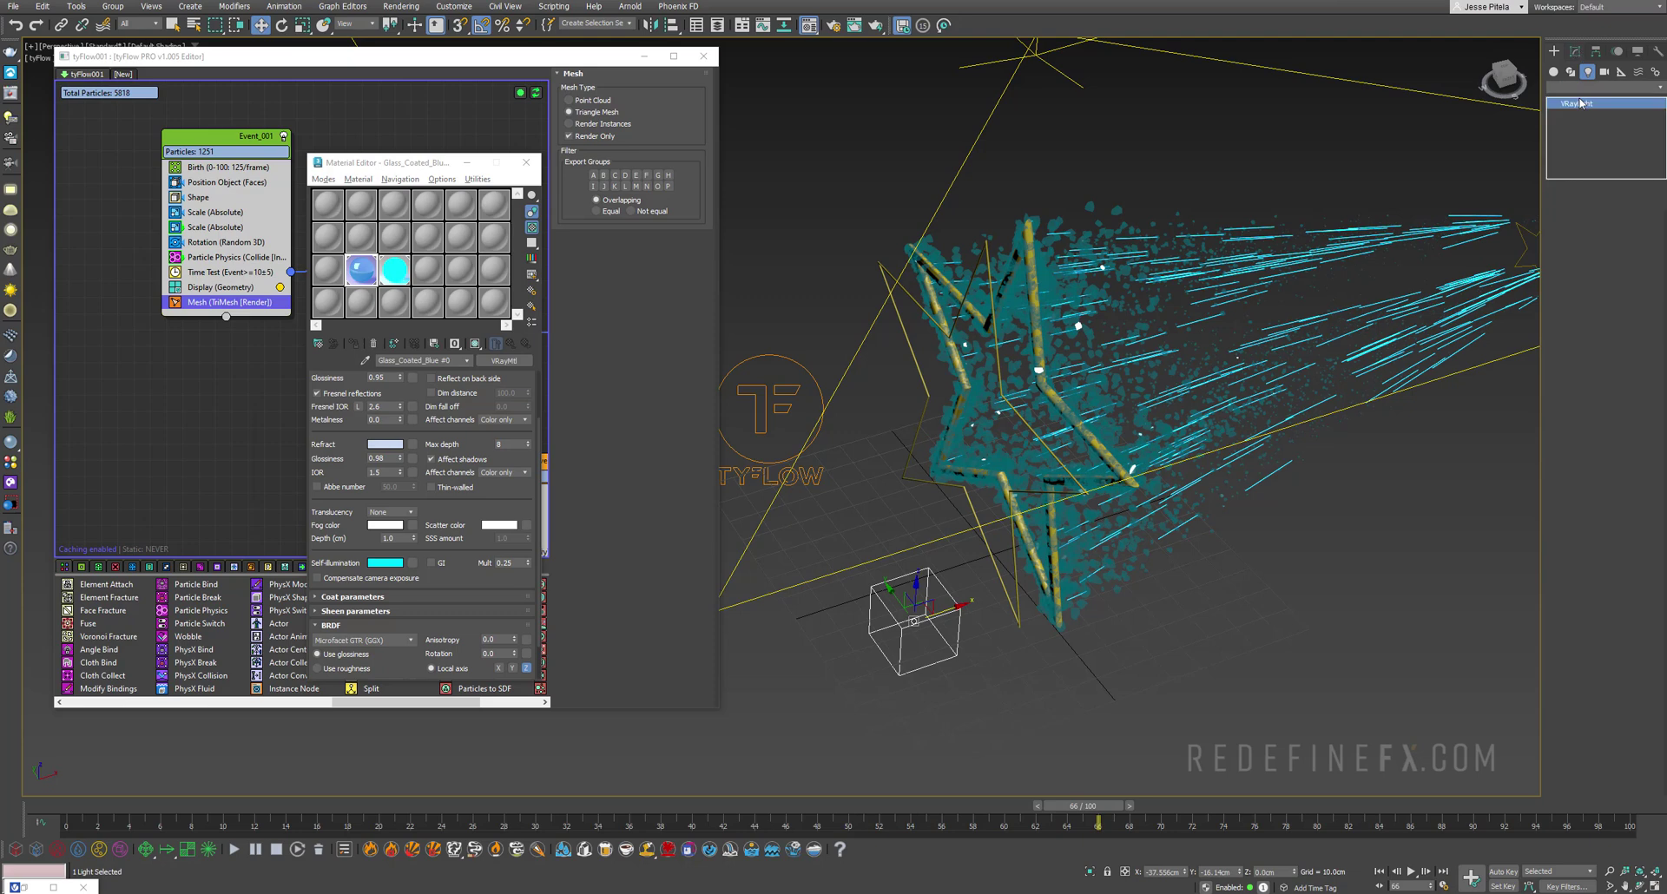
left_click(1588, 418)
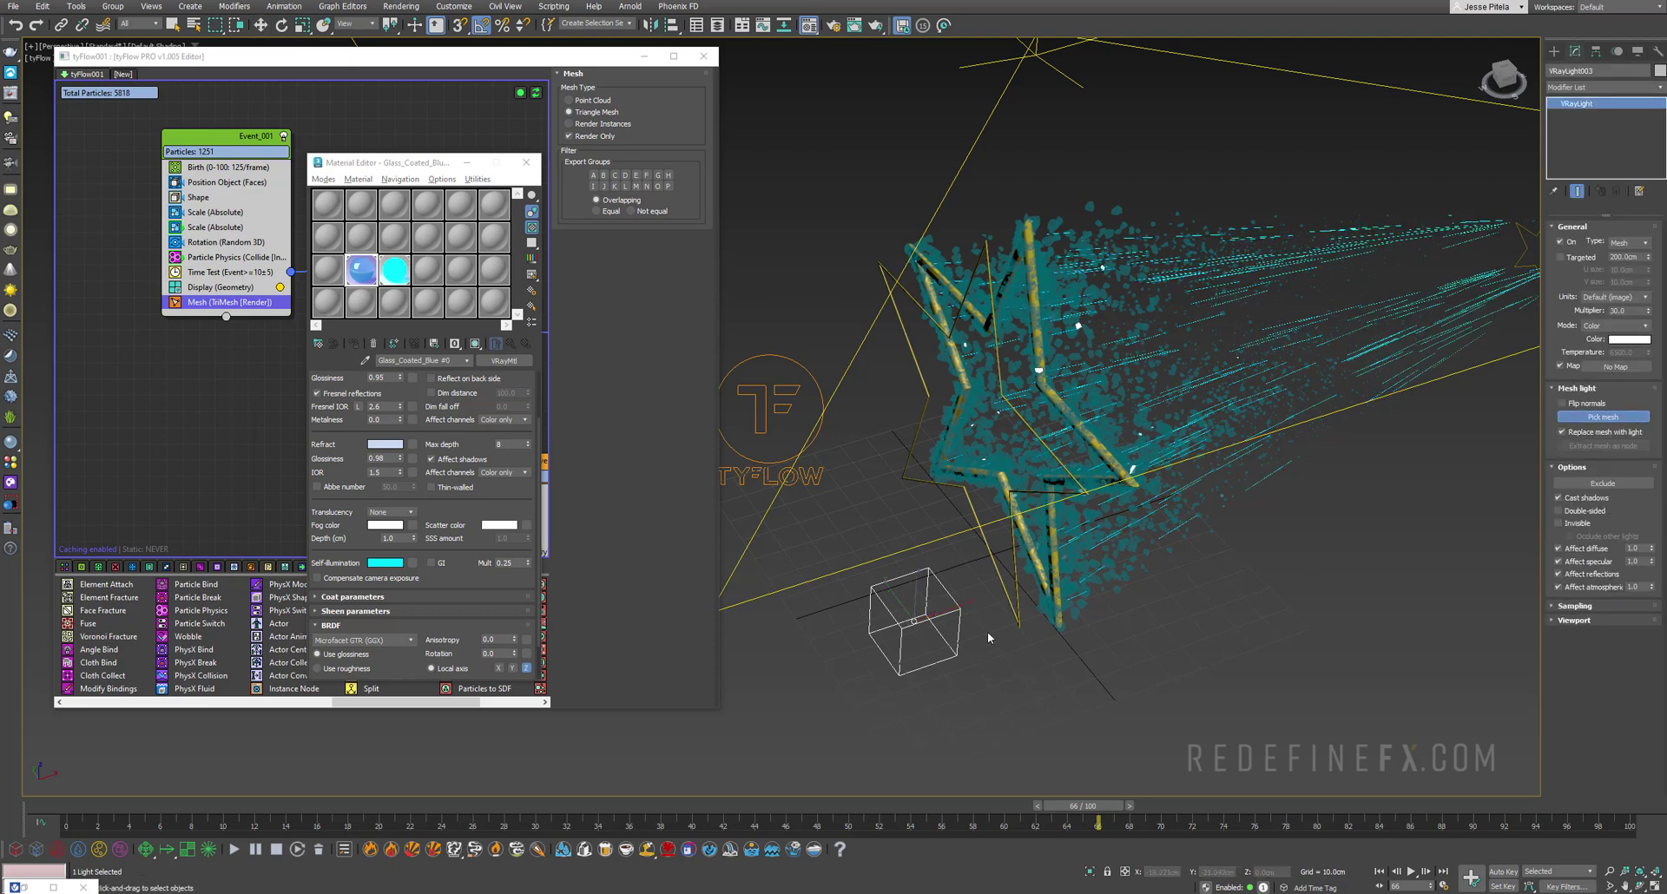
left_click(969, 501)
- Move the star mesh light along X onto the star frame, then select the frame
middle_click_drag(1004, 423, 988, 393, "alt")
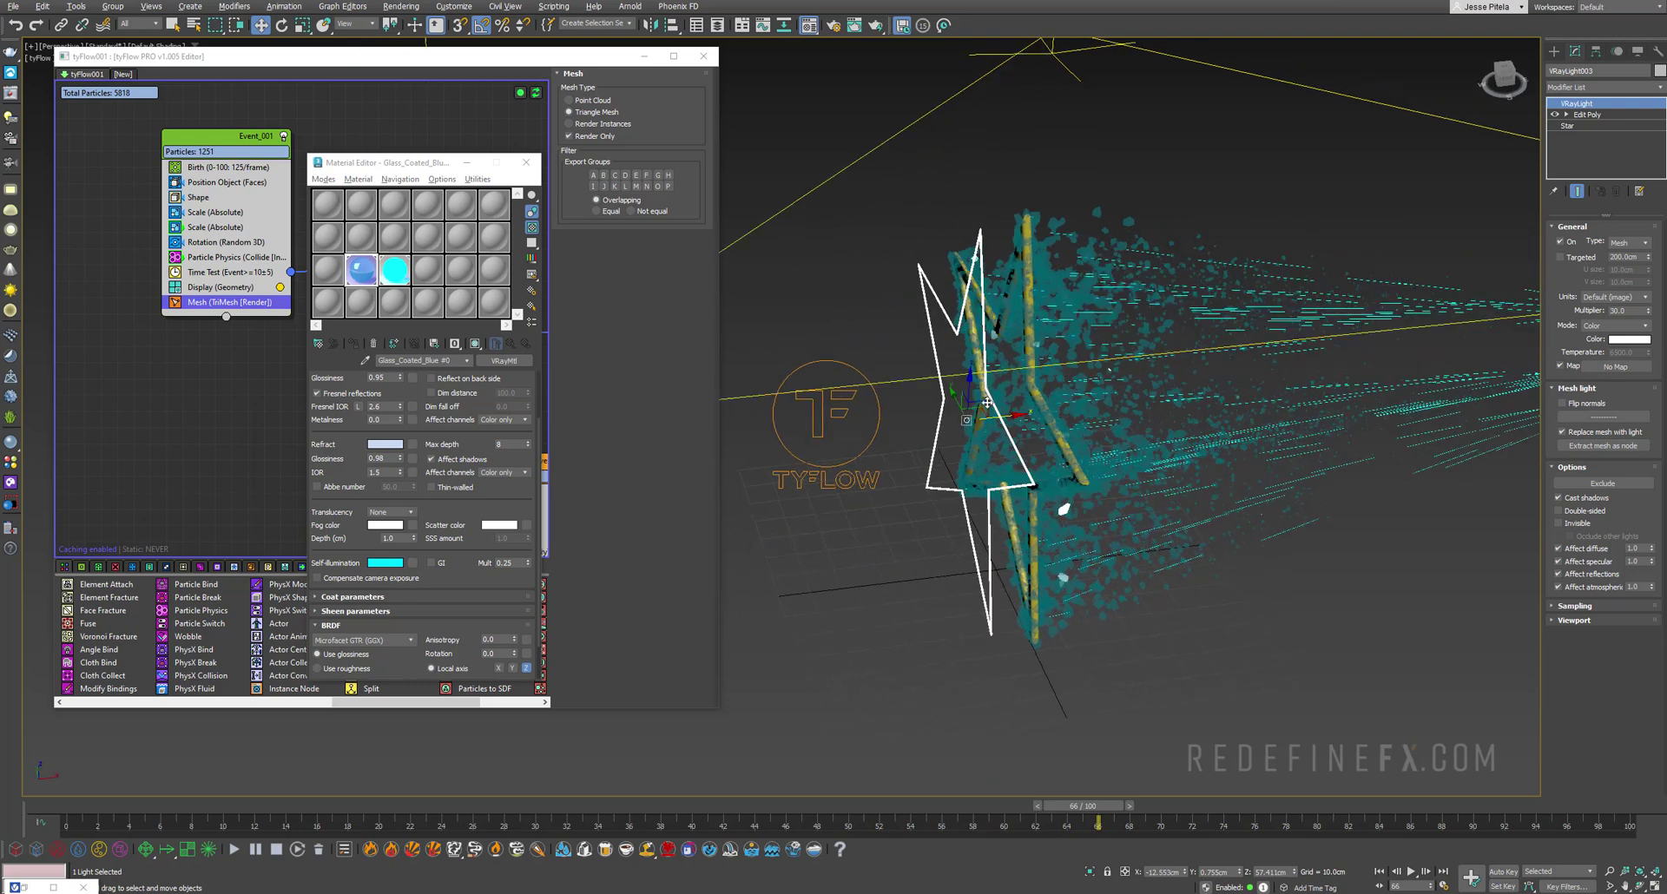
scroll(988, 392, "up", 3)
left_click_drag(1007, 422, 1055, 419)
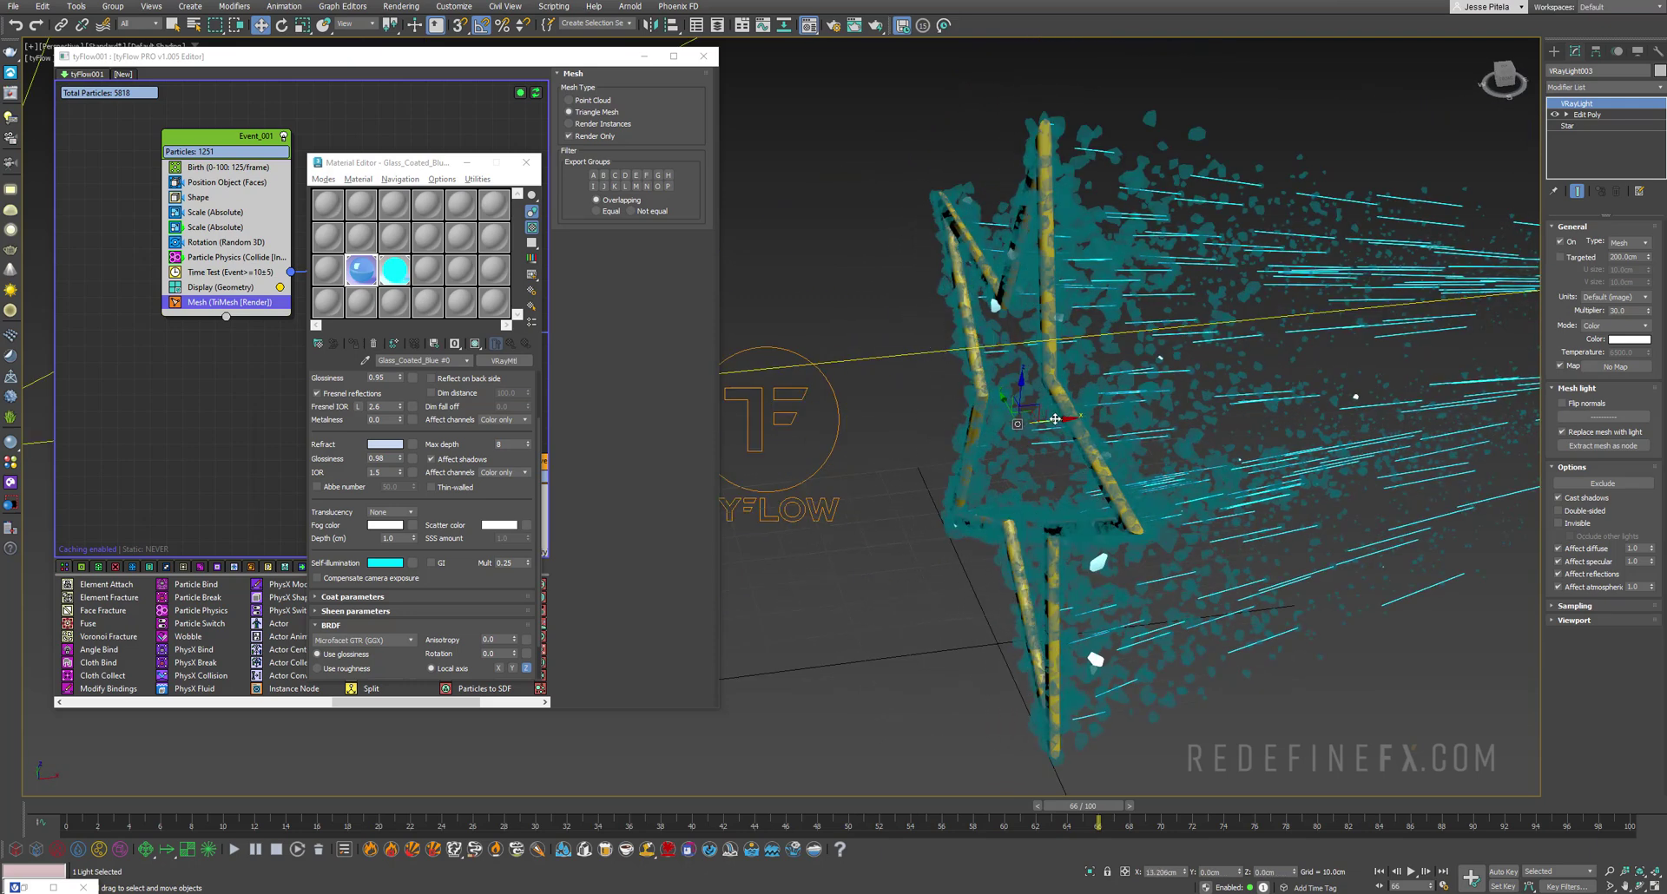
left_click(1065, 382)
right_click(1051, 374)
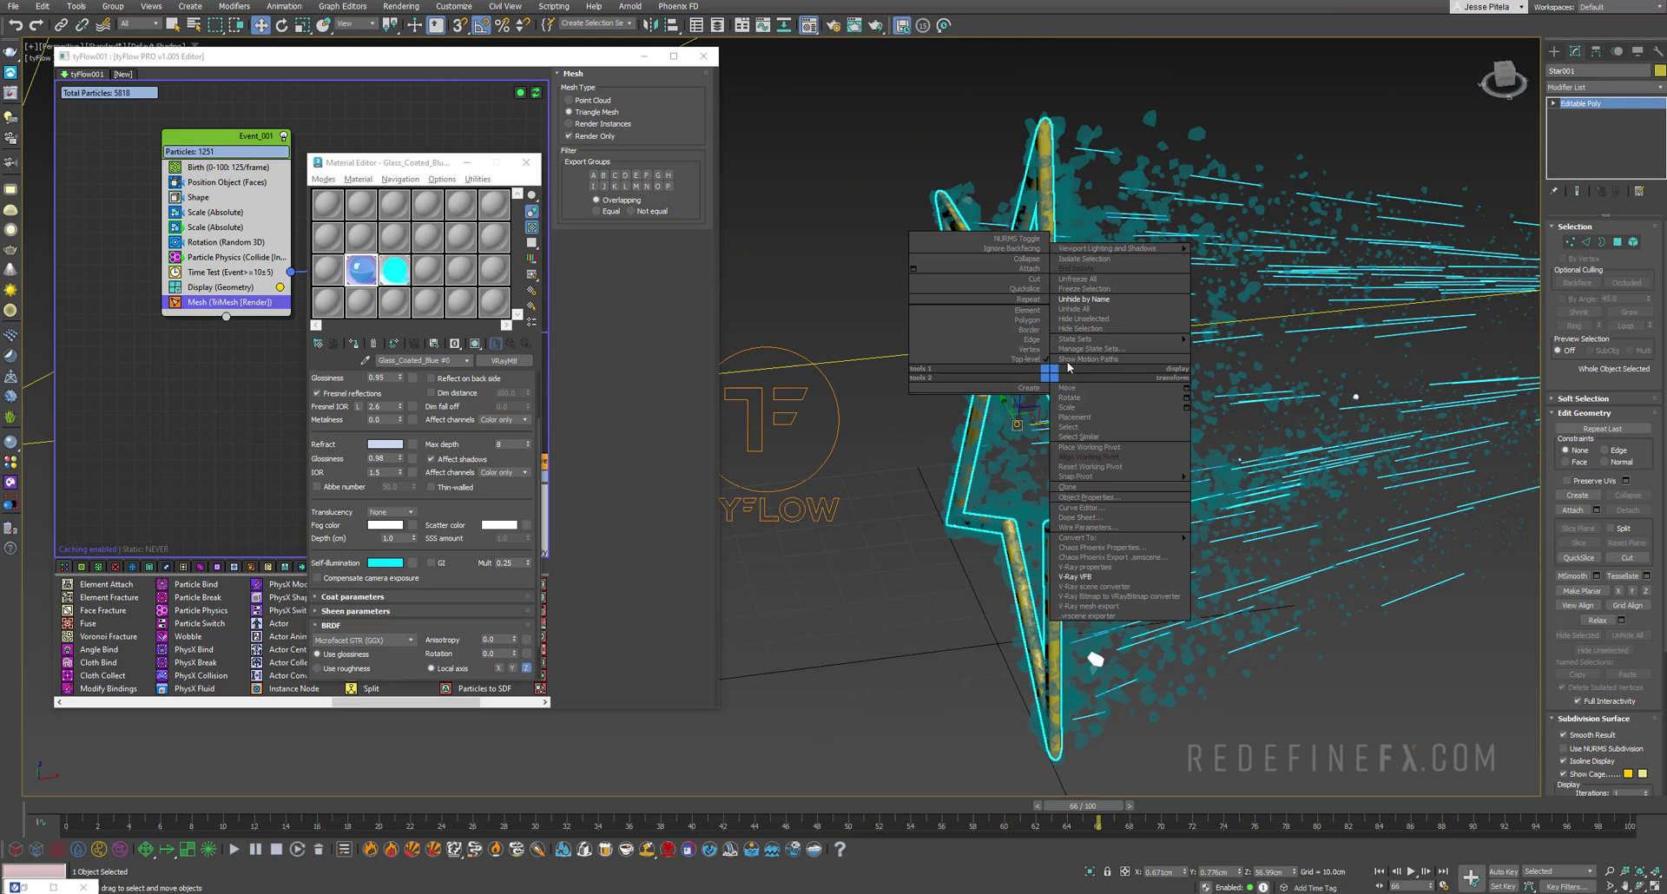
- Re-render the glowing star in the V-Ray Frame Buffer, move the VFB aside, and select VRayLight003
key("Escape")
middle_click_drag(1076, 329, 1071, 318, "alt")
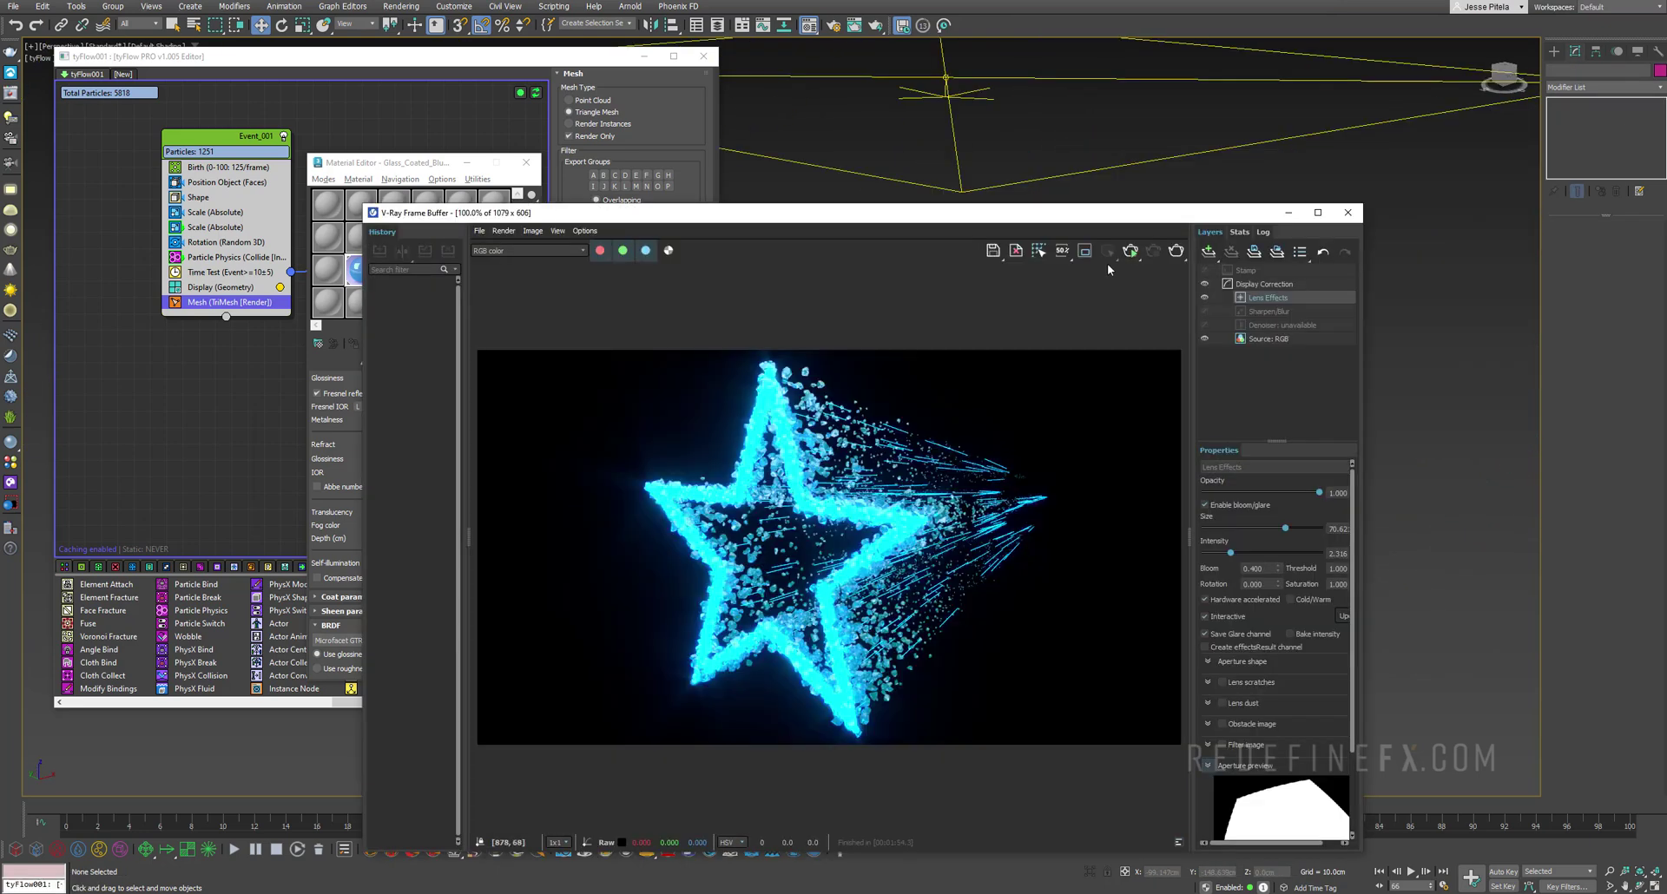
left_click(1132, 251)
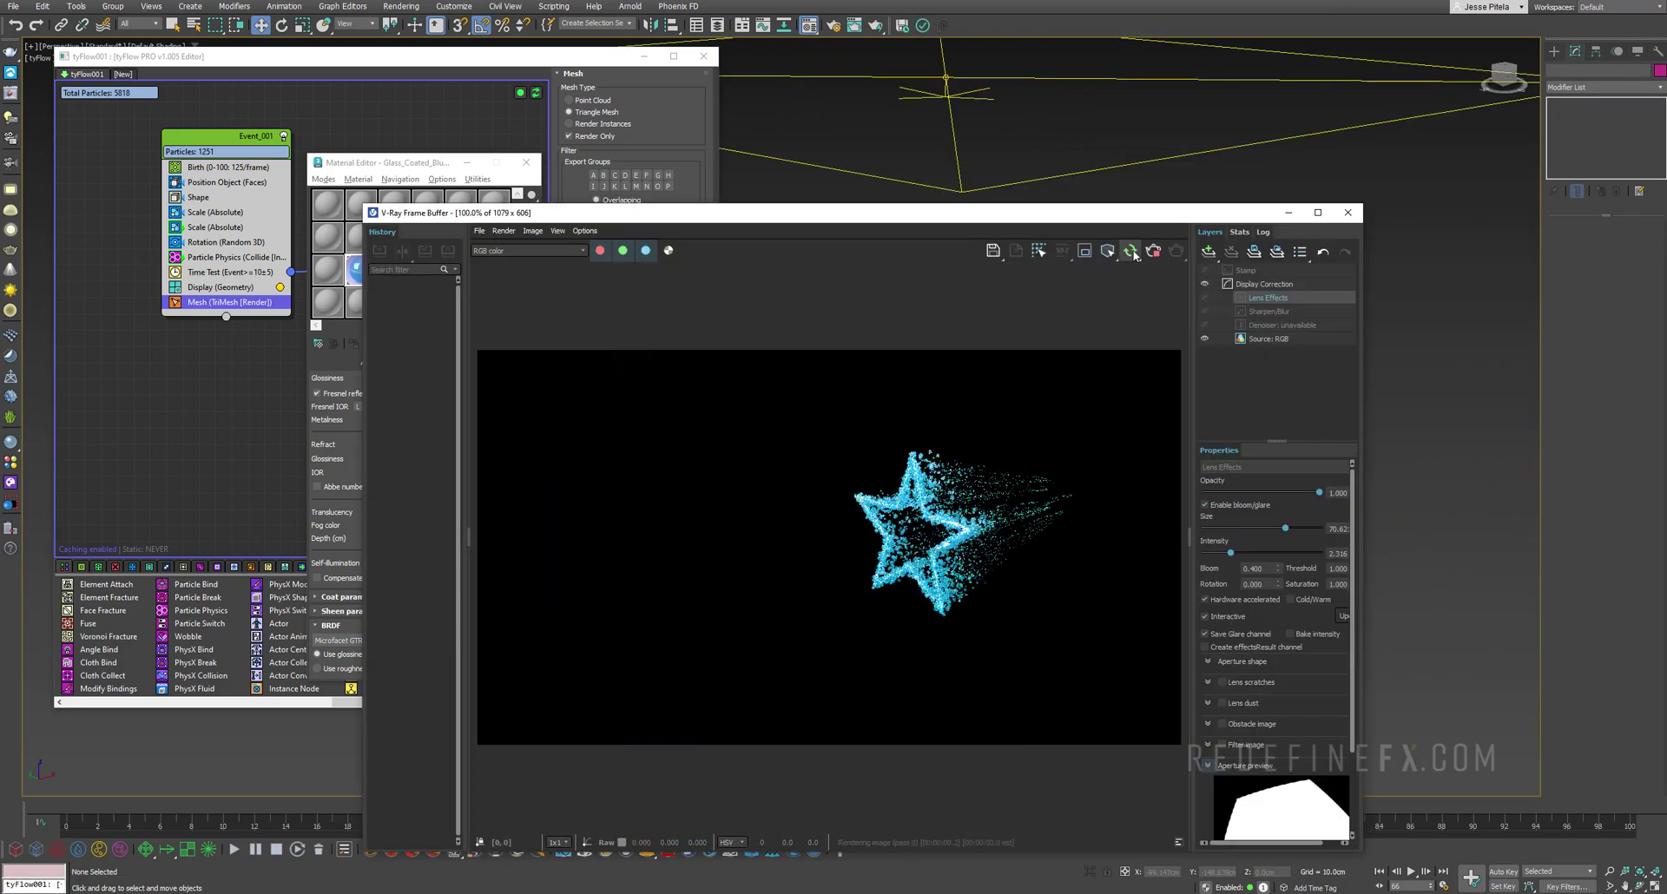
left_click_drag(973, 213, 640, 91)
scroll(1259, 573, "up", 6)
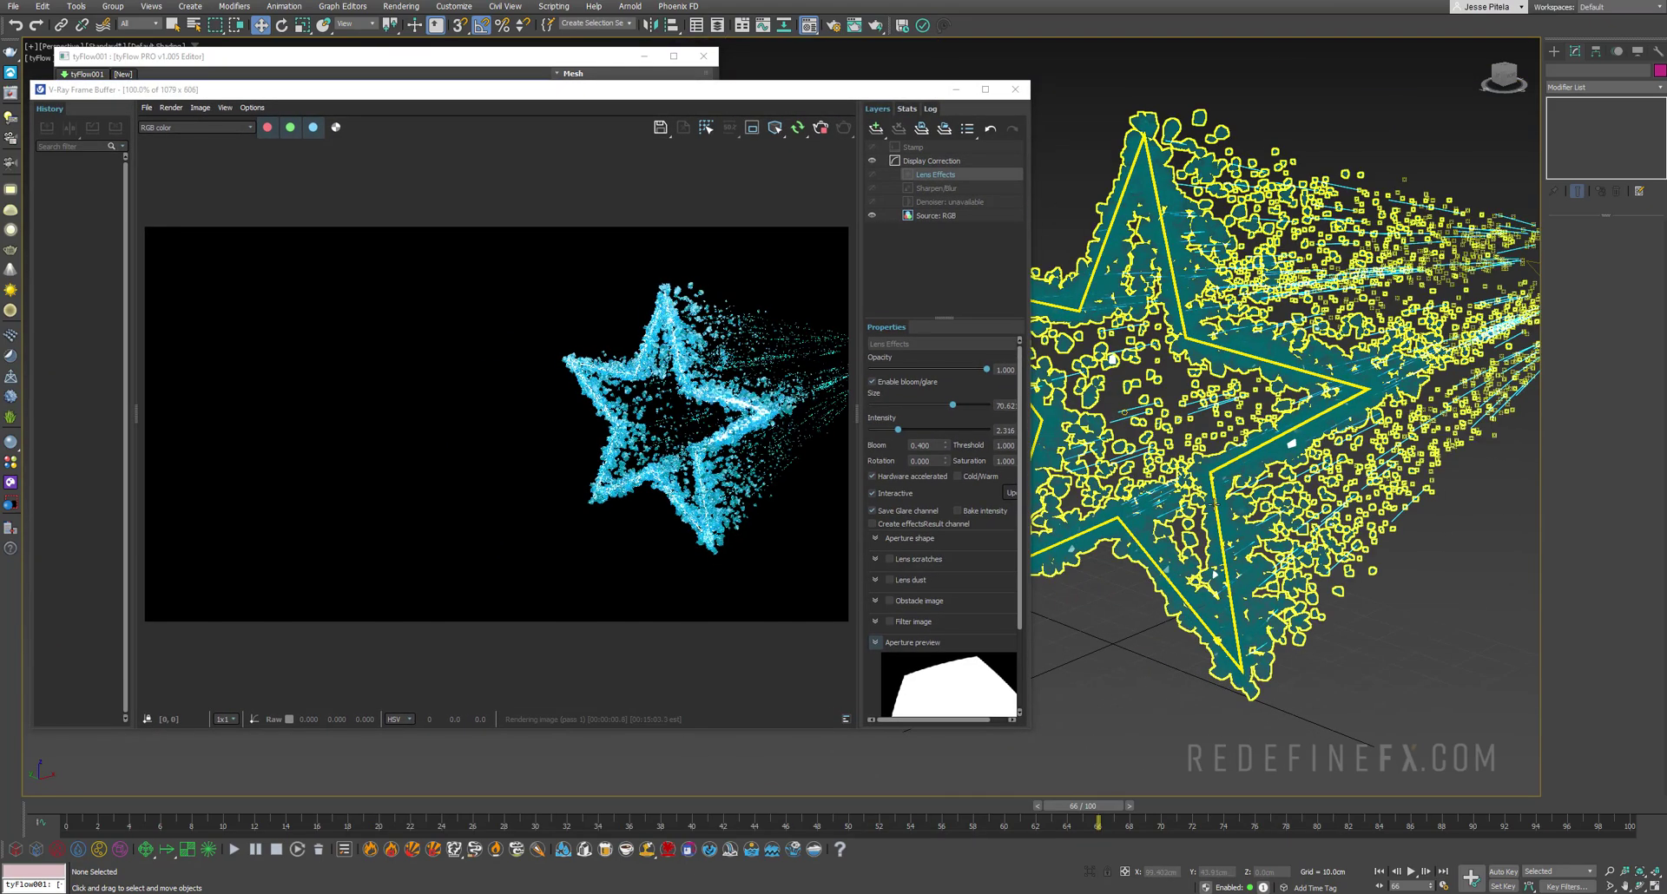
left_click(1214, 504)
- Set the star mesh light's multiplier to 10 and tint it light blue
left_click_drag(1613, 311, 1558, 318)
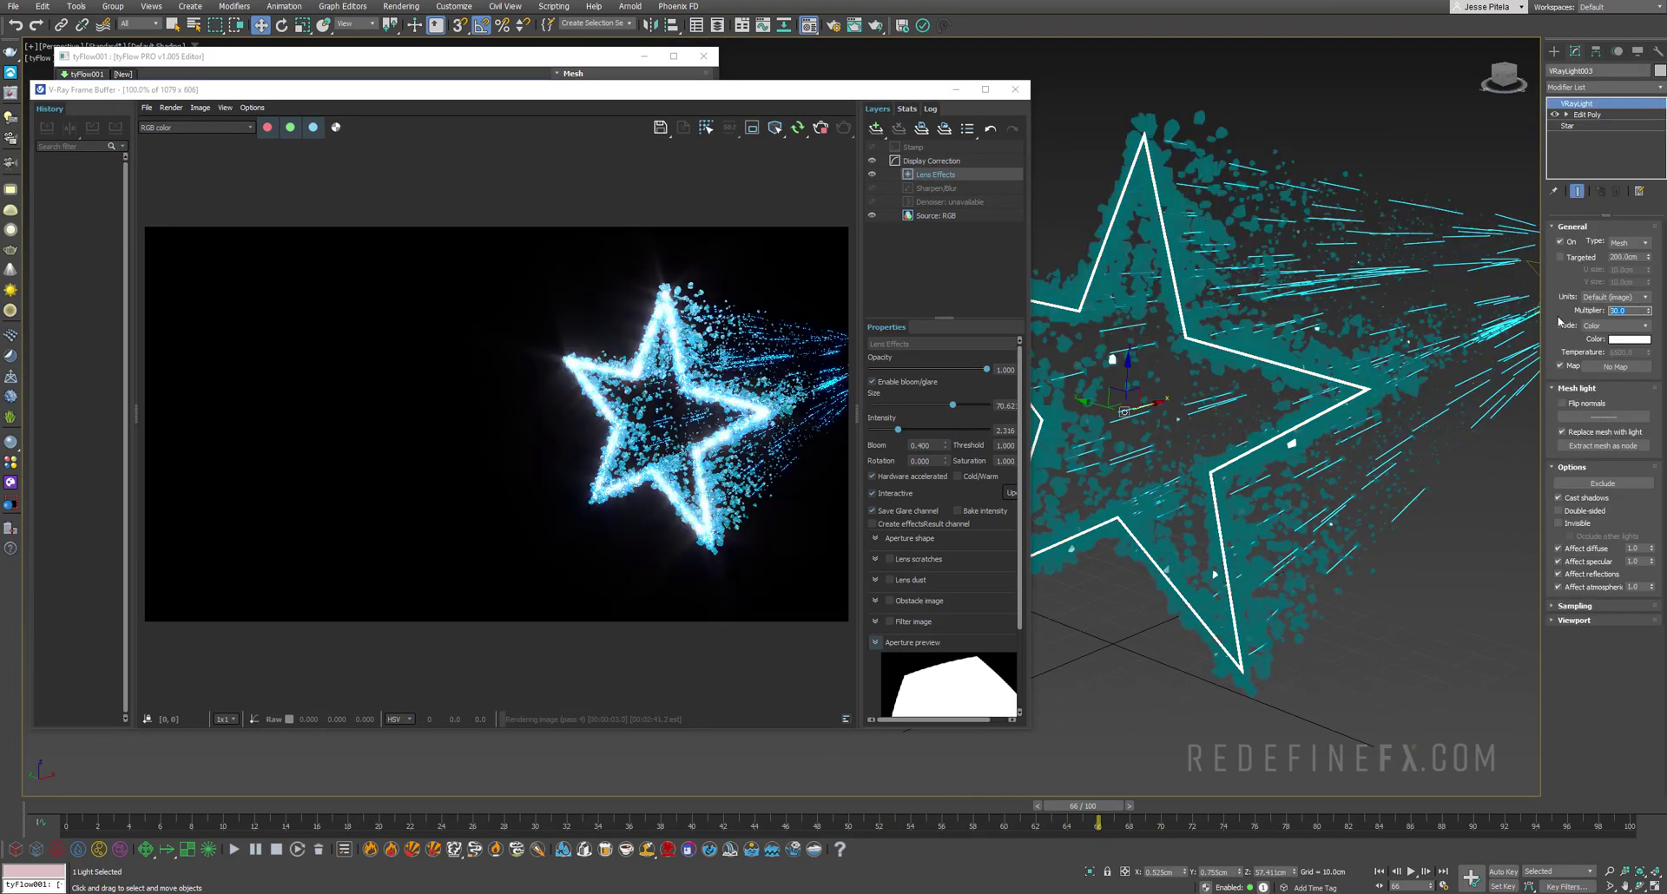
type("10")
key("Return")
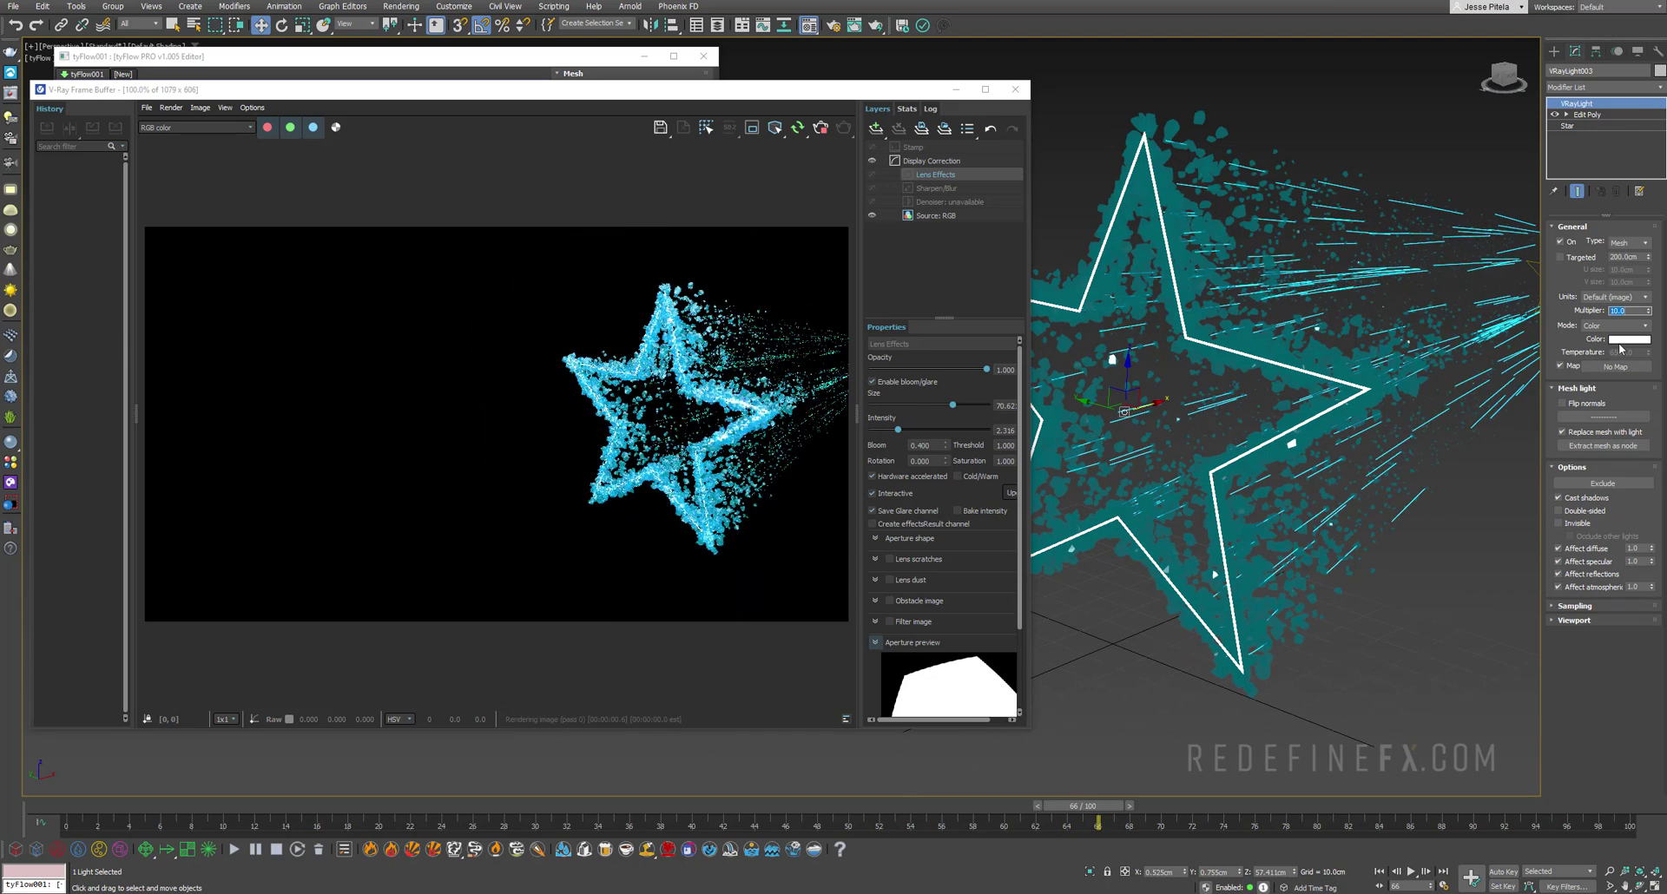
left_click(1617, 339)
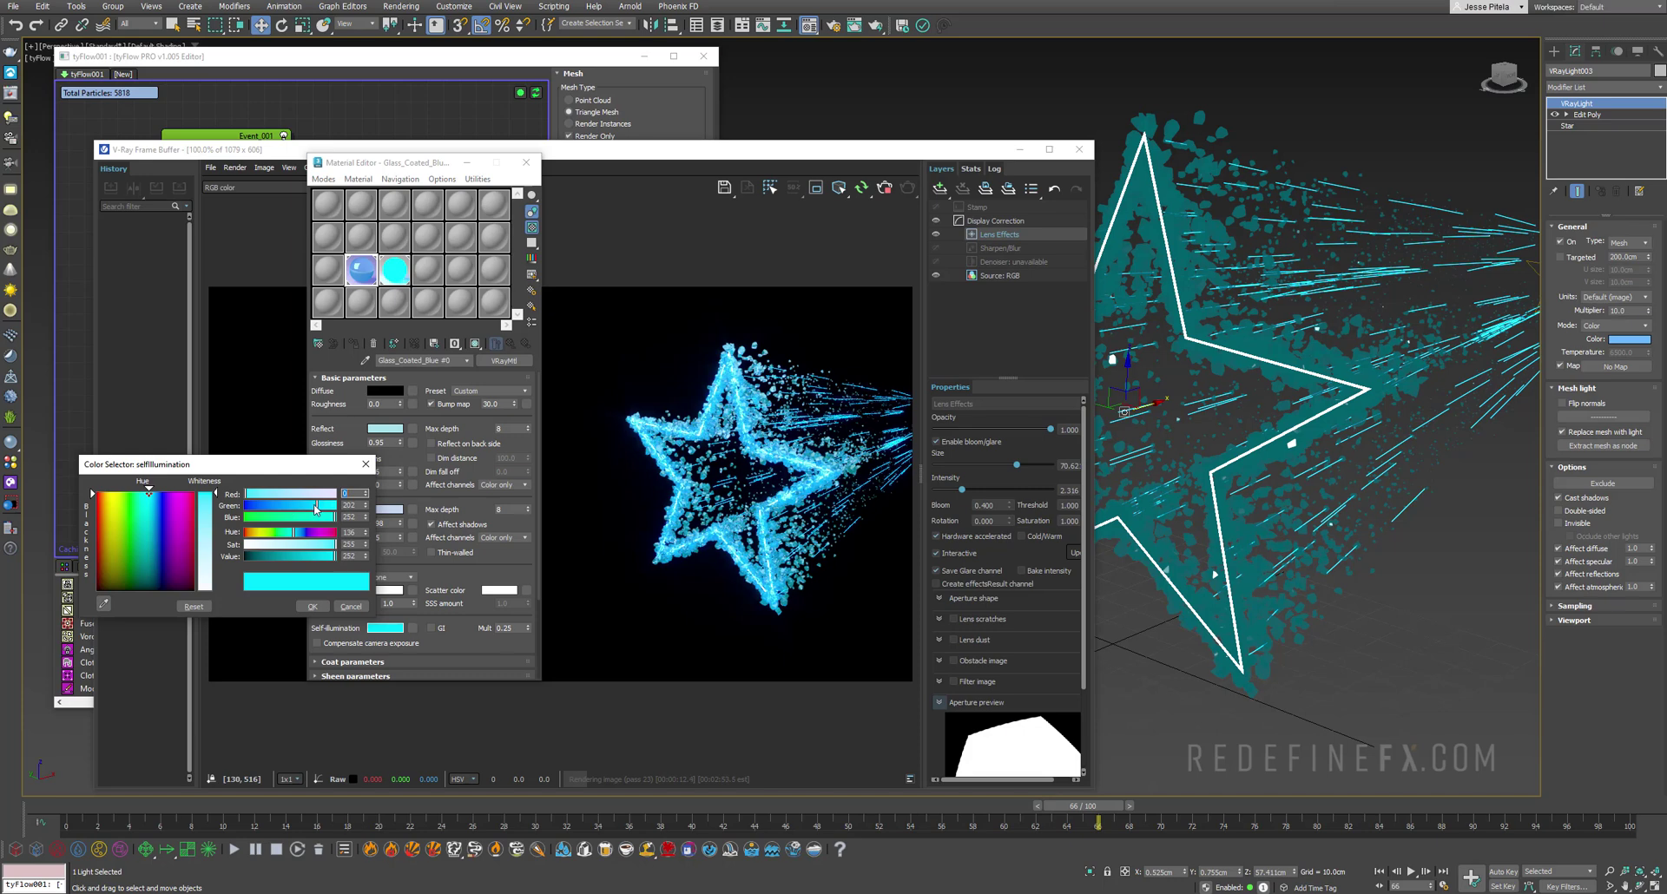
- Make the glass self-illumination deep blue at 0.1 strength, then select VRayLight002
left_click_drag(315, 509, 272, 509)
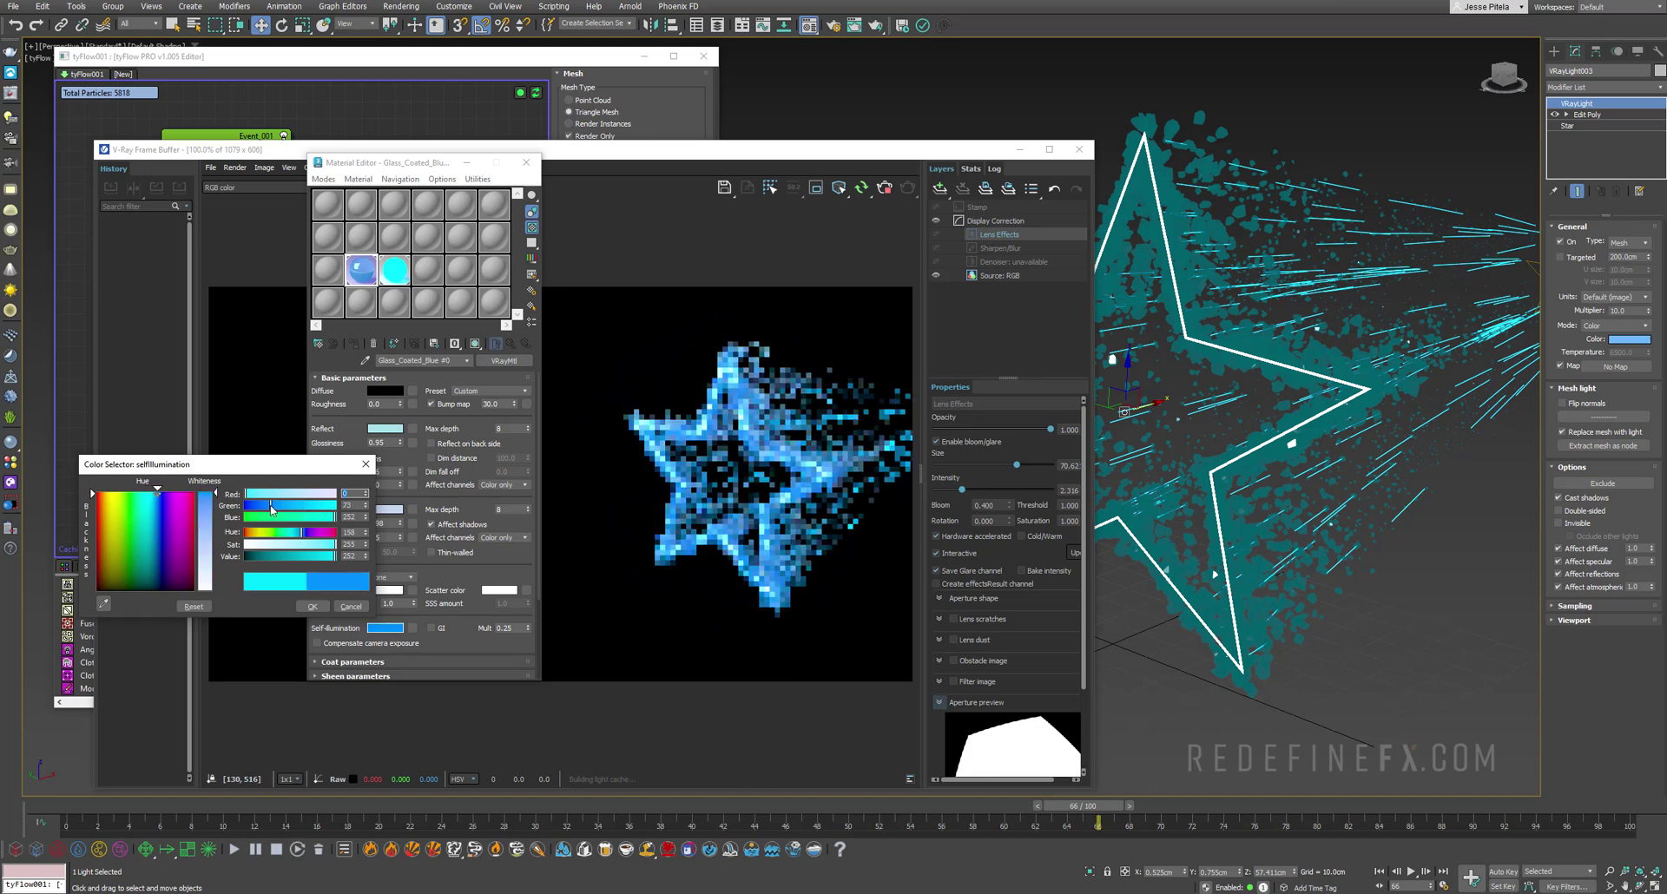
left_click(312, 606)
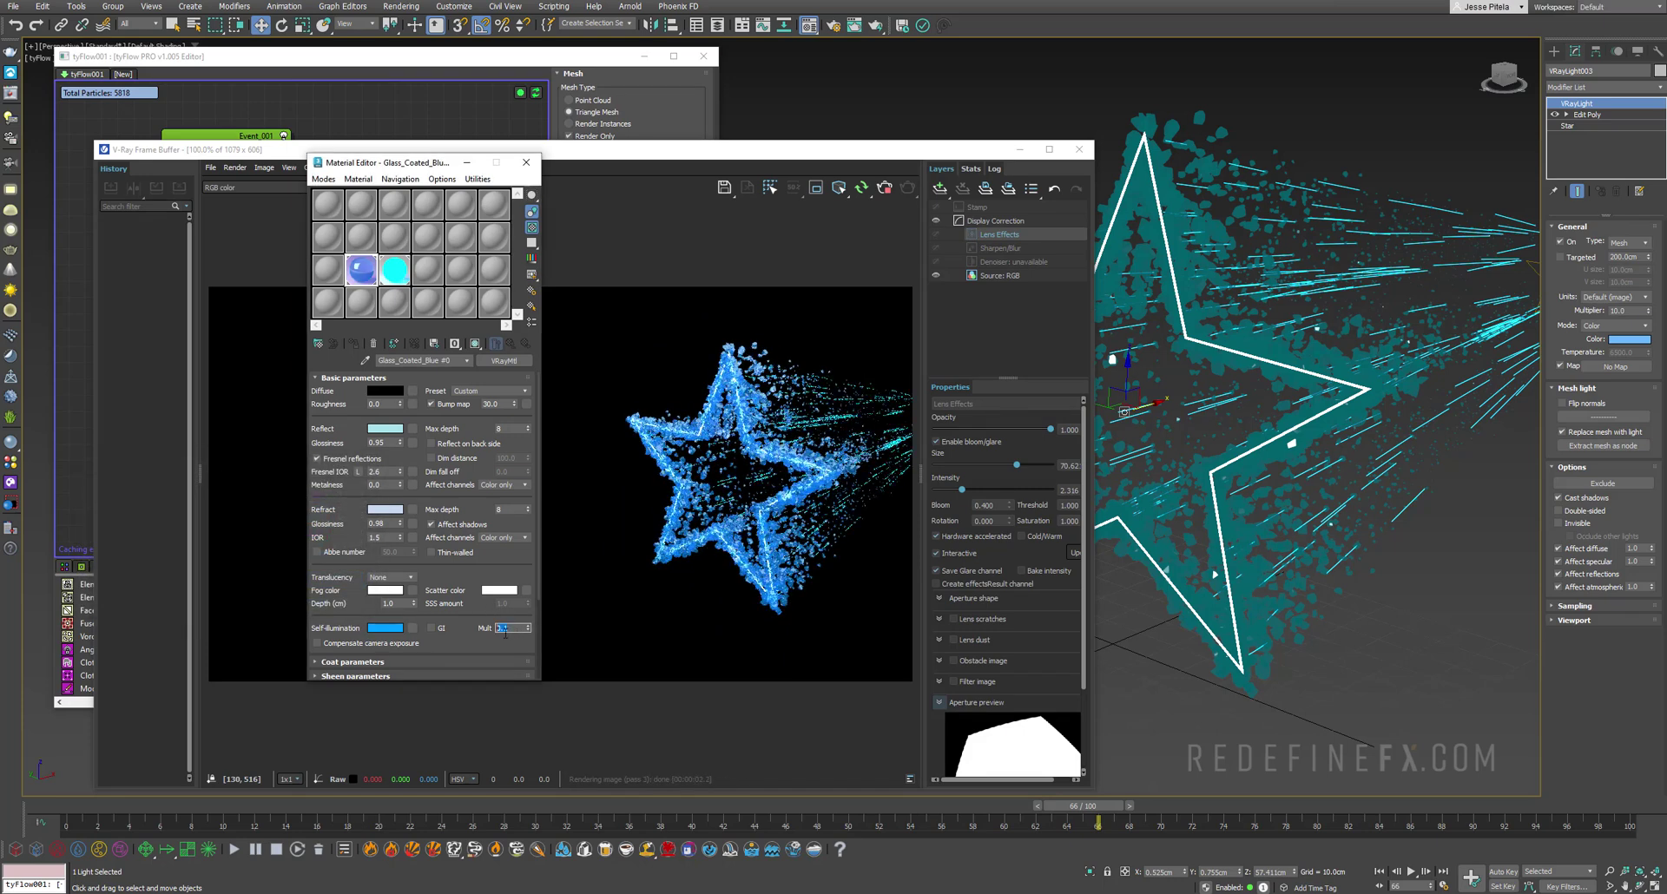
key("Return")
scroll(1324, 267, "down", 5)
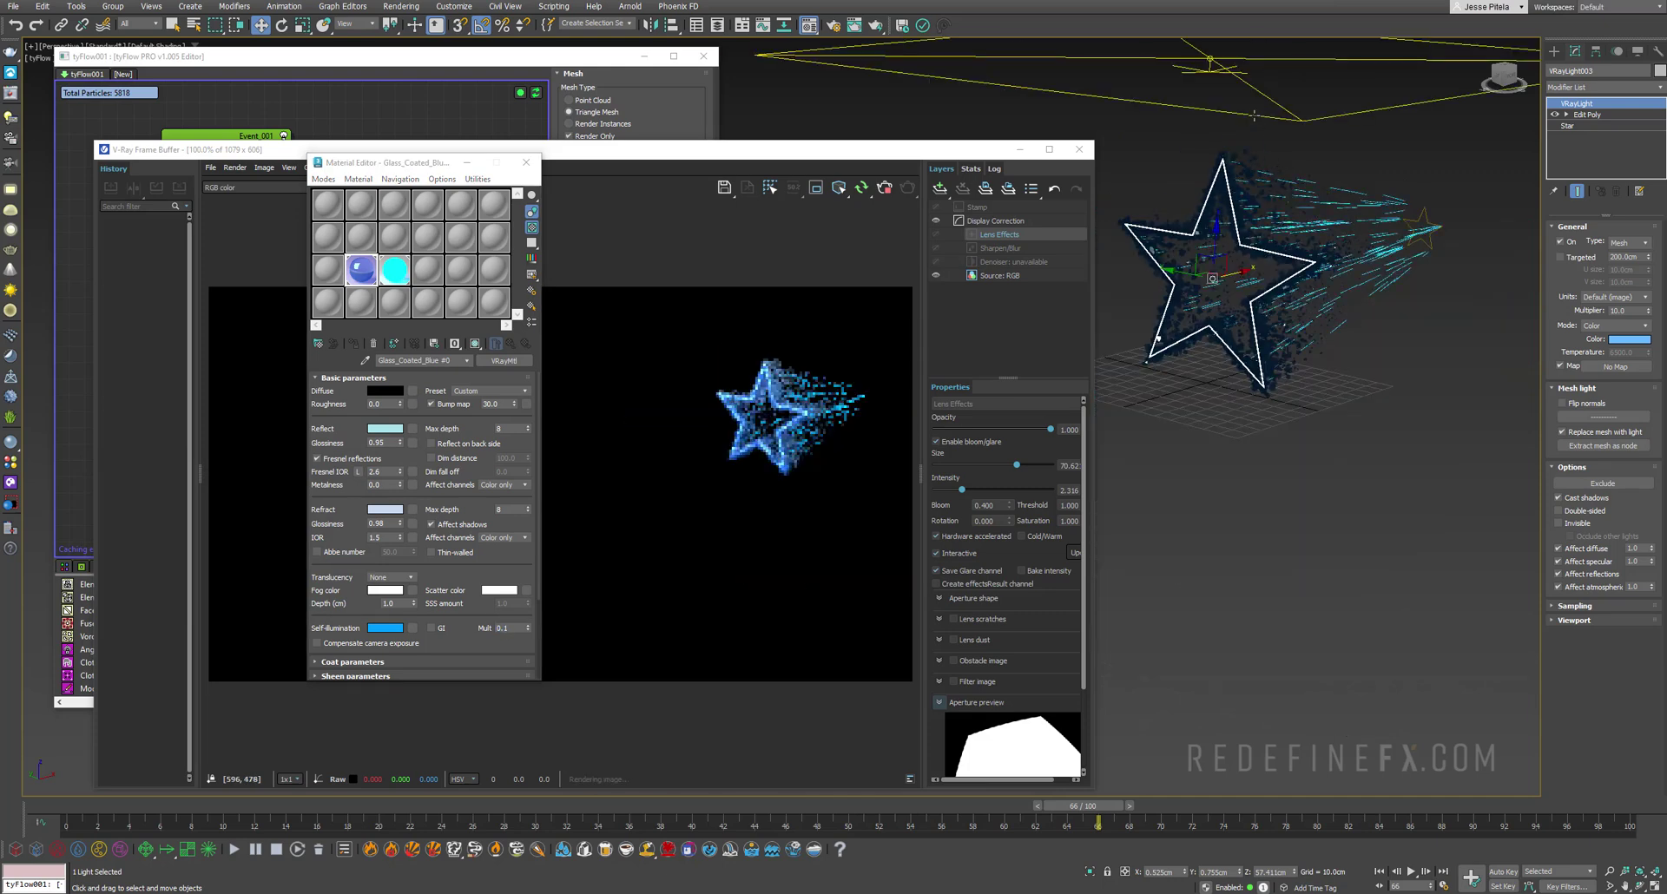
left_click(1247, 82)
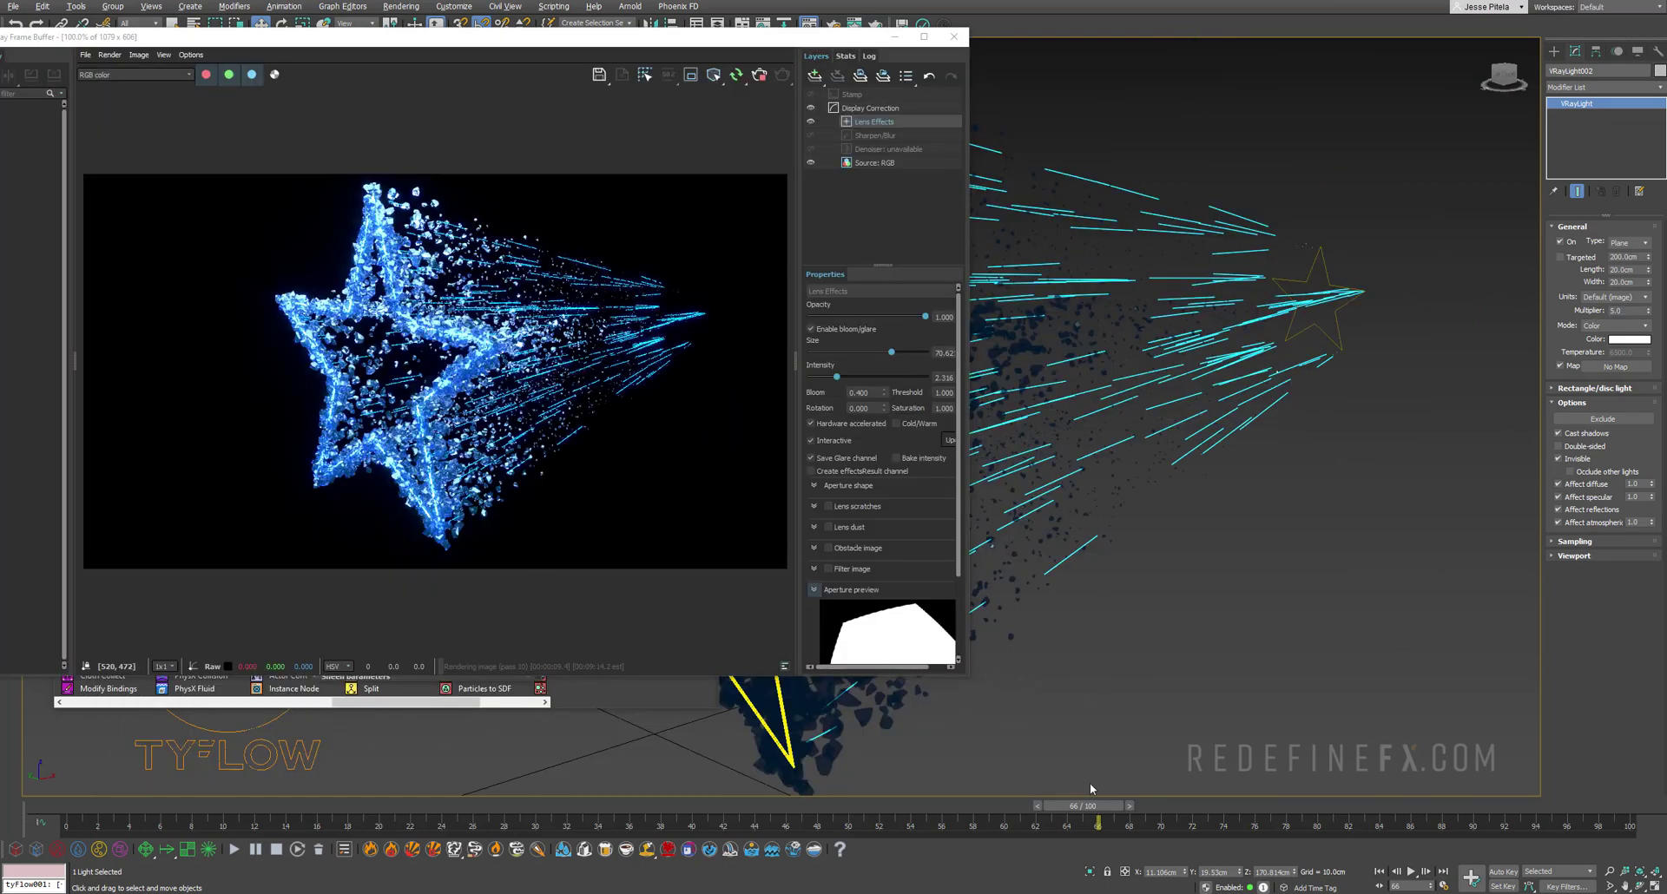
- Play 03 Preview.mp4 in Media Player Classic, pause at 00:02, and place it beside the render
key("alt+Tab")
key("space")
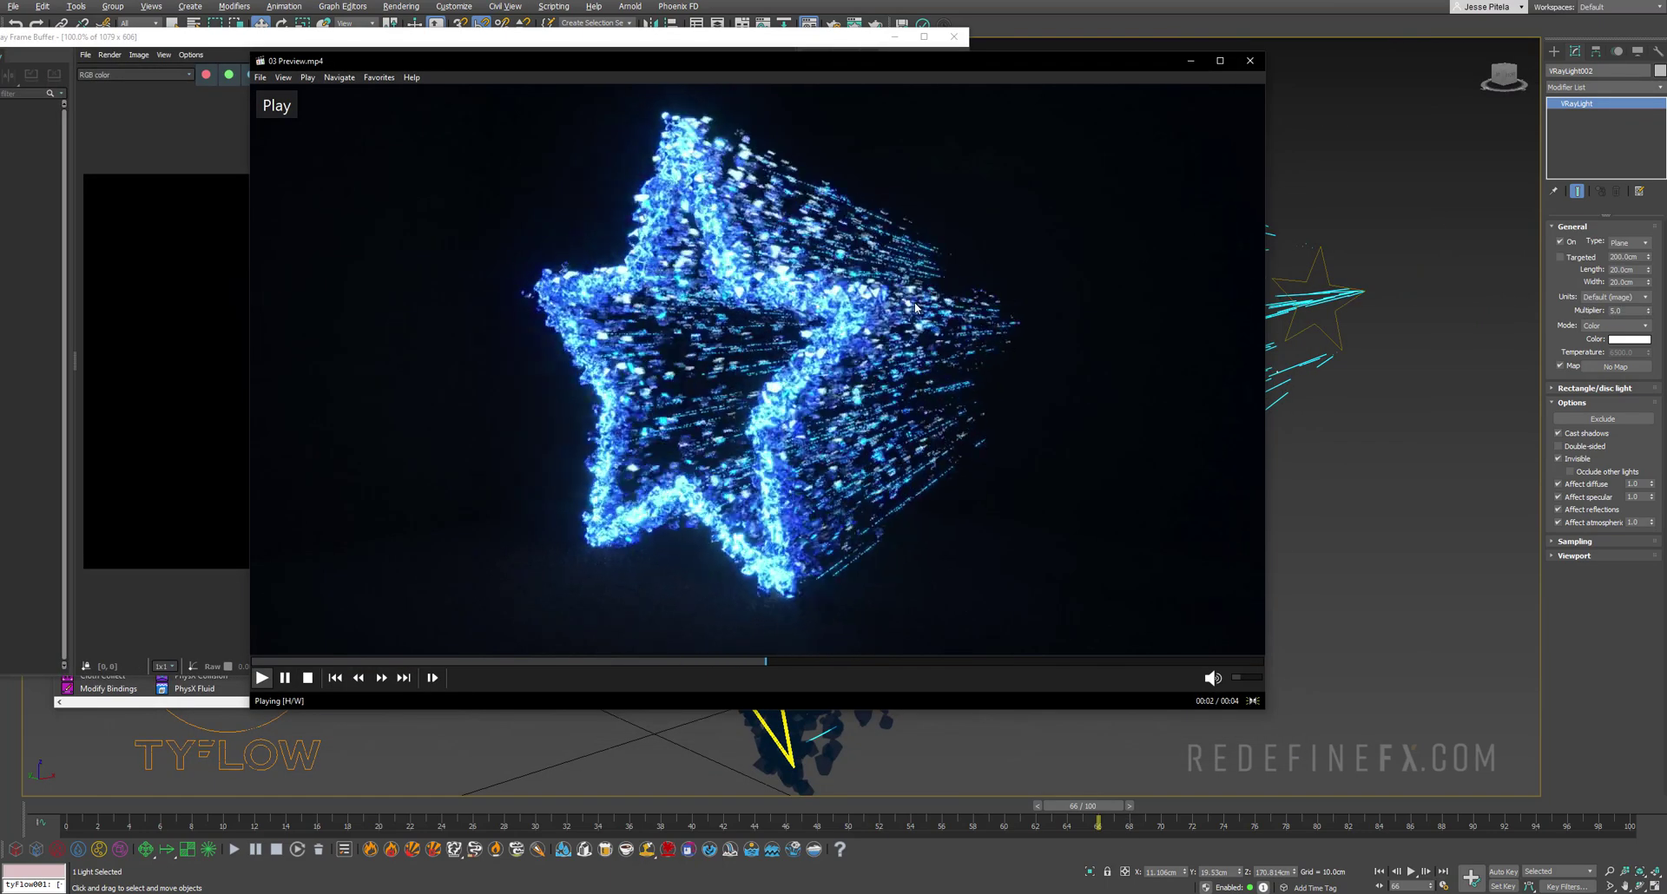
key("space")
left_click_drag(804, 89, 1125, 241)
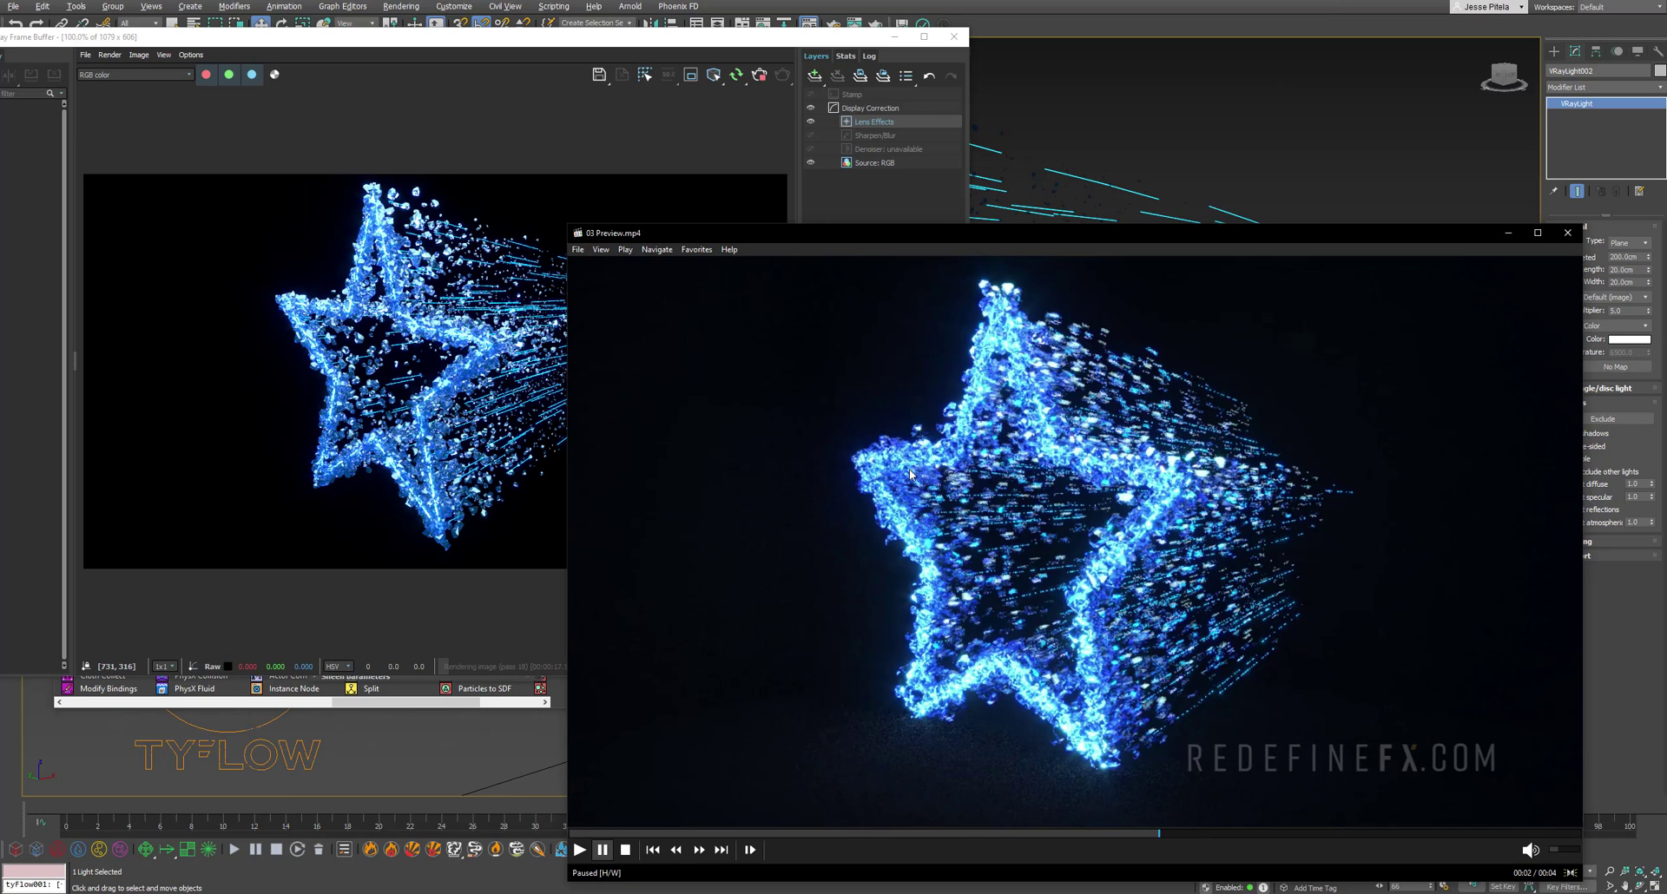
- Minimize the player and enable motion blur under Shutter on the Physical Camera
left_click(1508, 233)
left_click(1243, 179)
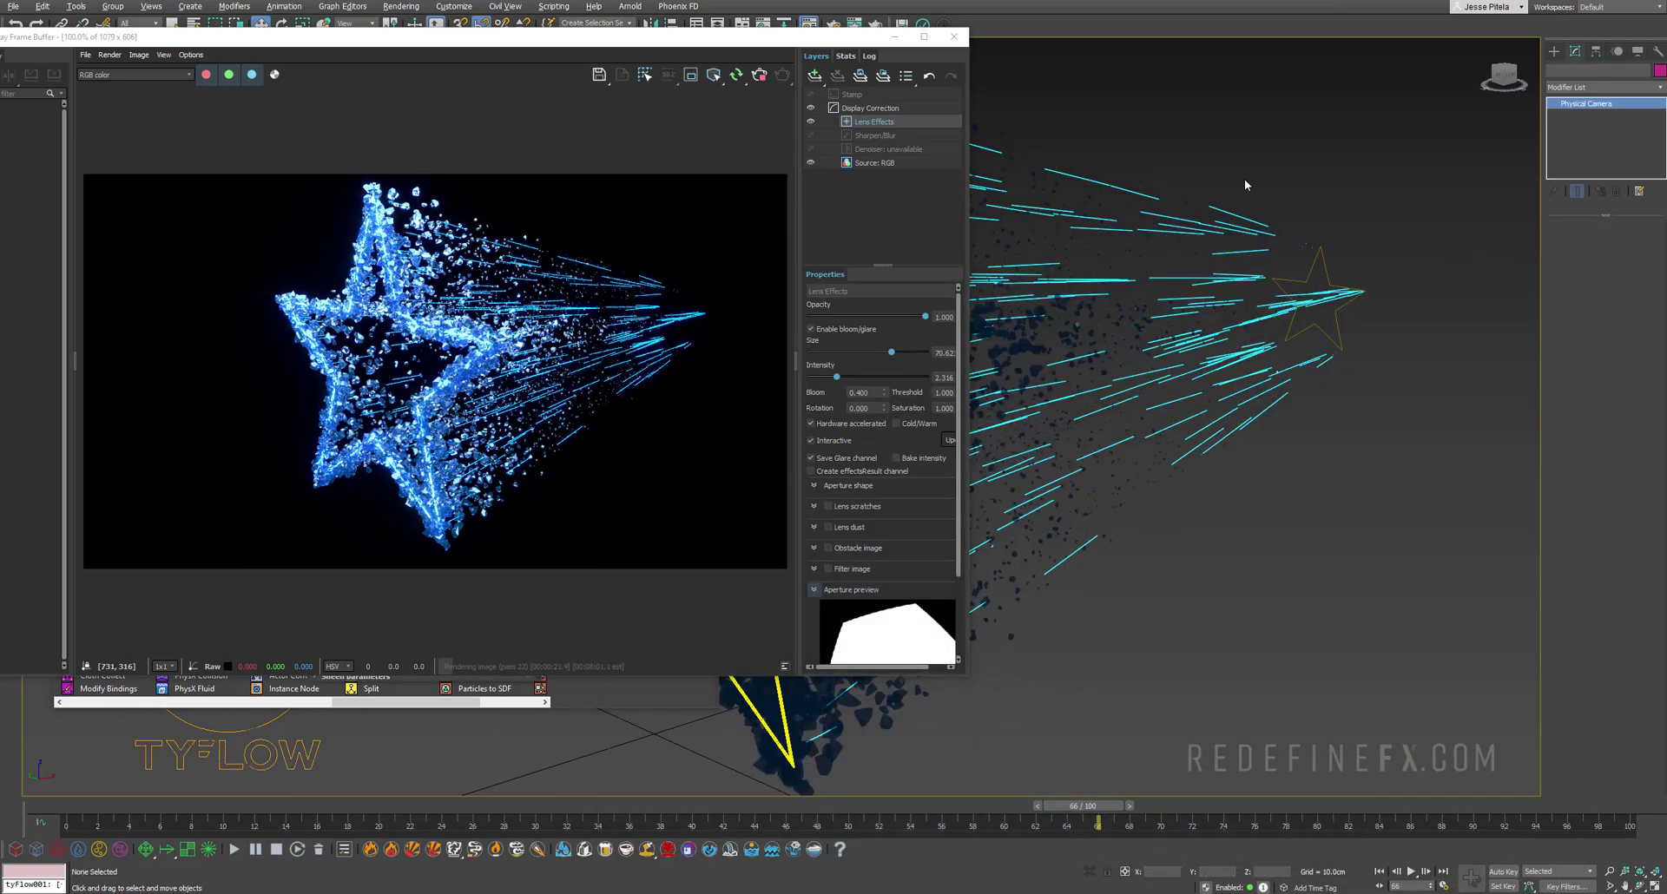
key("ctrl+z")
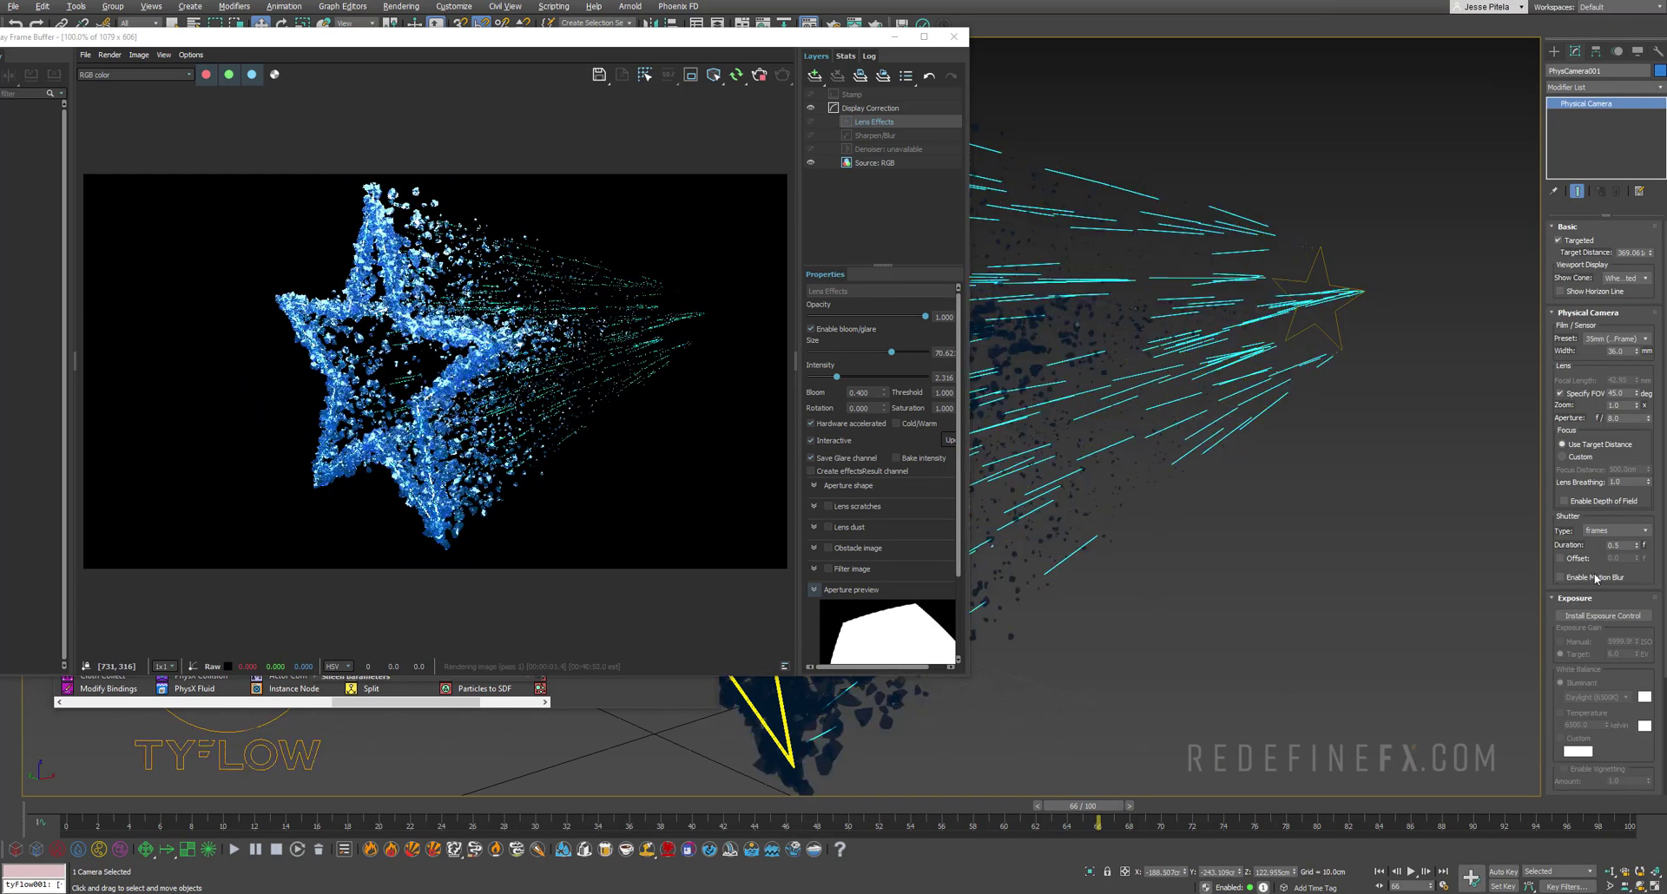
left_click(1560, 577)
- Restore the player and play and pause the star_02.mp4 reference clip for comparison
key("alt+Tab")
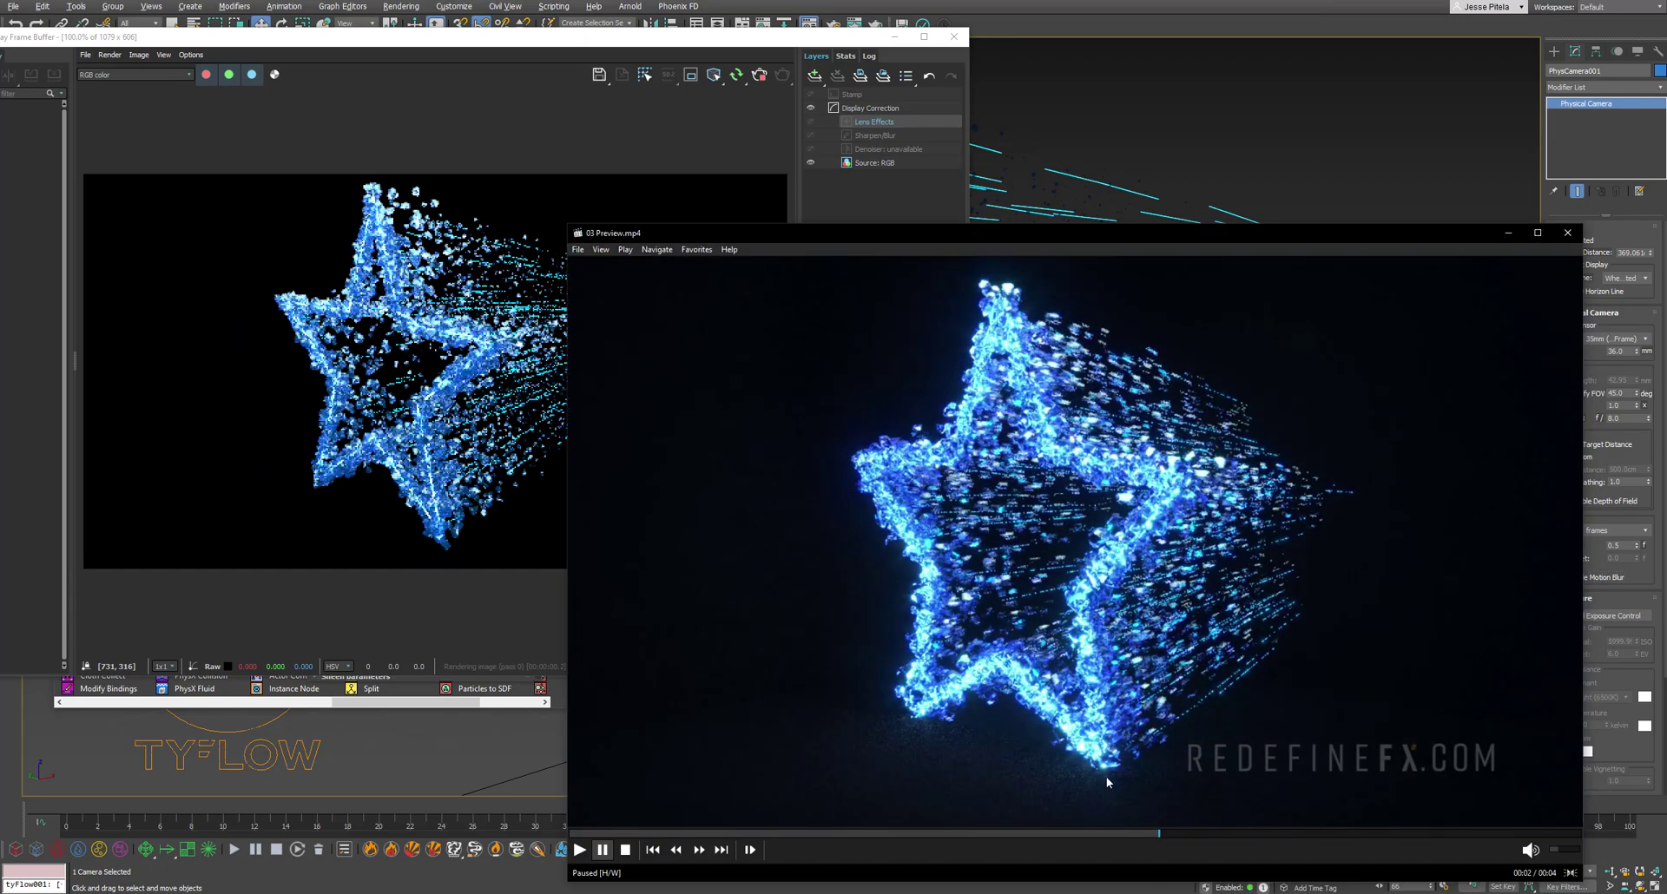
left_click(1024, 534)
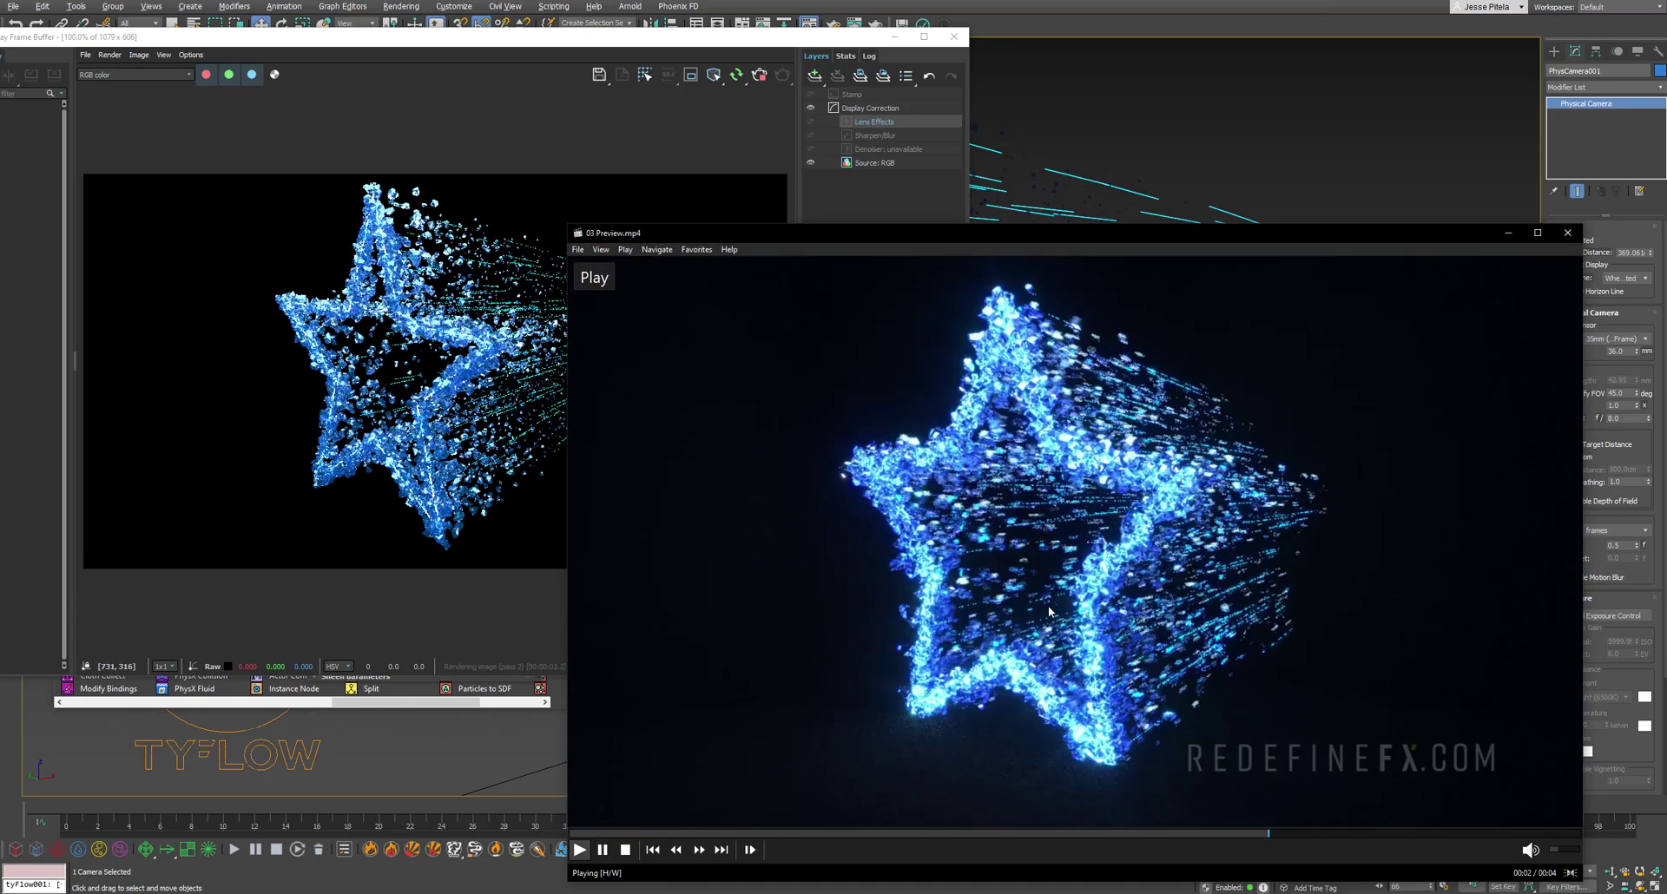
left_click(1120, 568)
key("space")
key("space")
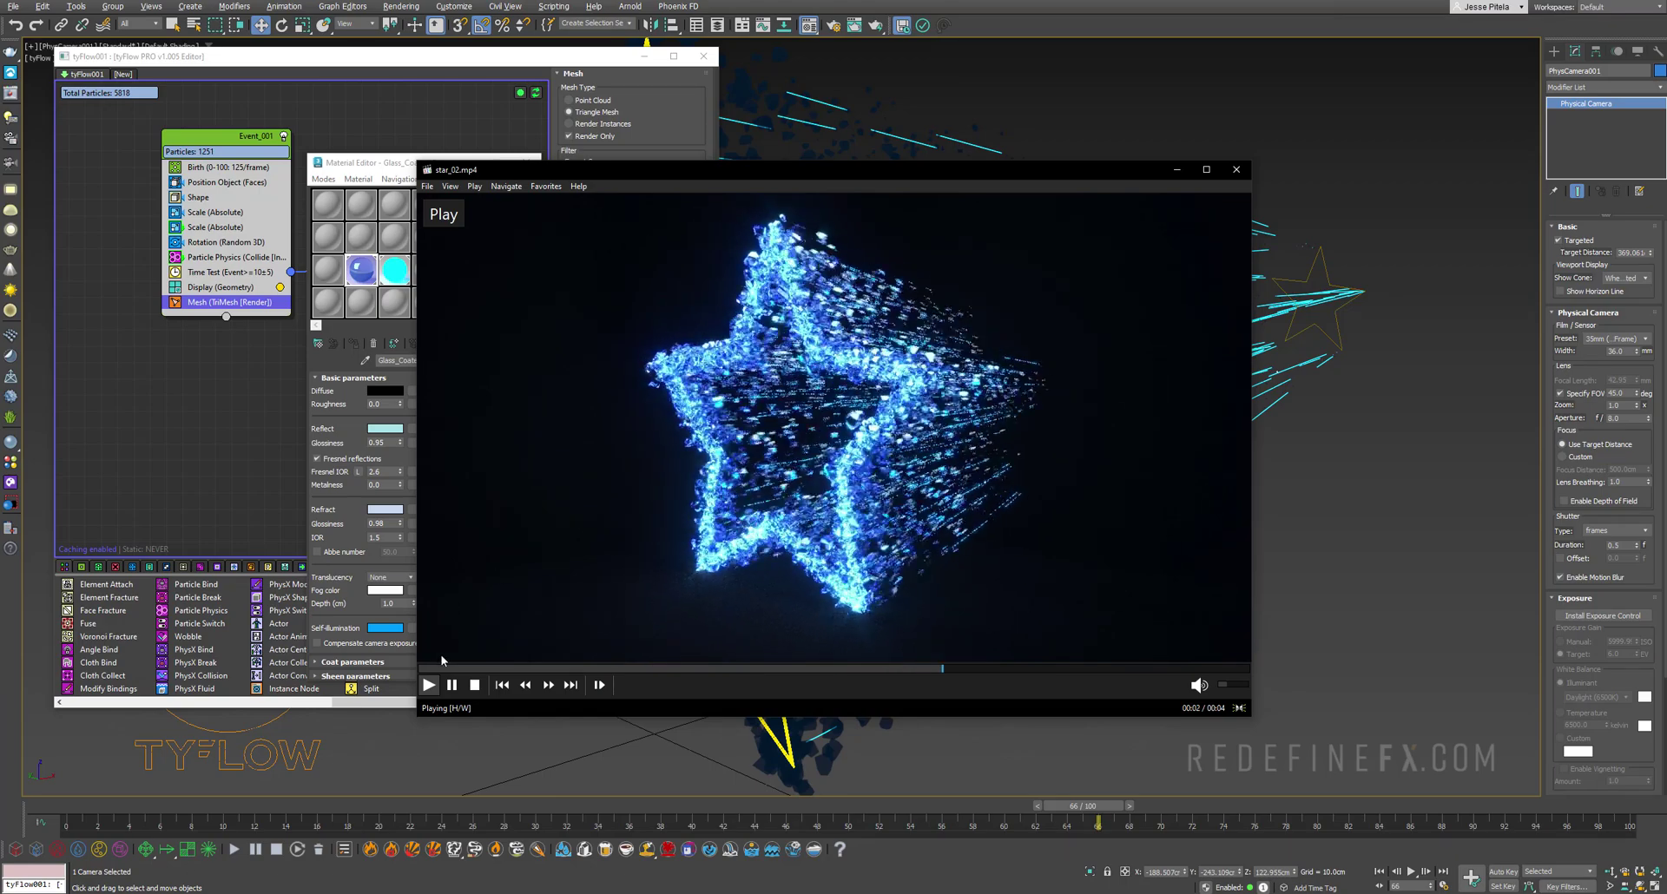
- Review star_02.mp4 from its start, pause it at a later frame, and minimize the player
key("space")
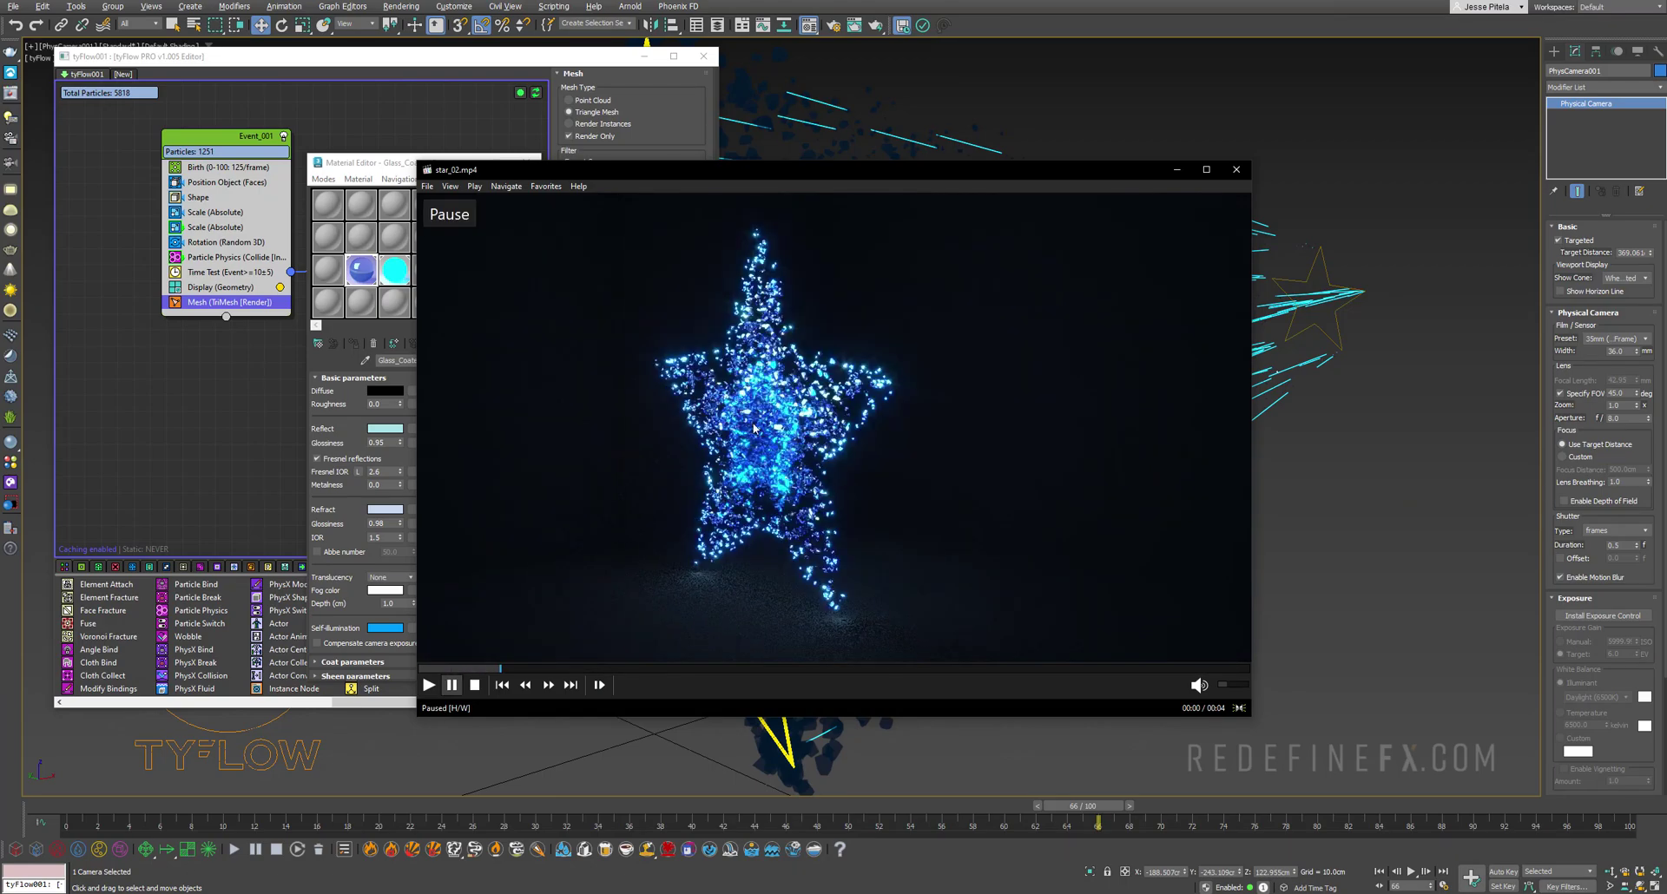
left_click(434, 664)
key("space")
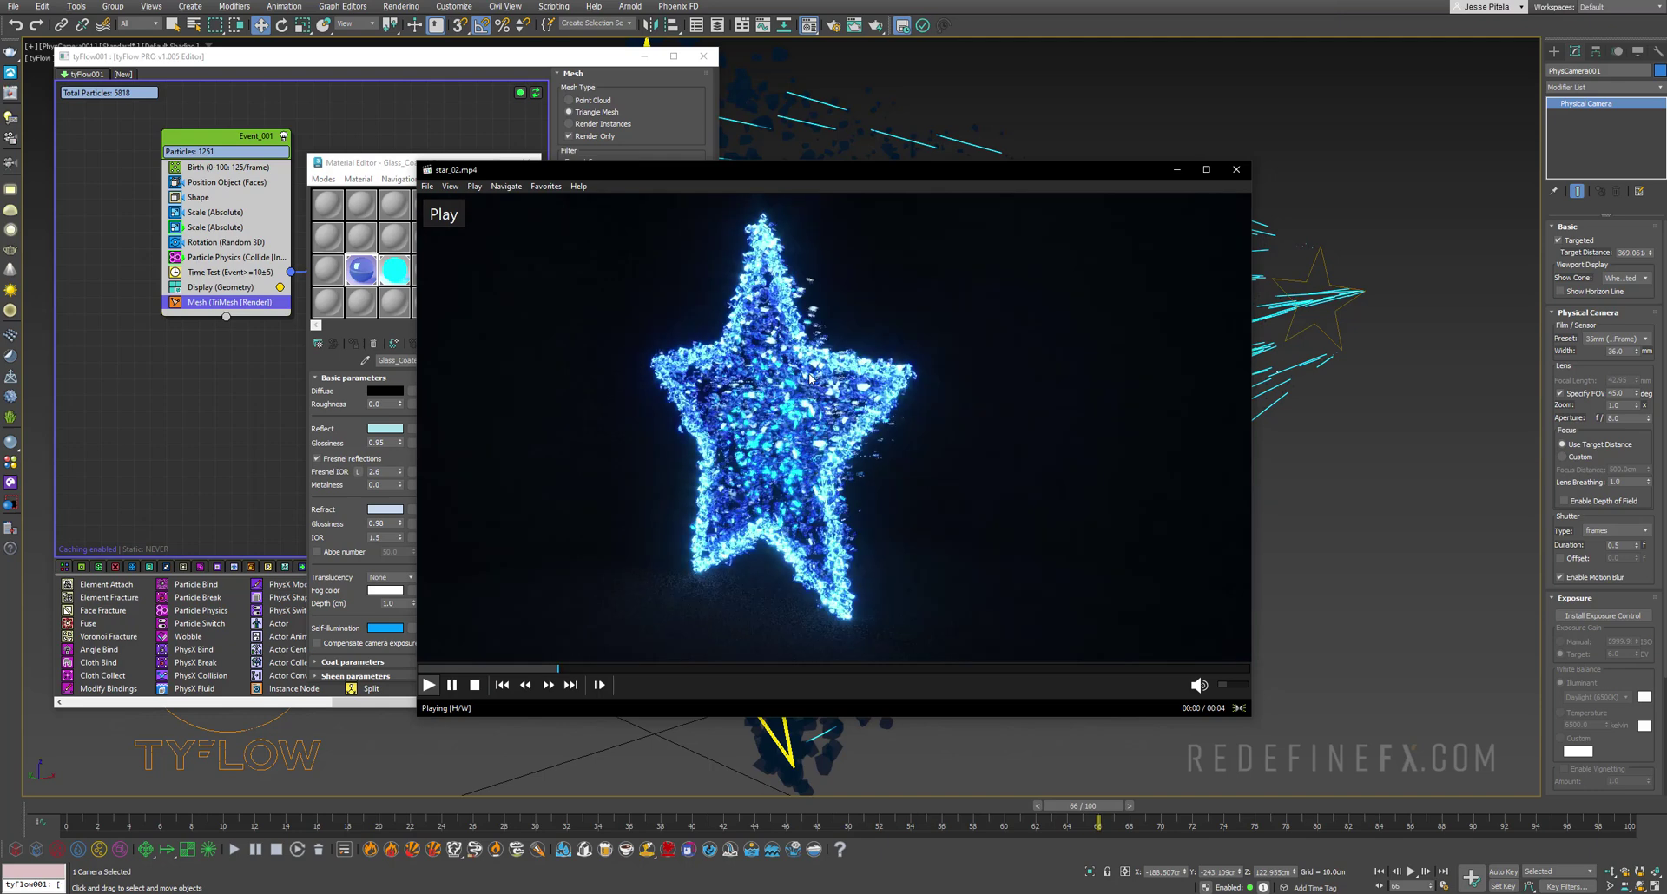
key("space")
left_click(1177, 169)
- Unhide Star001 via Unhide by Name, select it, and return to the four-viewport layout
scroll(1056, 353, "up", 5)
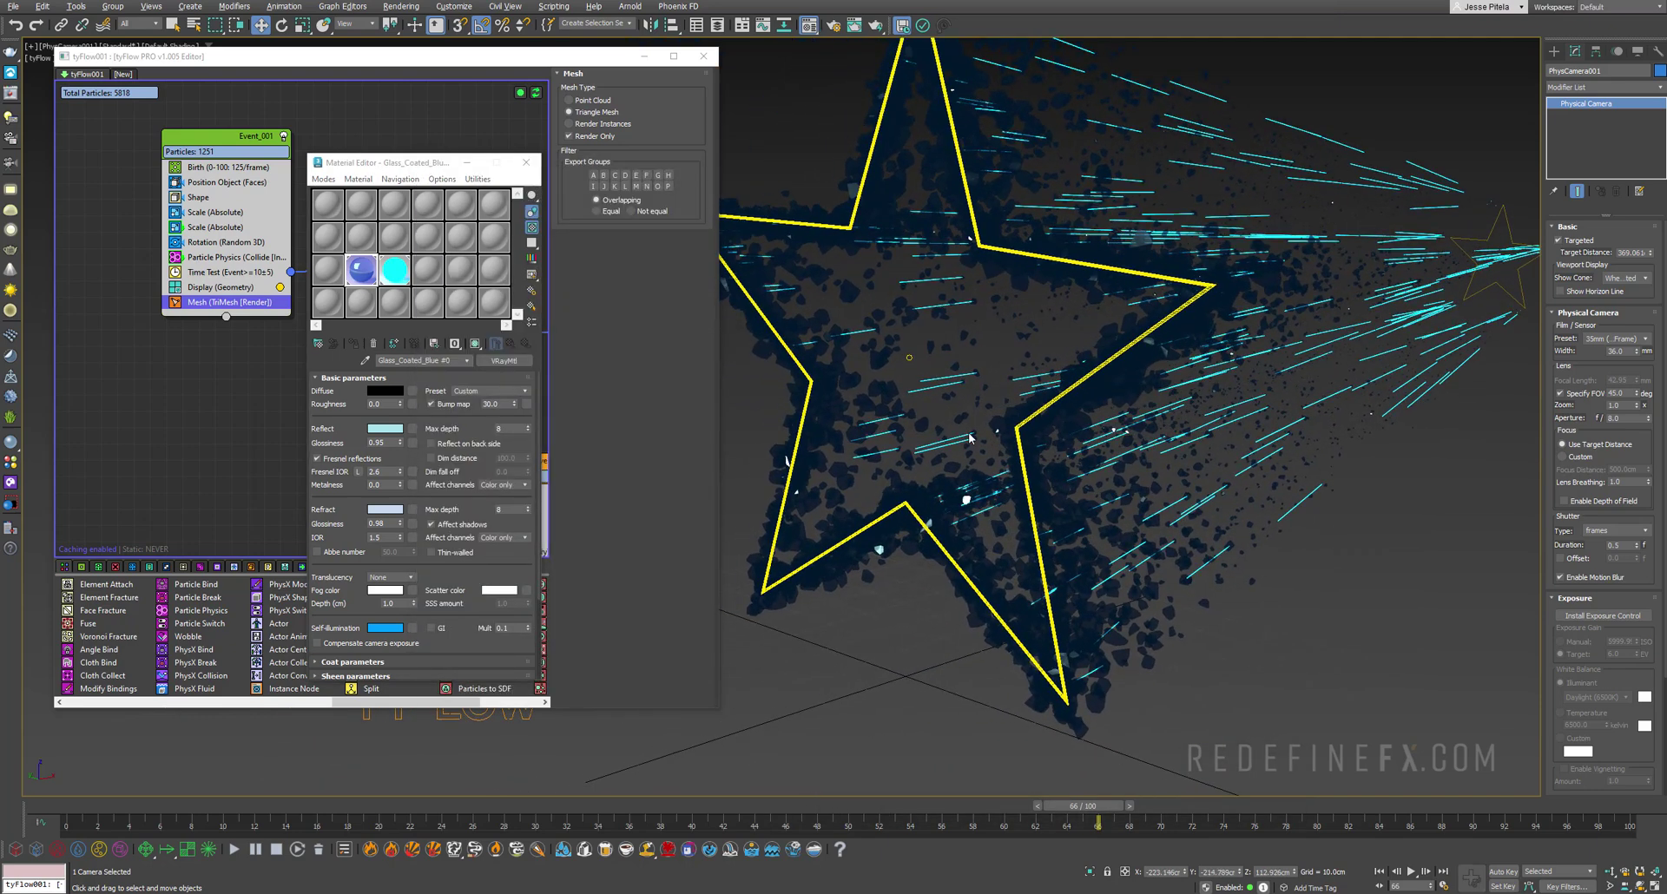
right_click(965, 425)
left_click(1025, 354)
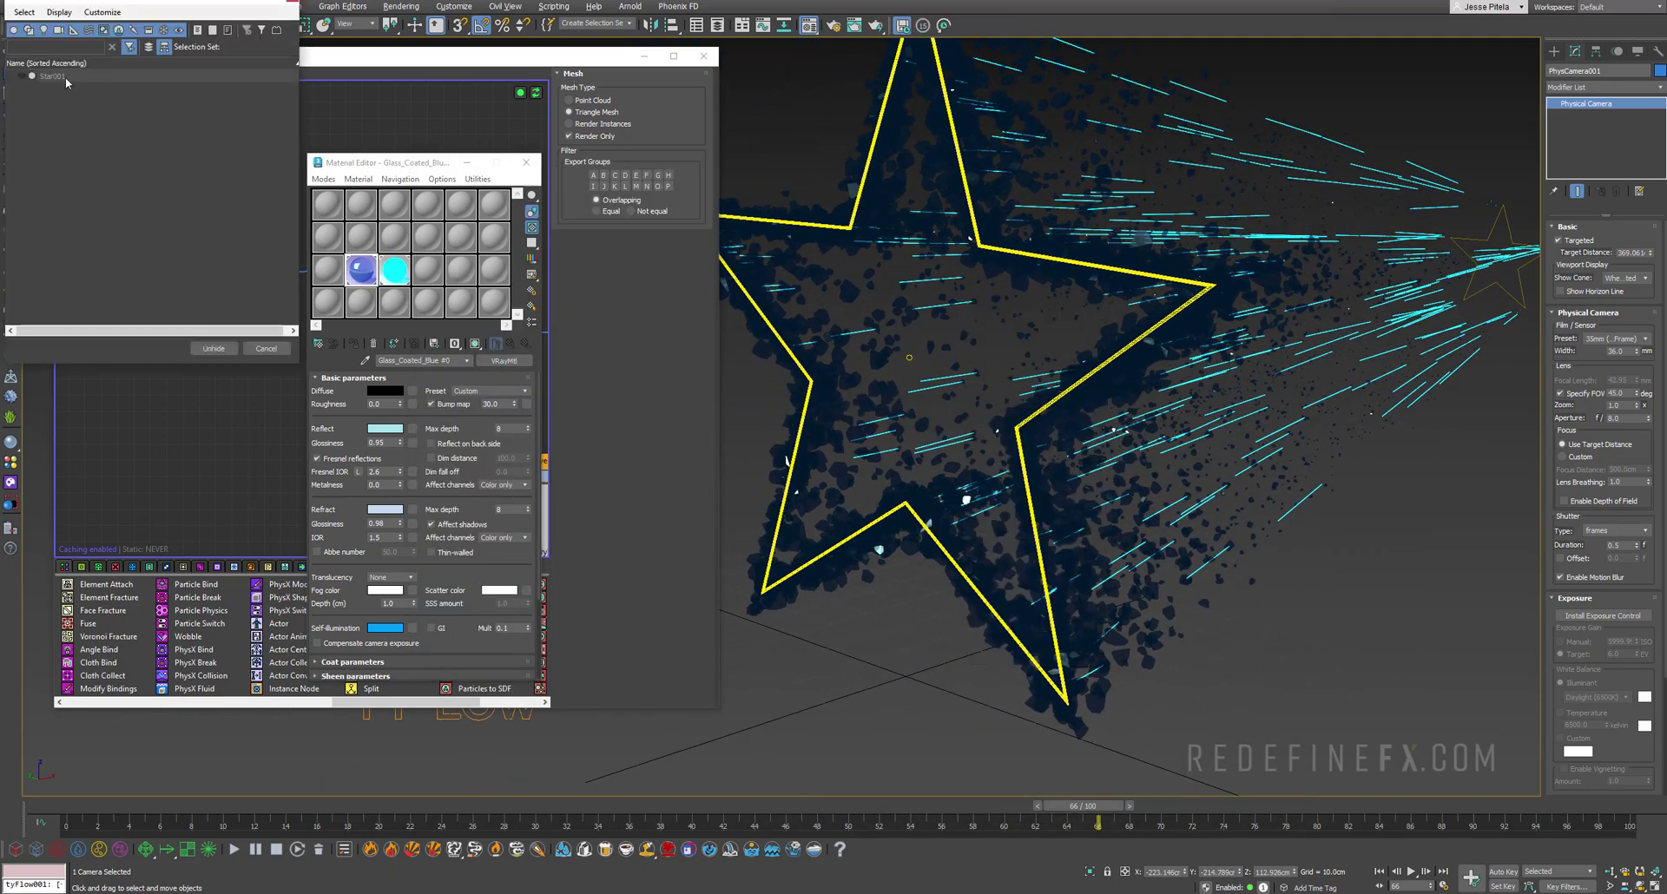
double_click(65, 77)
left_click(969, 247)
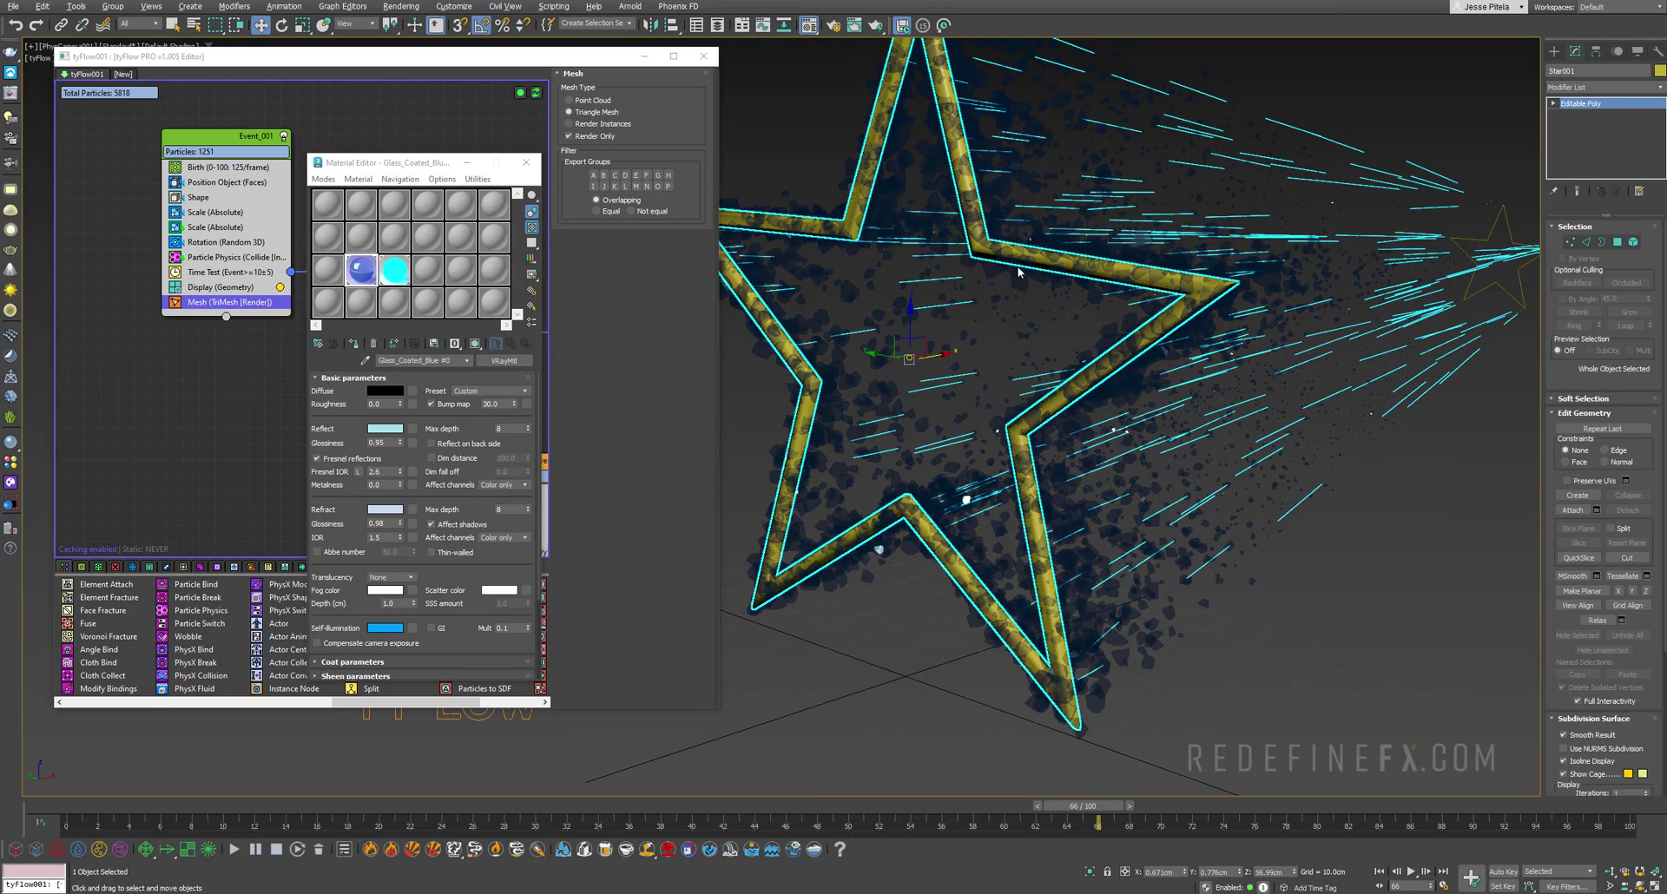
key("alt+w")
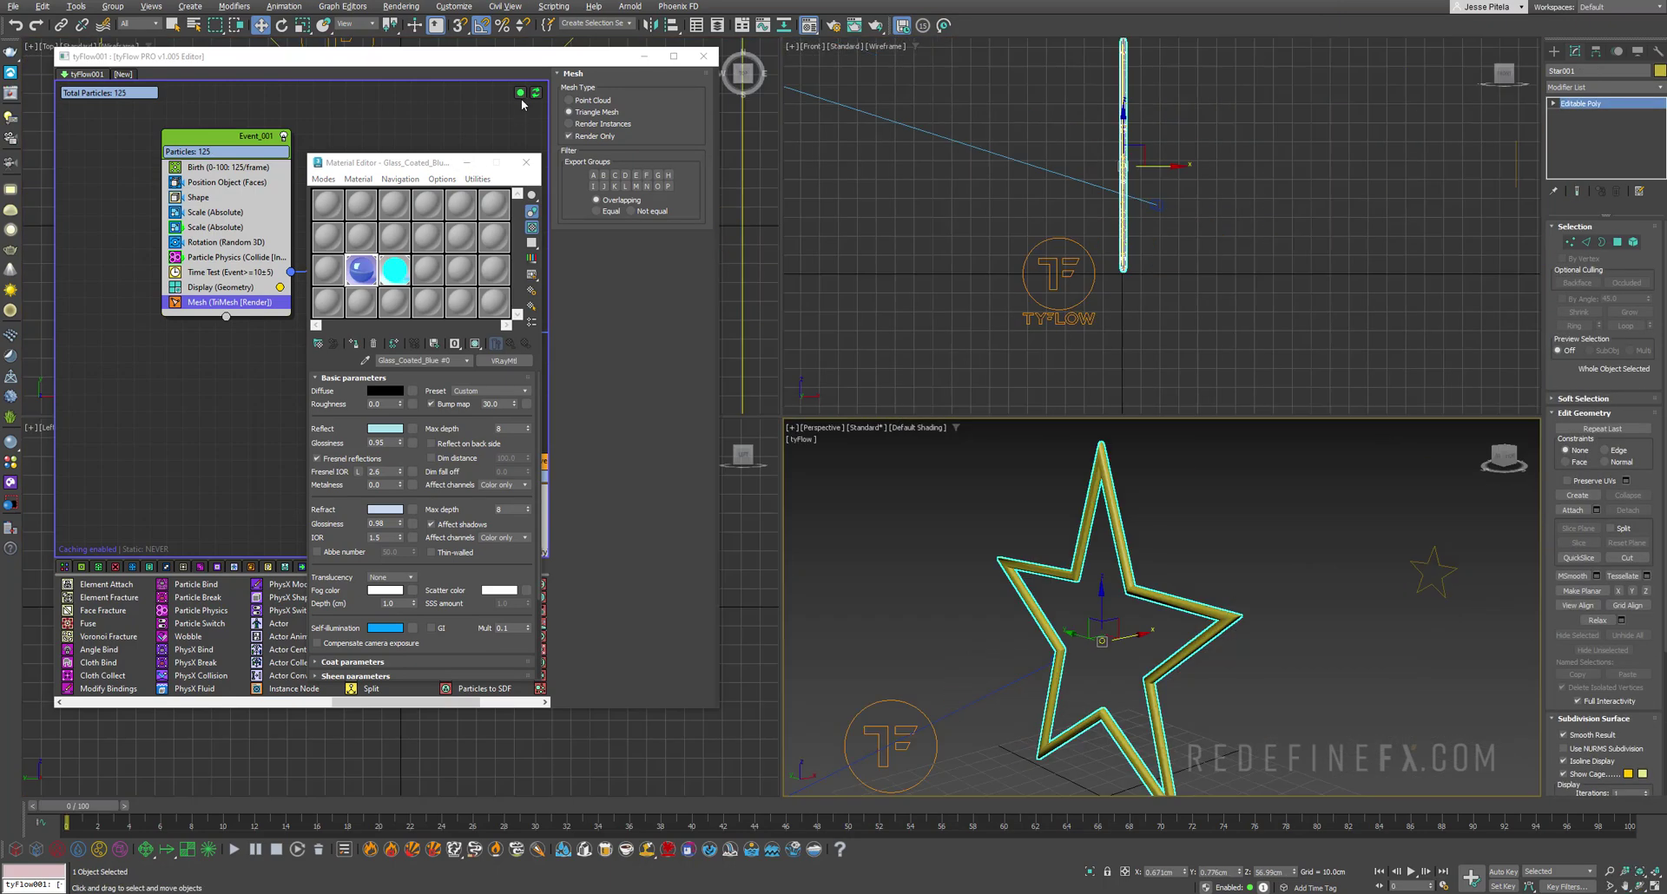
- Disable the tyFlow simulation and turn on Auto Key at frame 0
left_click(519, 92)
left_click_drag(509, 66, 520, 60)
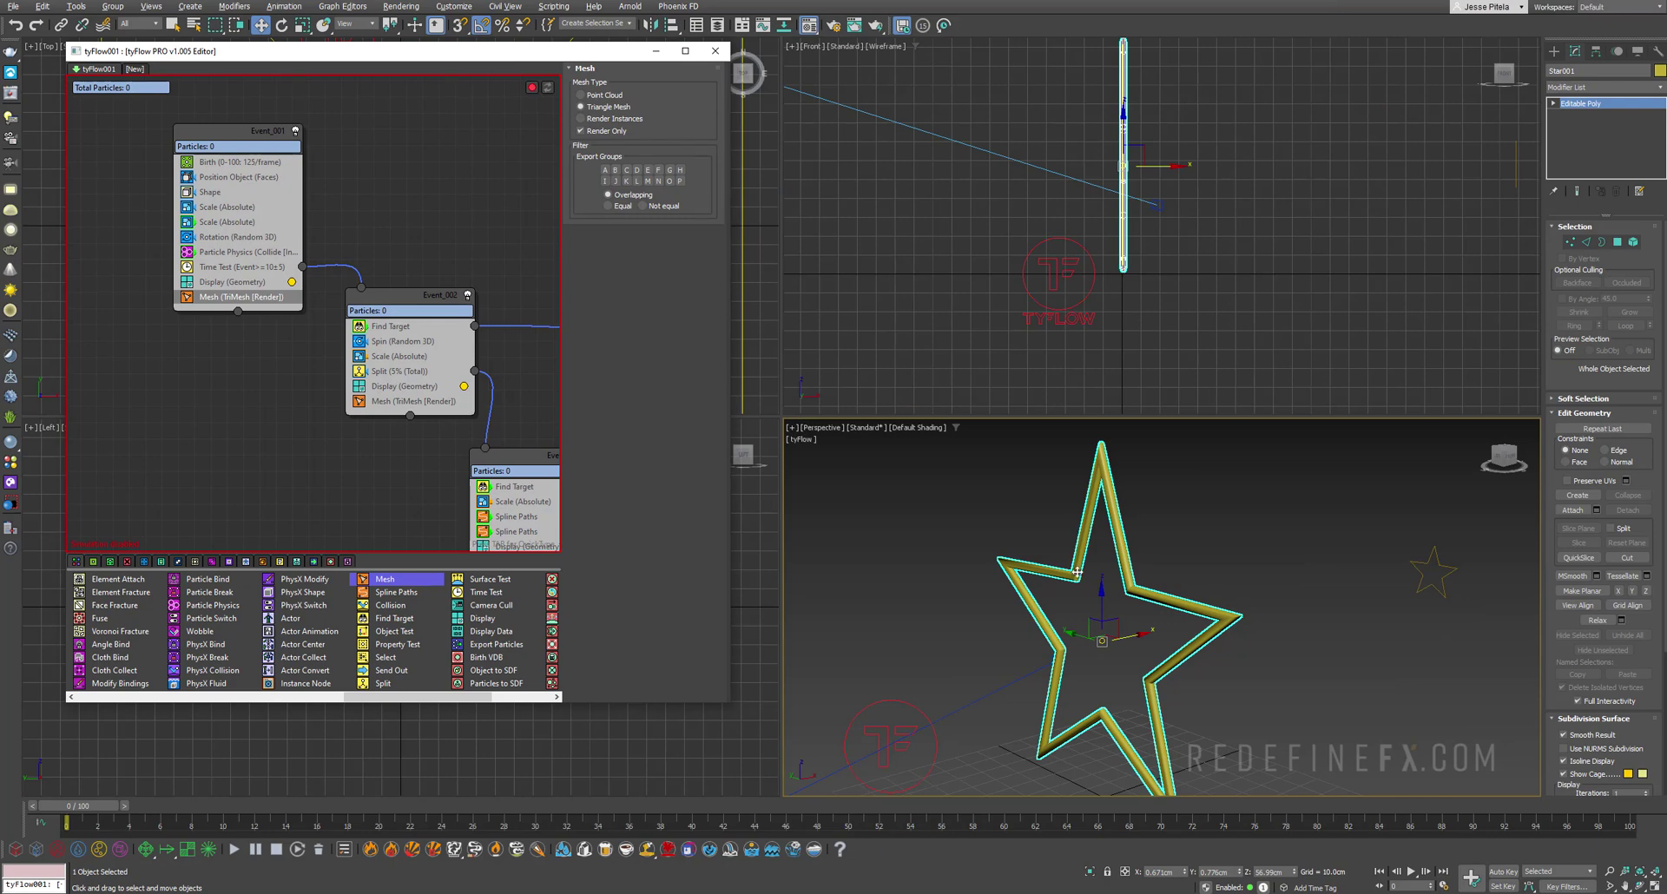
left_click(1505, 873)
left_click_drag(88, 816, 45, 830)
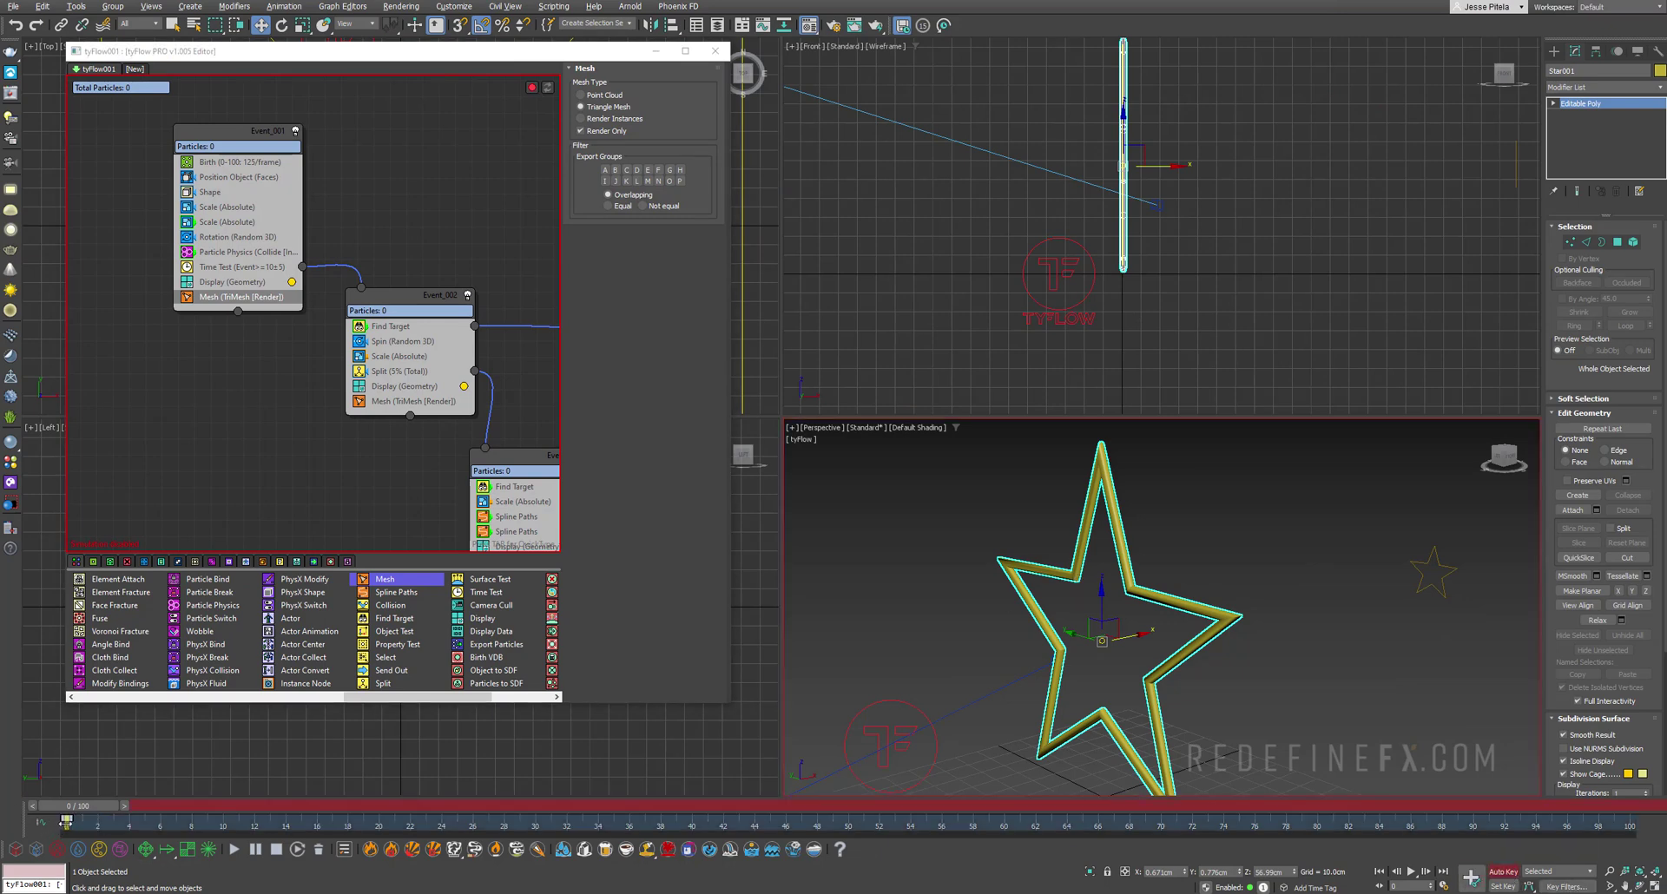
middle_click_drag(1141, 636, 1126, 630)
- Scale Star001 down to a tiny size at frame 0, check its growth, then turn Auto Key off
key("r")
left_click_drag(1091, 631, 1146, 866)
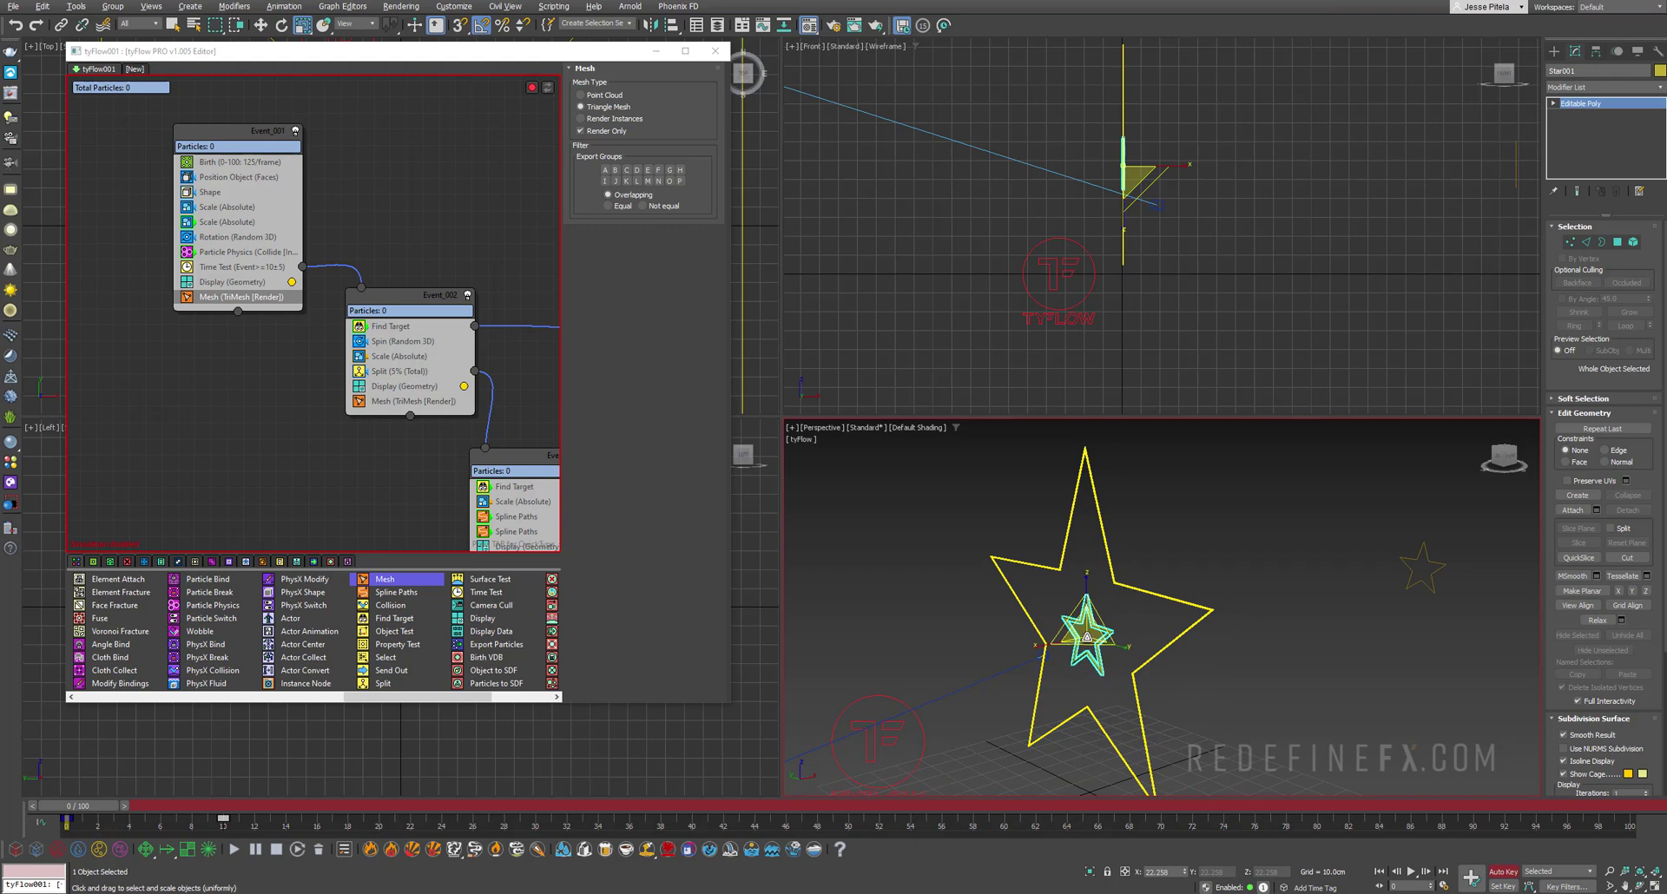
left_click_drag(1087, 638, 1101, 685)
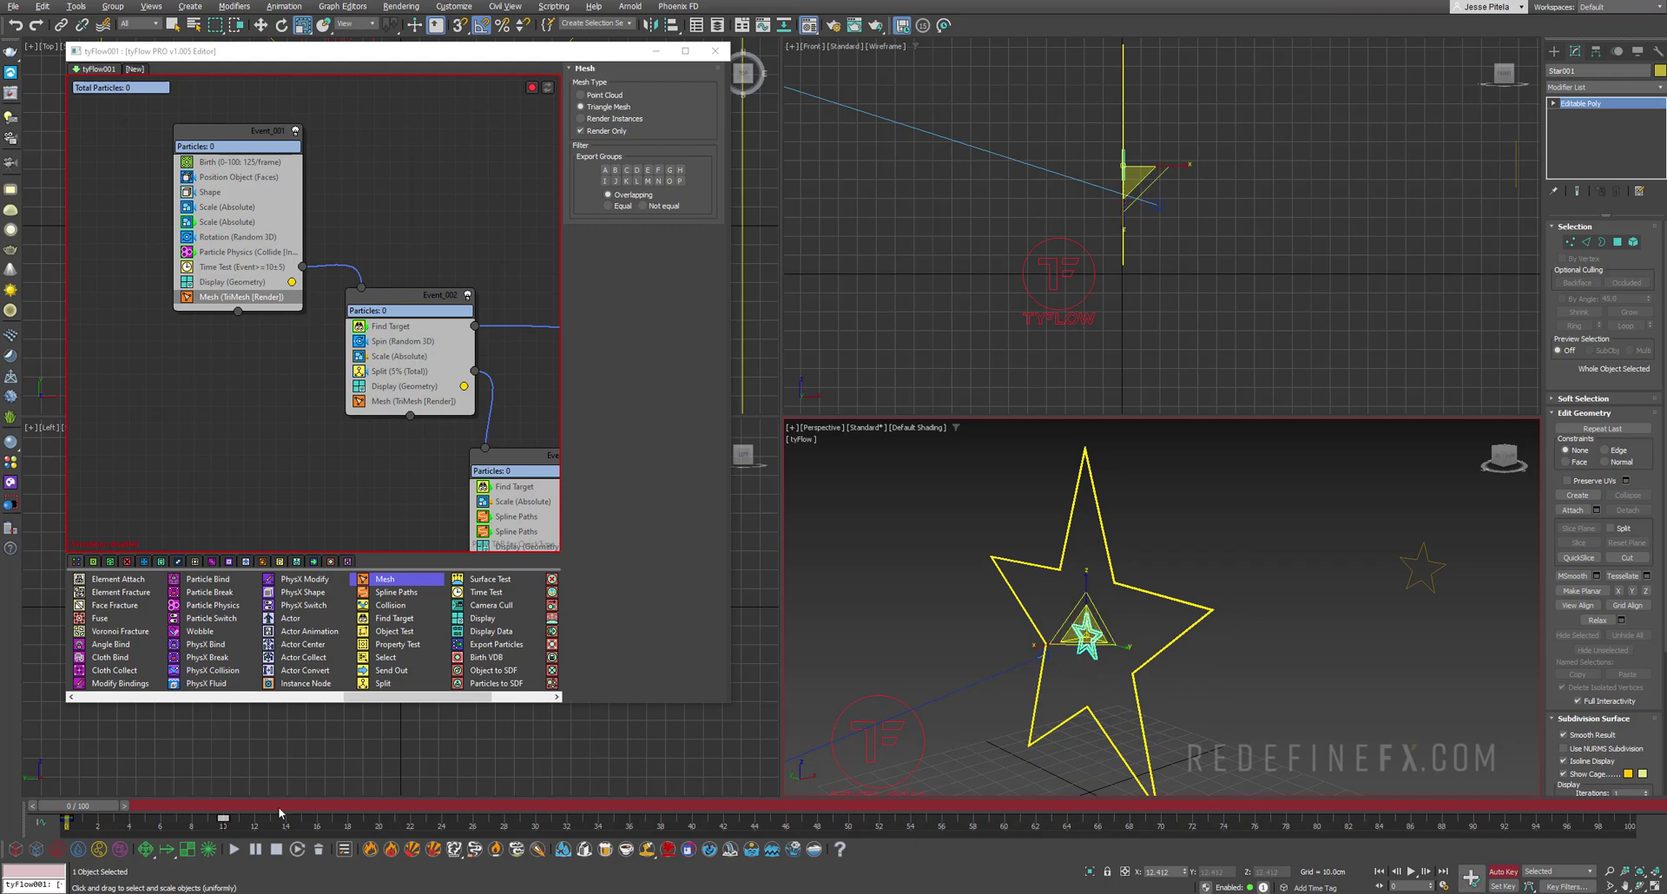
left_click(40, 824)
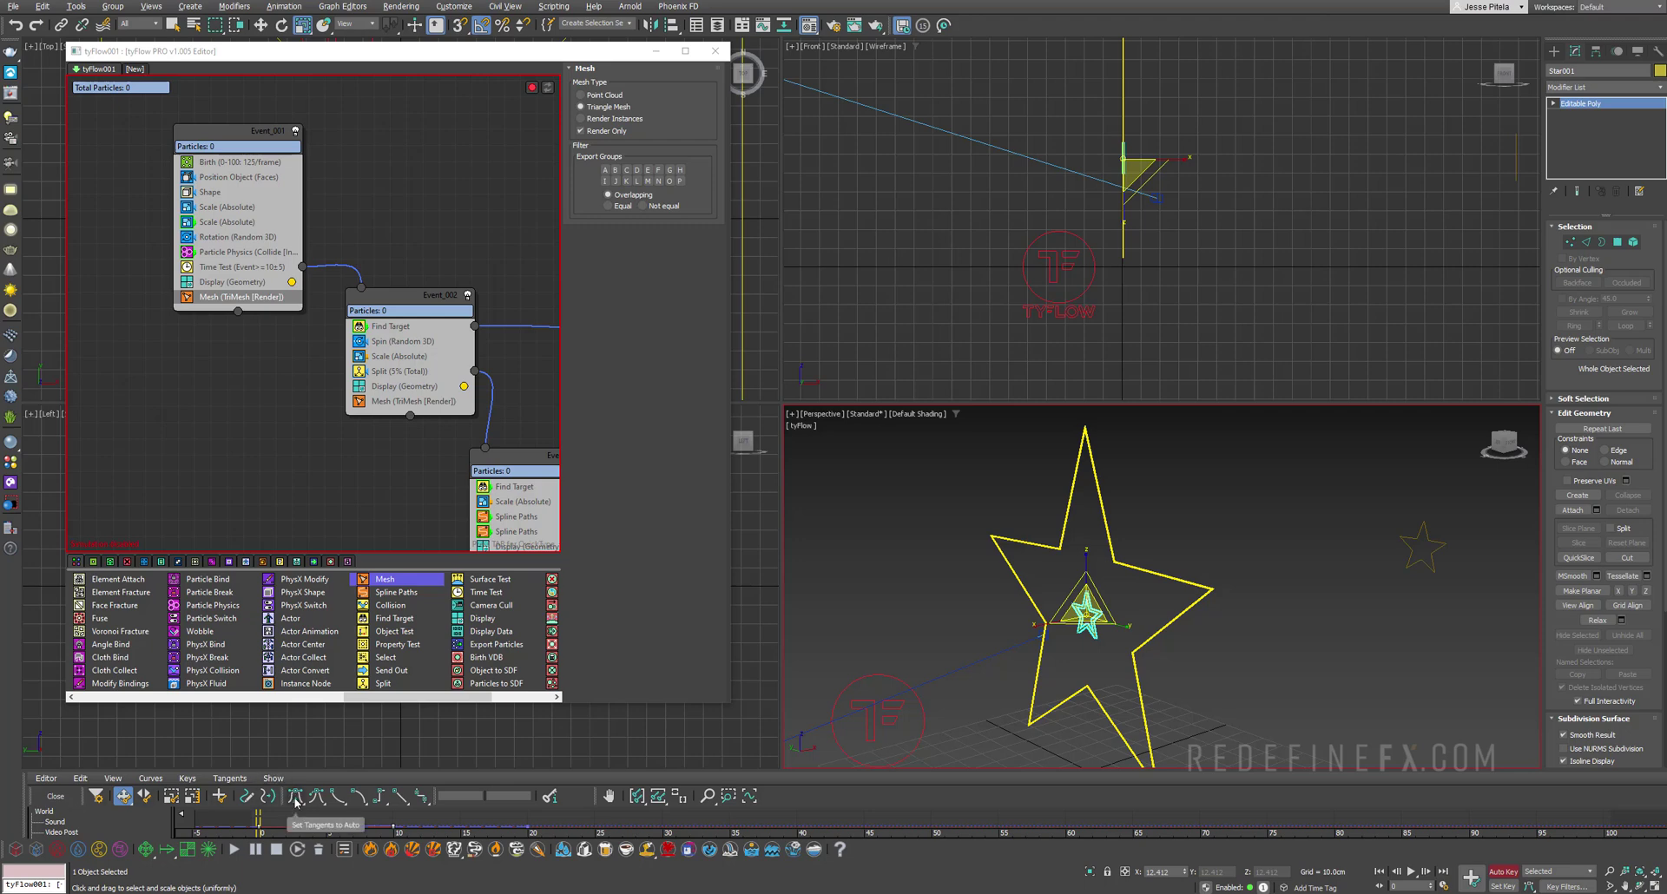
left_click(55, 798)
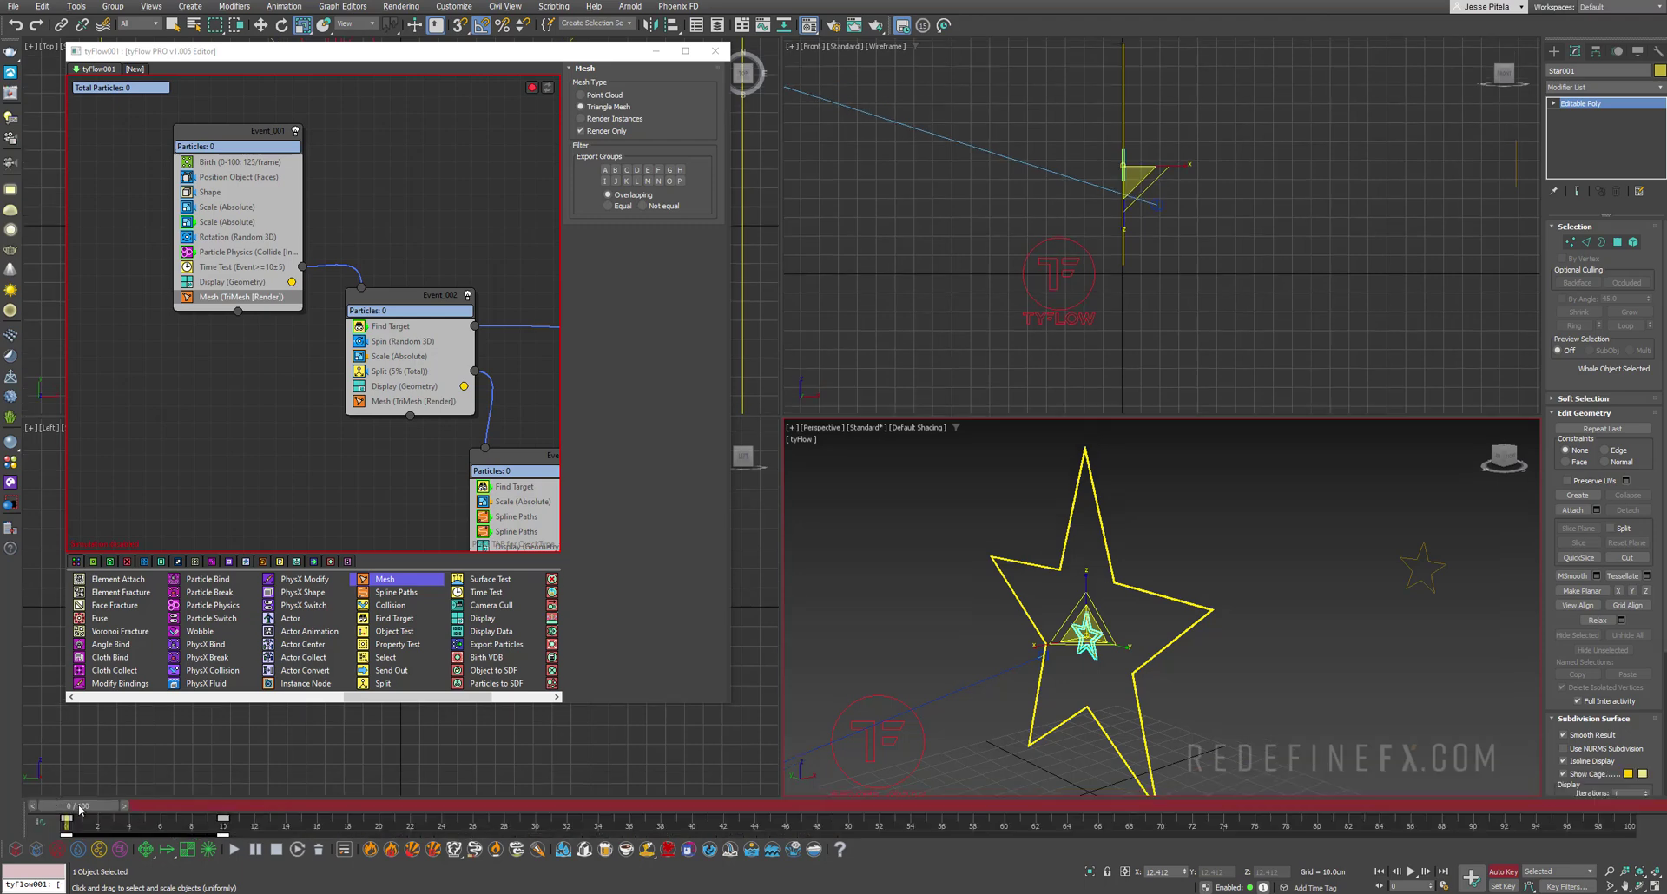
left_click_drag(86, 806, 224, 858)
left_click(1502, 870)
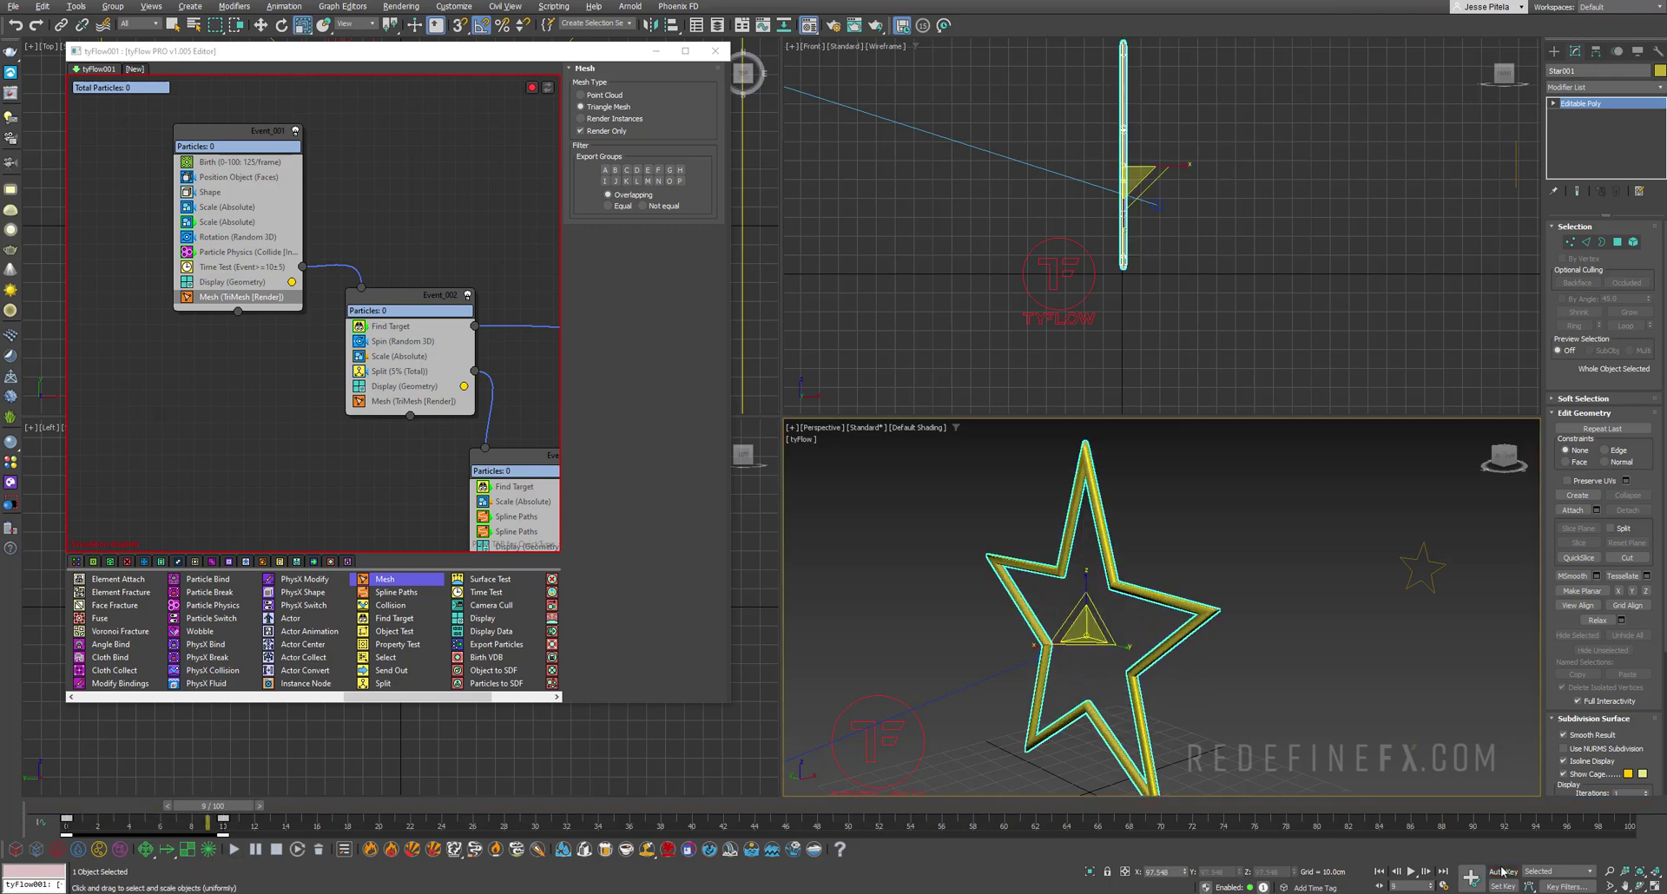
- Re-enable tyFlow and scrub to frame 14 to see particles fly off the star
left_click(533, 88)
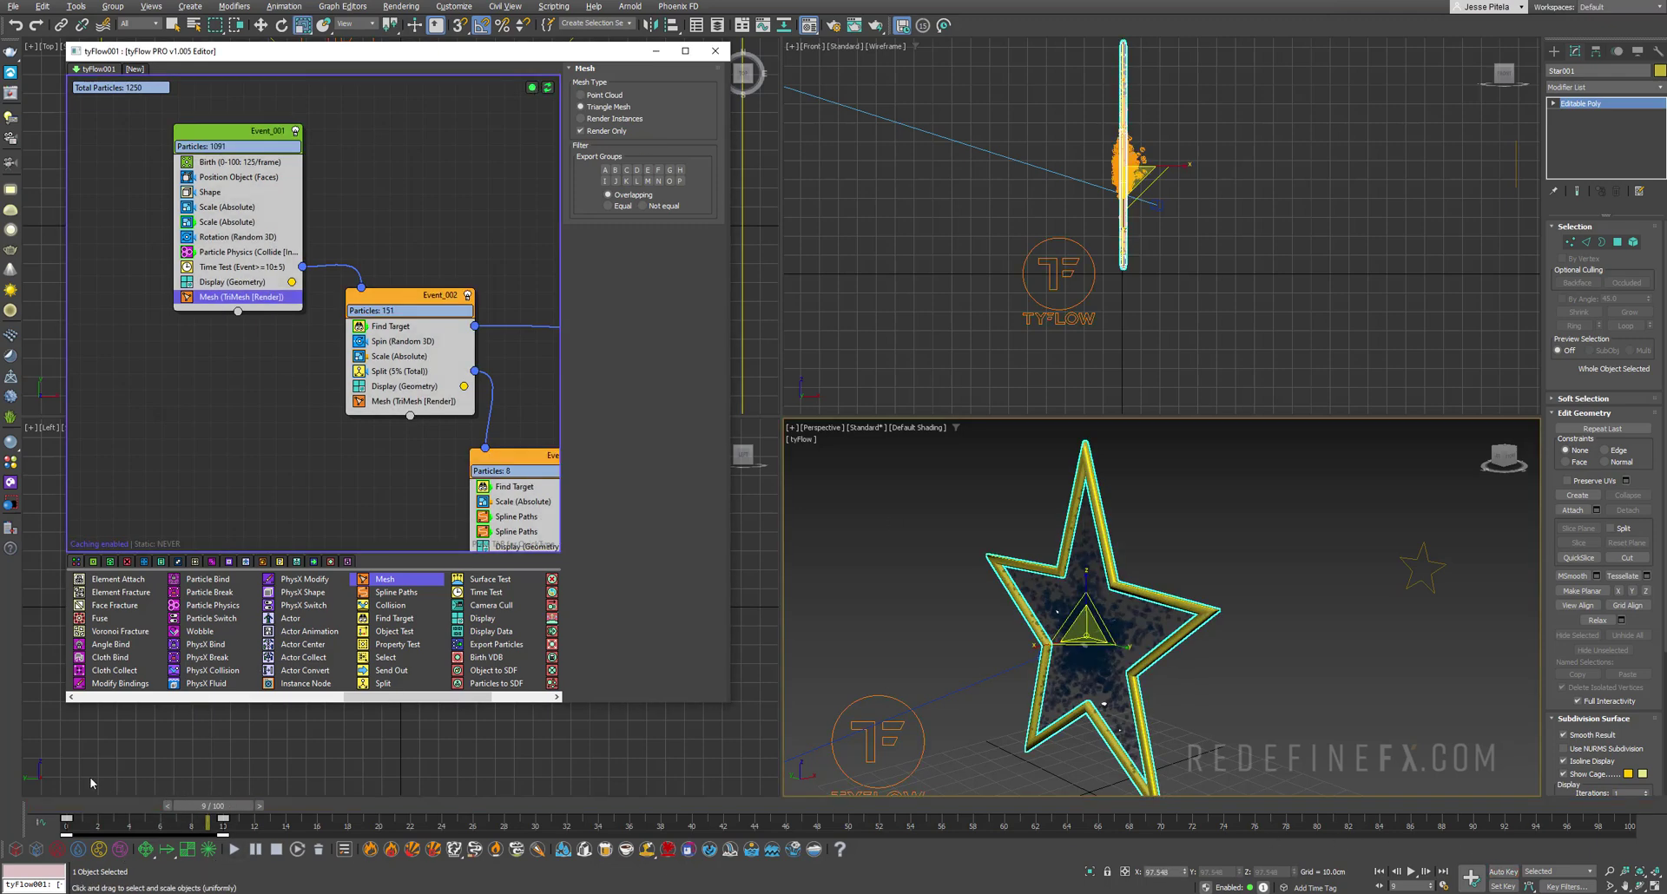
left_click_drag(192, 812, 411, 875)
- Bring up the 03 Preview.mp4 render in Media Player Classic for review
key("alt+Tab")
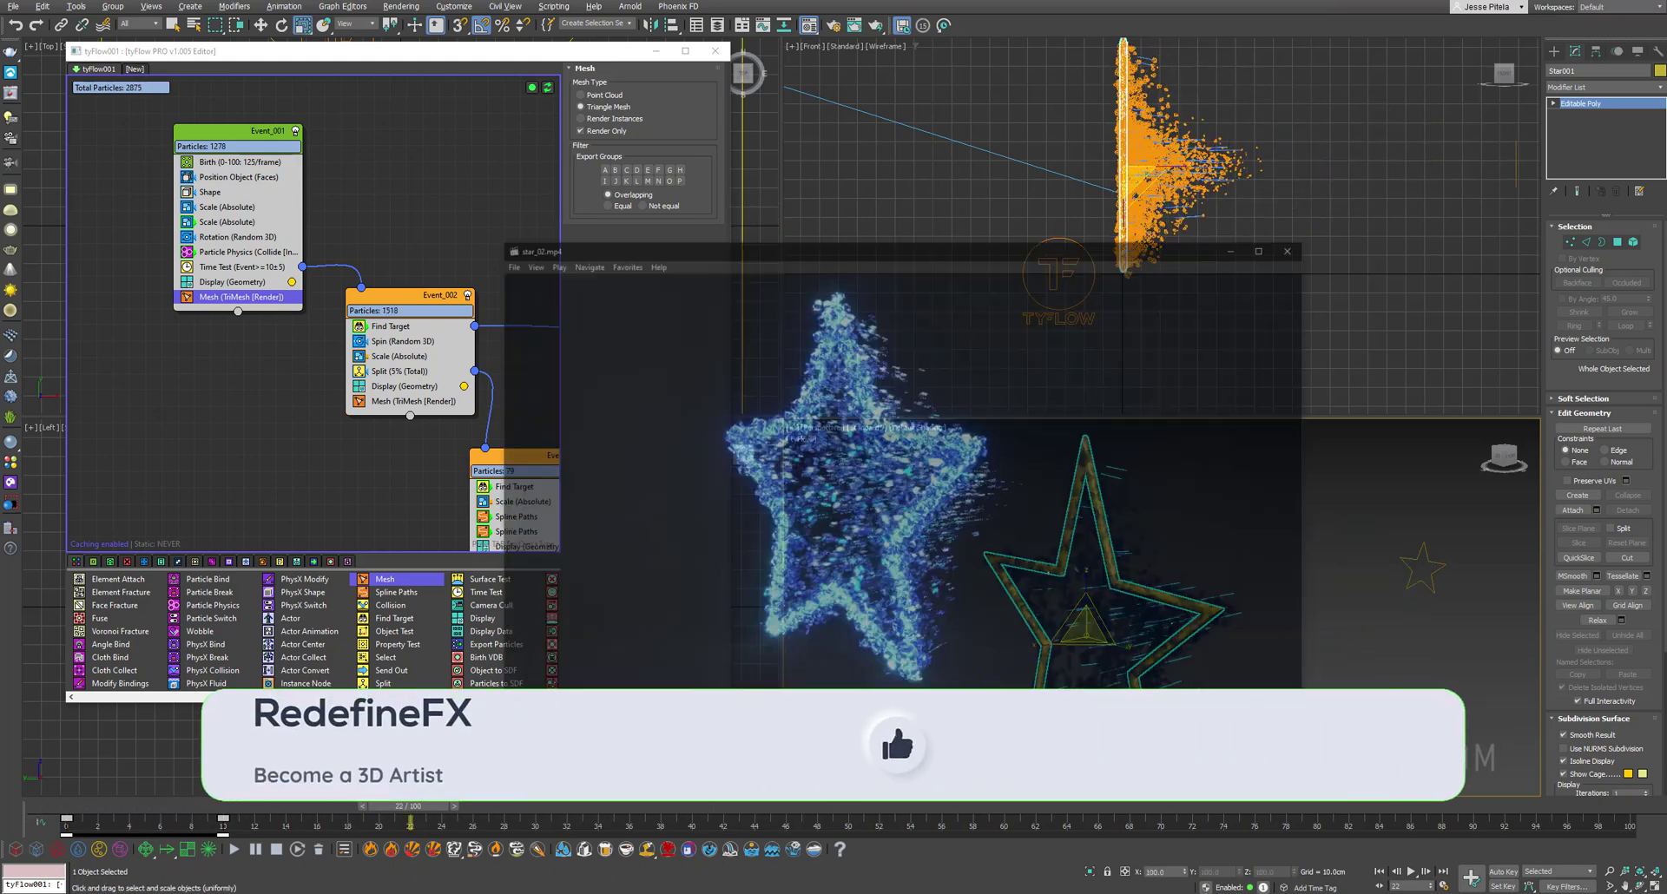